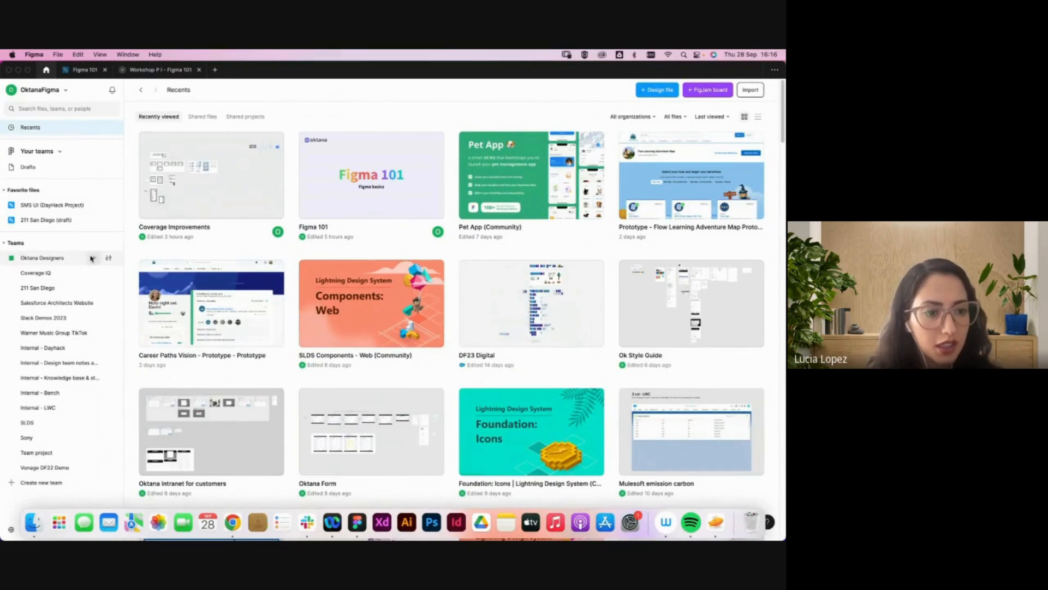
- Create a team named "workshop Figma 101" on the Starter plan, without adding any collaborators
left_click(41, 483)
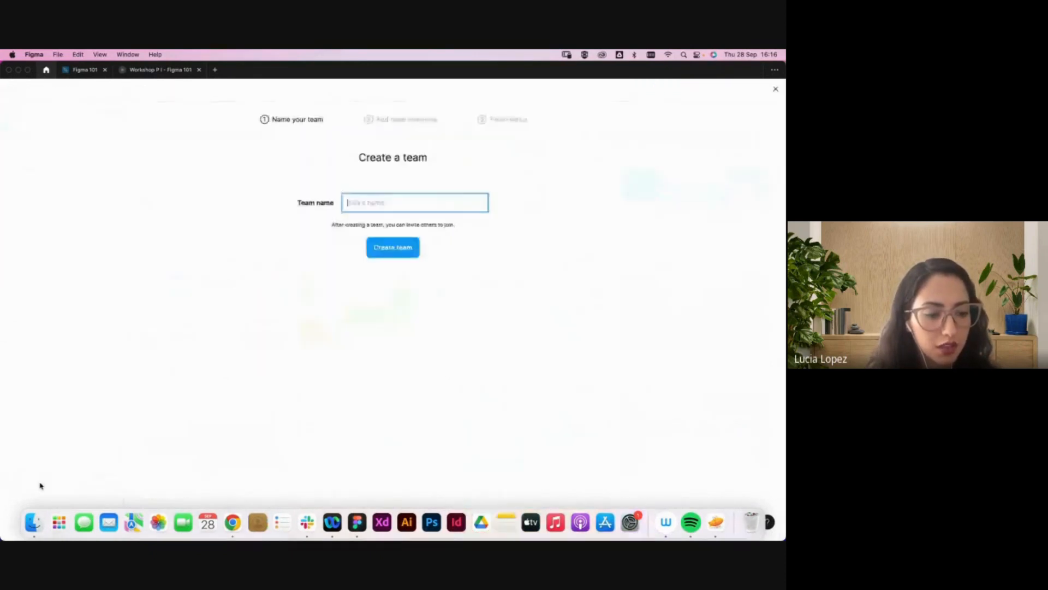
type("workshop")
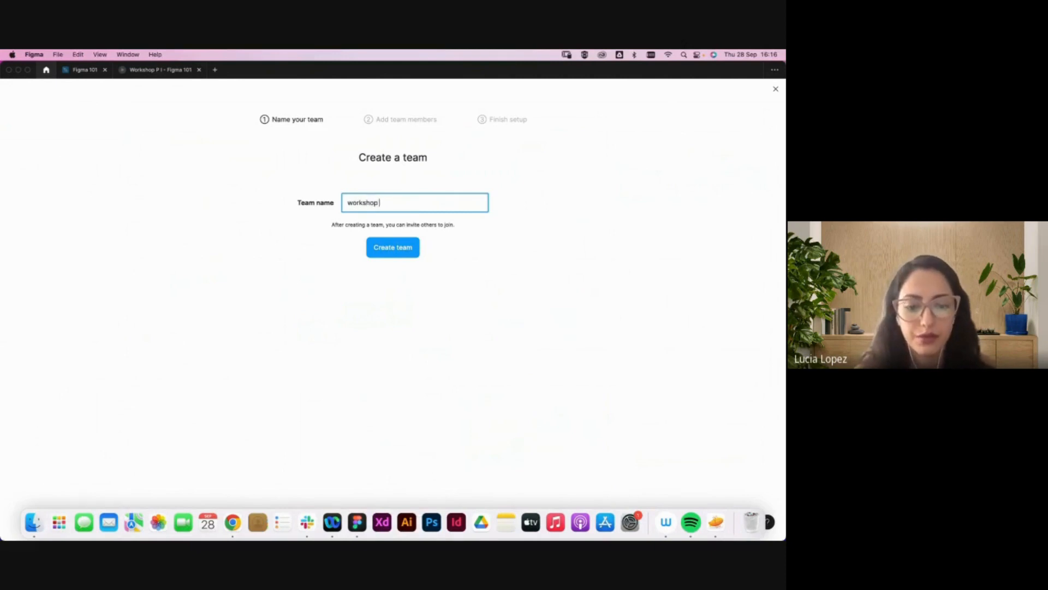
type(" Figma 101")
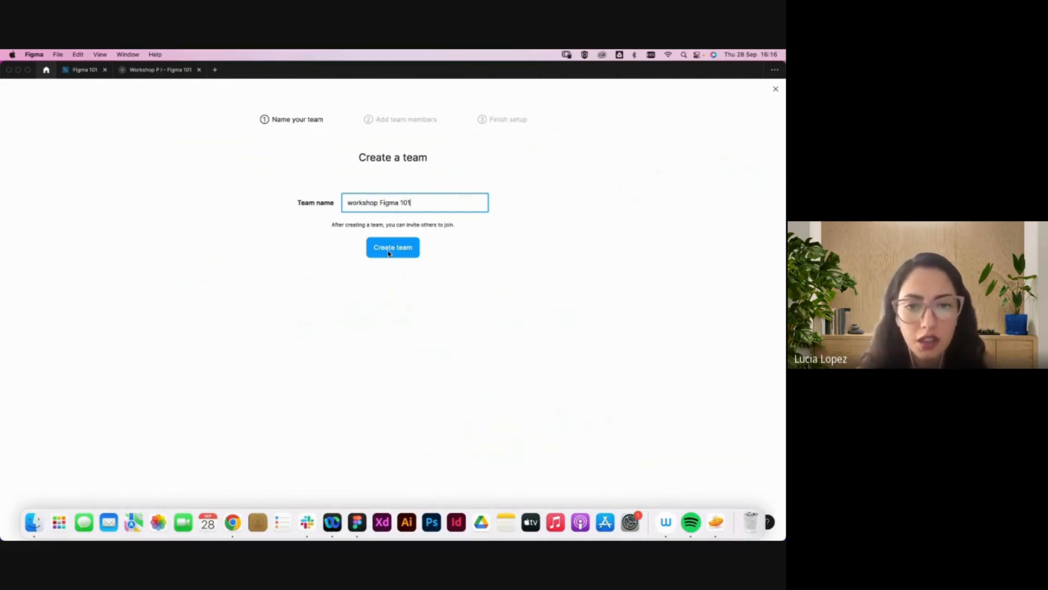
left_click(389, 252)
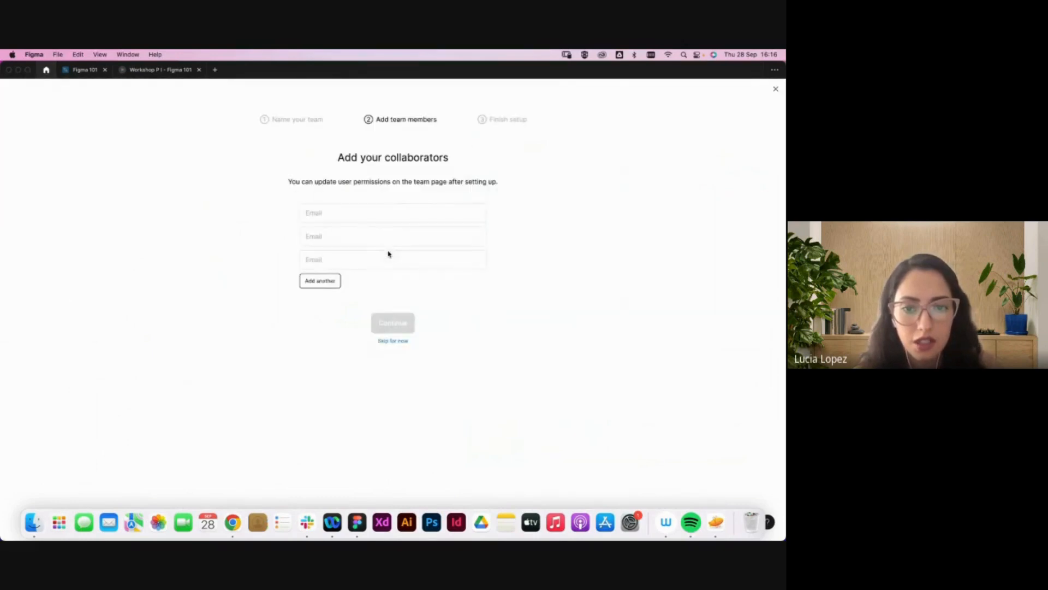
left_click(390, 342)
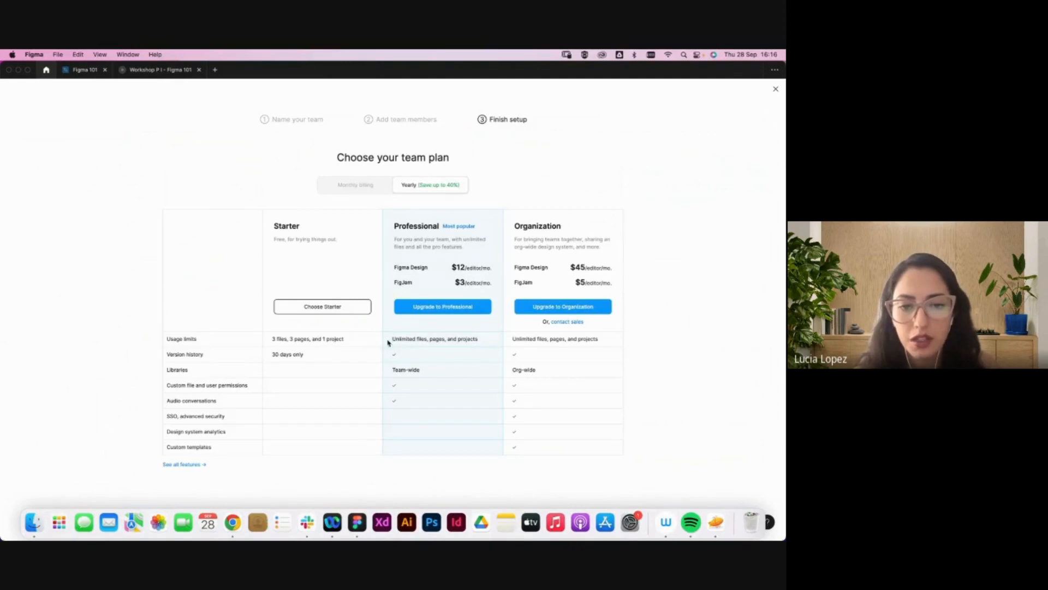
left_click(320, 307)
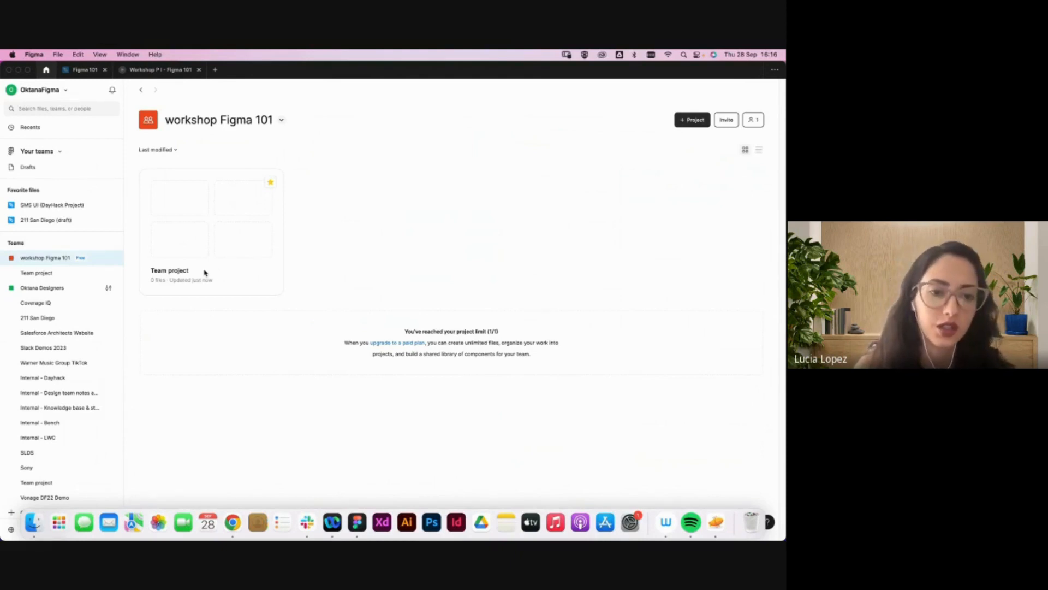
- Create a new design file in the new team's Team project and narrow its layers panel
left_click(205, 272)
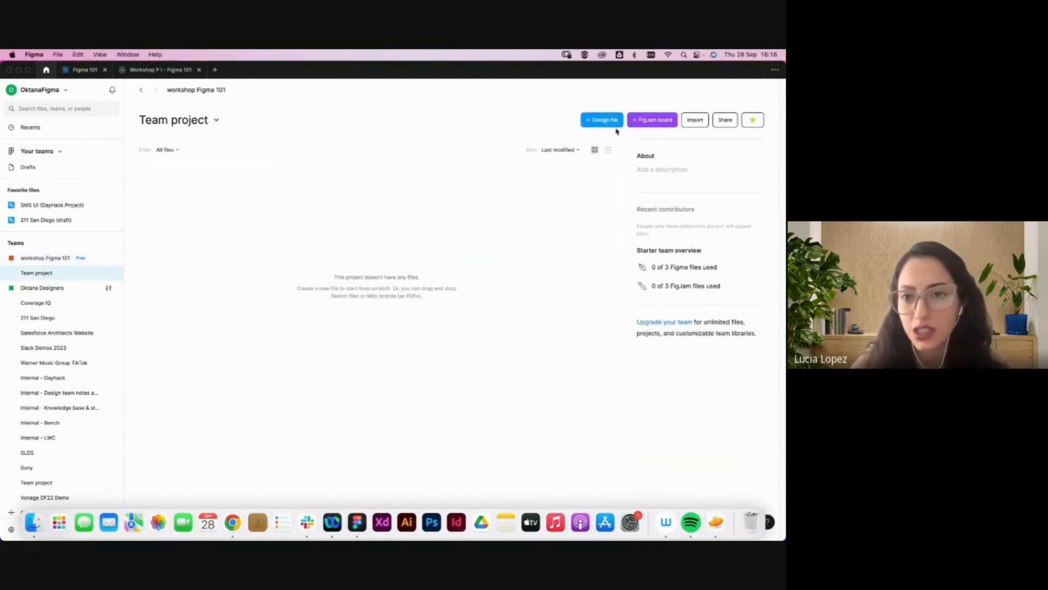
left_click(599, 122)
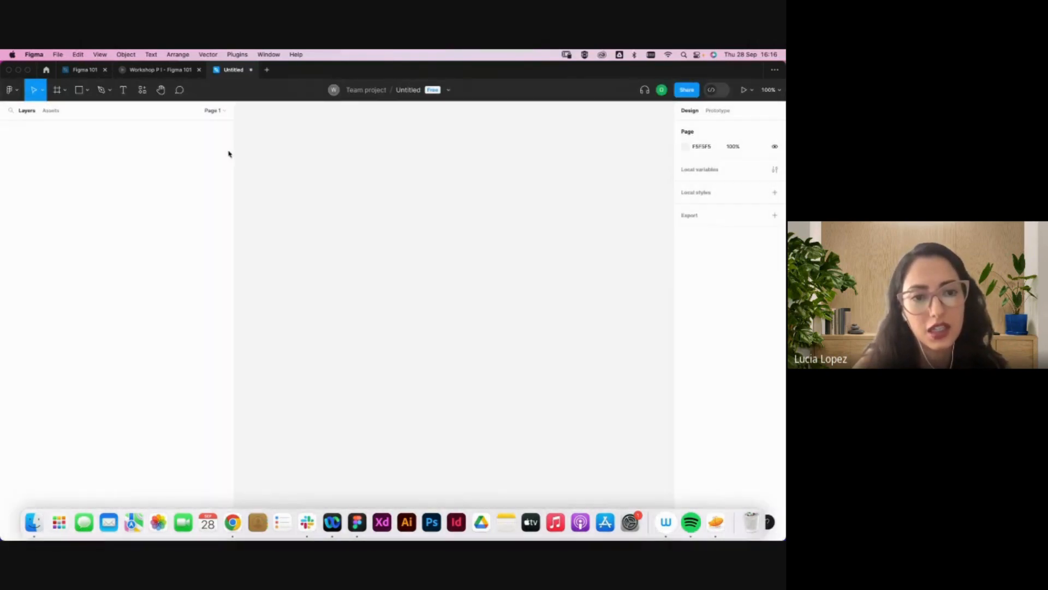
left_click_drag(236, 154, 117, 148)
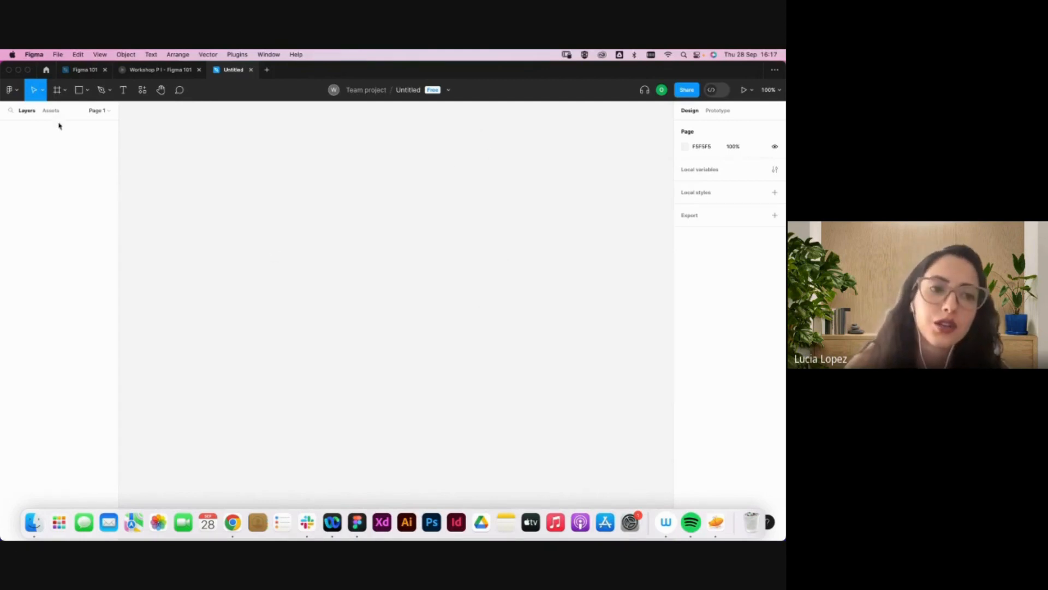
- Add a frame to the empty canvas using the iPhone 13 mini preset
left_click(56, 91)
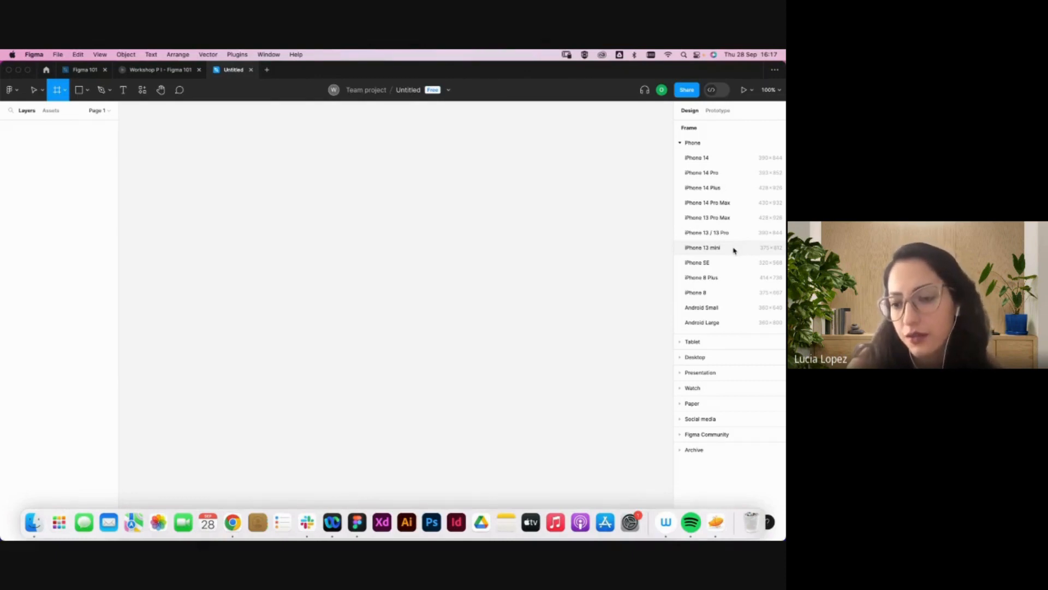
left_click(735, 249)
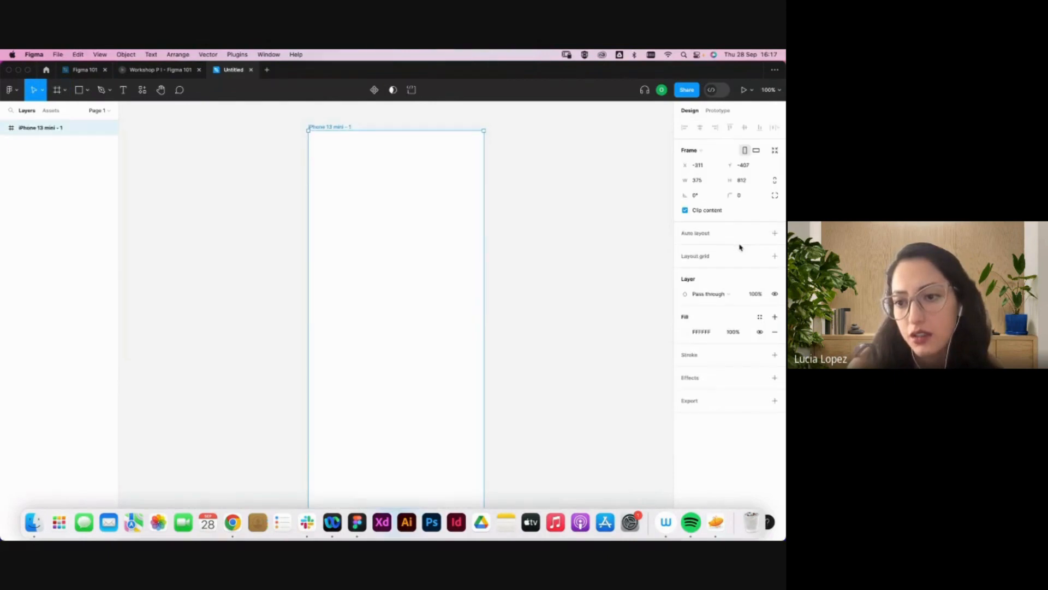
left_click(535, 193)
left_click(403, 248)
scroll(402, 248, "down", 5)
scroll(403, 250, "right", 2)
scroll(346, 208, "up", 5)
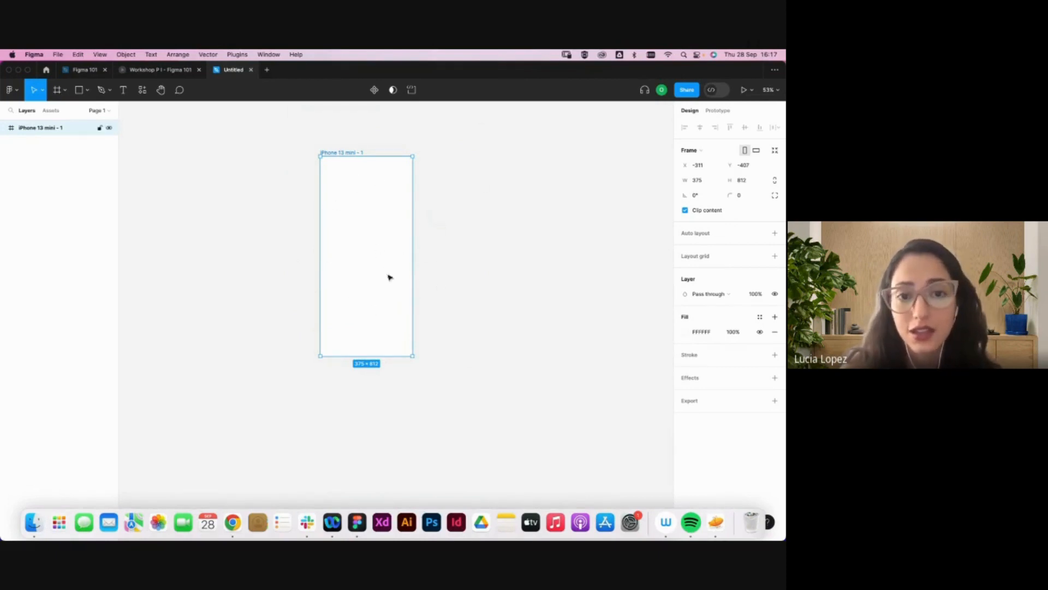
left_click(487, 271)
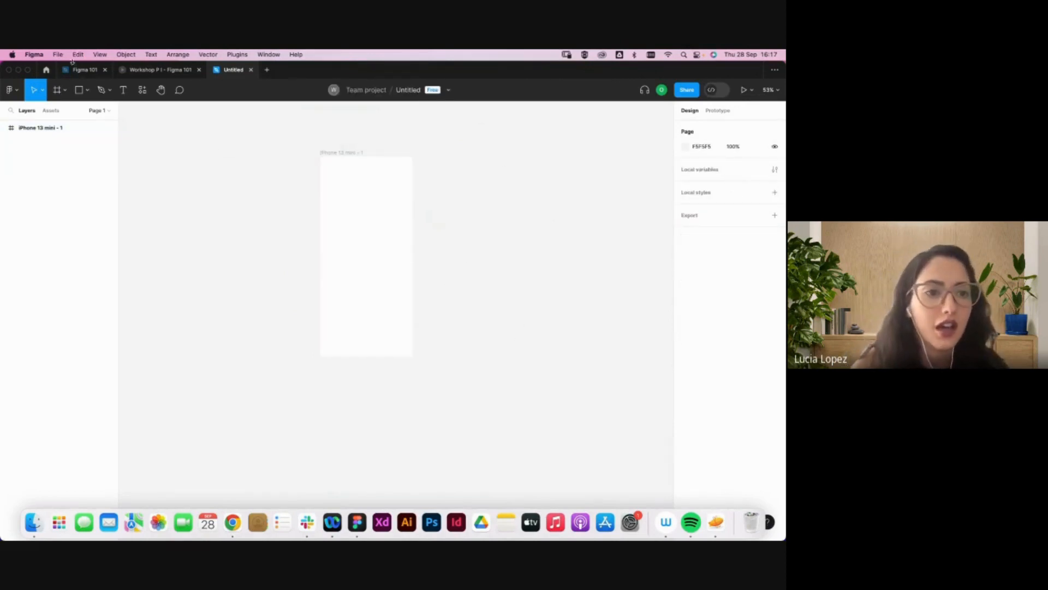
- Copy the notebook sketch photo from the Wireframes page of the Figma 101 file into the untitled file
left_click(85, 73)
left_click(42, 159)
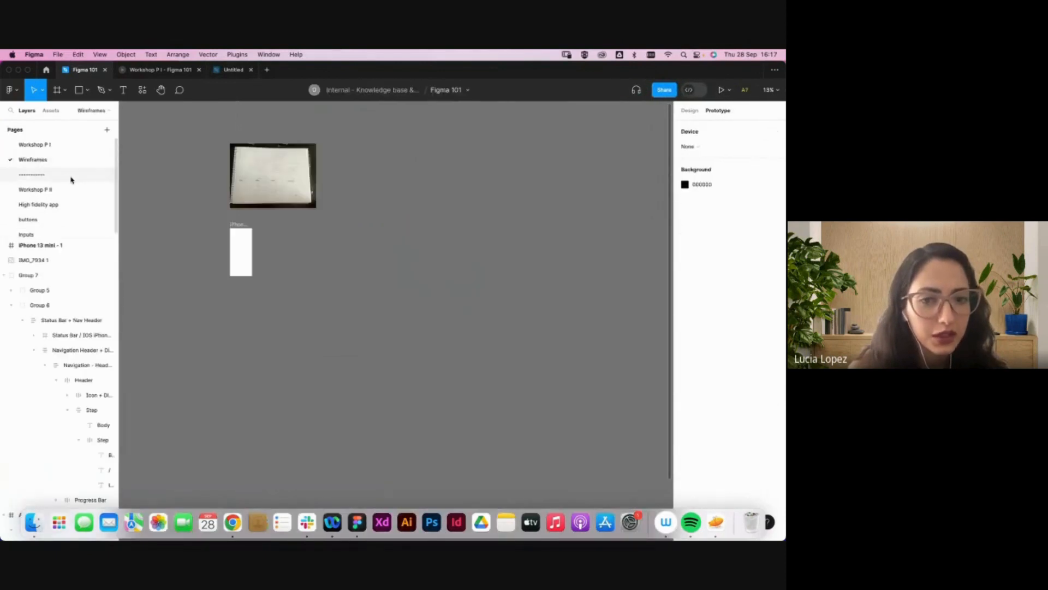
left_click(302, 176)
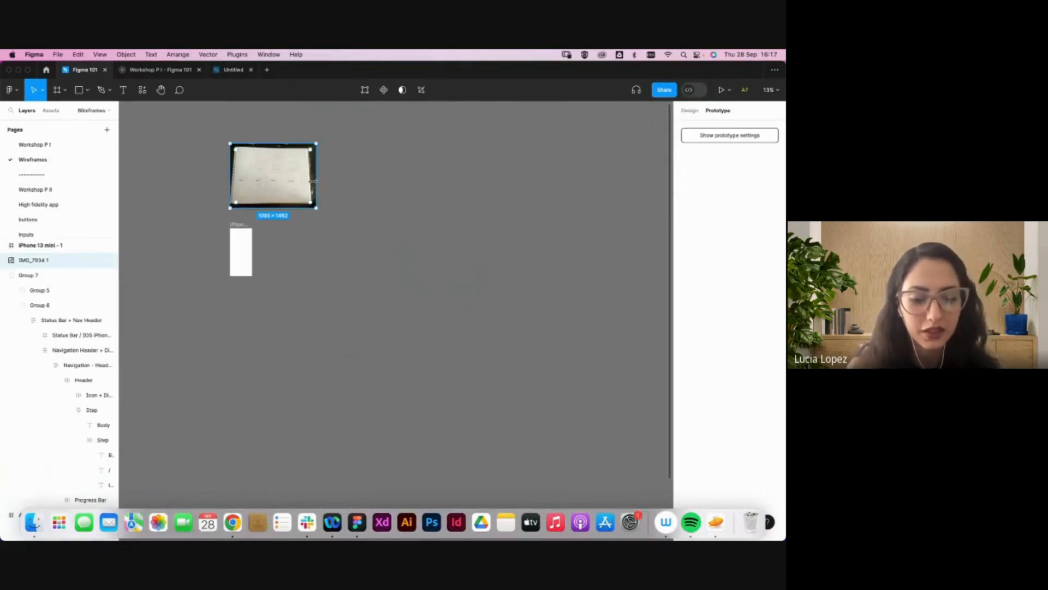
left_click(234, 70)
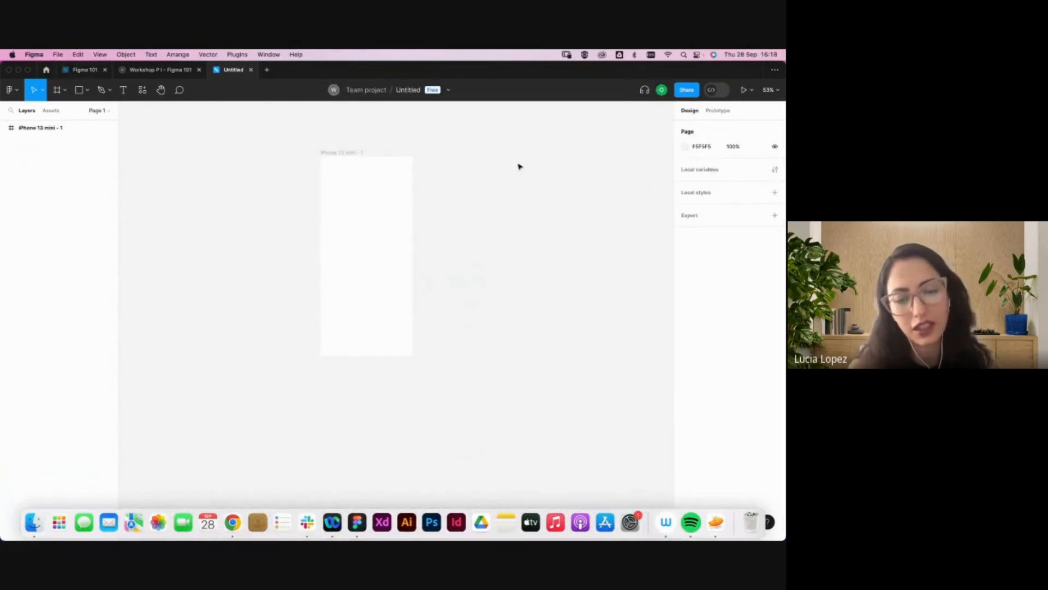
key("super+v")
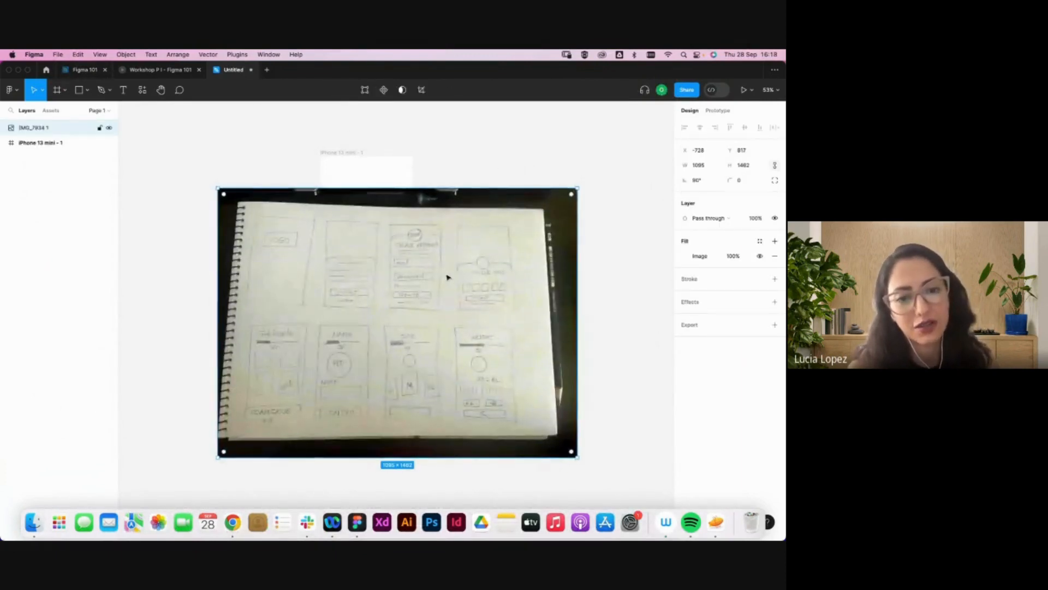
- Move the pasted sketch photo above the iPhone 13 mini frame, aligned with the frame's left edge
scroll(439, 331, "up", 3)
left_click_drag(434, 314, 475, 72)
scroll(436, 218, "up", 3)
left_click_drag(435, 257, 493, 187)
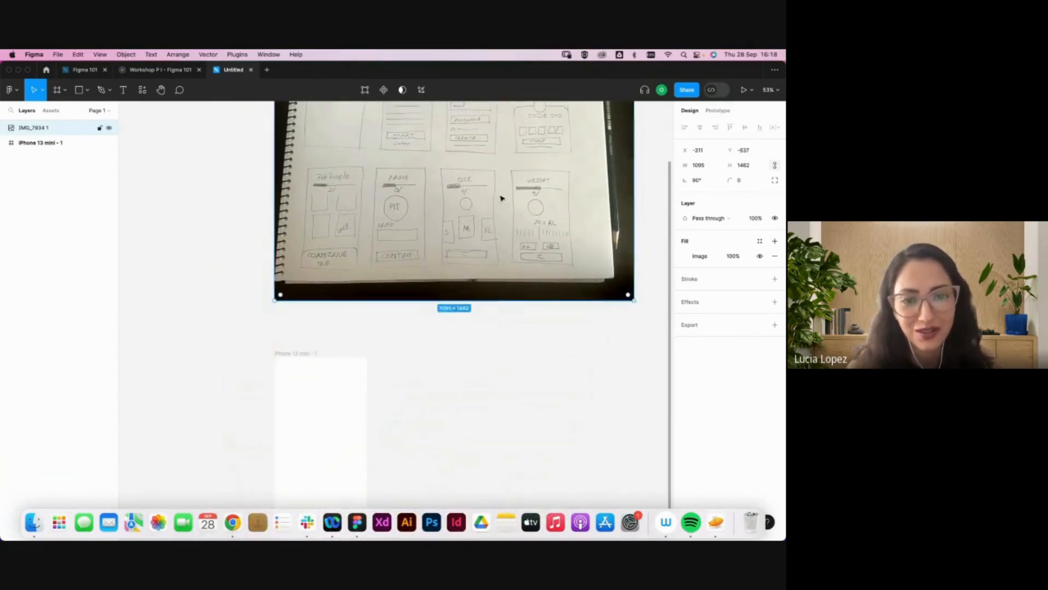
scroll(500, 197, "up", 2)
scroll(501, 196, "right", 2)
scroll(605, 336, "right", 2)
scroll(605, 337, "up", 1)
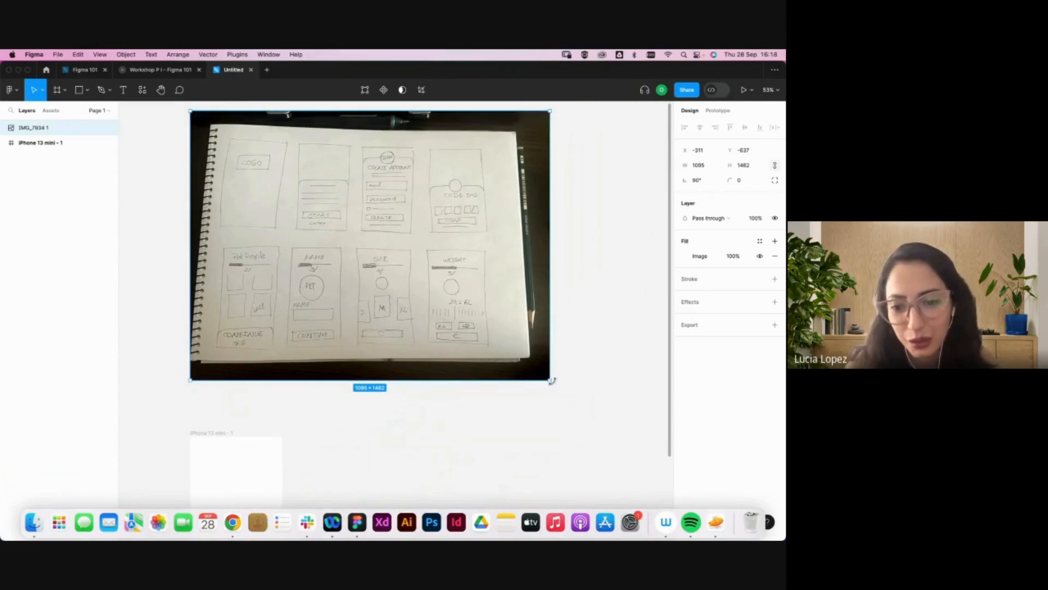
- Scale the sketch photo down proportionally to about 876 × 1177 and move it down closer to the frame
left_click_drag(550, 380, 479, 326)
left_click_drag(390, 213, 397, 290)
left_click(431, 440)
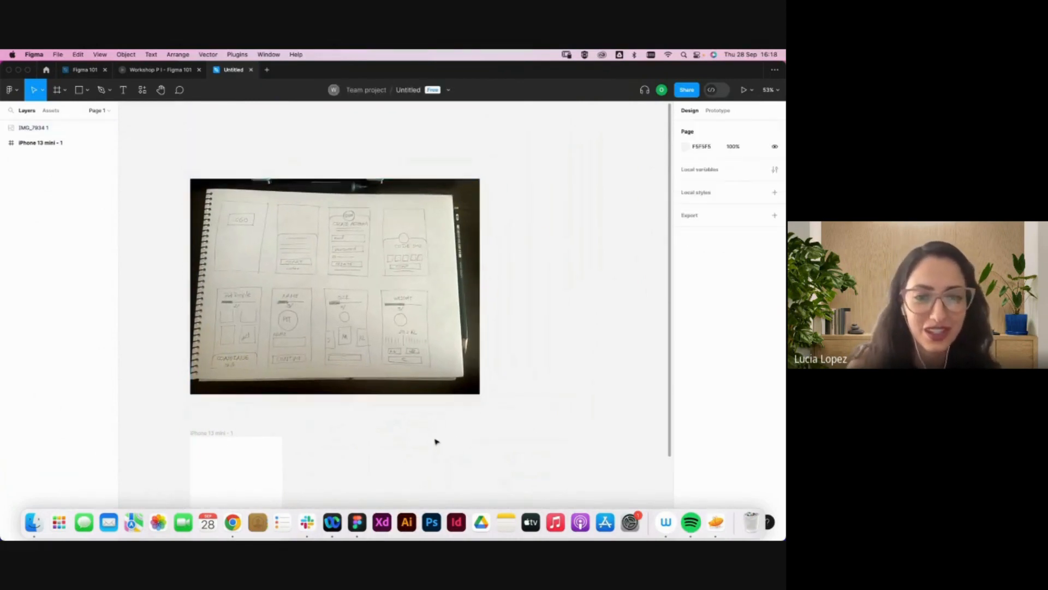
- Move the sketch photo slightly up to about Y -890, keeping it left-aligned with the phone frame
scroll(431, 417, "left", 2)
scroll(431, 417, "down", 1)
scroll(424, 410, "down", 3)
scroll(423, 411, "right", 1)
scroll(424, 411, "up", 4)
scroll(423, 411, "left", 1)
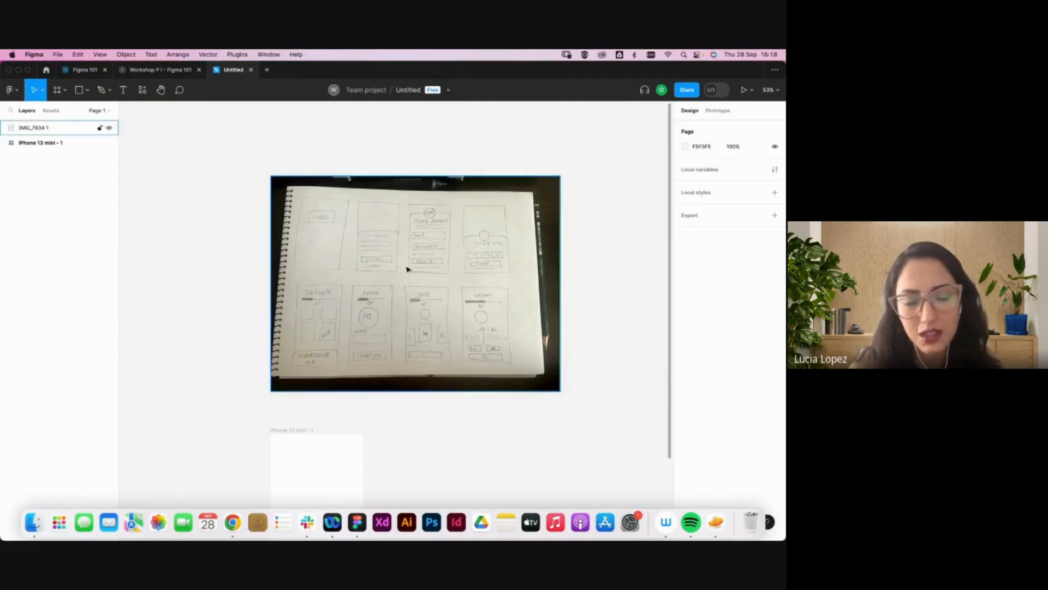
left_click_drag(330, 338, 335, 311)
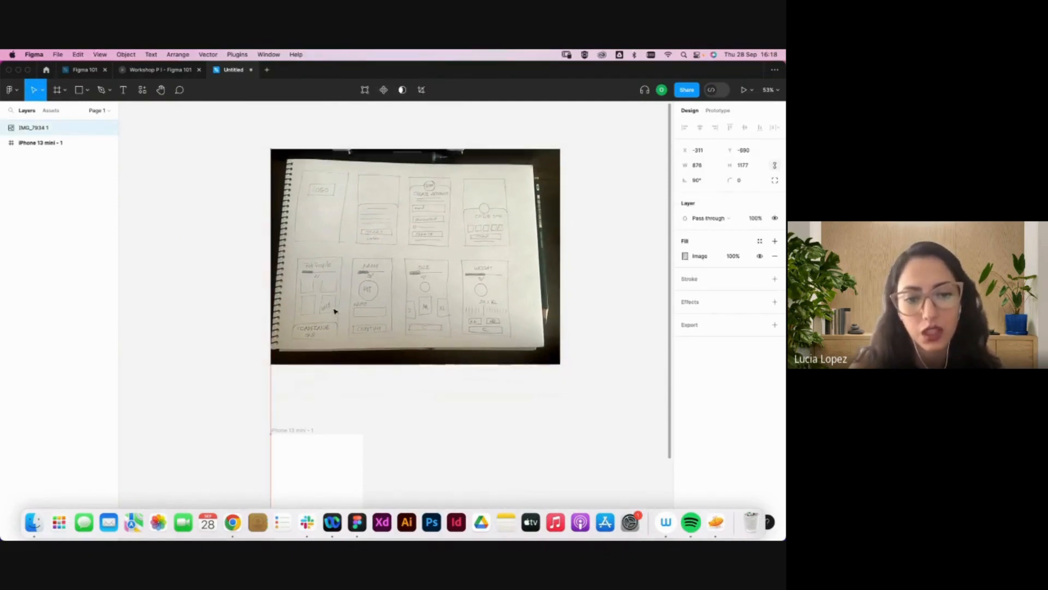
left_click(238, 324)
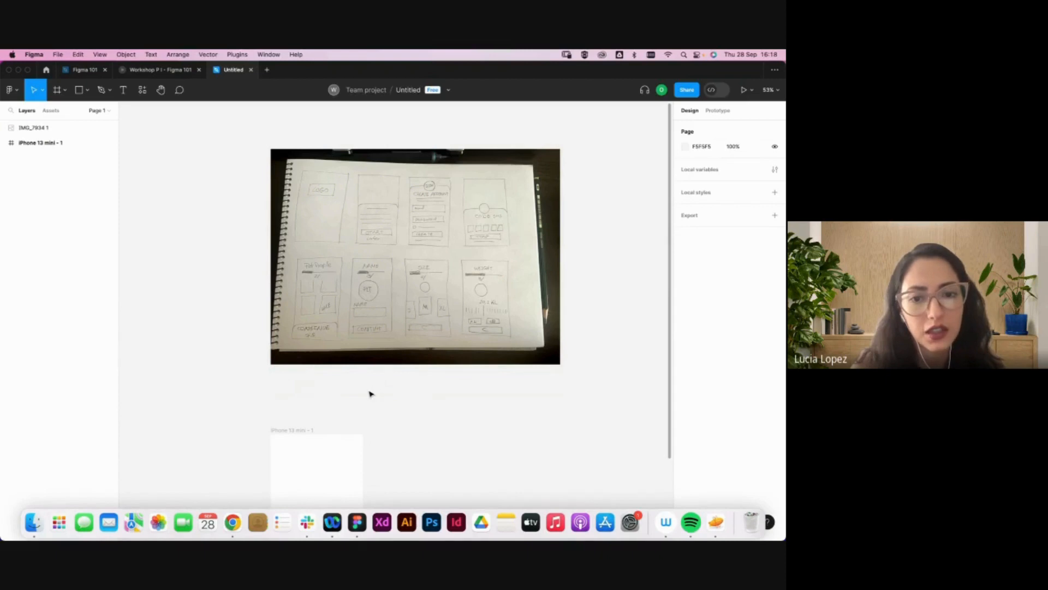
- Shift the iPhone 13 mini frame slightly up and to the left beneath the sketch photo
scroll(366, 390, "down", 3)
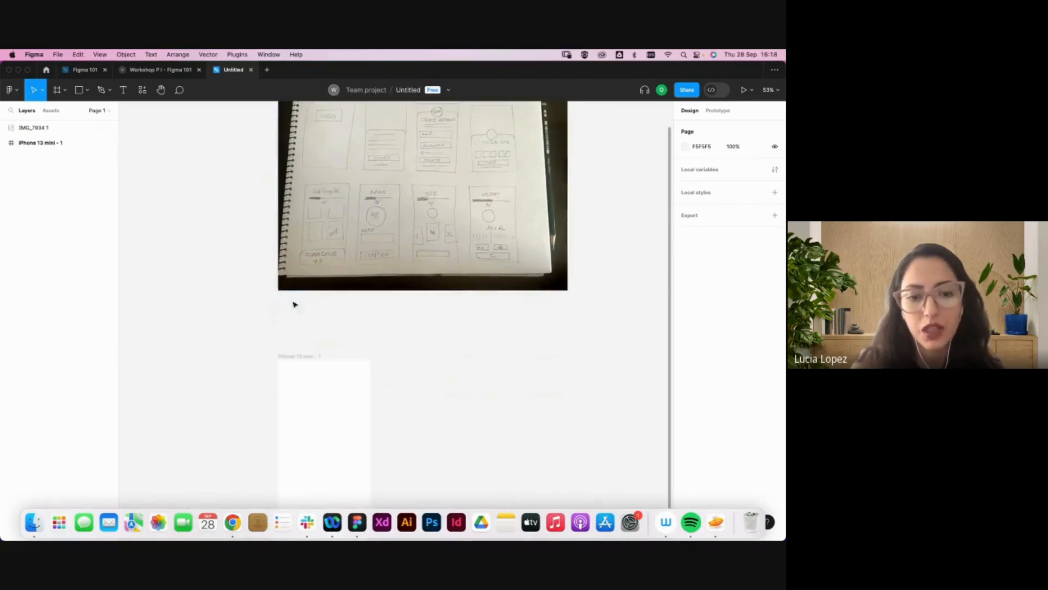
scroll(306, 352, "down", 3)
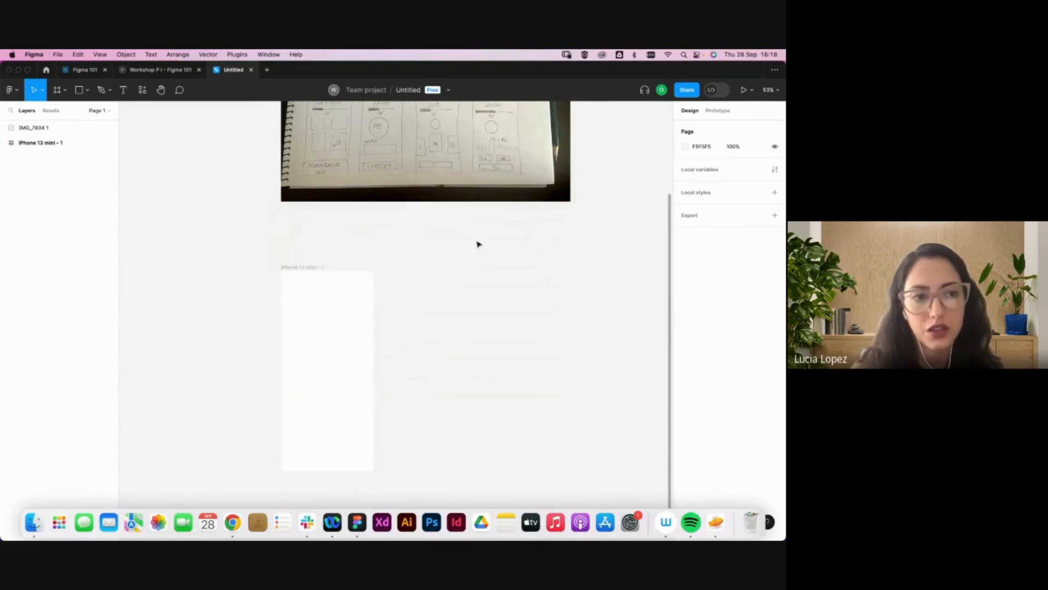
mouse_move(356, 333)
left_mouse_down()
mouse_move(353, 295)
mouse_move(327, 298)
mouse_move(344, 316)
mouse_move(336, 326)
left_mouse_up()
left_click(466, 280)
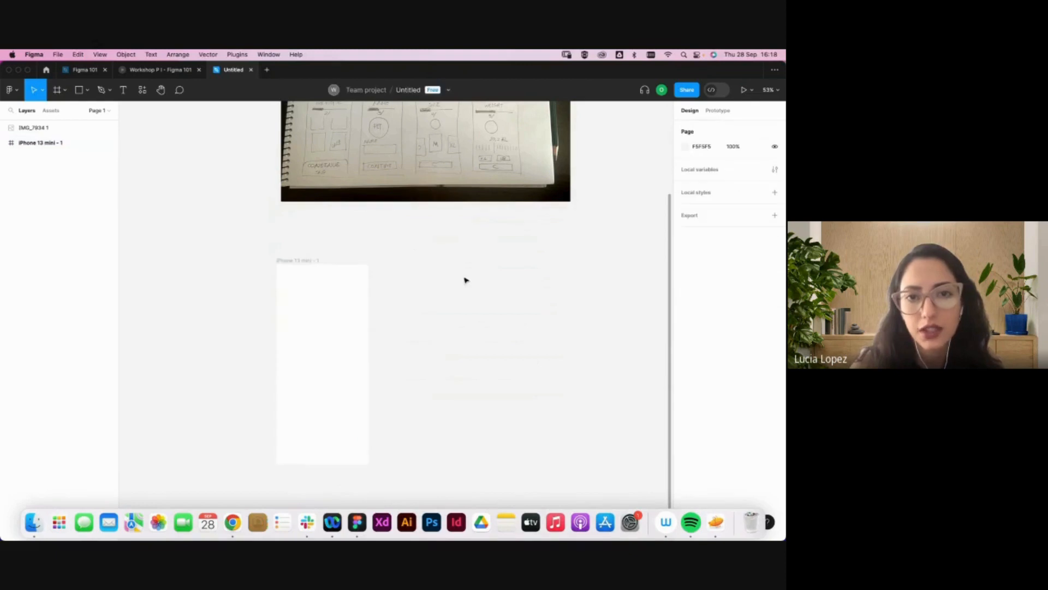
- Review the Workshop P I presentation slides on the user story, benchmark ideas and pen-and-paper sketching
left_click(158, 70)
key("Left")
key("Left")
key("Left")
key("Left")
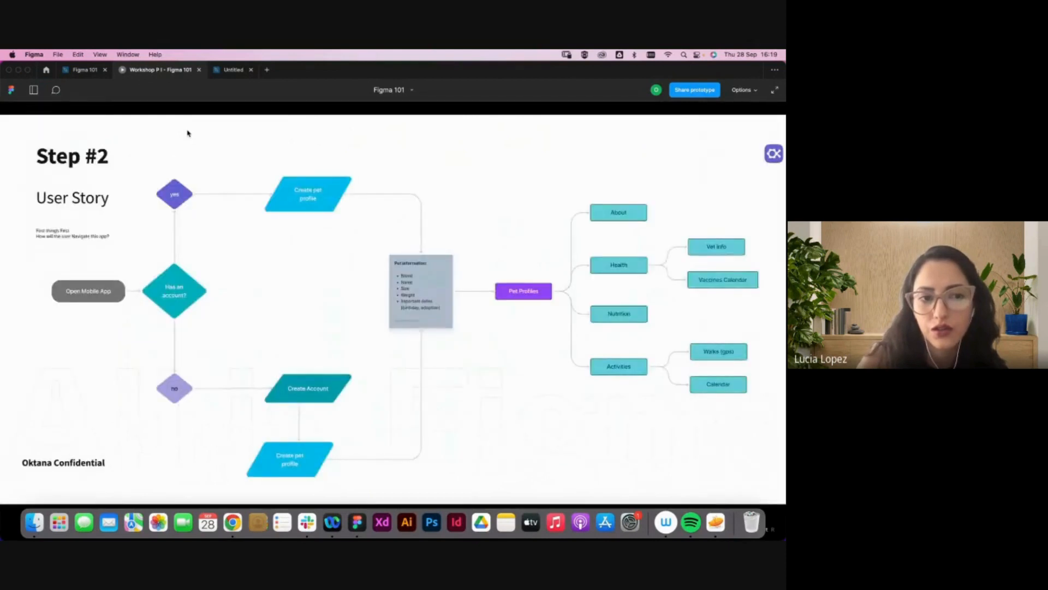
key("Left")
key("Right")
key("Right")
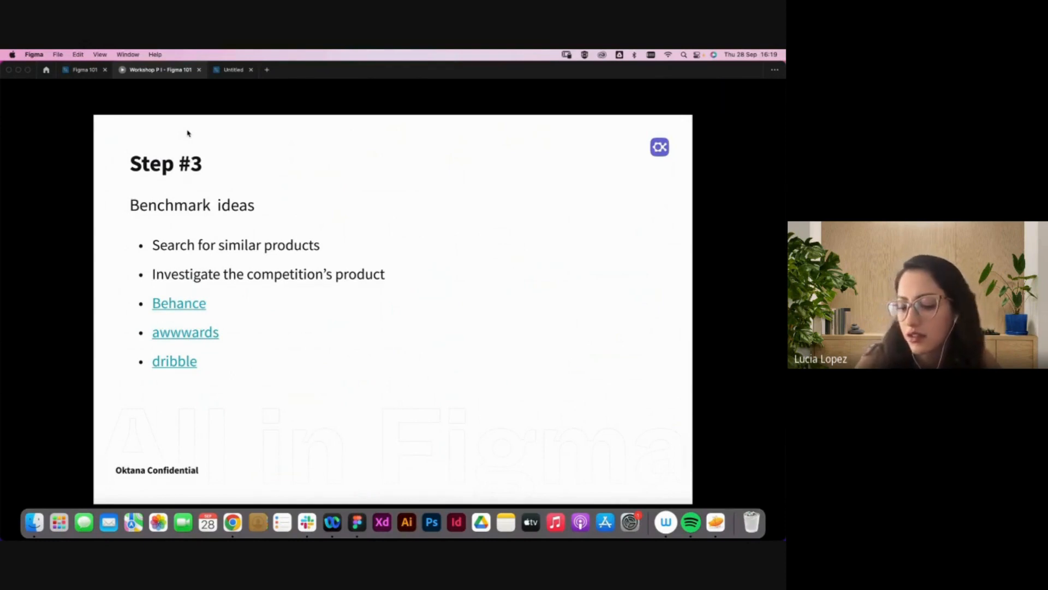
key("Right")
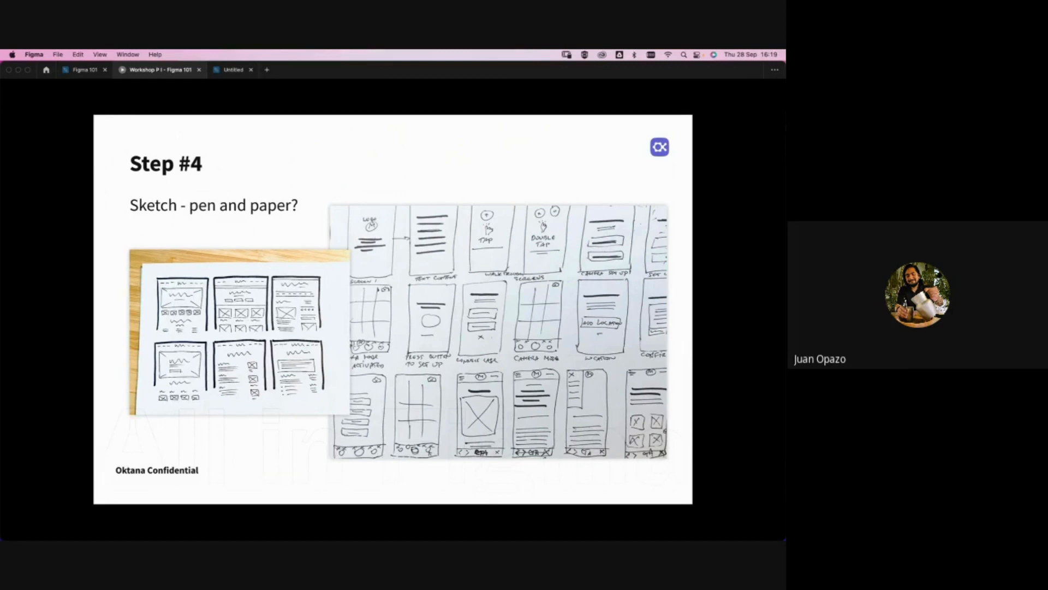
key("XF86AudioRaiseVolume")
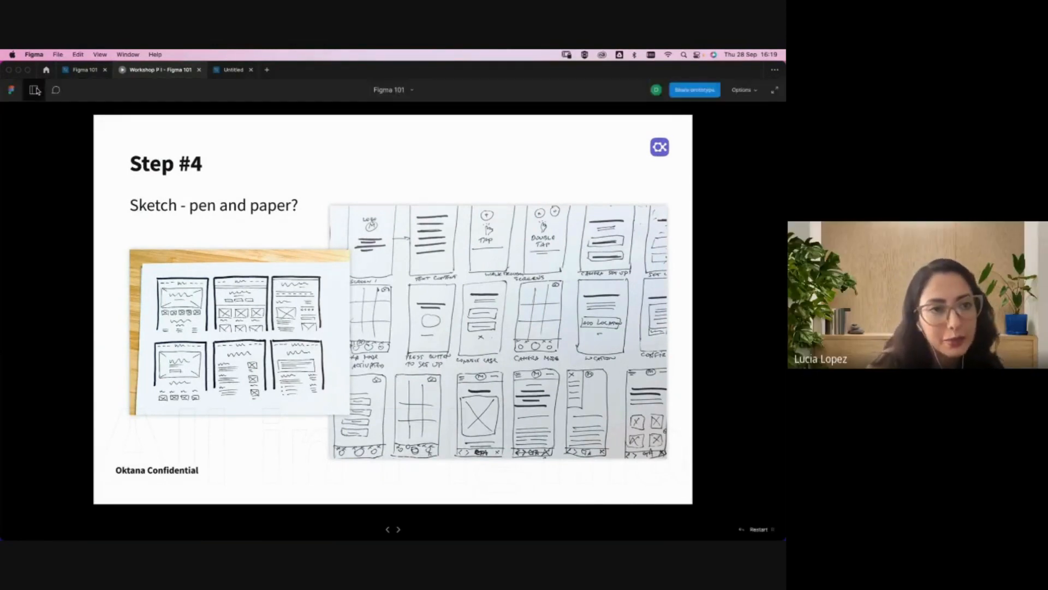
- Browse the Design systems resources in the Figma Community
left_click(46, 70)
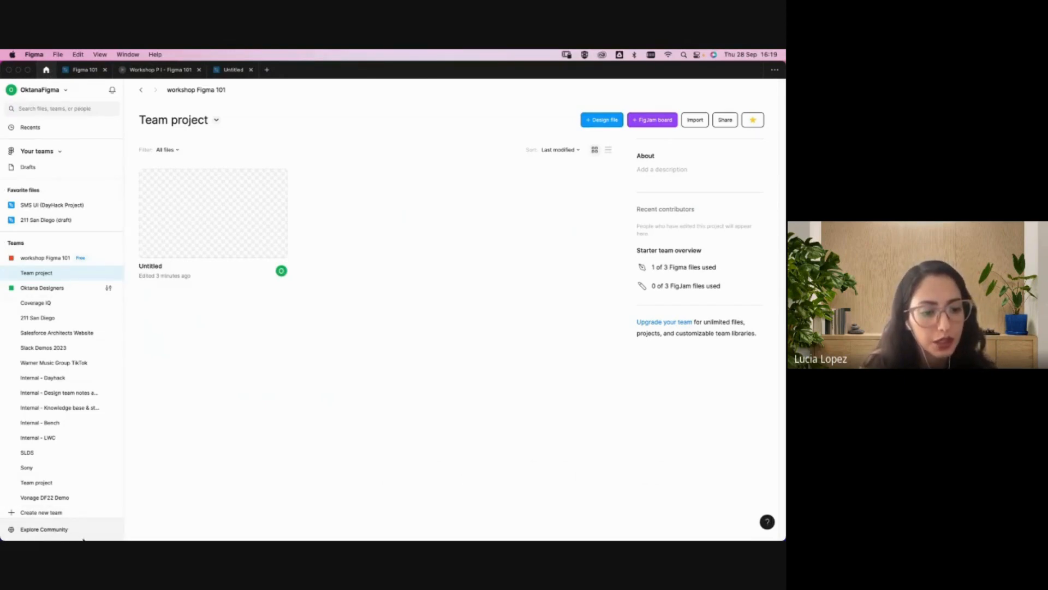
left_click(52, 530)
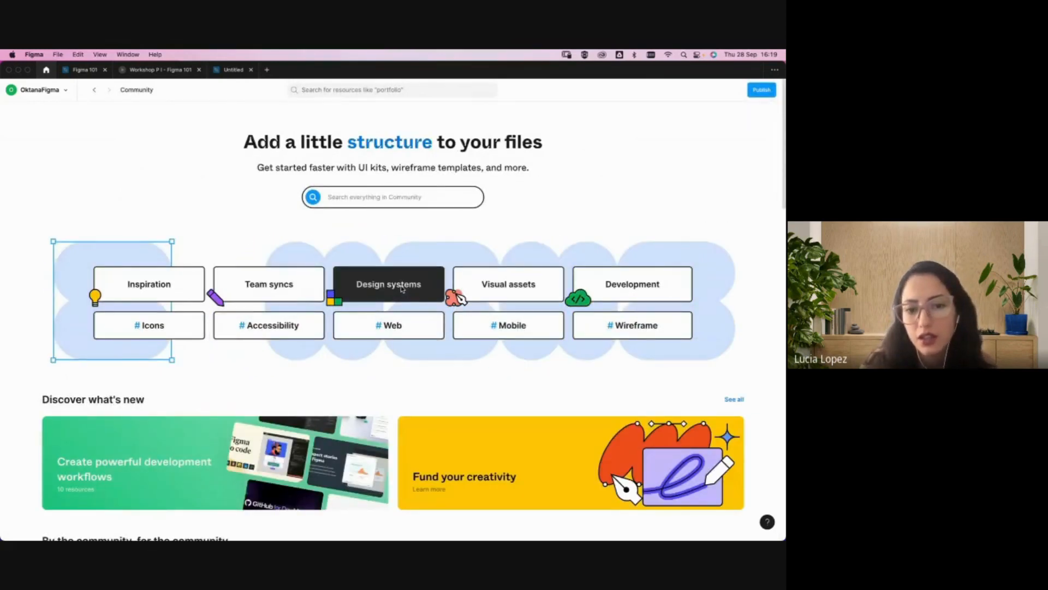
left_click(403, 289)
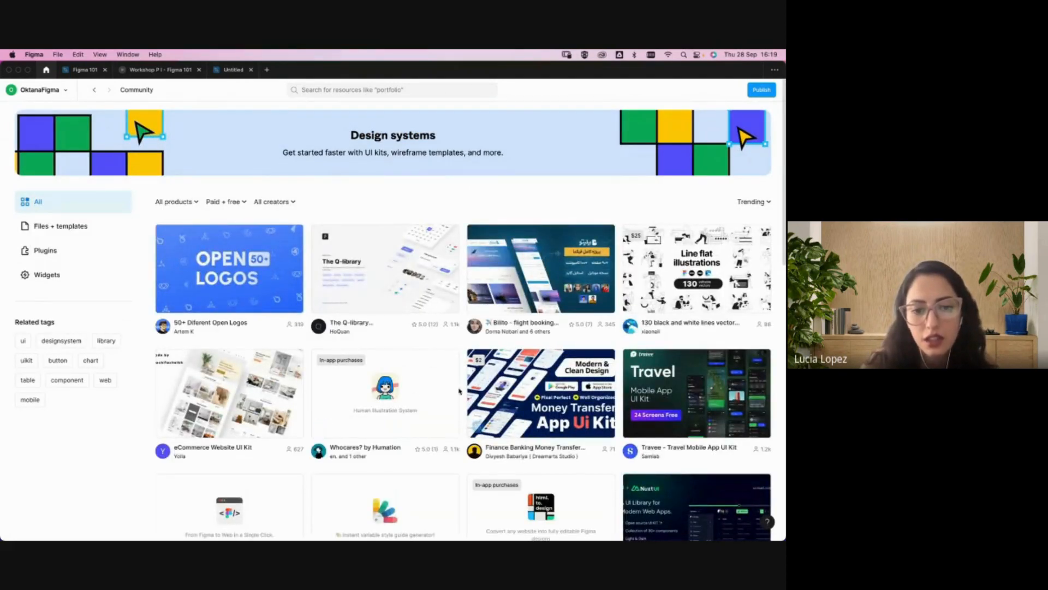
mouse_move(585, 326)
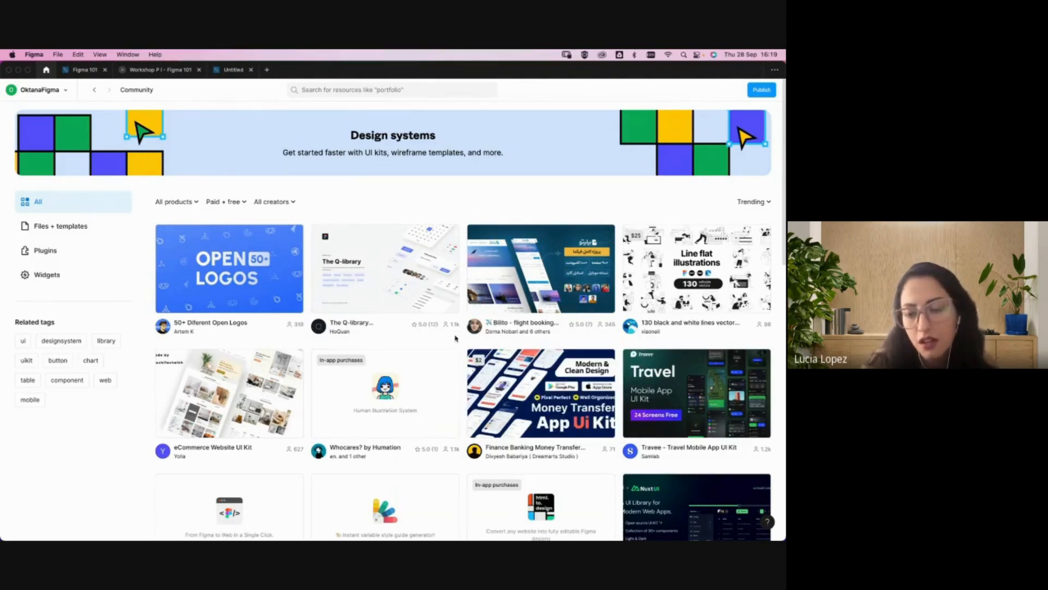
scroll(451, 334, "down", 4)
scroll(452, 338, "down", 4)
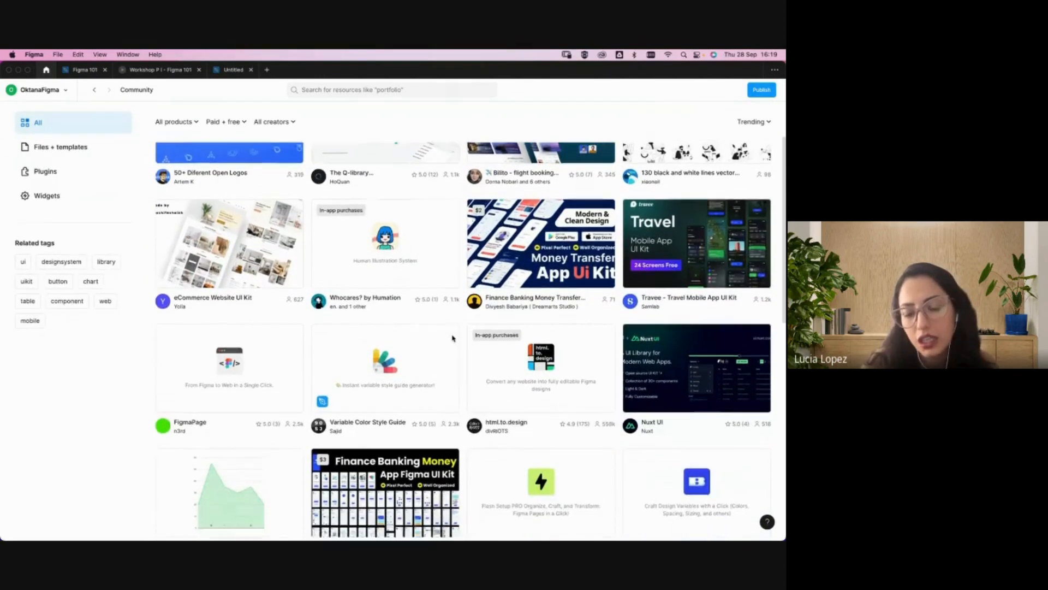
- Look through the trending UI kits, plugins and their ratings in the Community's Design systems category
scroll(457, 339, "up", 8)
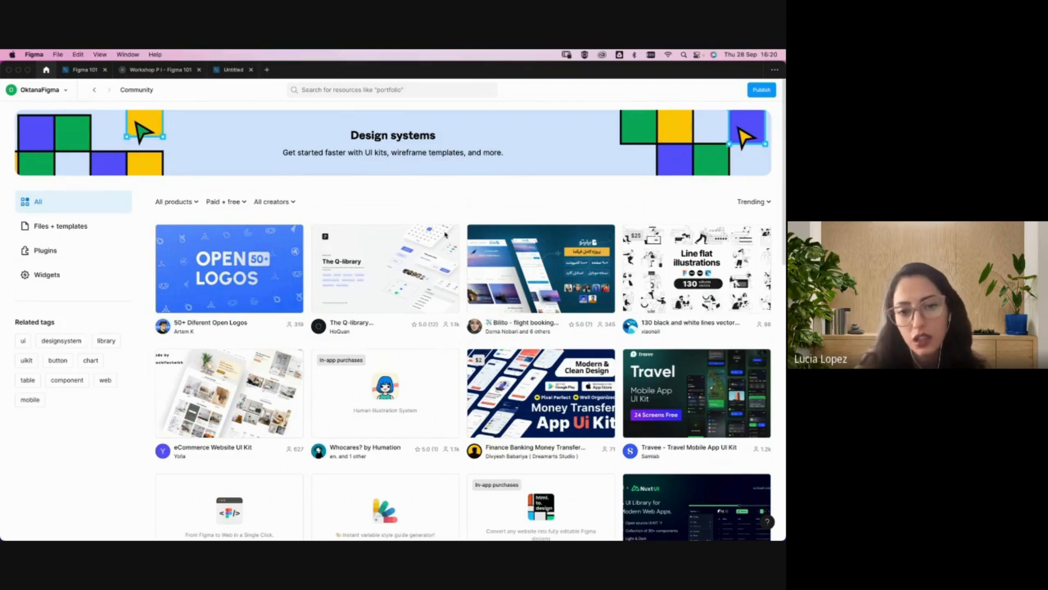
scroll(416, 254, "down", 5)
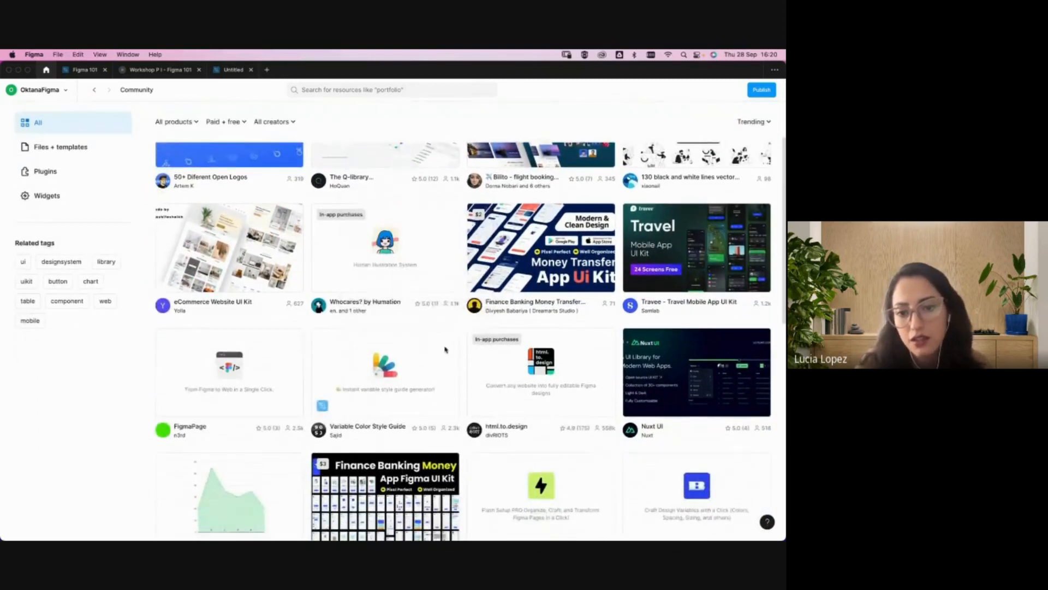
mouse_move(436, 428)
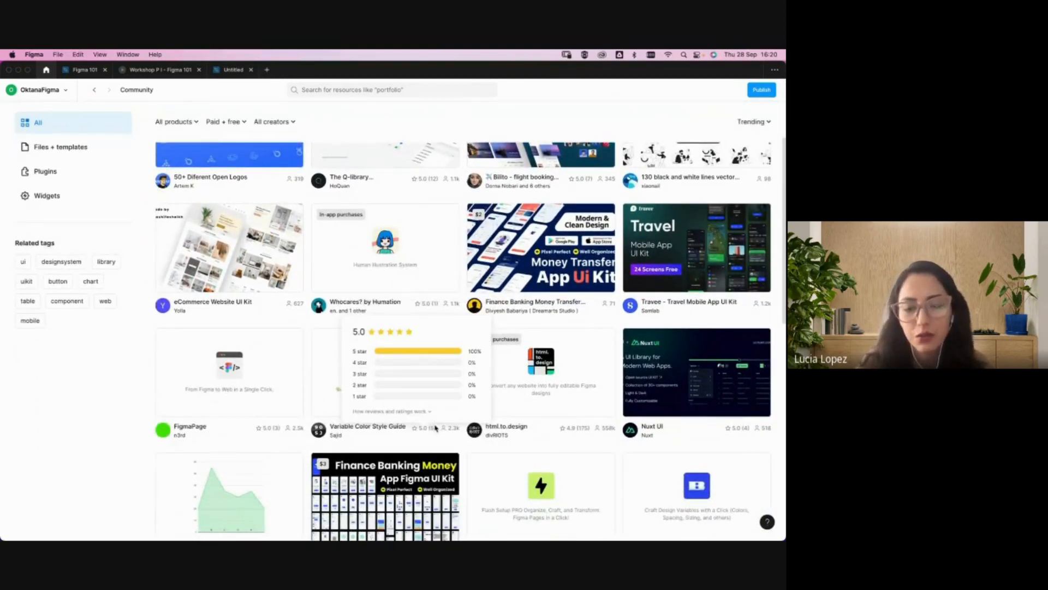
scroll(460, 447, "down", 15)
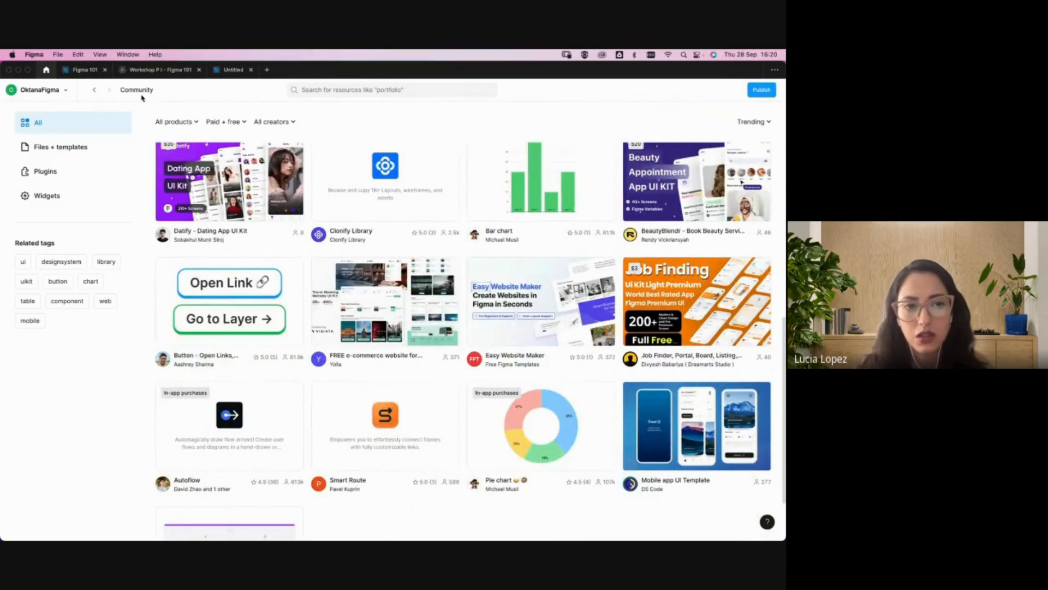
left_click(387, 88)
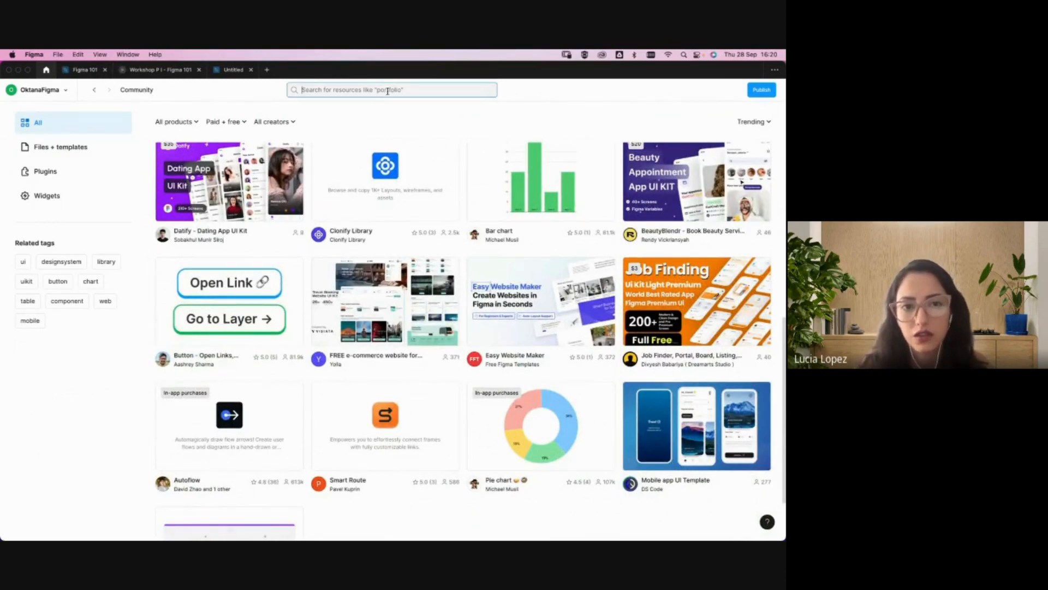
scroll(319, 361, "down", 3)
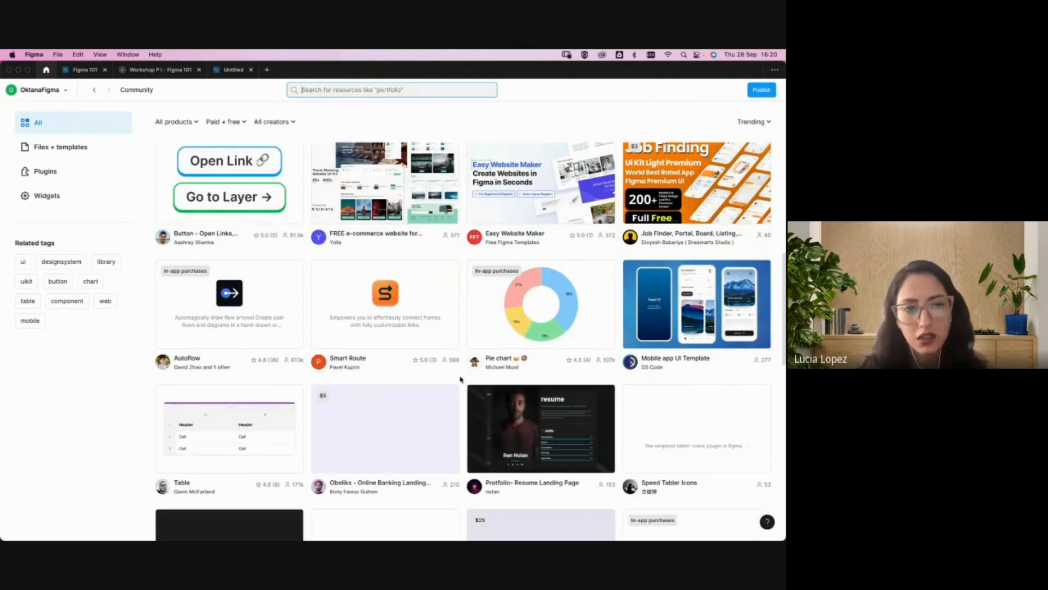
scroll(466, 365, "down", 4)
scroll(466, 365, "down", 3)
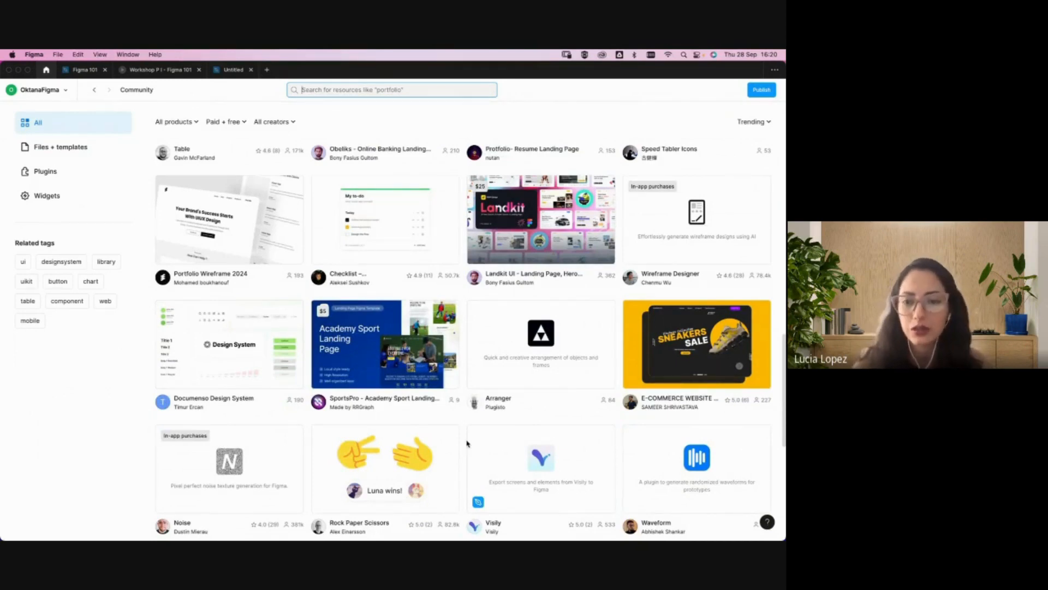
scroll(467, 443, "up", 10)
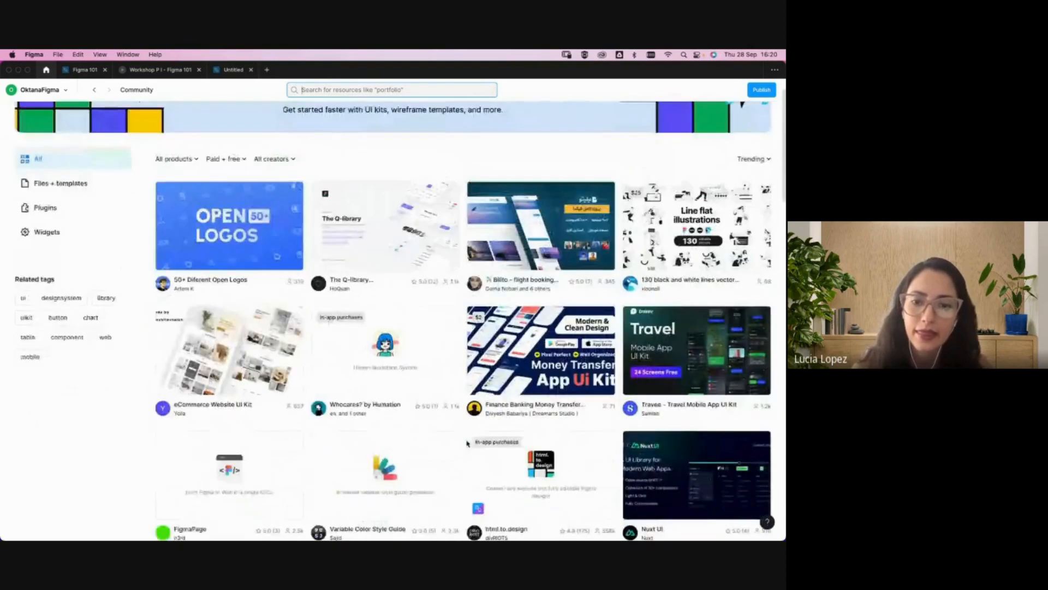
left_click(458, 161)
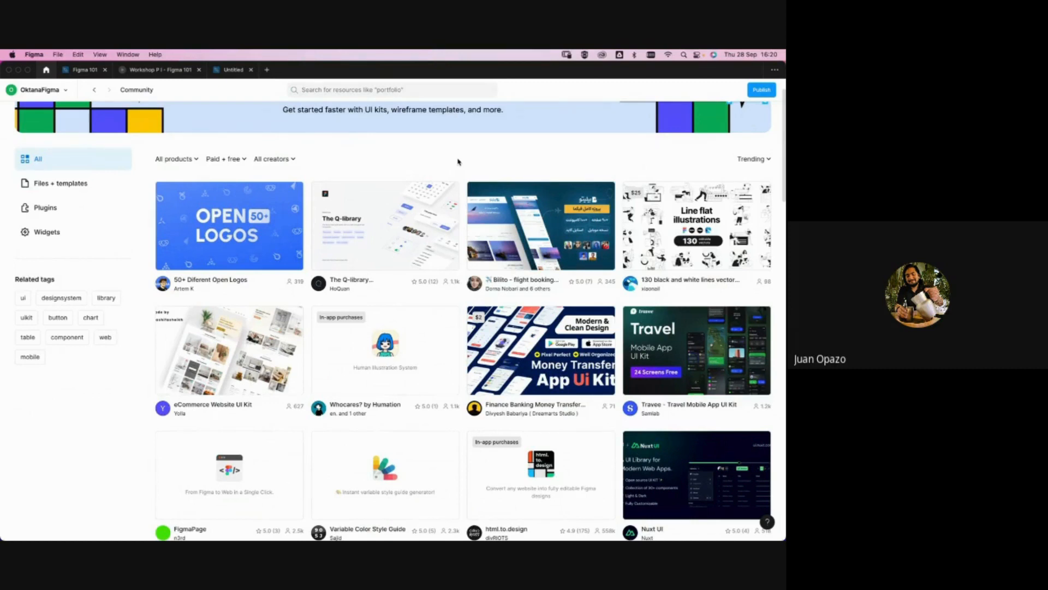
- Return to the Untitled design file and review the Phone, Tablet, Desktop and Presentation frame presets
left_click(223, 70)
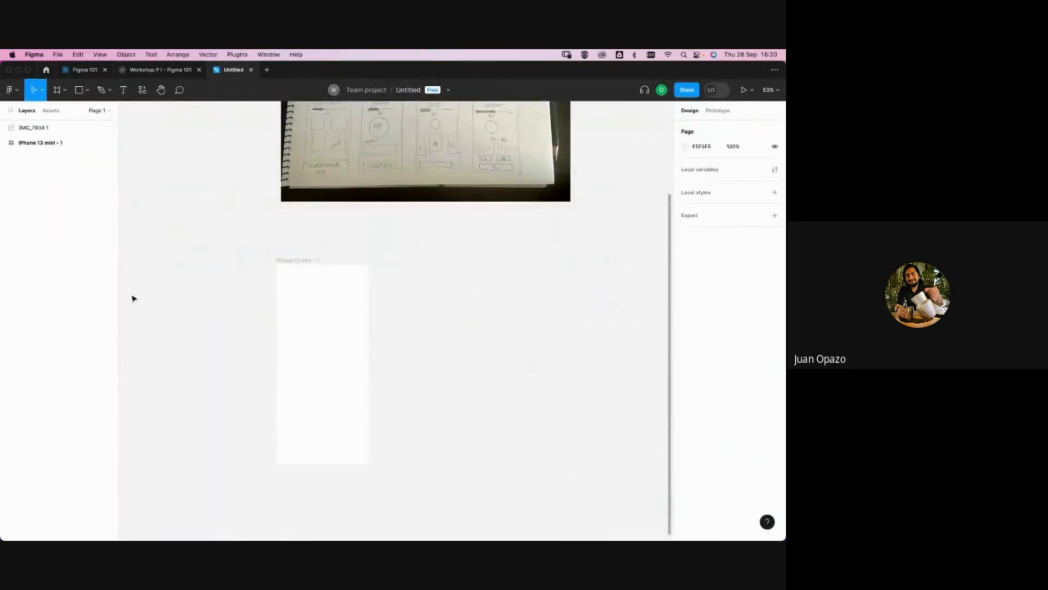
left_click(57, 90)
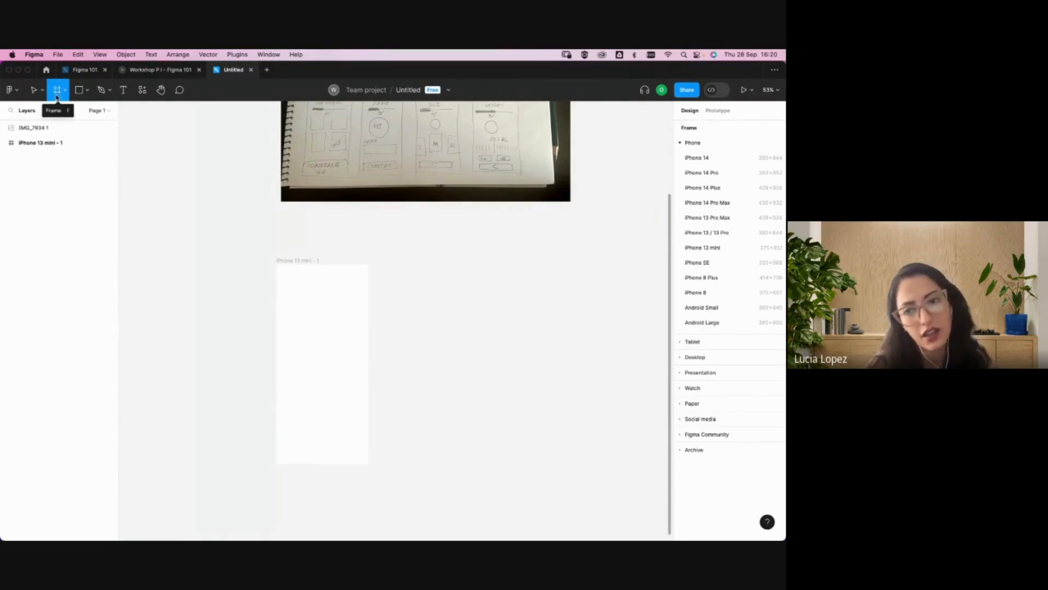
left_click(679, 143)
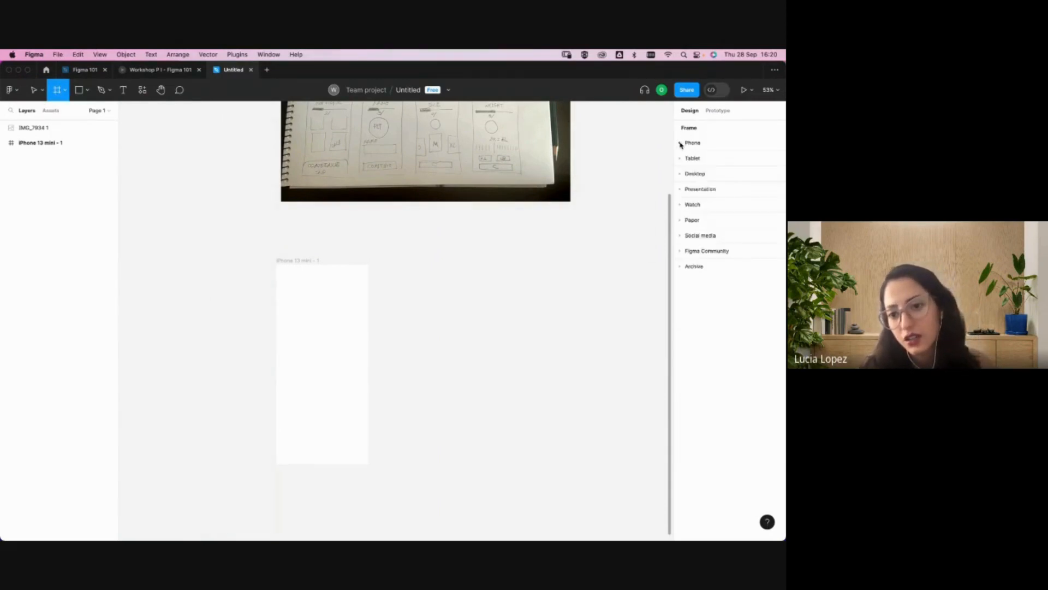
left_click(703, 143)
left_click(703, 144)
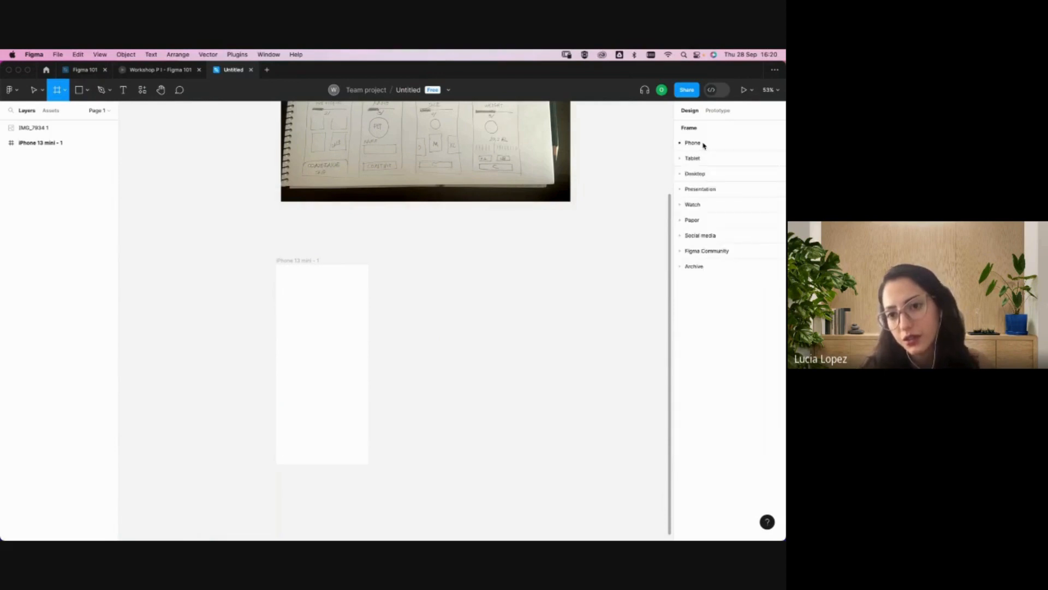
left_click(703, 164)
left_click(702, 163)
left_click(707, 178)
left_click(707, 178)
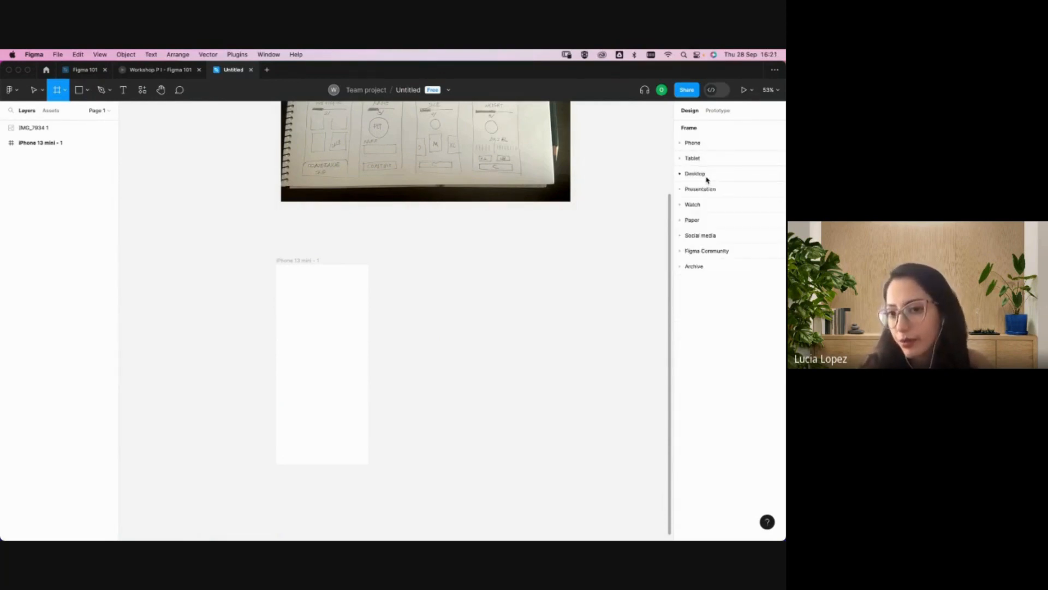
left_click(706, 191)
left_click(705, 191)
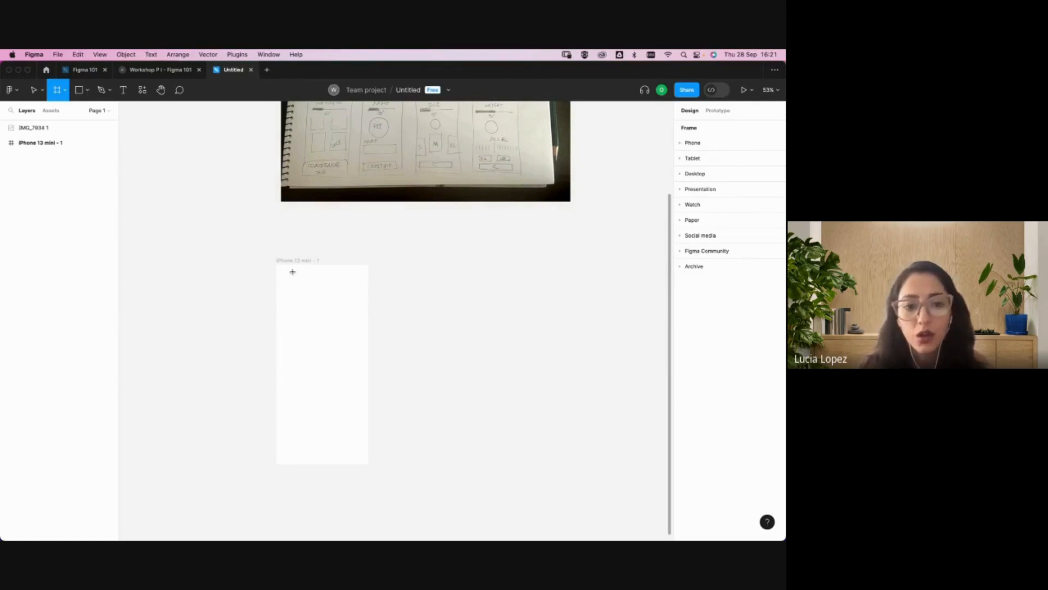
- Inspect the width and height of the iPhone 13 mini frame, then leave the frame deselected
left_click(32, 90)
left_click(339, 381)
mouse_move(369, 330)
left_mouse_down()
mouse_move(538, 328)
mouse_move(369, 329)
left_mouse_up()
left_click(696, 181)
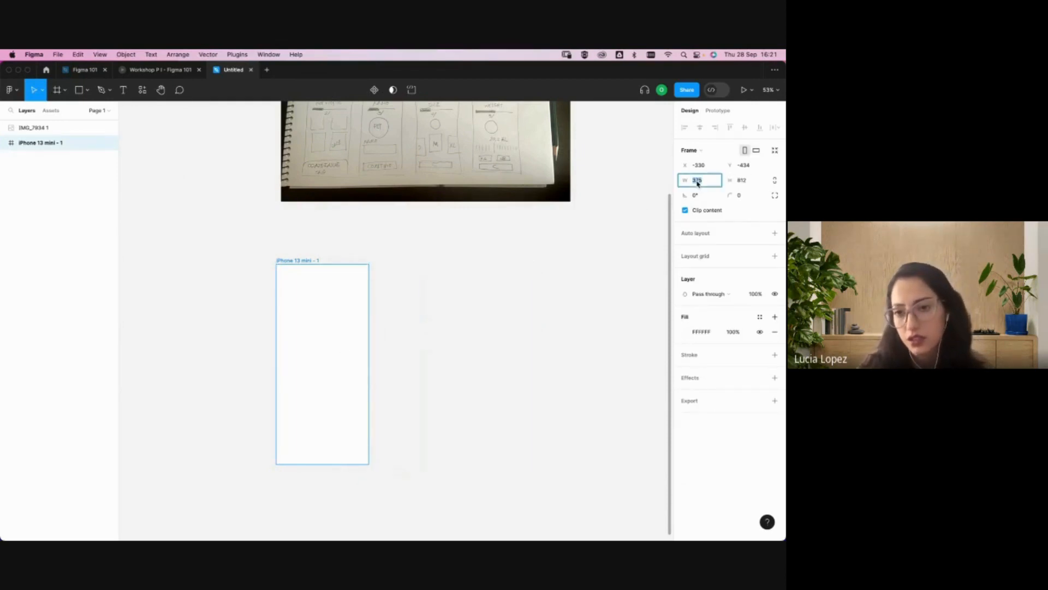
left_click(757, 186)
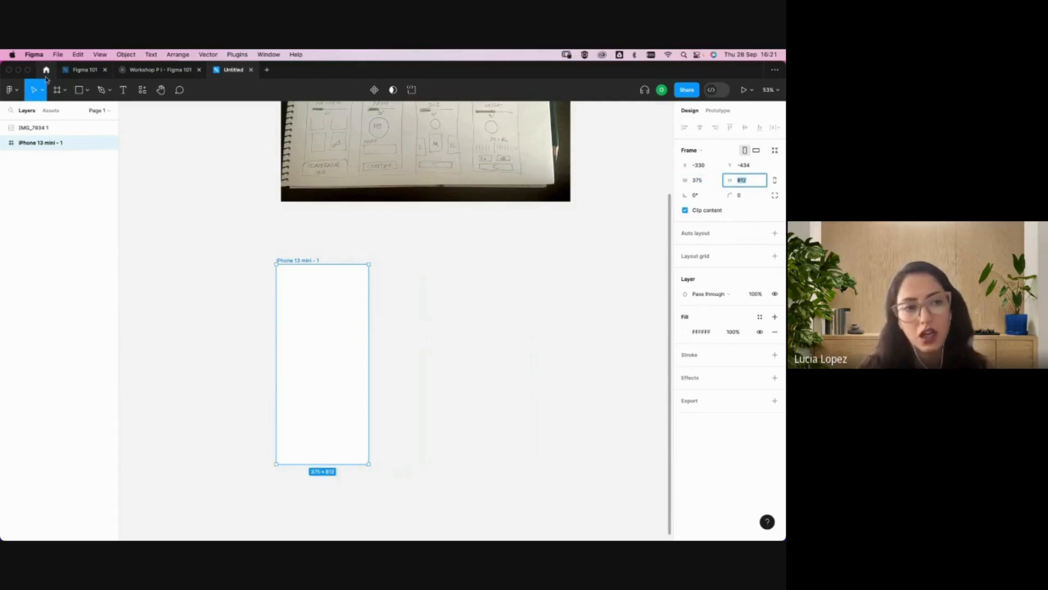
left_click(58, 91)
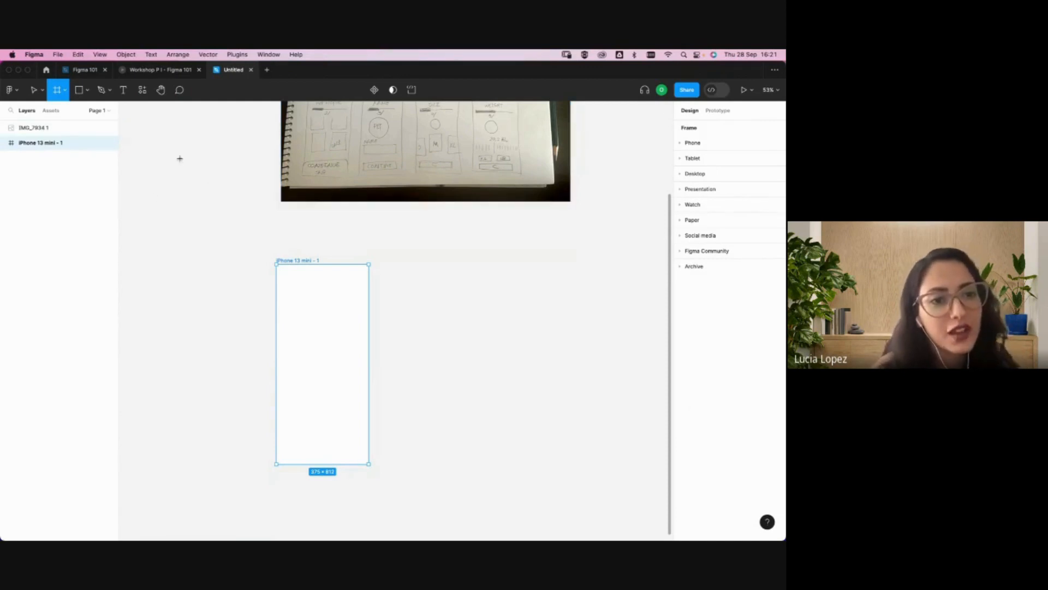
left_click(33, 90)
left_click(256, 242)
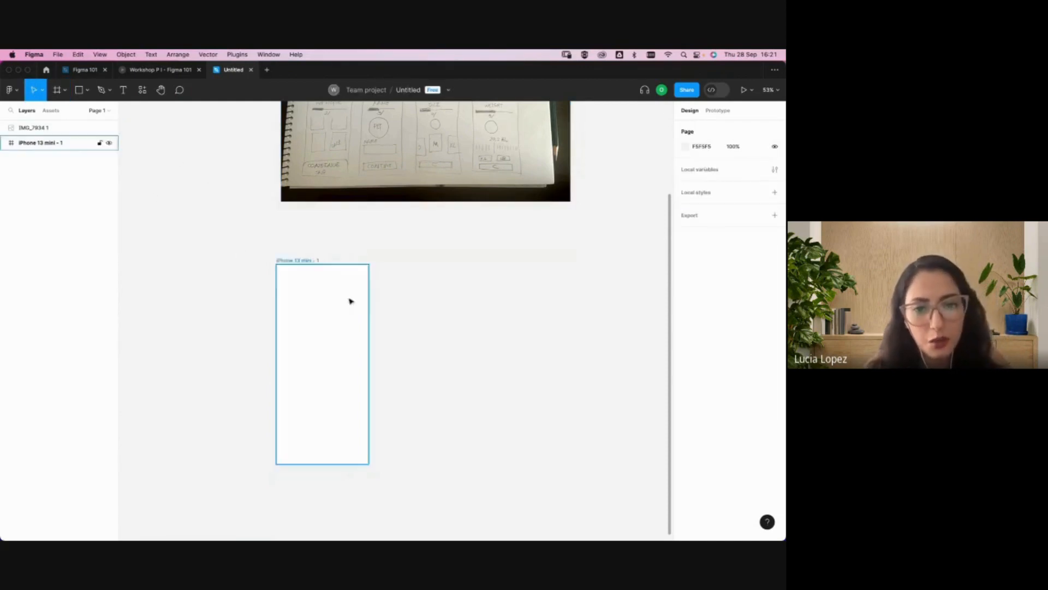
- Examine the hand-drawn screens in the sketch photo alongside the empty iPhone 13 mini frame beneath it
scroll(281, 264, "up", 5)
scroll(280, 264, "left", 2)
scroll(352, 329, "right", 1)
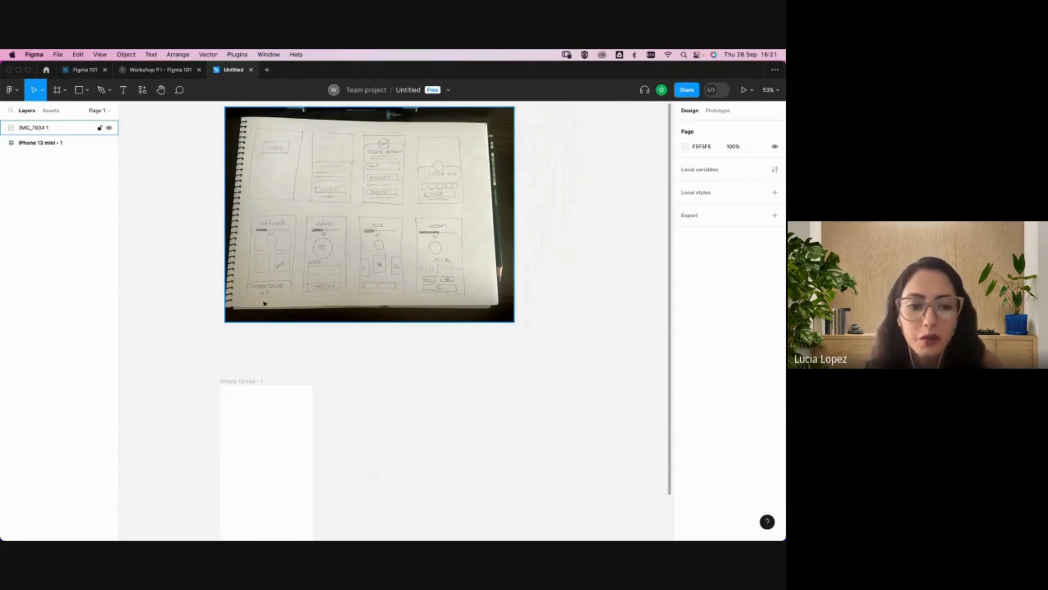
scroll(269, 304, "down", 6)
scroll(269, 304, "left", 2)
scroll(271, 303, "up", 6)
scroll(271, 304, "right", 1)
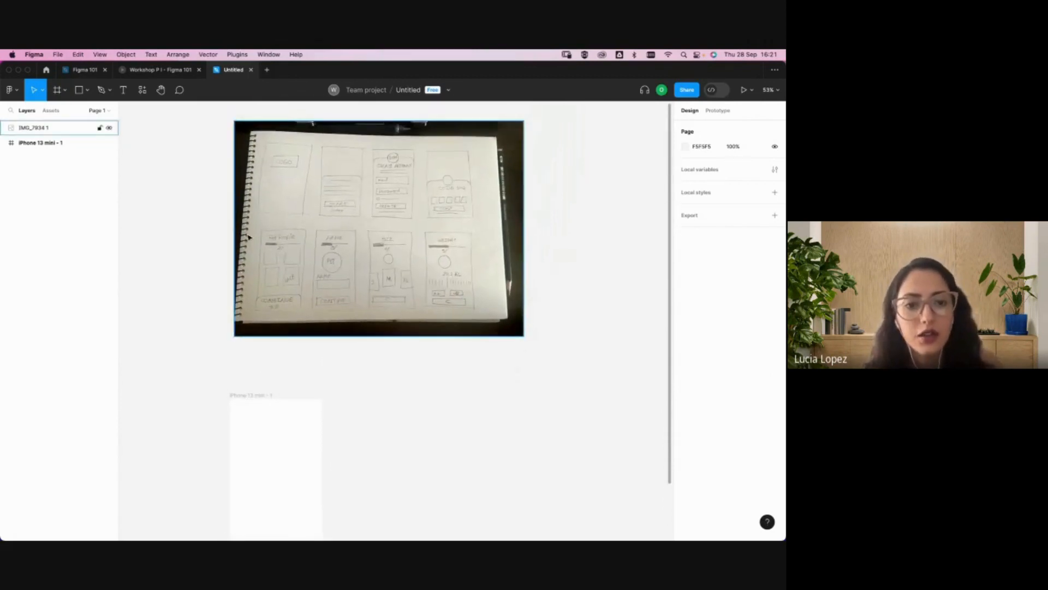
scroll(273, 266, "down", 12)
scroll(273, 266, "right", 1)
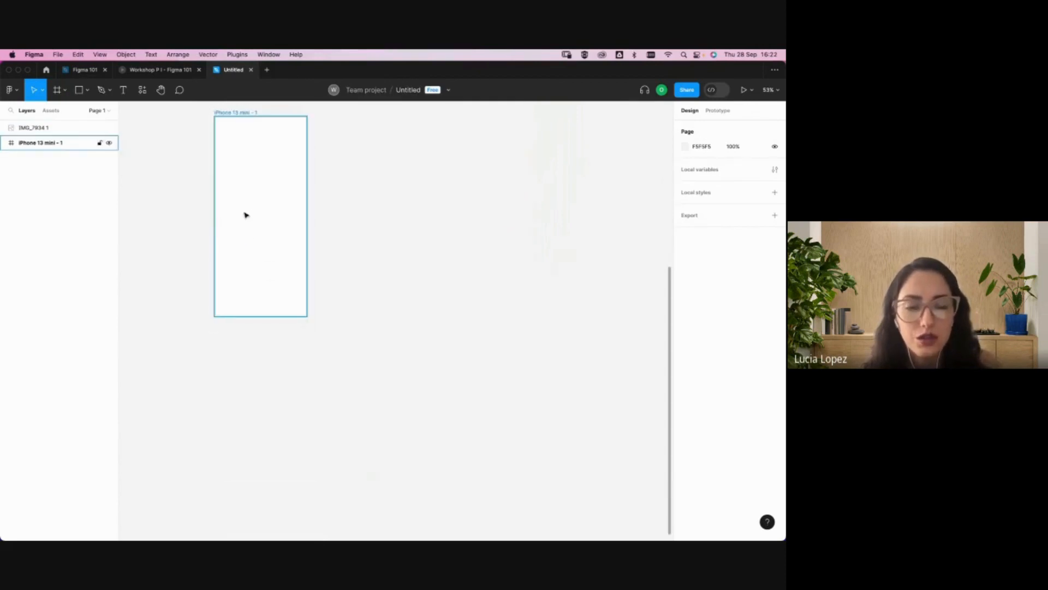
scroll(248, 224, "up", 4)
scroll(248, 224, "left", 1)
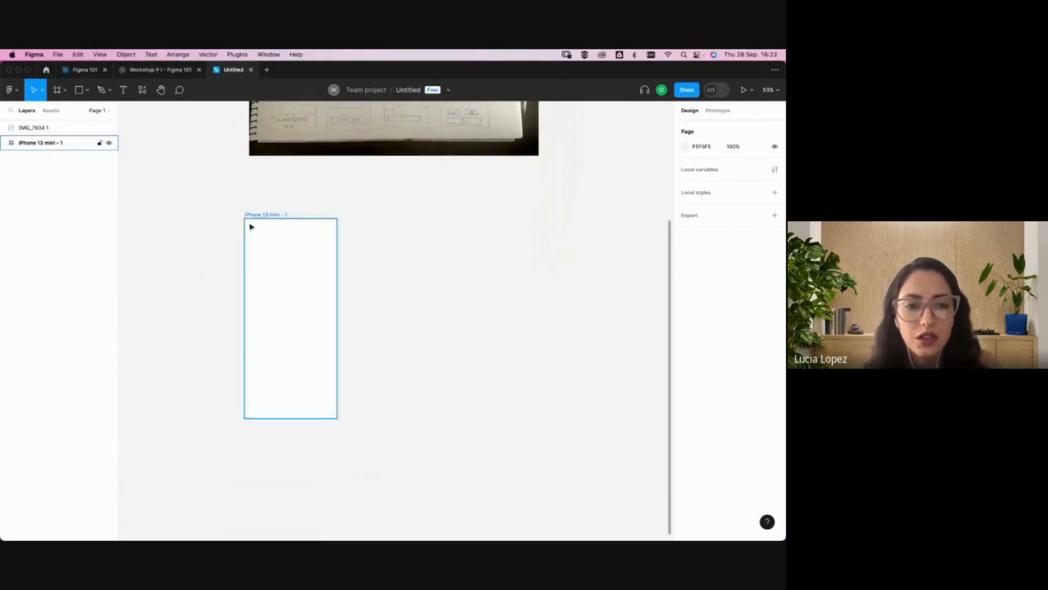
left_click(281, 274)
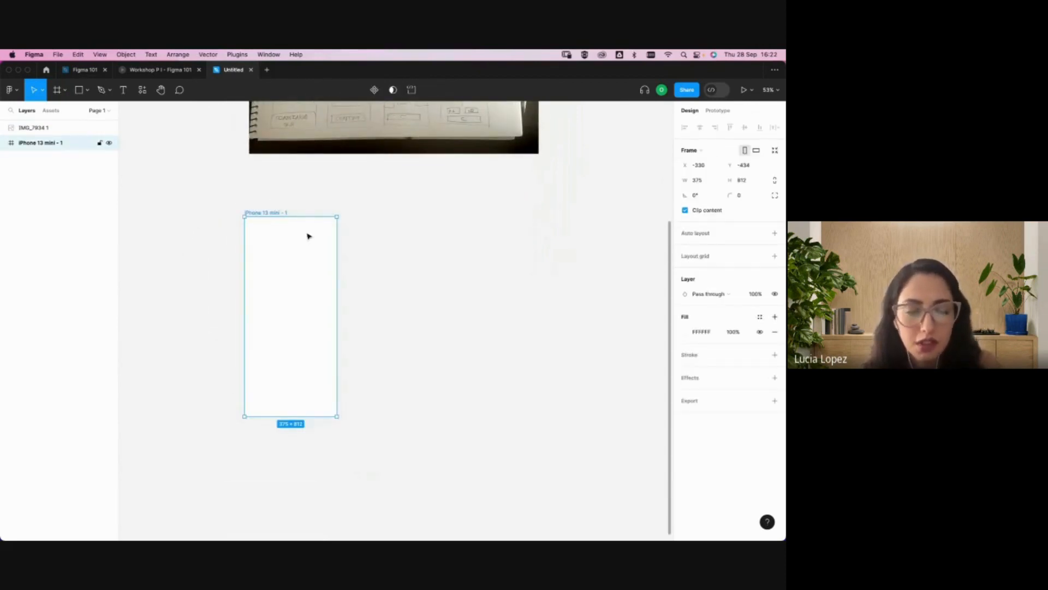
left_click(370, 186)
scroll(366, 185, "up", 6)
scroll(366, 185, "left", 1)
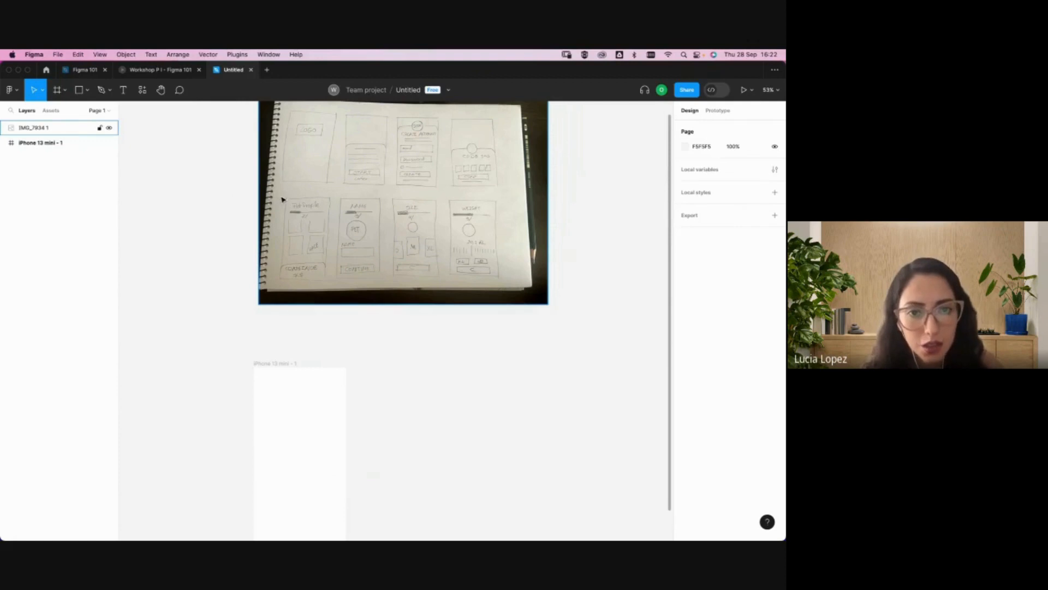
scroll(285, 223, "down", 1)
scroll(289, 215, "down", 3)
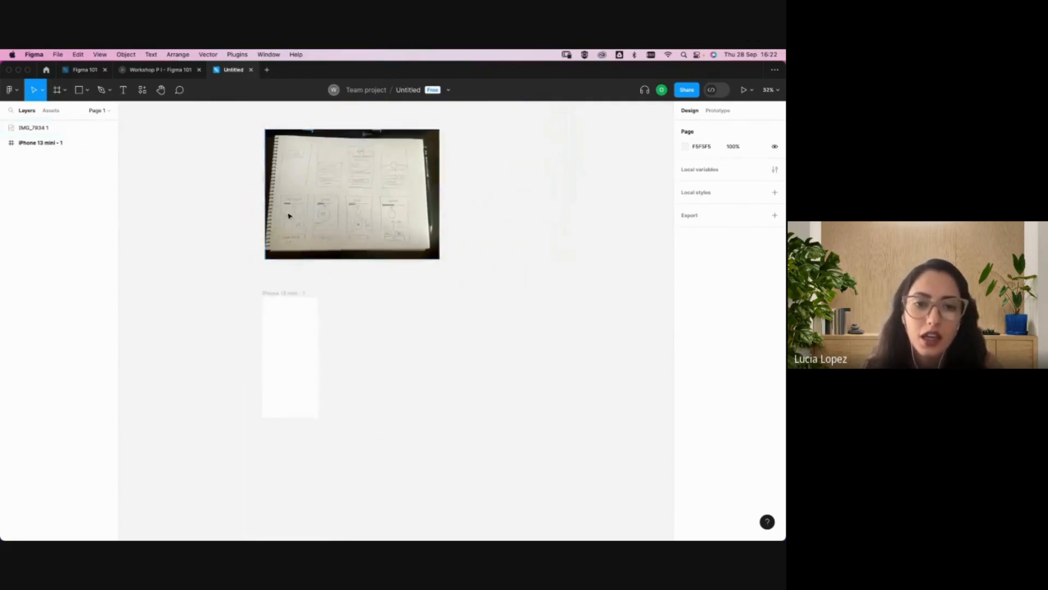
scroll(296, 191, "up", 4)
scroll(294, 207, "up", 1)
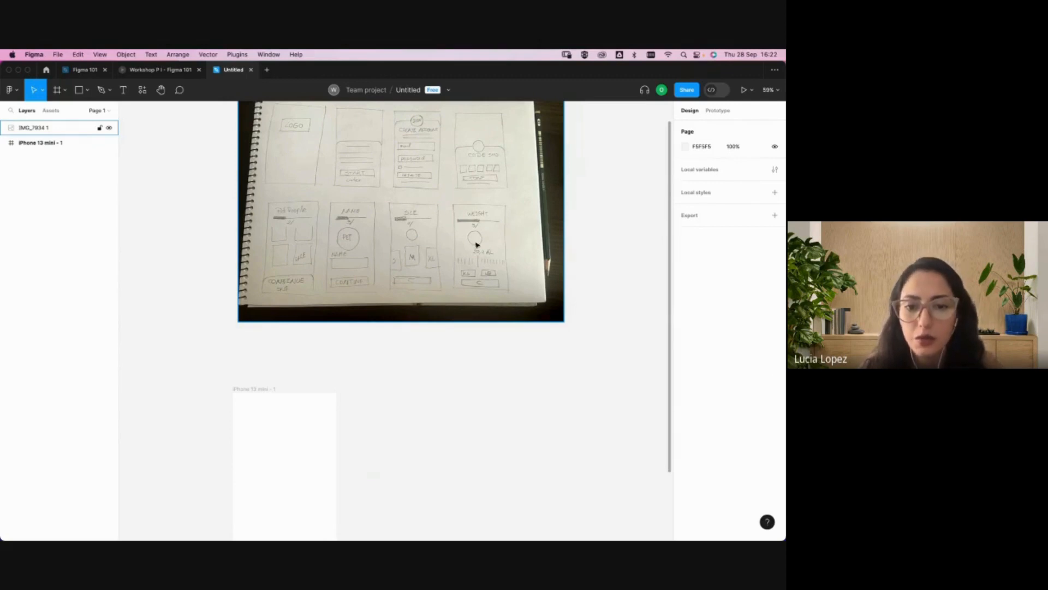
left_click(314, 408)
scroll(325, 401, "down", 5)
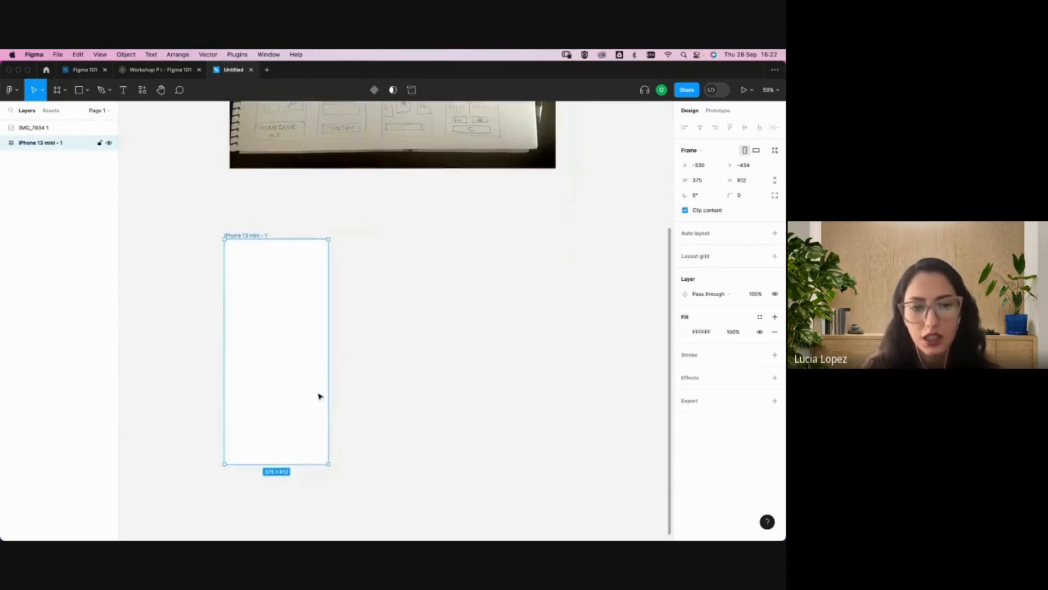
- Open the SLDS Components - Web (Community) file from the recently viewed files and return to the Untitled design file
left_click(46, 69)
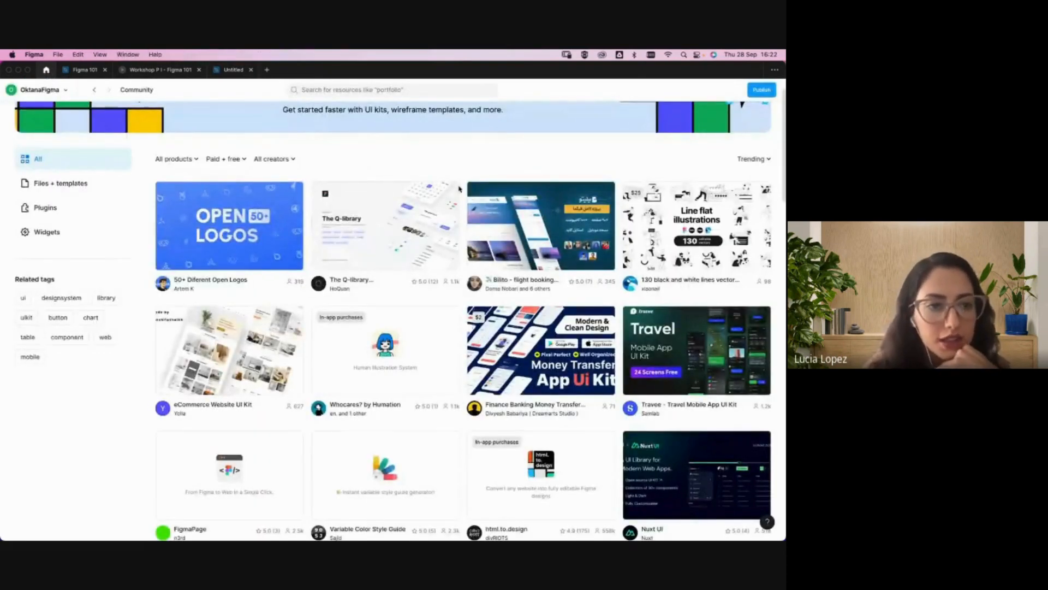
left_click(67, 90)
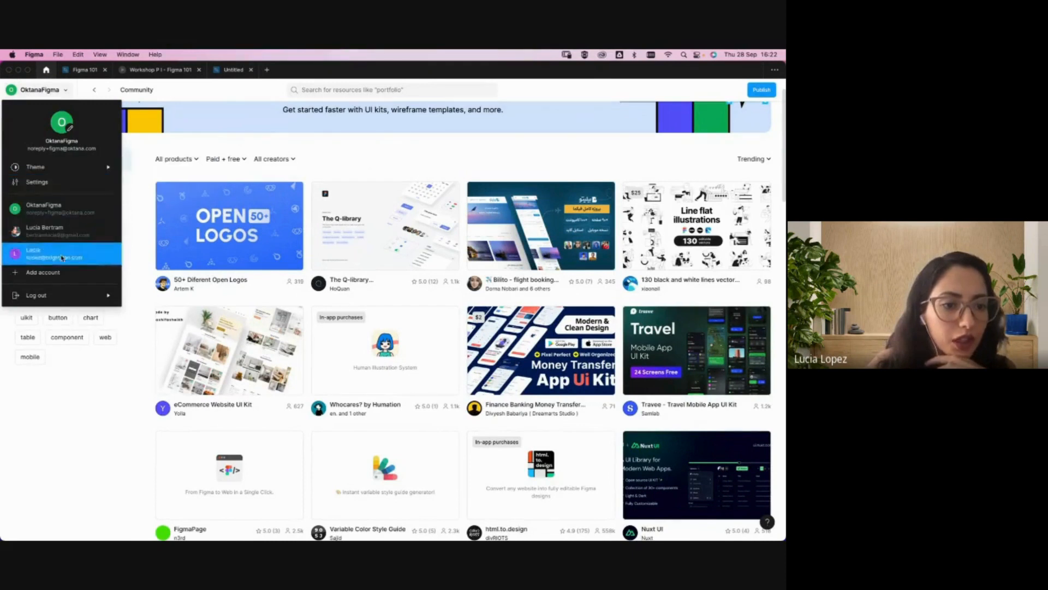
left_click(91, 361)
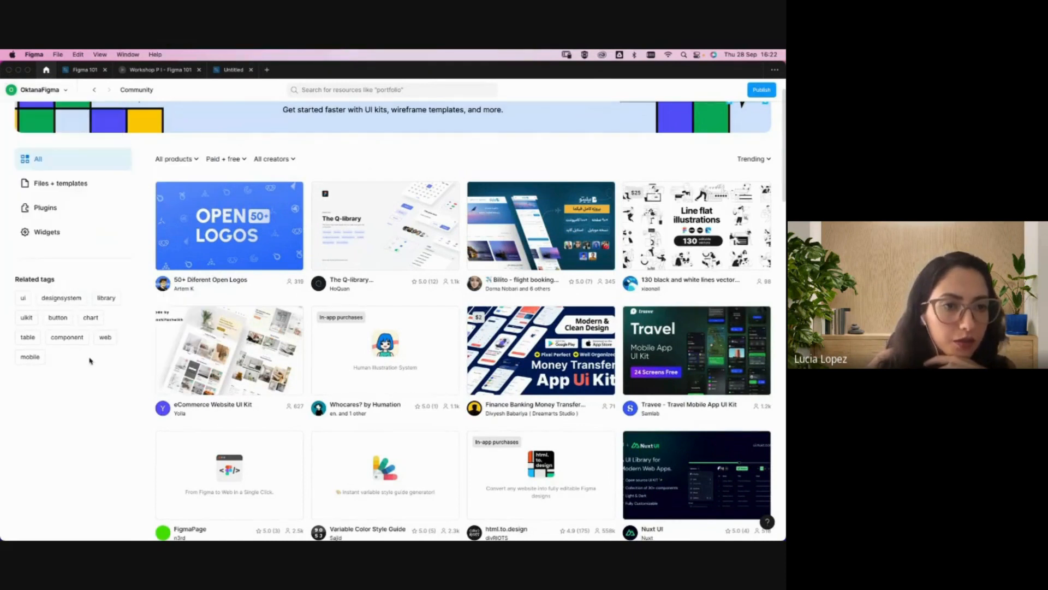
left_click(95, 90)
left_click(95, 91)
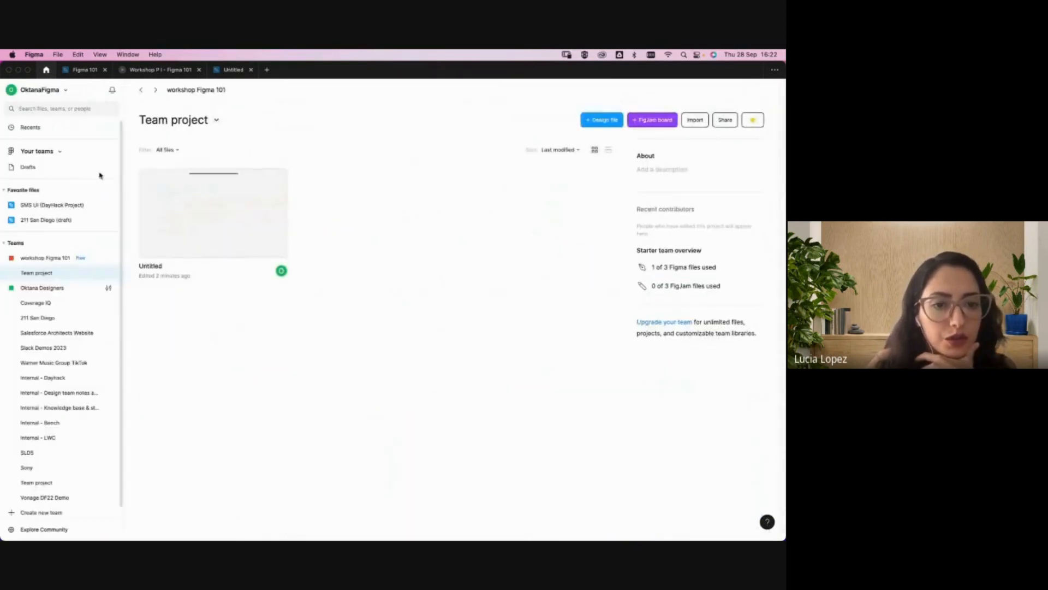
left_click(55, 133)
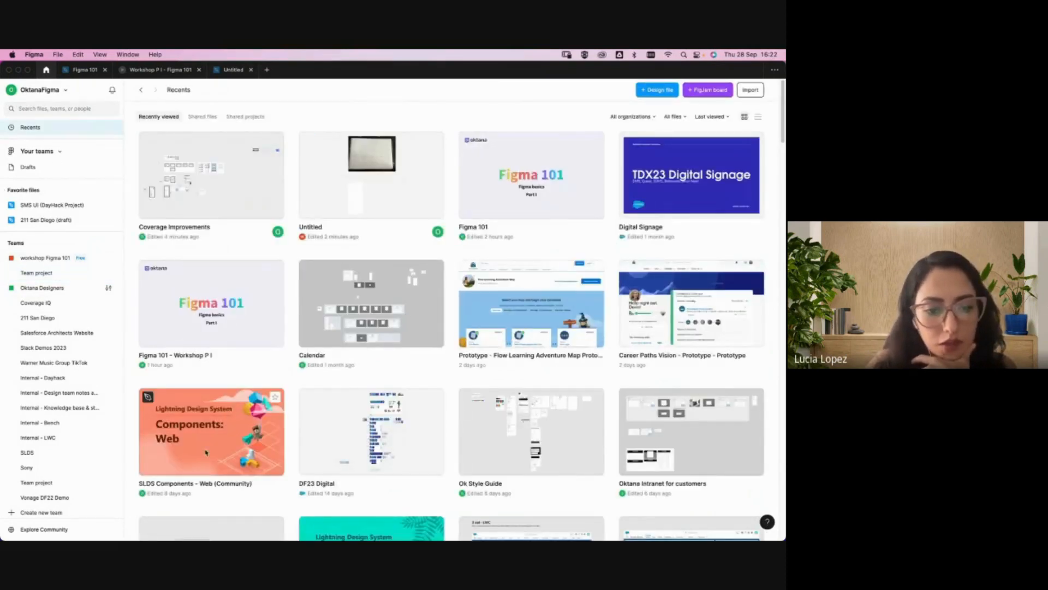
double_click(200, 463)
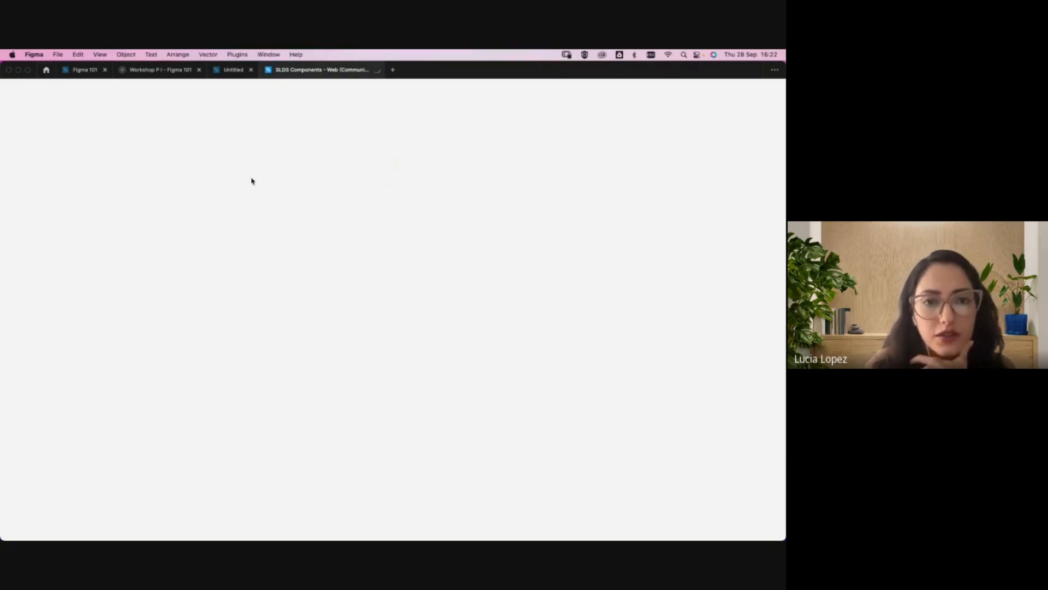
left_click(239, 72)
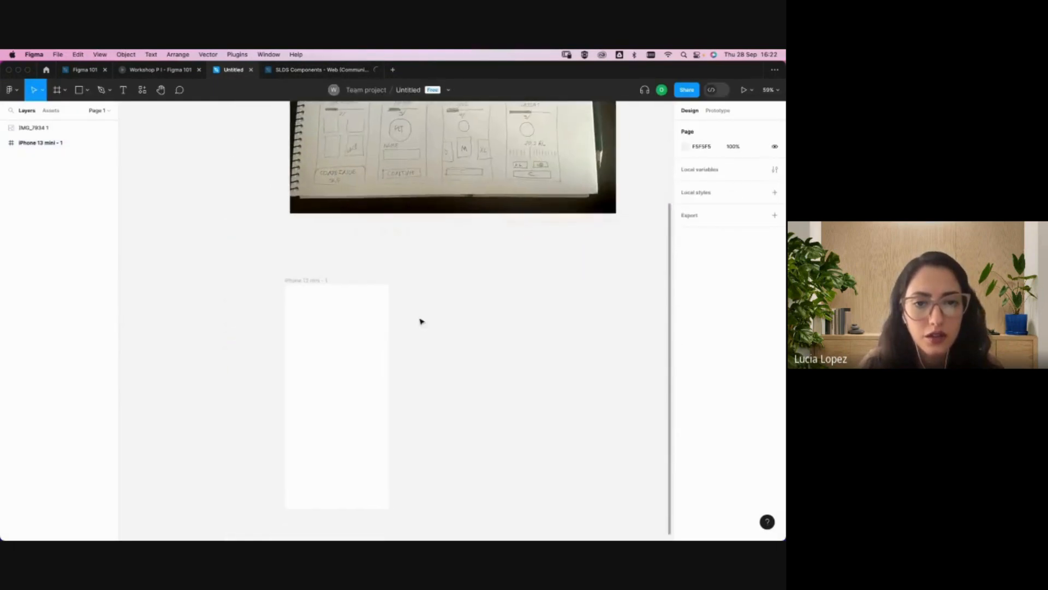
- Draw a rectangle about 375 × 58 across the full width of the phone frame's top edge
left_click(282, 266)
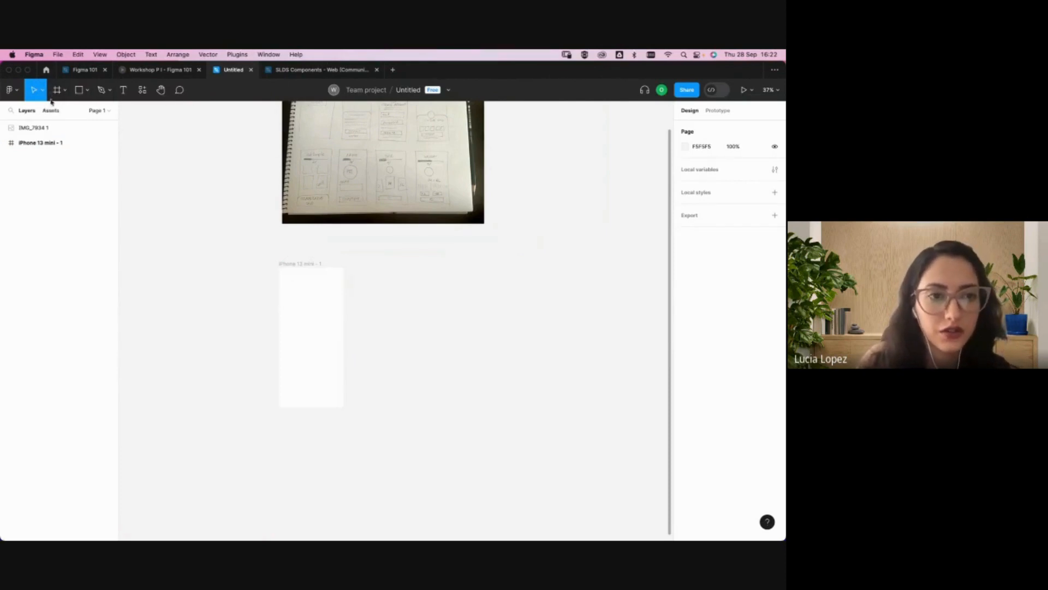
left_click(78, 94)
left_click(119, 124)
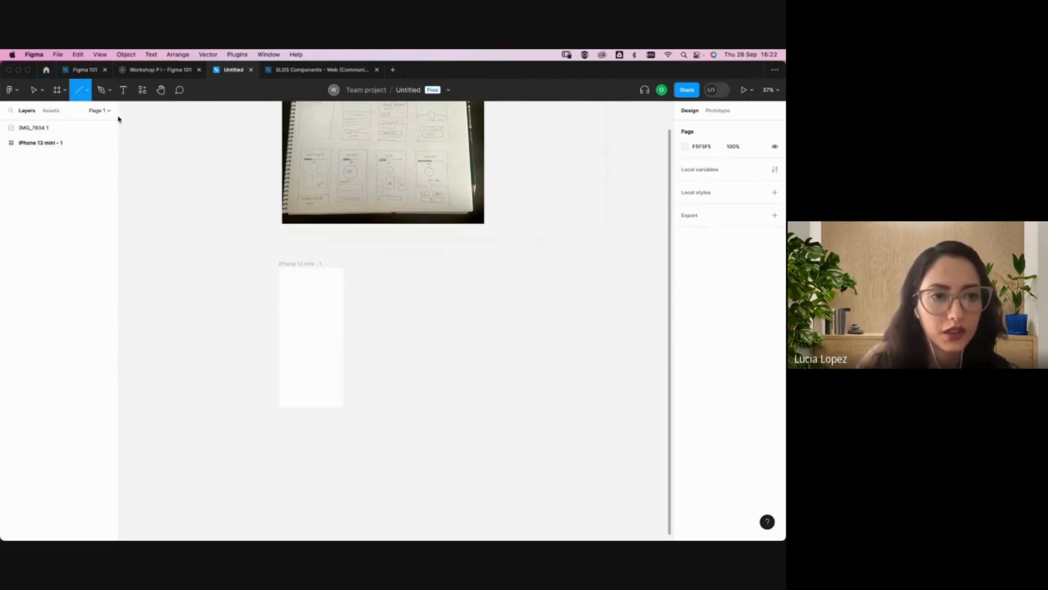
left_click(86, 91)
left_click(93, 112)
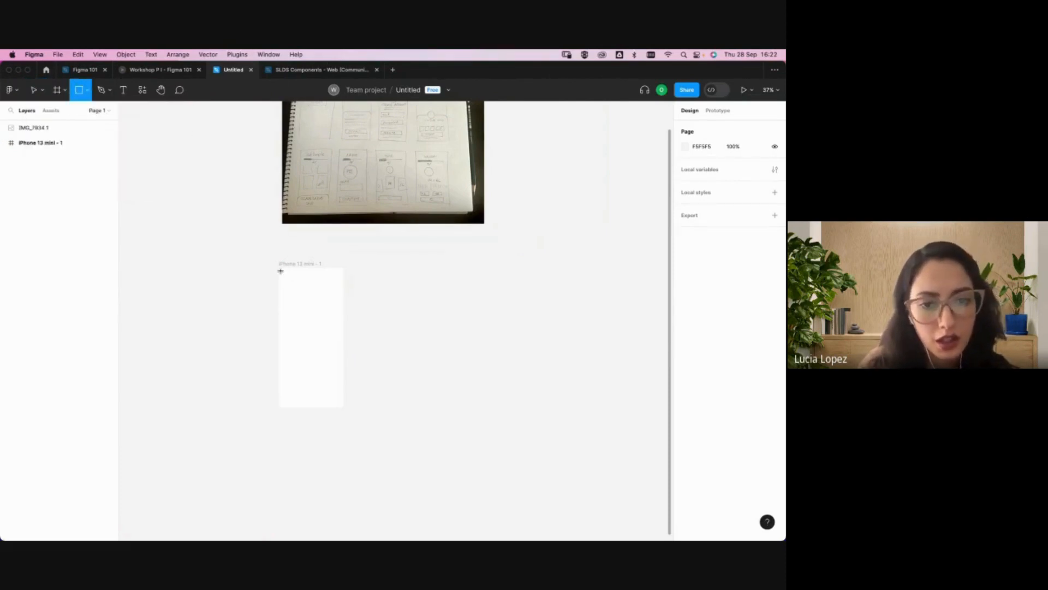
left_click_drag(279, 267, 344, 278)
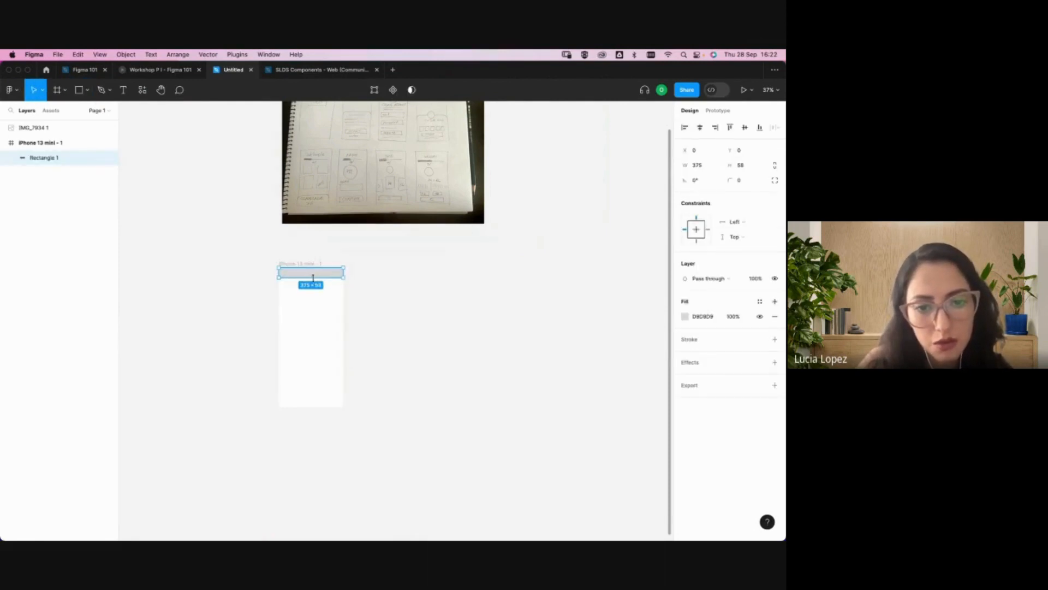
left_click(377, 282)
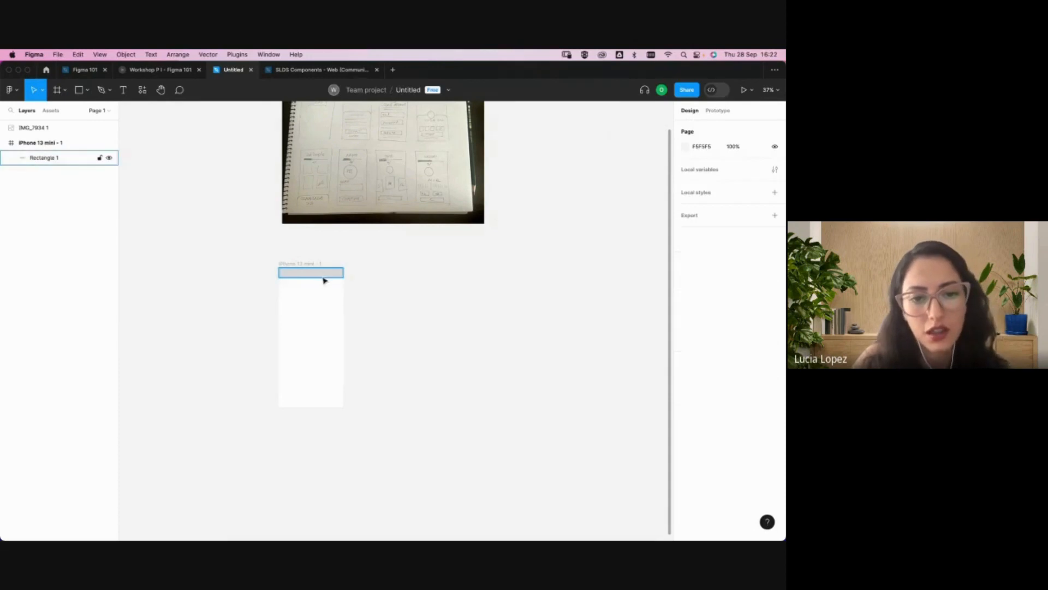
- Reduce the height of the header rectangle to about 38, keeping it at the frame's top edge
scroll(323, 276, "up", 5)
left_click(328, 279)
left_click_drag(327, 279, 328, 269)
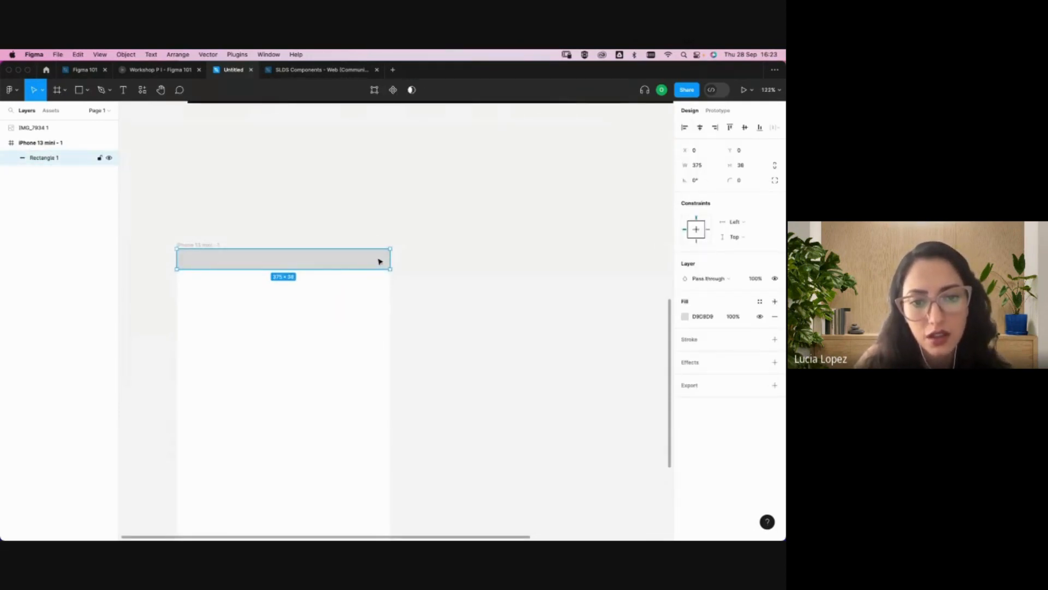
left_click(437, 250)
scroll(462, 244, "down", 5)
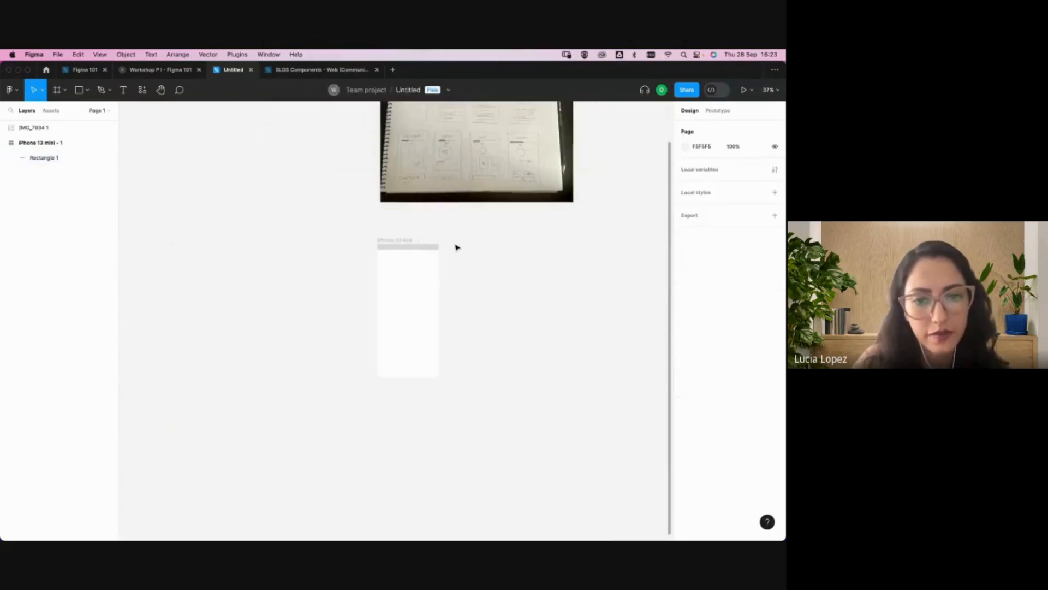
- Add a rectangle about 183 × 107 in the upper part of the phone frame, centred horizontally
scroll(449, 253, "up", 3)
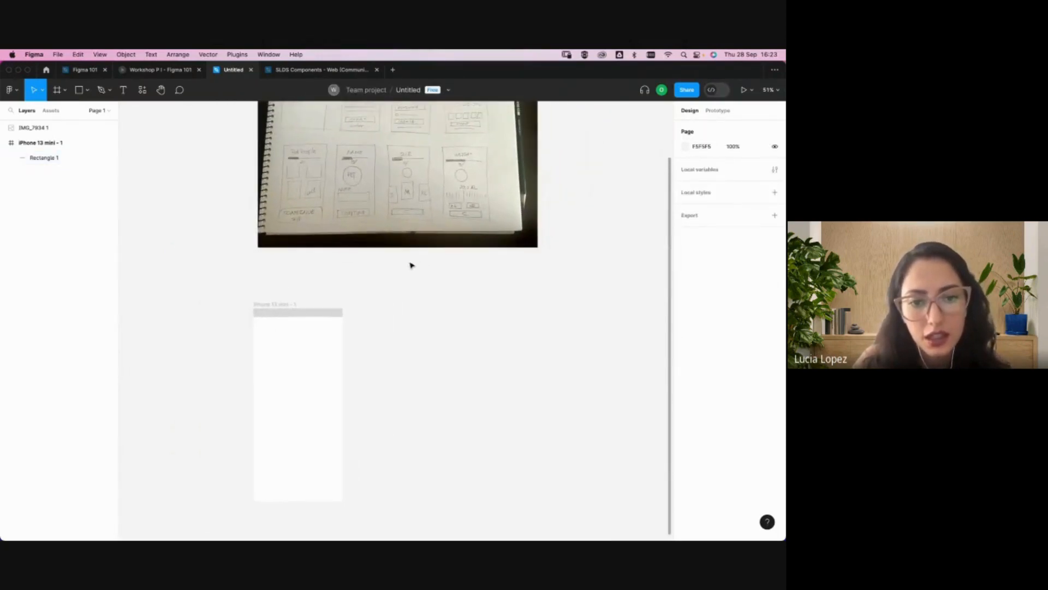
scroll(390, 281, "down", 3)
scroll(385, 282, "up", 1)
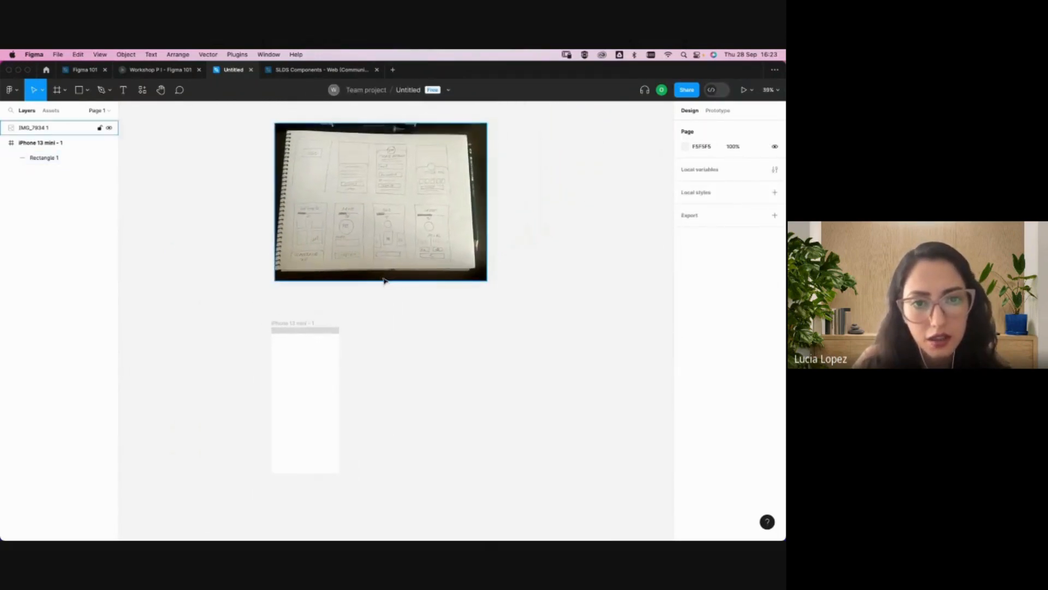
left_click(309, 330)
left_click_drag(312, 333, 315, 372)
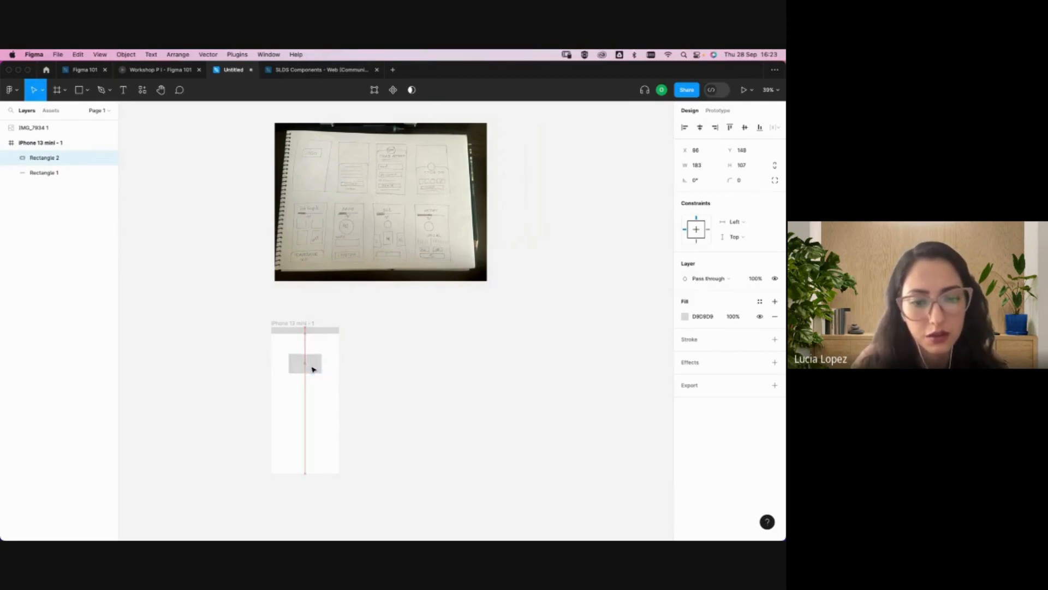
left_click(428, 330)
- Duplicate the whole phone frame with its contents and place the copy directly beside the original
left_click(299, 325)
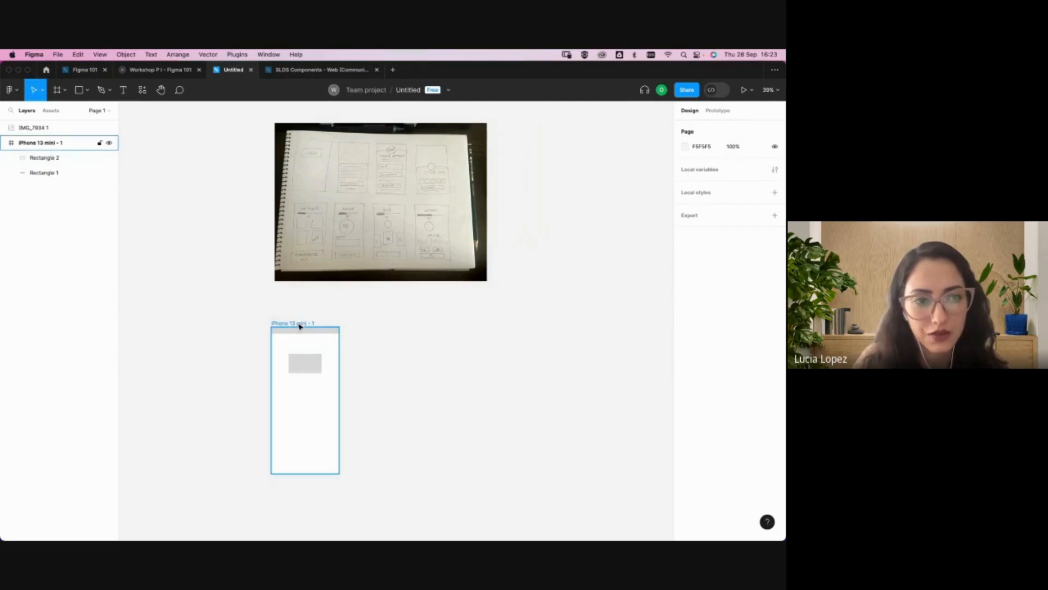
left_click_drag(234, 300, 377, 501)
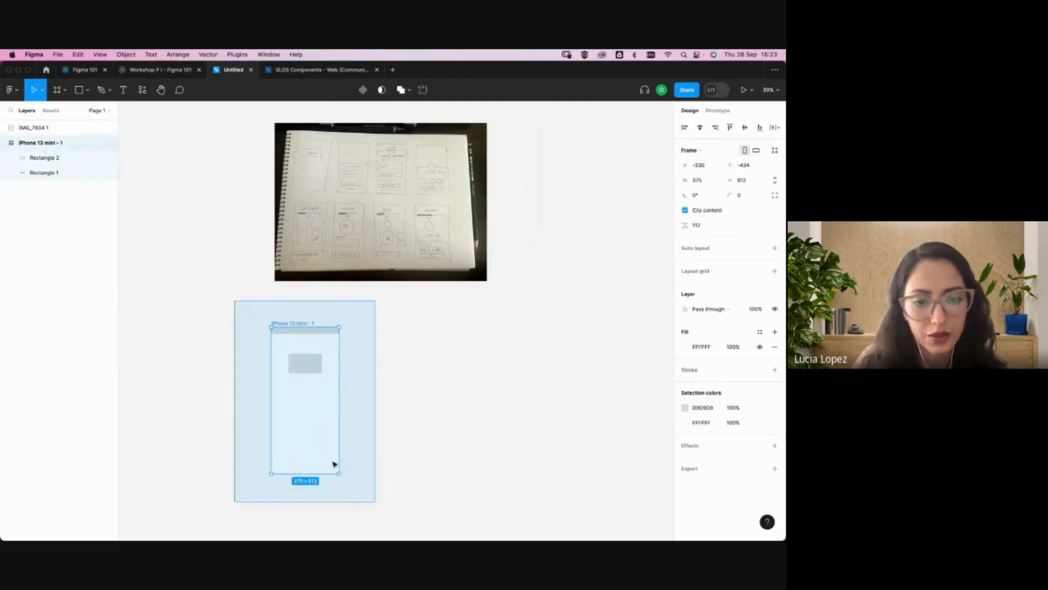
left_click_drag(309, 413, 378, 418, "alt")
left_click(452, 360)
- Delete the 183 × 107 rectangle from the duplicated phone frame, leaving its header bar in place
left_click(386, 363)
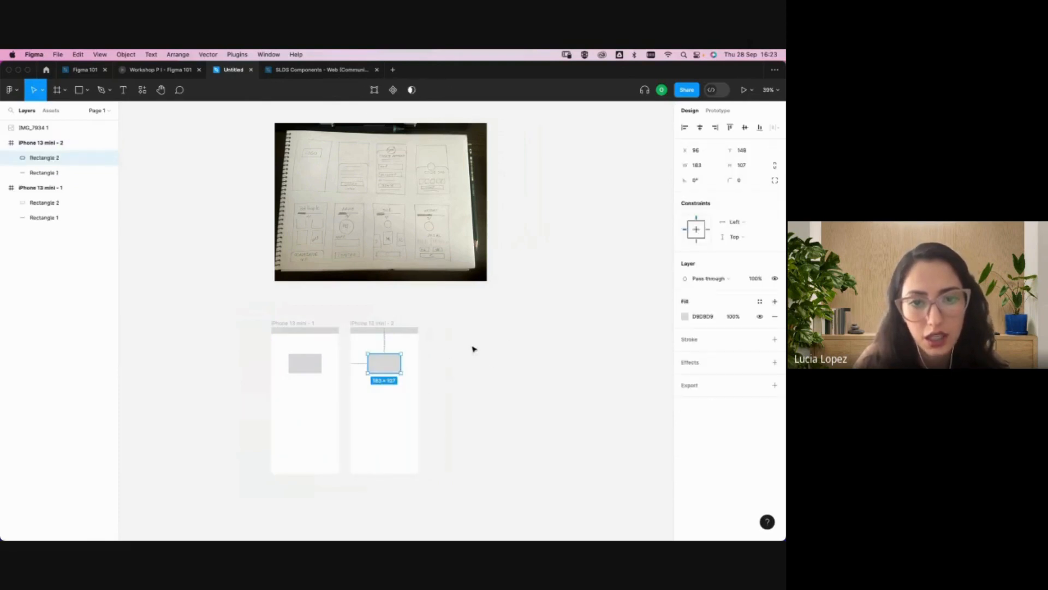
scroll(472, 347, "right", 3)
scroll(473, 348, "down", 1)
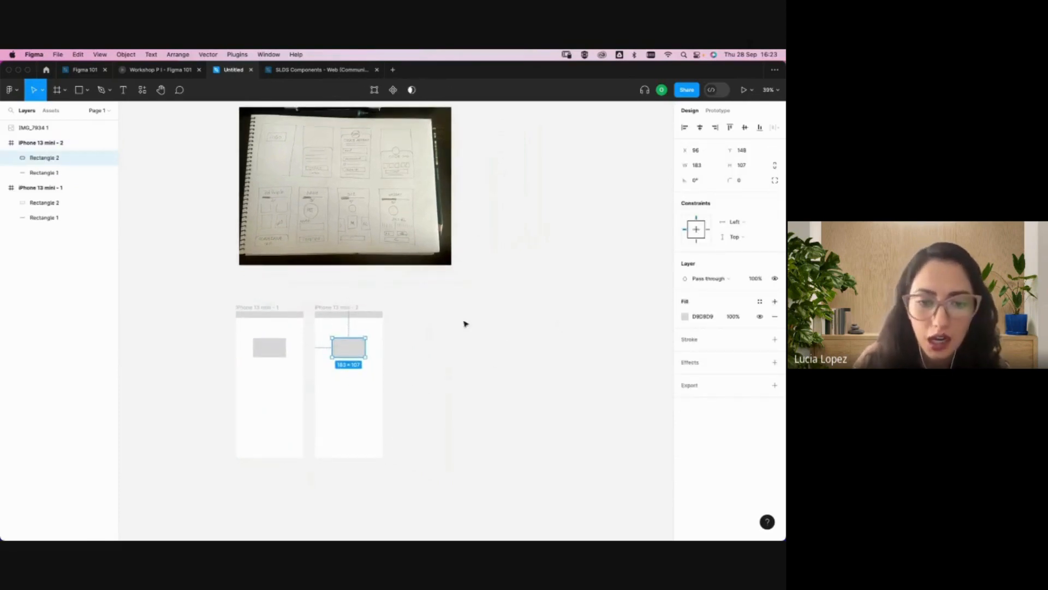
left_click_drag(359, 347, 351, 376)
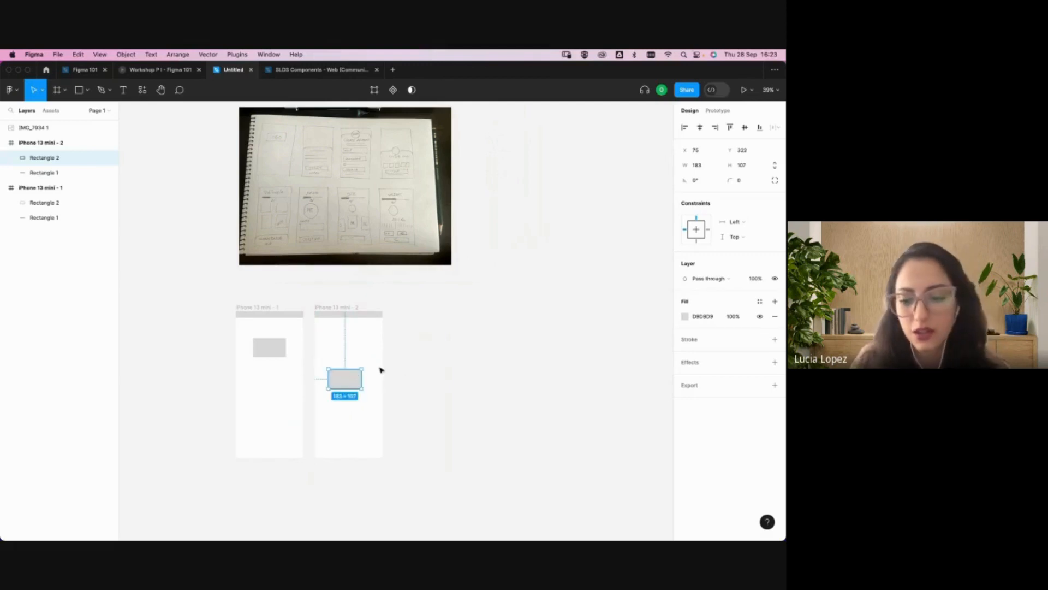
key("Delete")
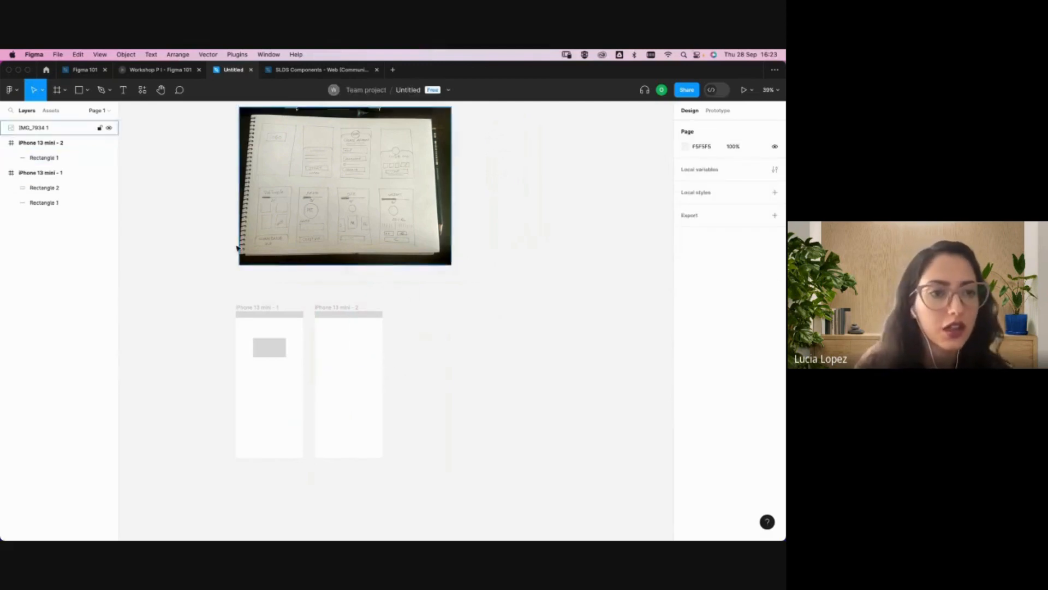
- Draw a full-width rectangle about 375 × 466 in the lower part of the second phone frame
left_click(87, 90)
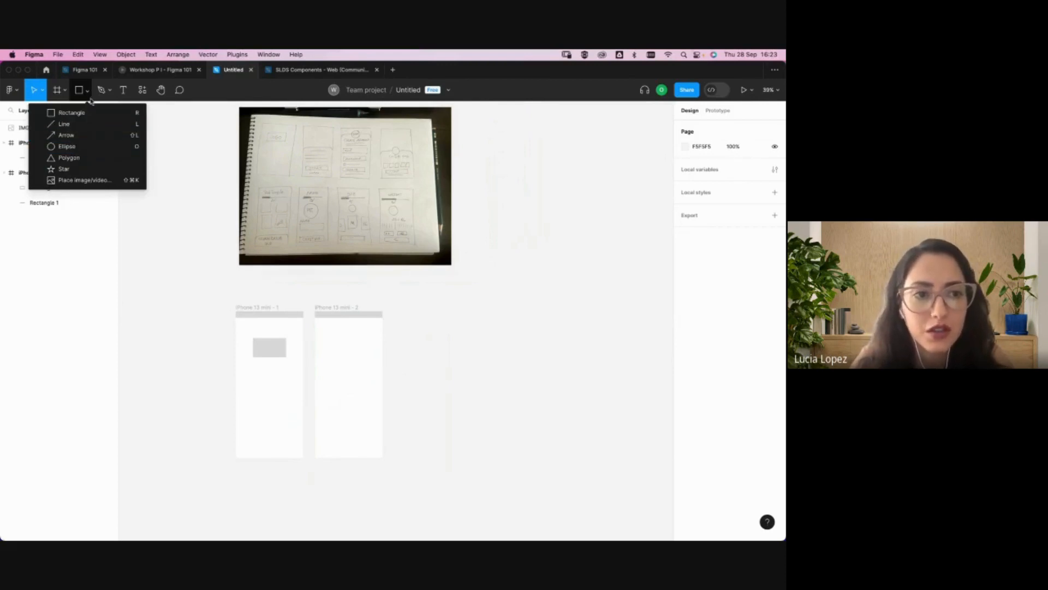
left_click(199, 133)
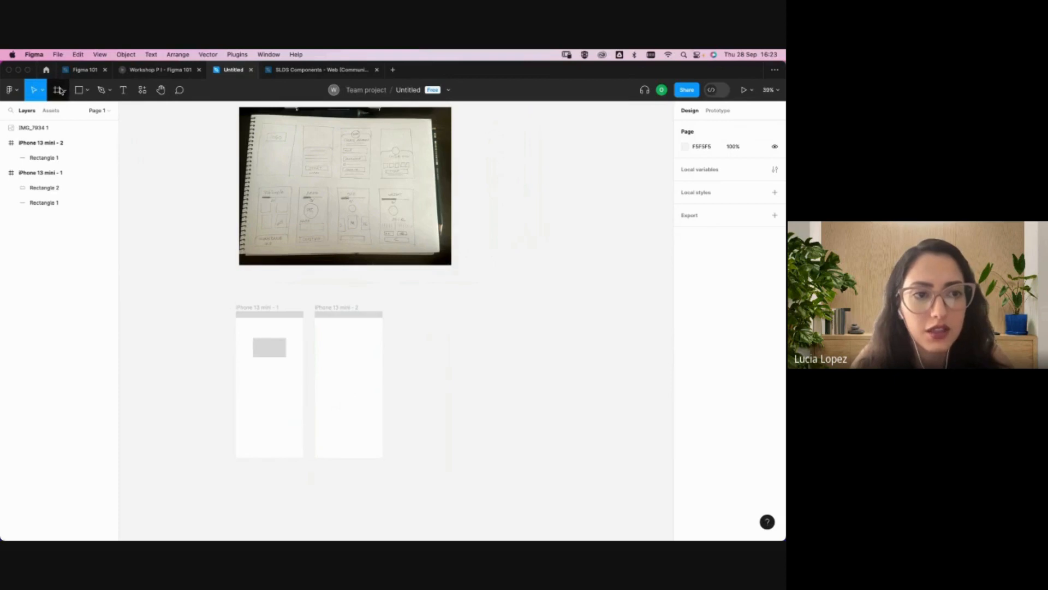
left_click(88, 91)
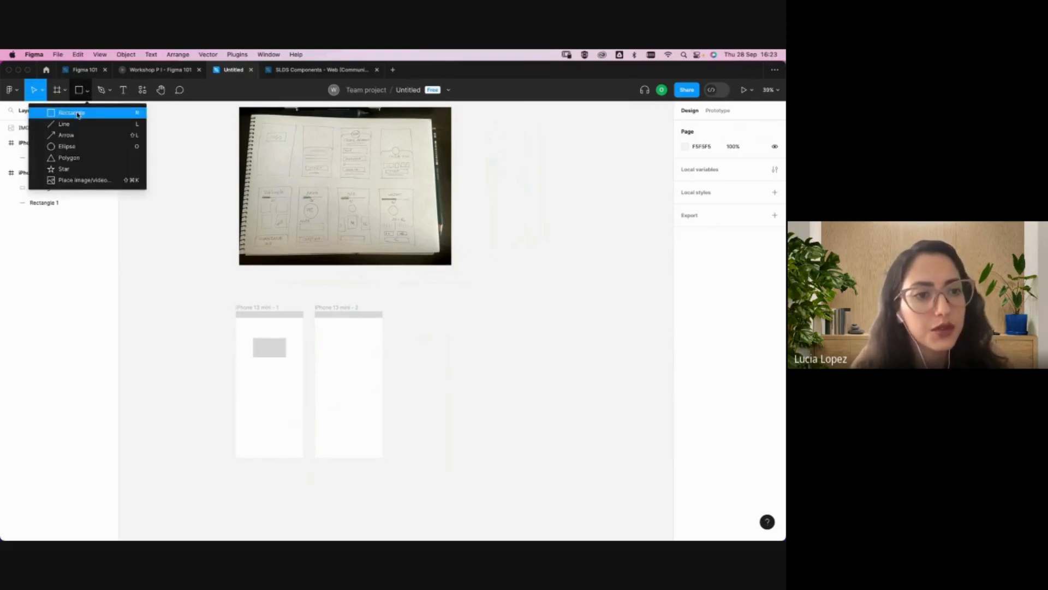
left_click(78, 114)
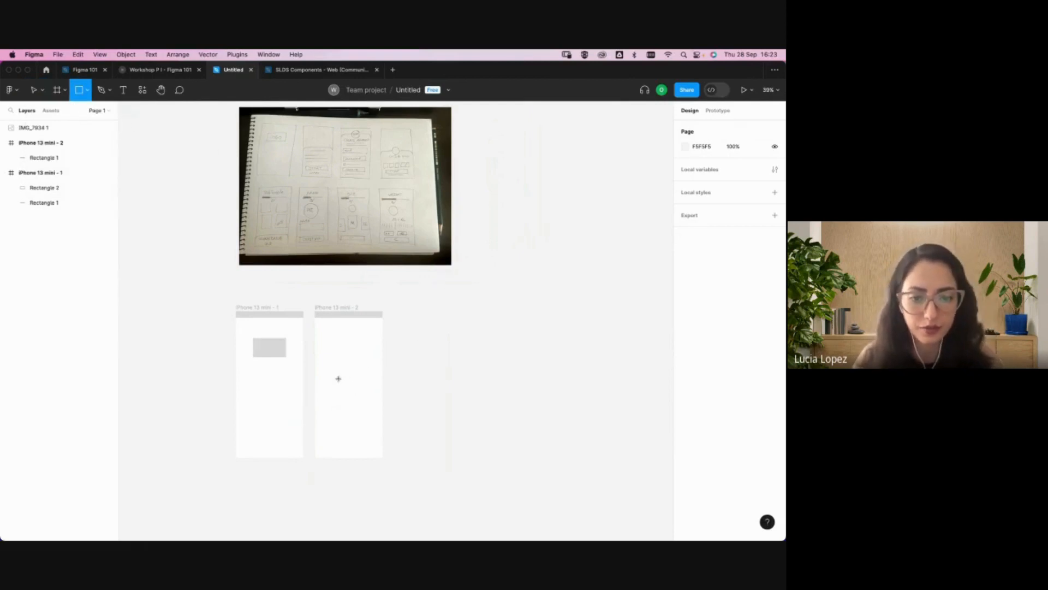
scroll(342, 376, "up", 5)
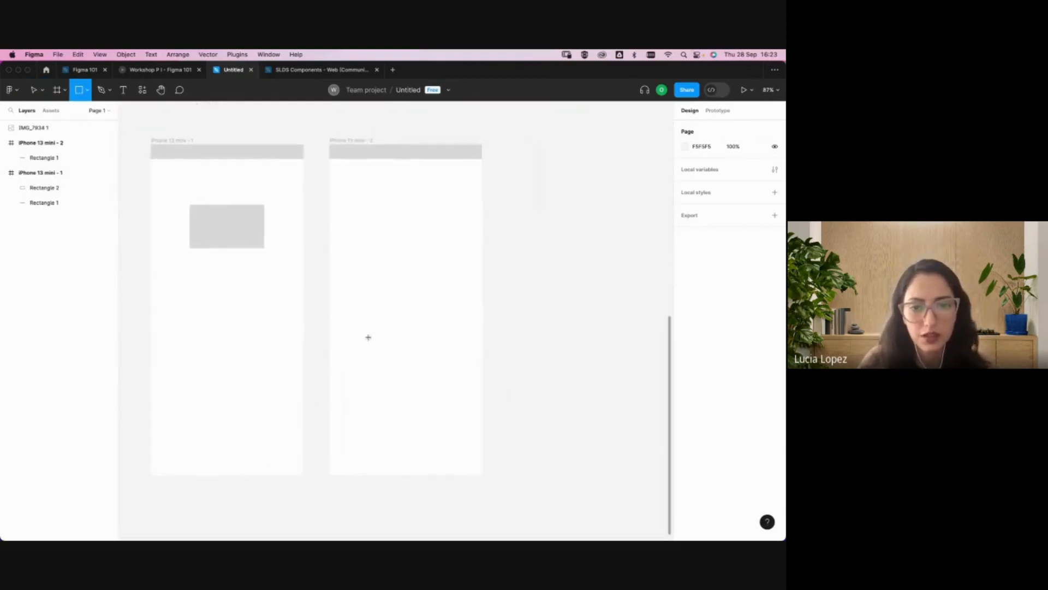
left_click_drag(324, 316, 477, 482)
left_click_drag(406, 309, 407, 288)
- Examine the sketched screen with the START button in the photo and compare it with the second frame
scroll(407, 289, "down", 5)
scroll(374, 276, "up", 3)
scroll(370, 239, "up", 6)
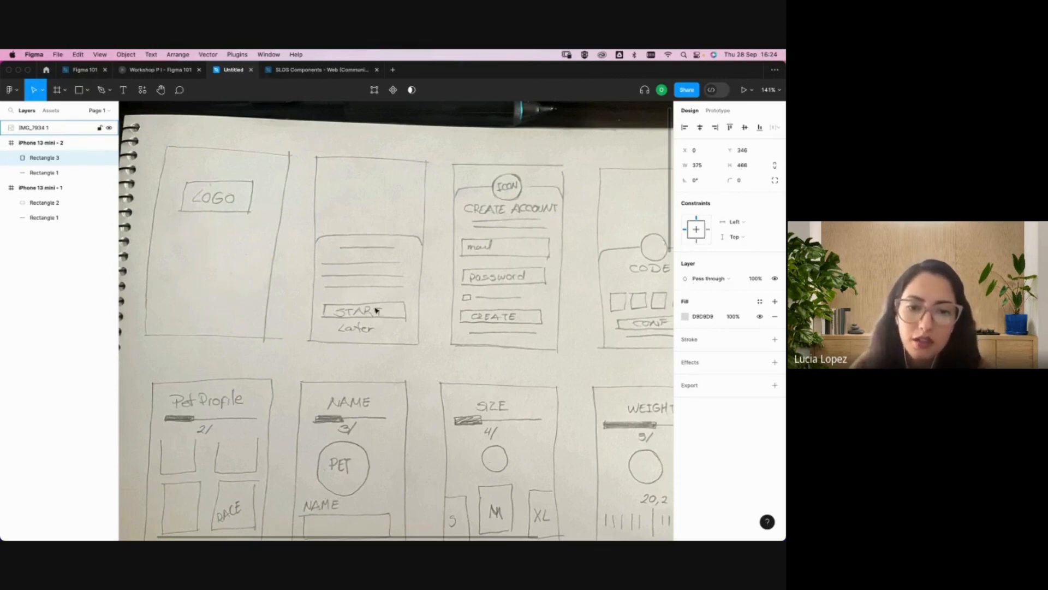
scroll(366, 309, "down", 10)
scroll(366, 328, "down", 5)
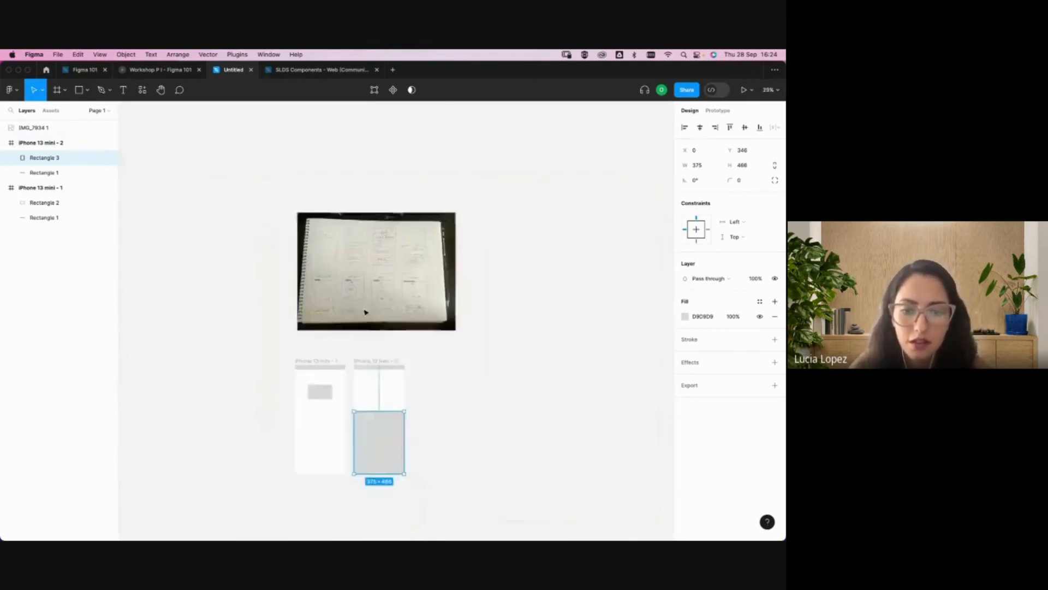
scroll(367, 347, "up", 5)
- Try rounding all corners of the second frame's large rectangle freehand, and undo the rounding
left_click(552, 220)
left_click(368, 342)
scroll(385, 314, "up", 3)
scroll(385, 314, "down", 3)
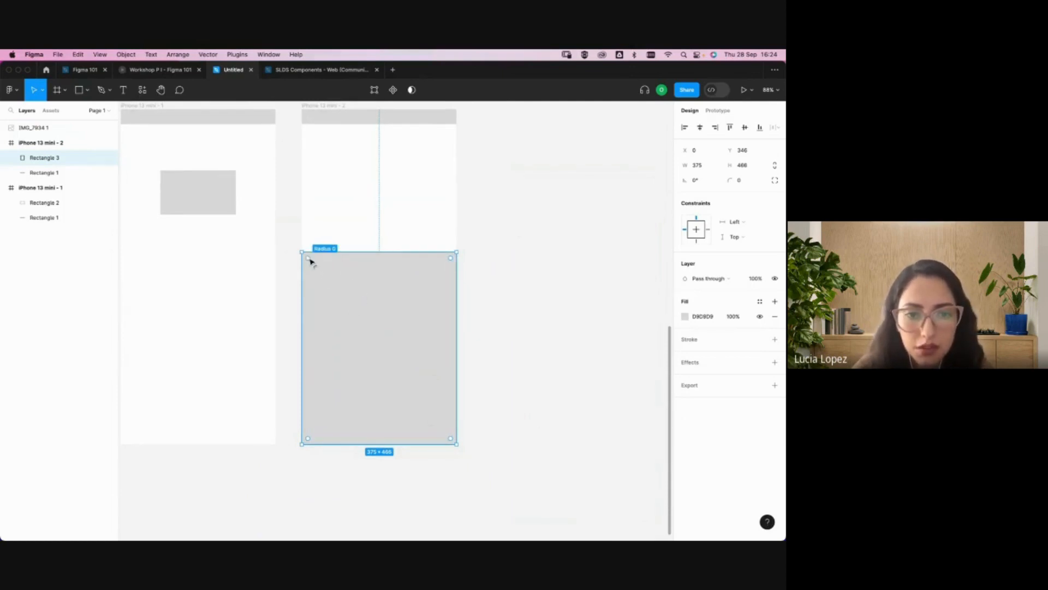
left_click_drag(311, 260, 316, 265)
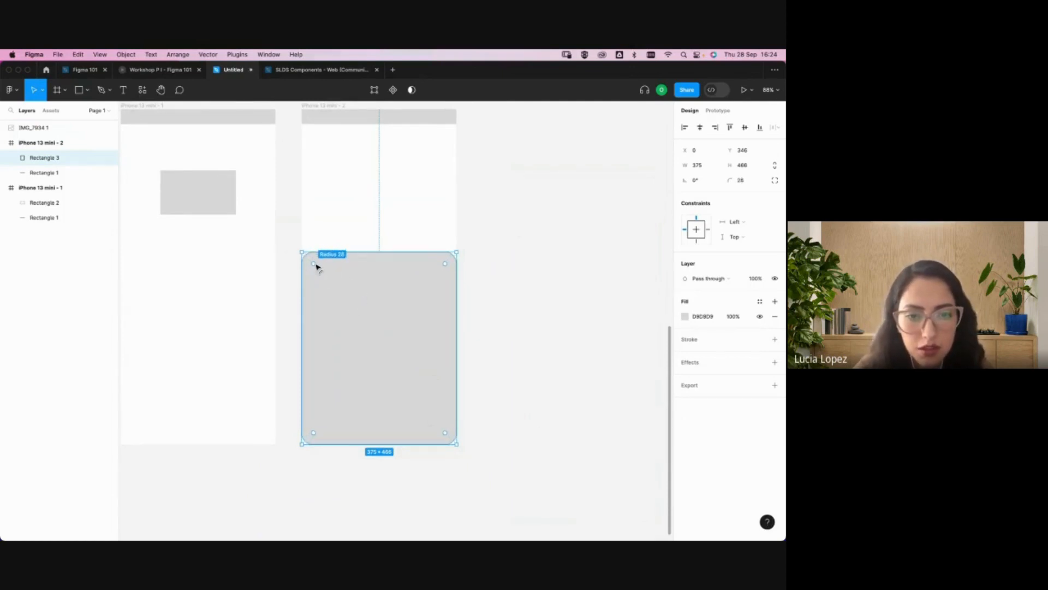
key("super+z")
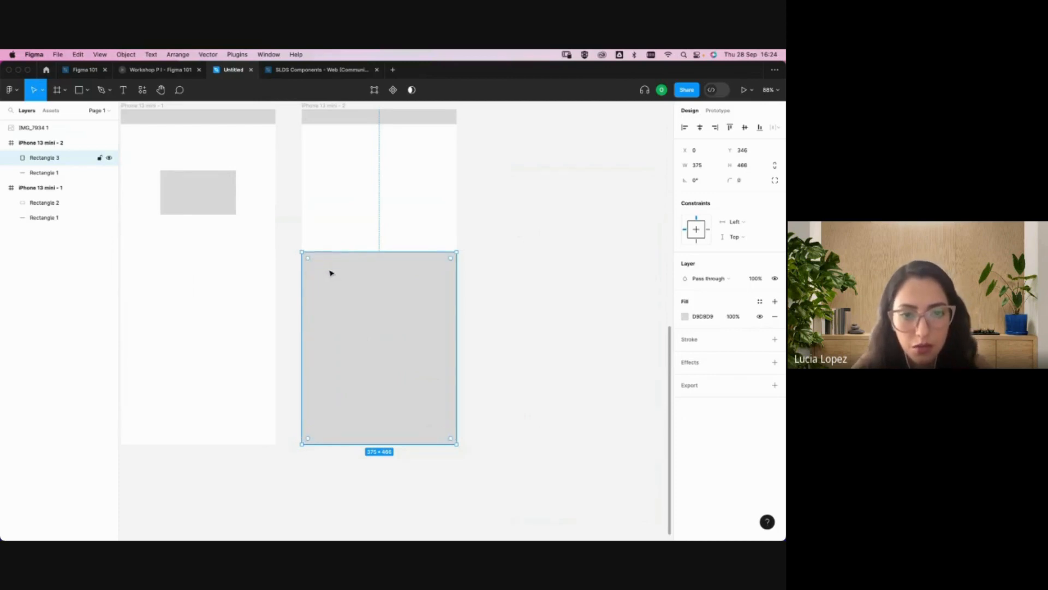
- Try a uniform corner radius of 26 on the large rectangle, and undo it
left_click(739, 183)
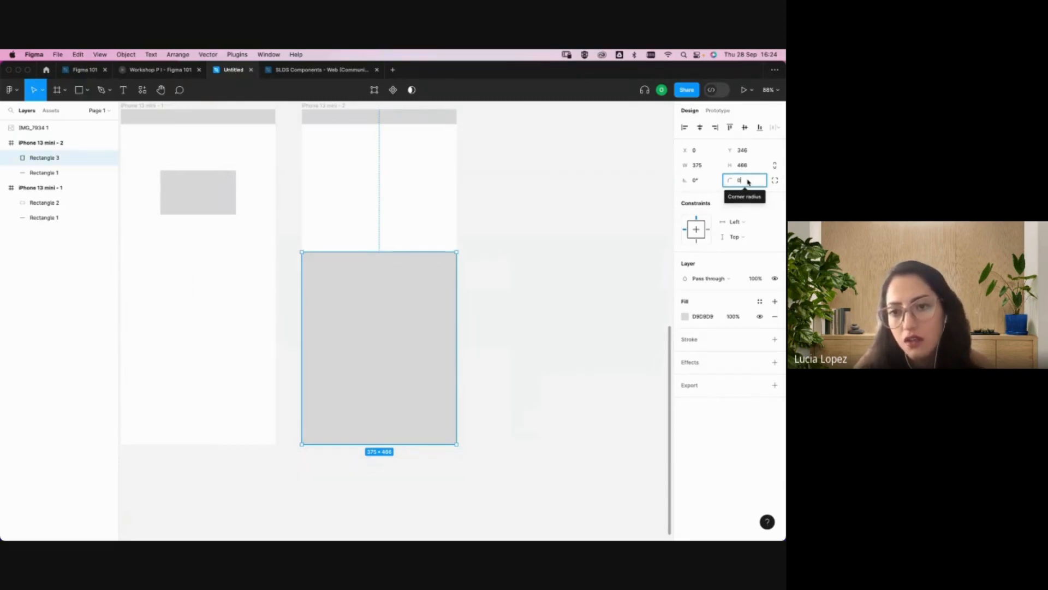
type("2")
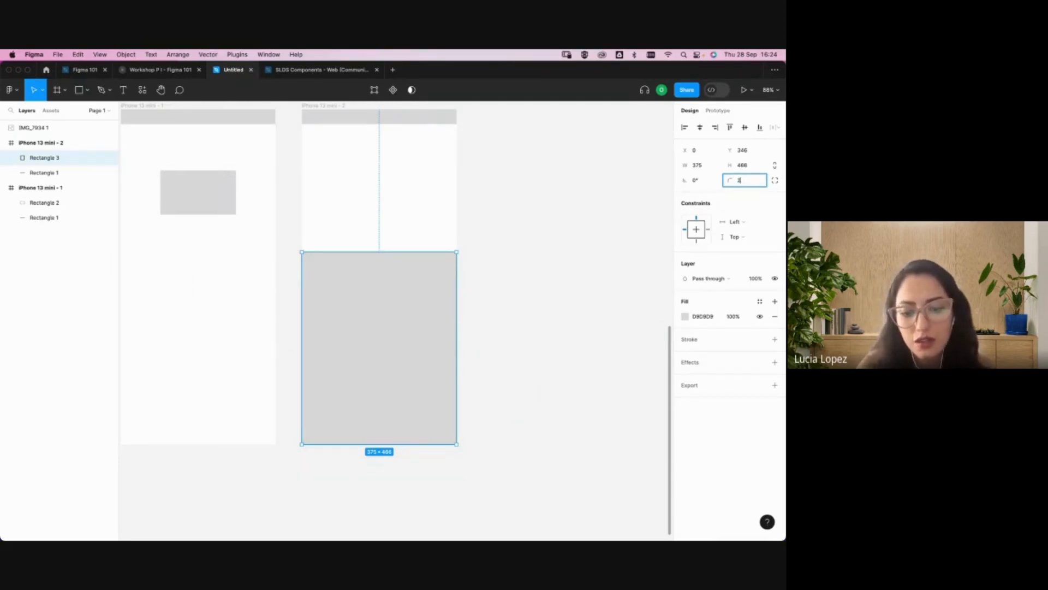
type("6")
key("Return")
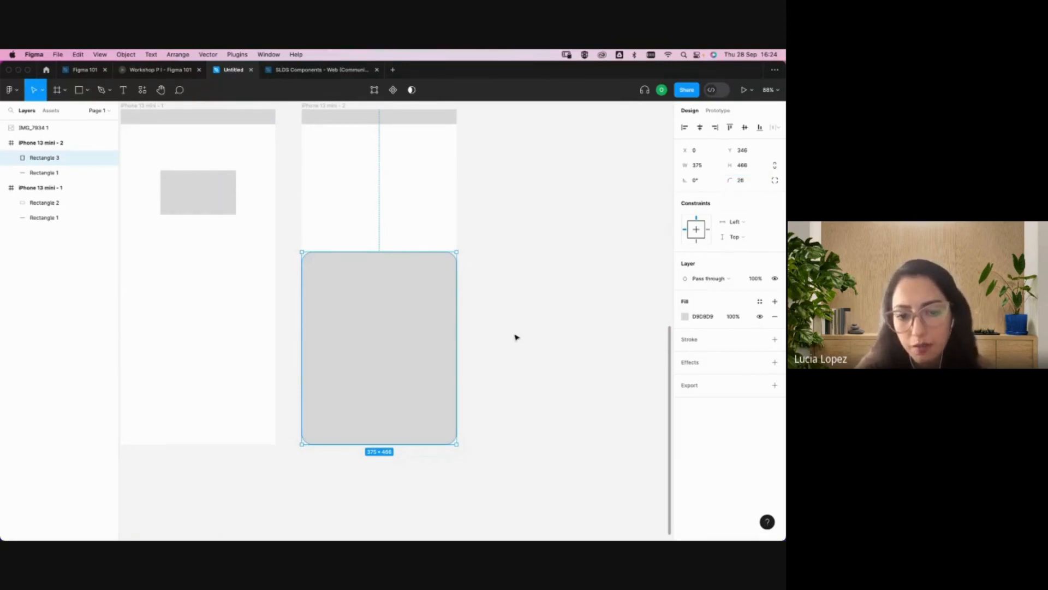
key("super+z")
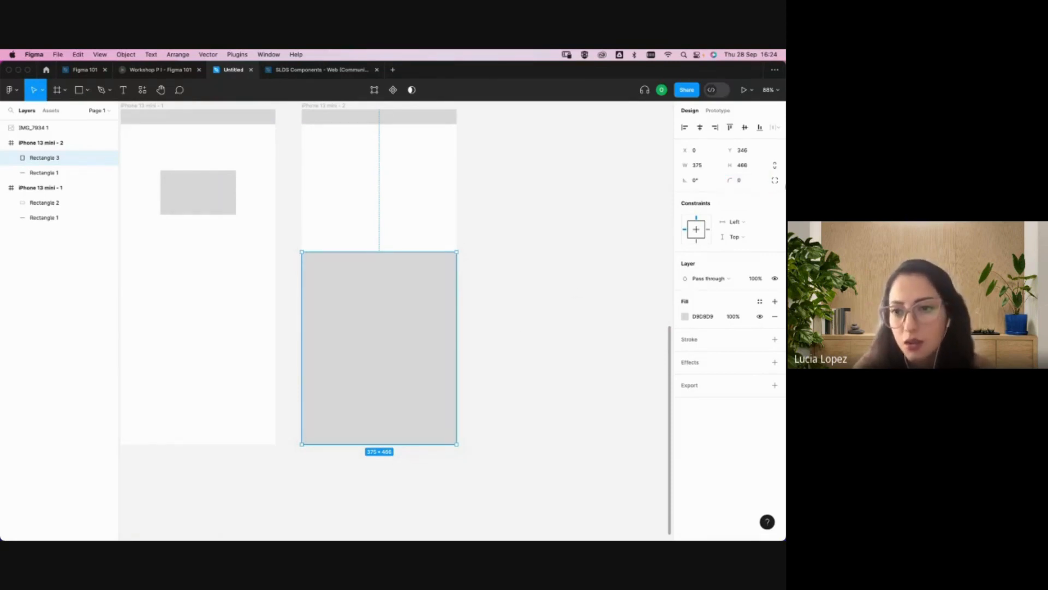
- Switch the large rectangle to individual corner radii and set the top-left and top-right corners to 26
left_click(774, 181)
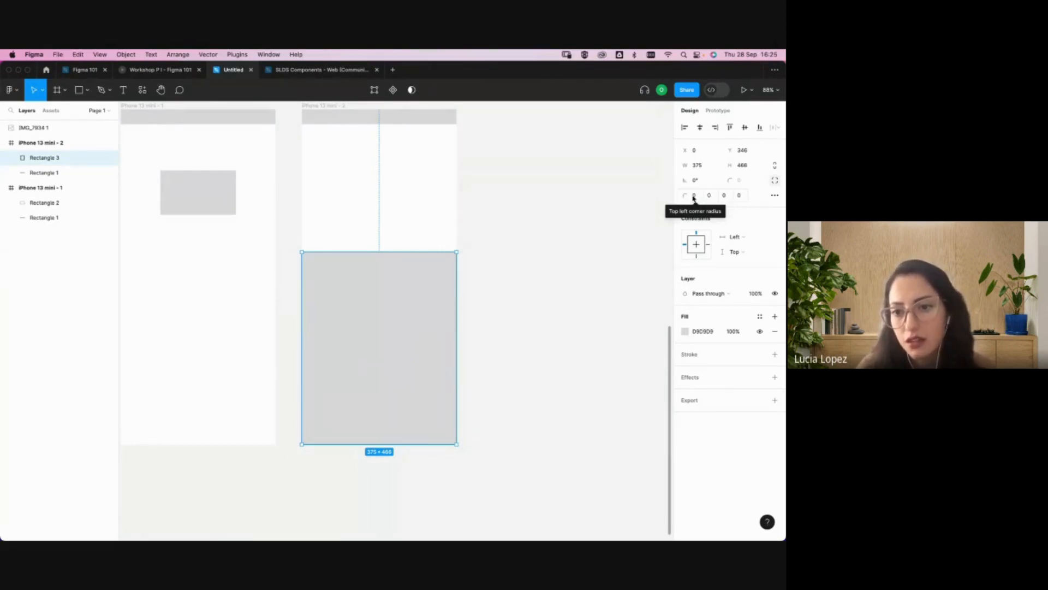
left_click(693, 195)
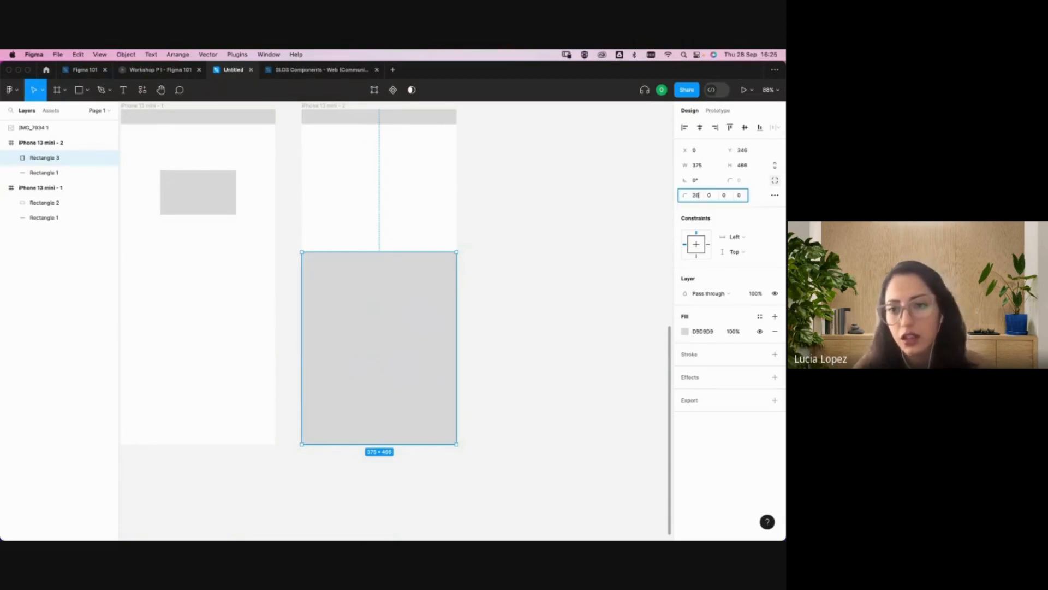
left_click(712, 200)
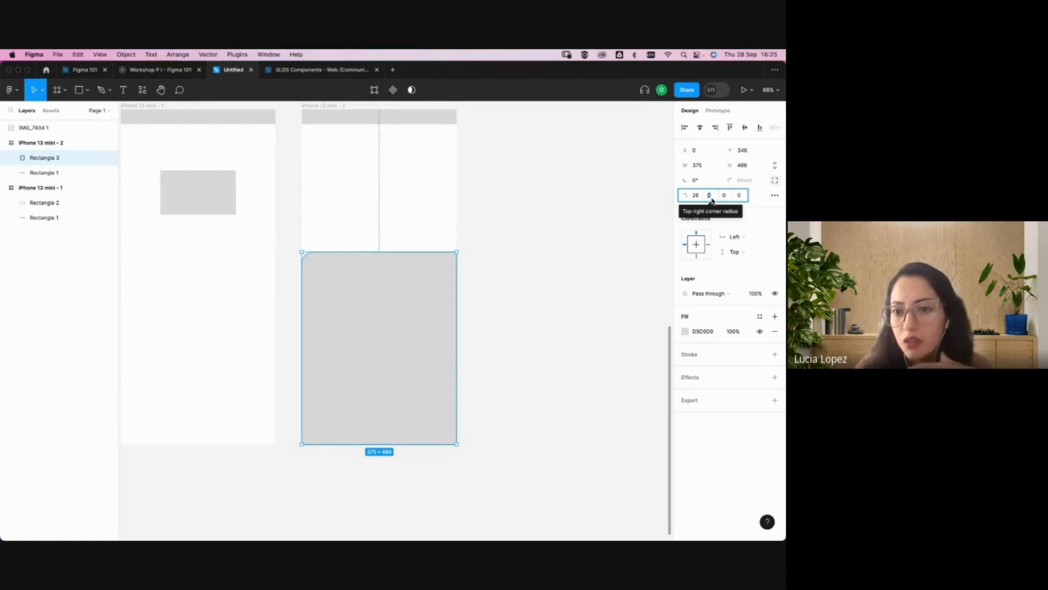
type("26")
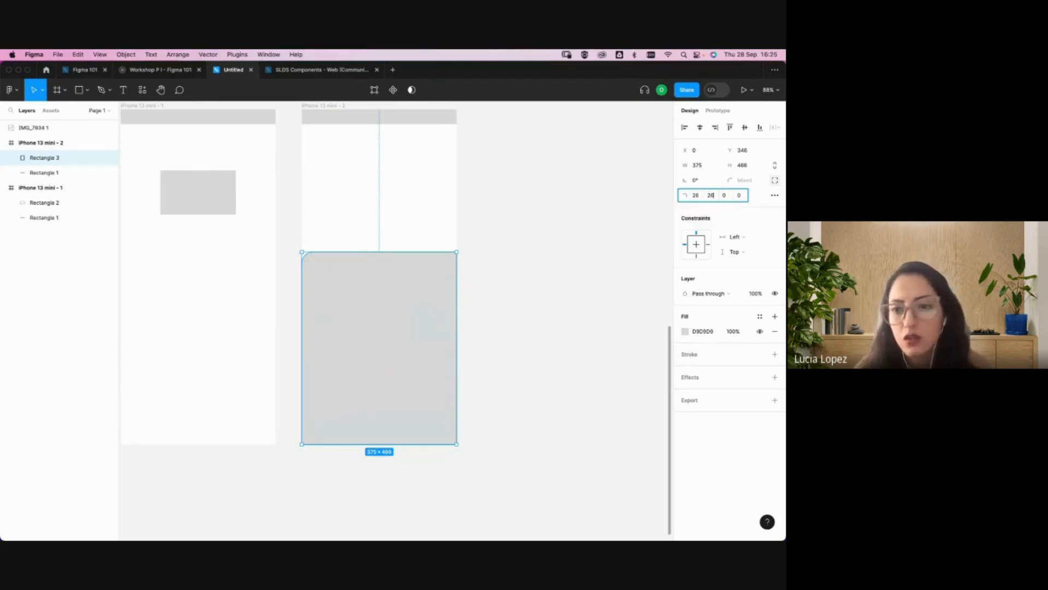
key("Tab")
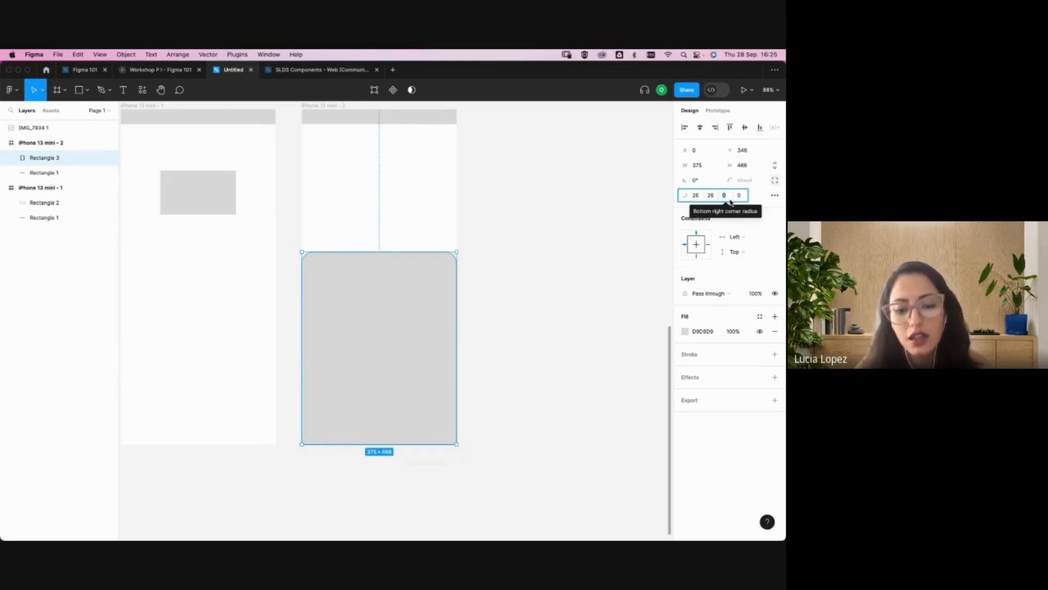
- Try a bottom-right corner radius of 10 on the second frame's large rectangle
type("1")
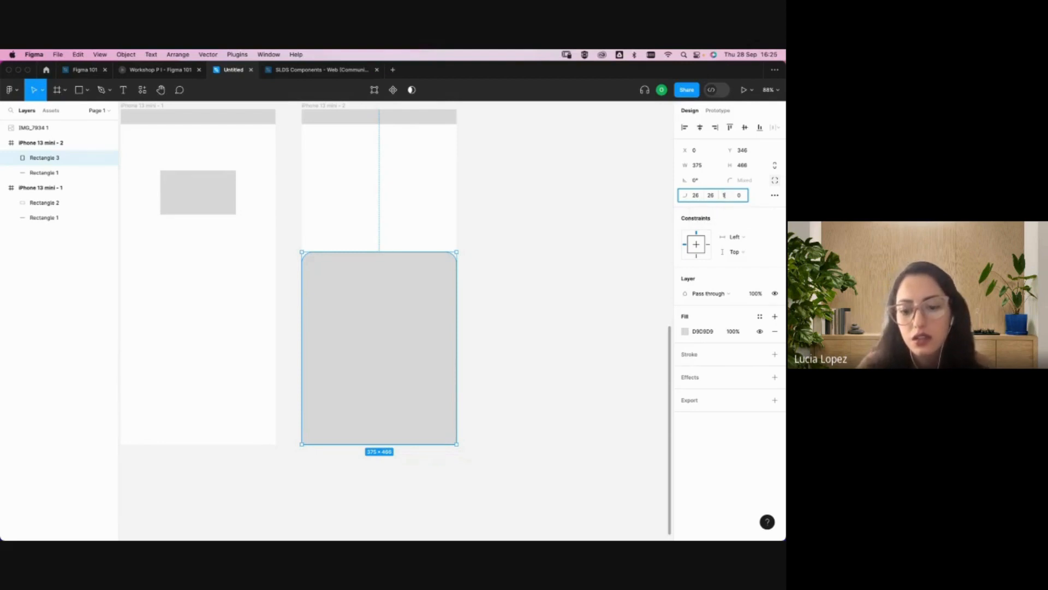
key("Return")
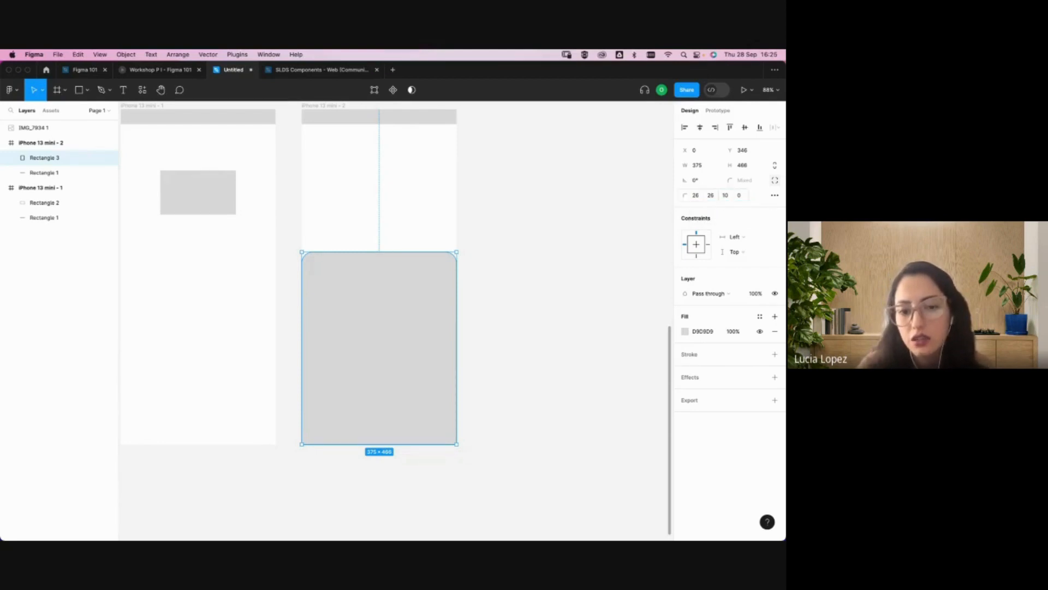
left_click(546, 404)
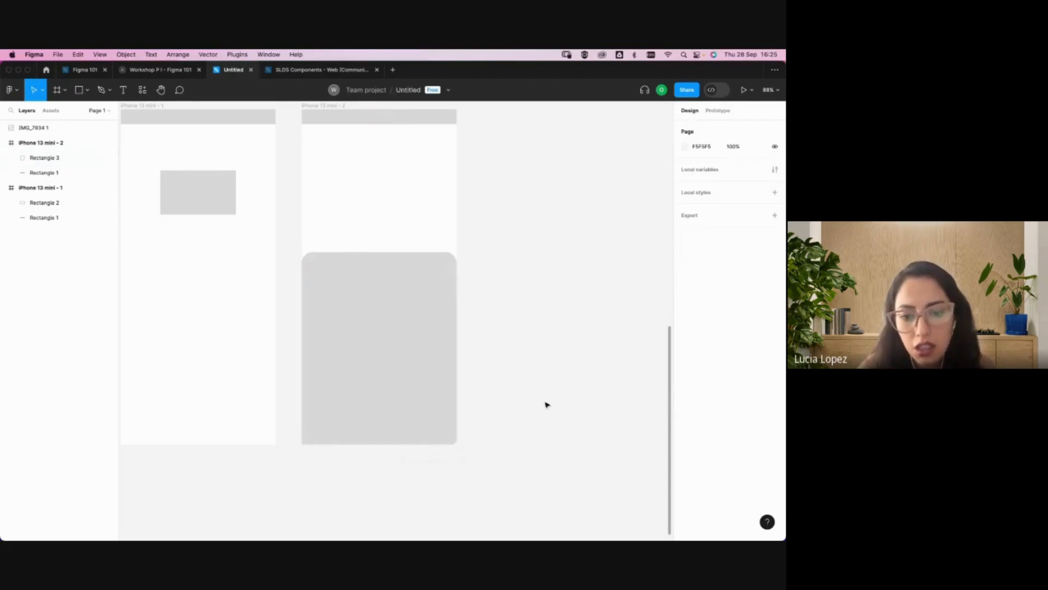
- Try moving the large rectangle higher in the second frame, and undo the move
left_click_drag(442, 414, 442, 354)
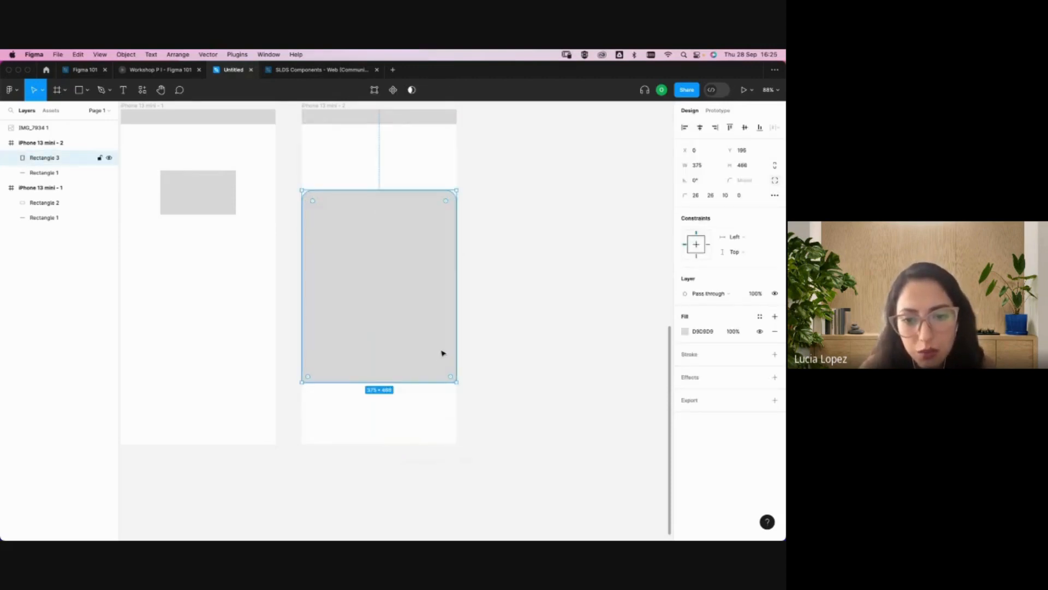
left_click(549, 437)
key("ctrl+z")
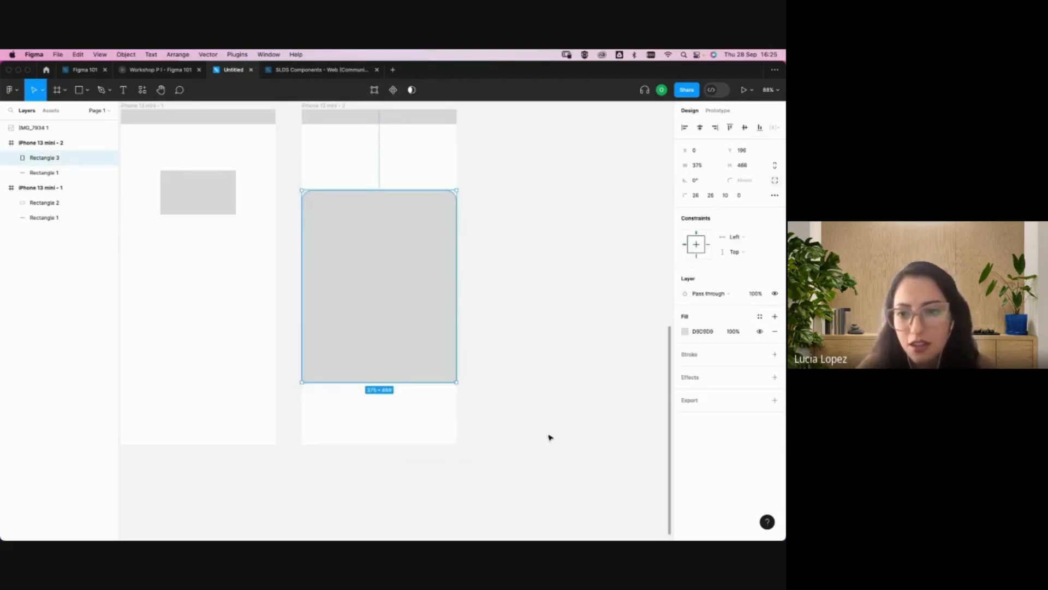
key("ctrl+z")
- Set the large rectangle's bottom-right corner radius to 0
left_click(382, 344)
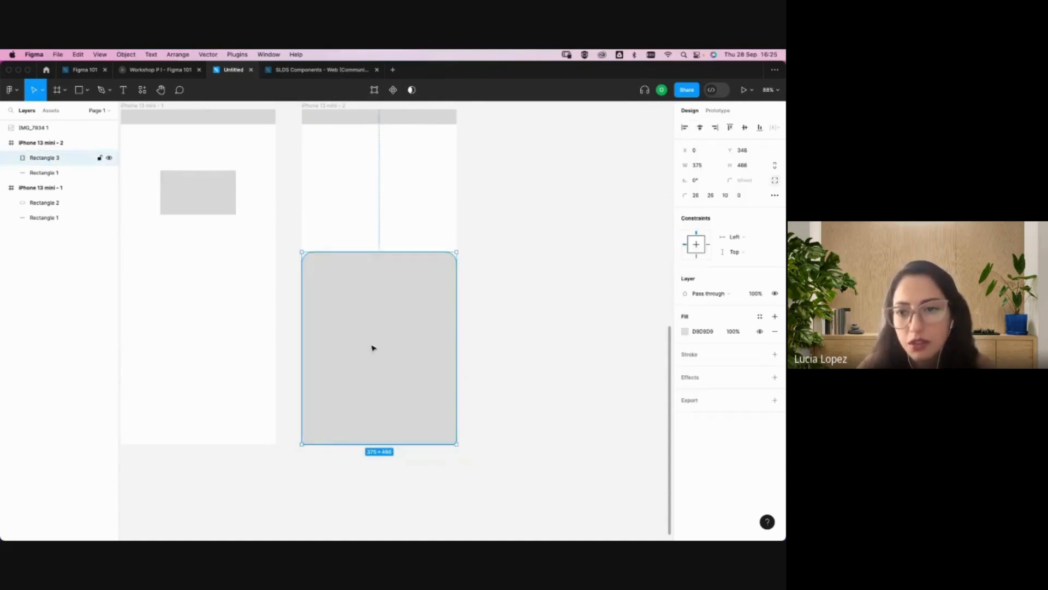
left_click(726, 197)
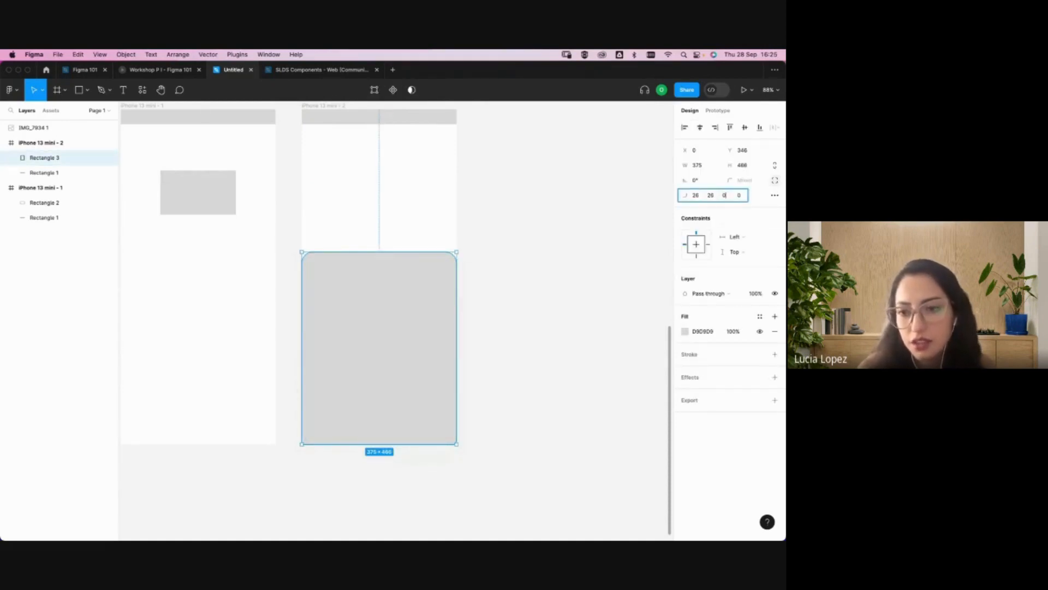
left_click(482, 257)
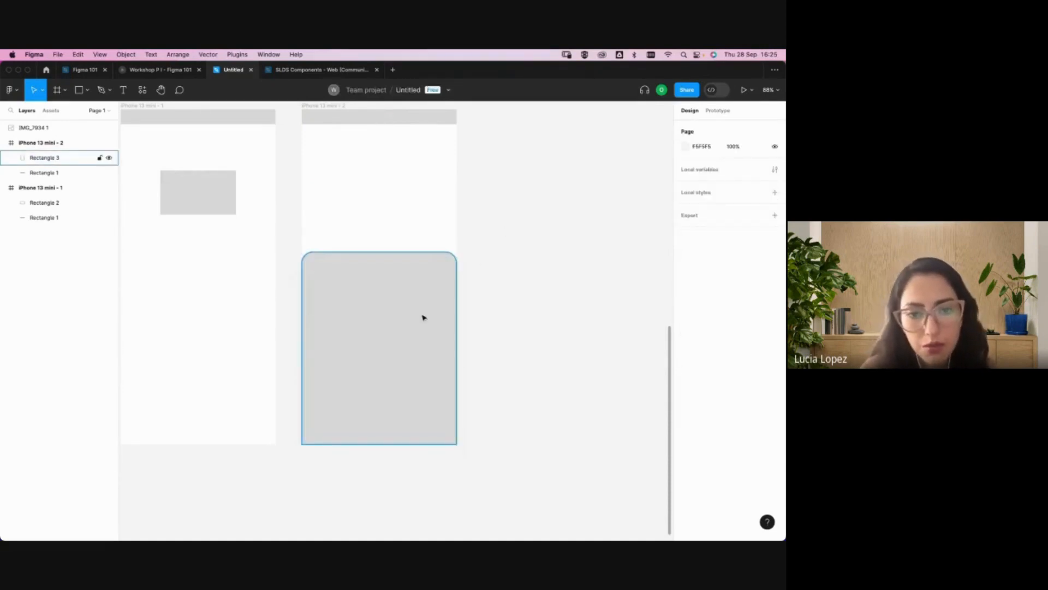
- Examine the contents of the sketched START screen in the photo and compare them with the second frame
scroll(548, 189, "down", 5)
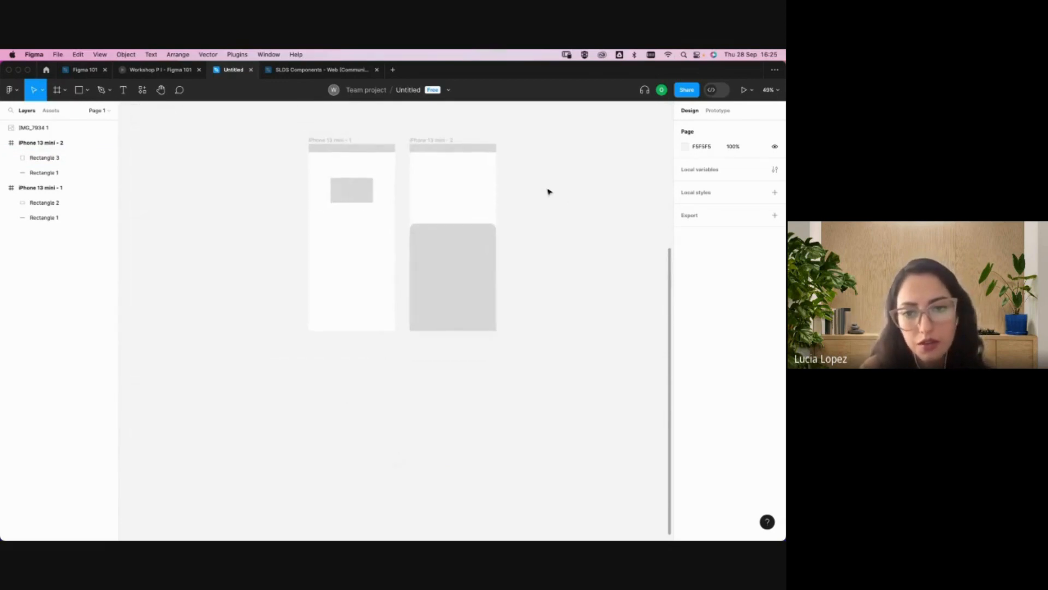
scroll(547, 190, "right", 2)
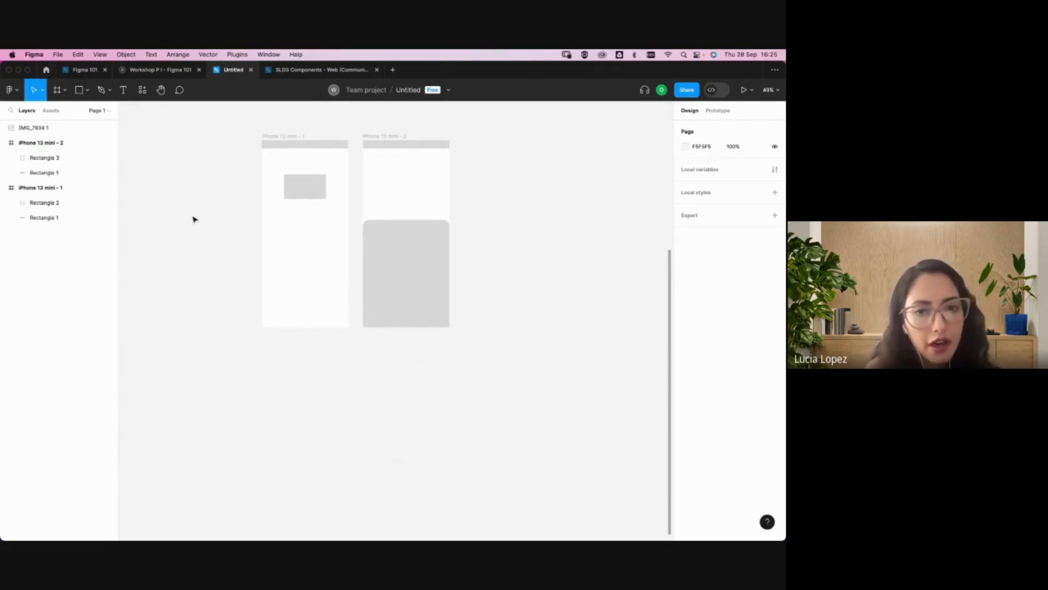
scroll(193, 219, "up", 10)
scroll(193, 219, "down", 5)
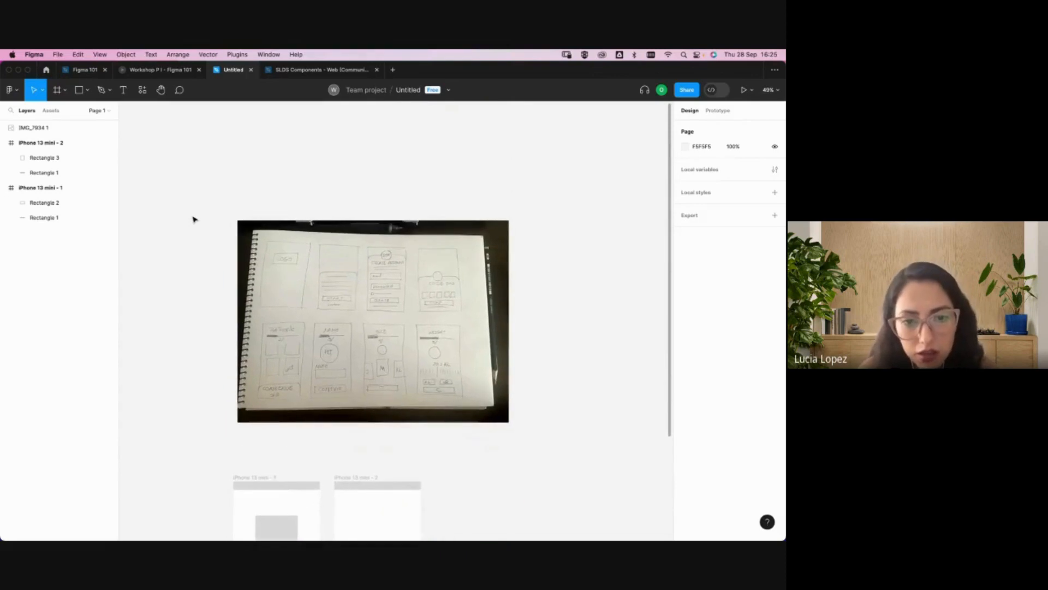
scroll(290, 300, "up", 5)
left_click(290, 299)
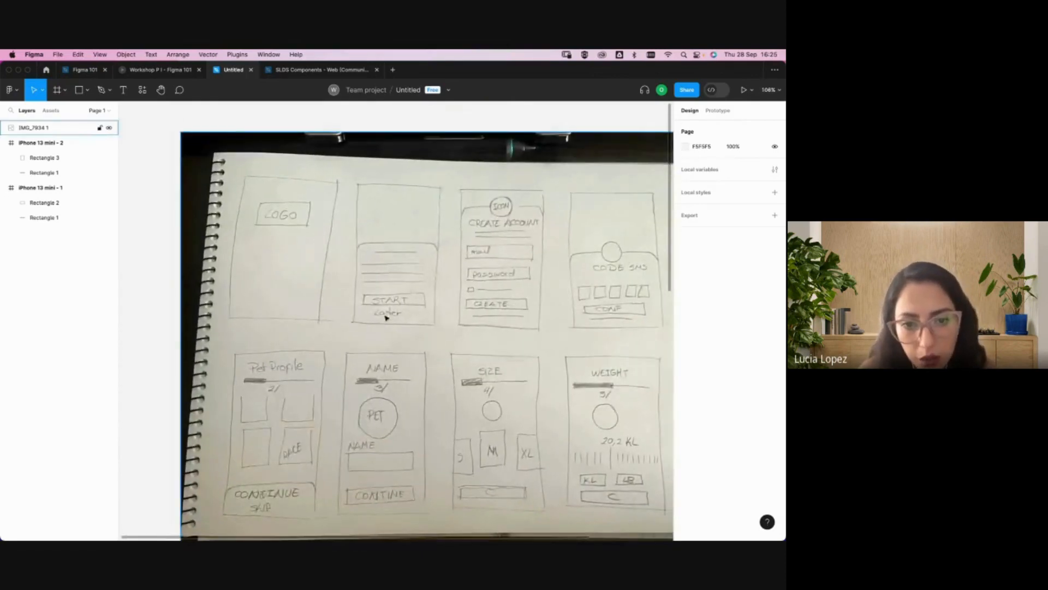
scroll(398, 301, "down", 5)
scroll(399, 302, "down", 8)
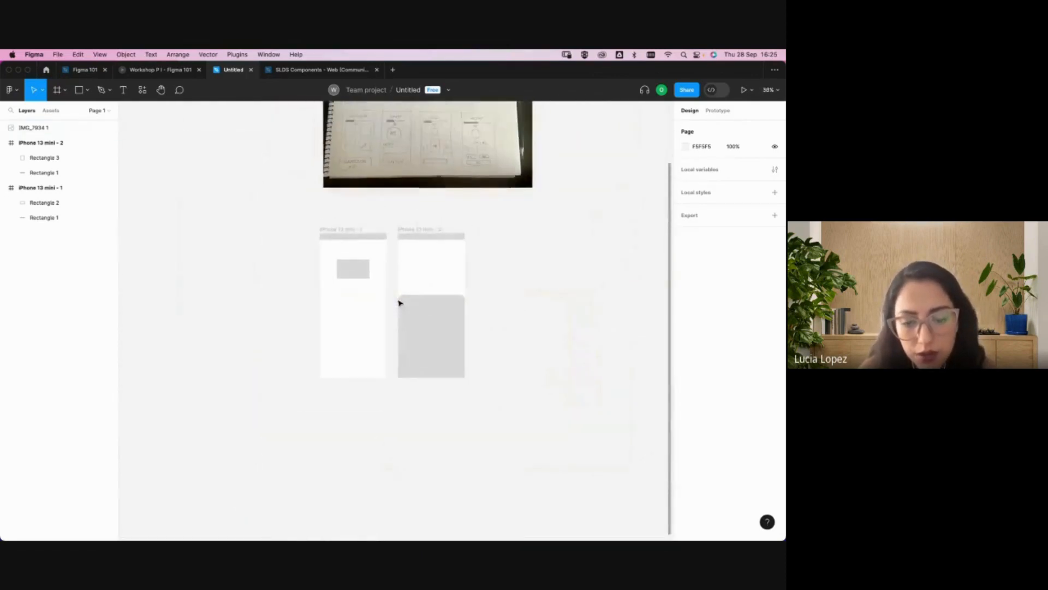
scroll(399, 303, "up", 3)
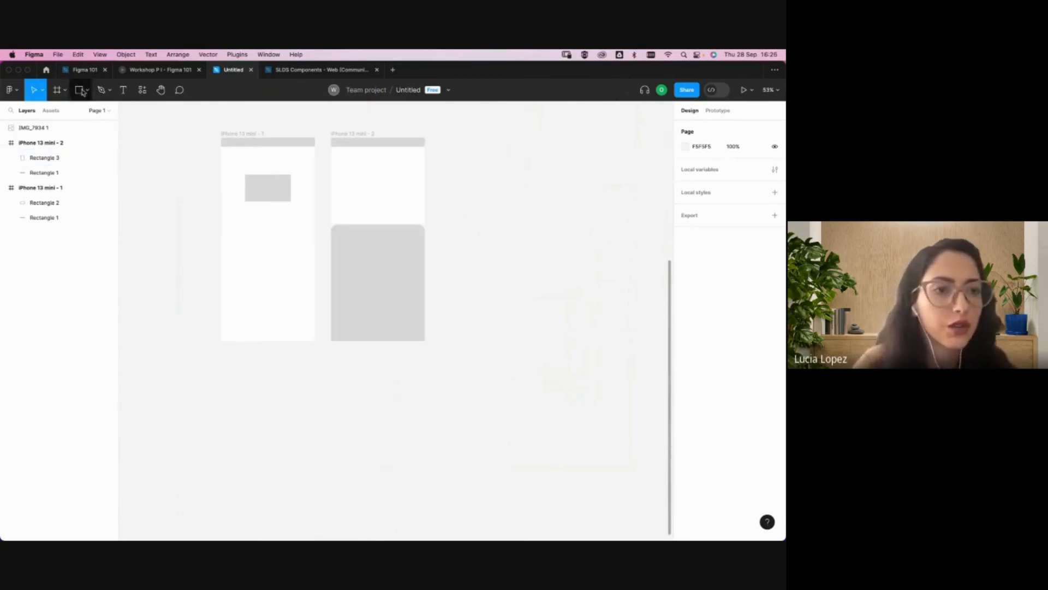
scroll(348, 246, "up", 5)
scroll(311, 304, "down", 3)
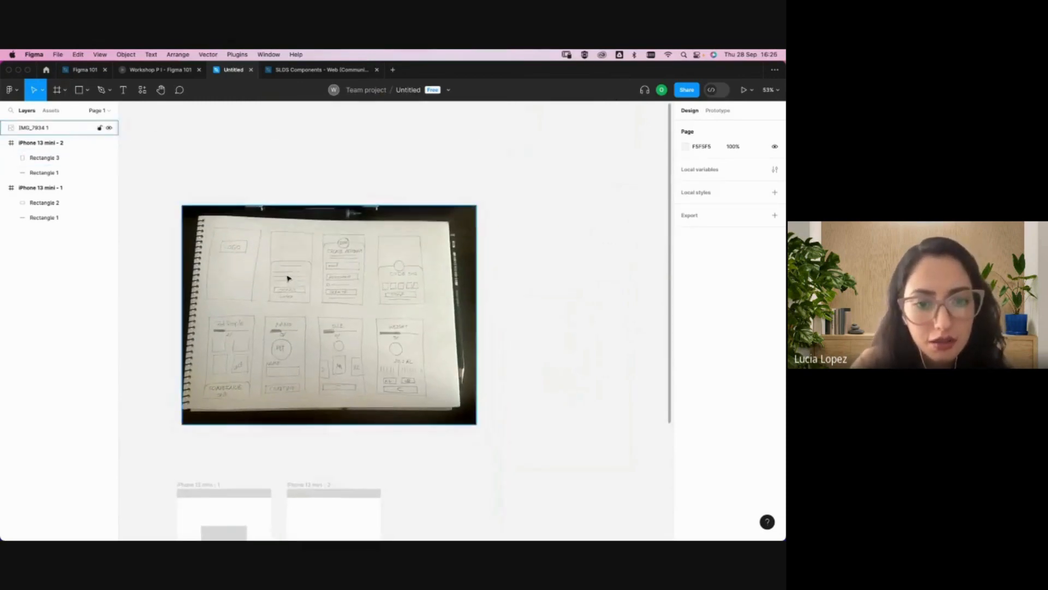
scroll(273, 241, "up", 5)
scroll(295, 251, "up", 1)
scroll(311, 291, "down", 5)
scroll(308, 280, "down", 6)
scroll(306, 278, "up", 4)
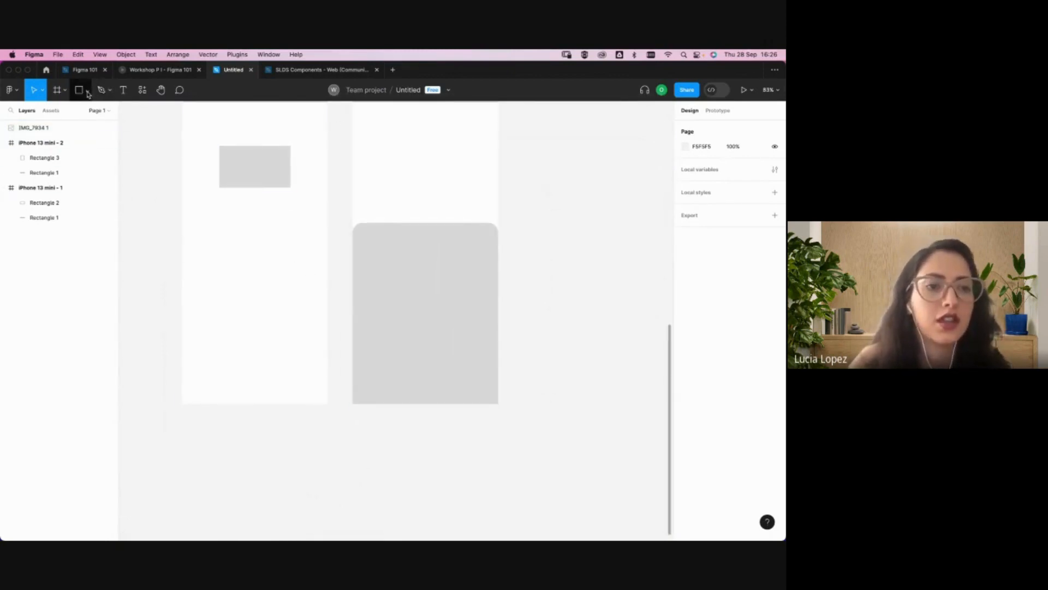
- Try a horizontal Pen line about 237.5 wide across the upper part of the large rectangle, and delete it
left_click(109, 90)
left_click(105, 117)
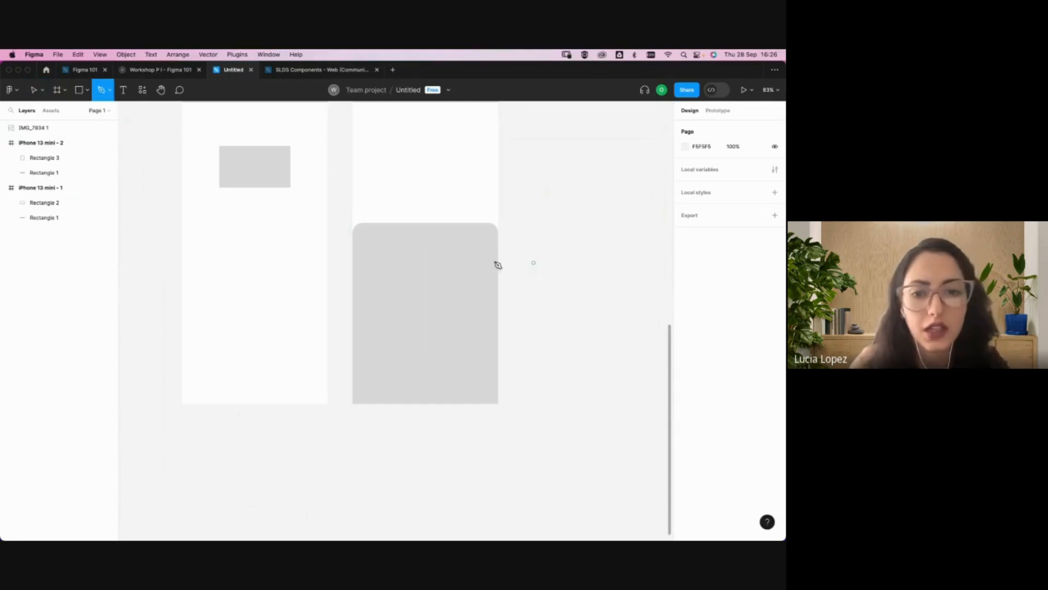
left_click(373, 260)
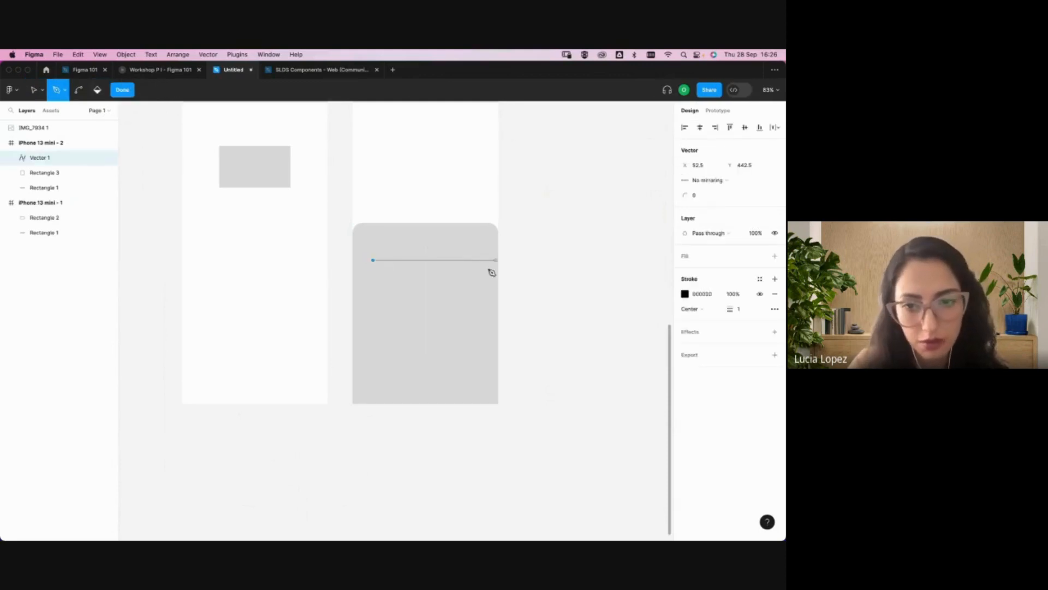
left_click(465, 260)
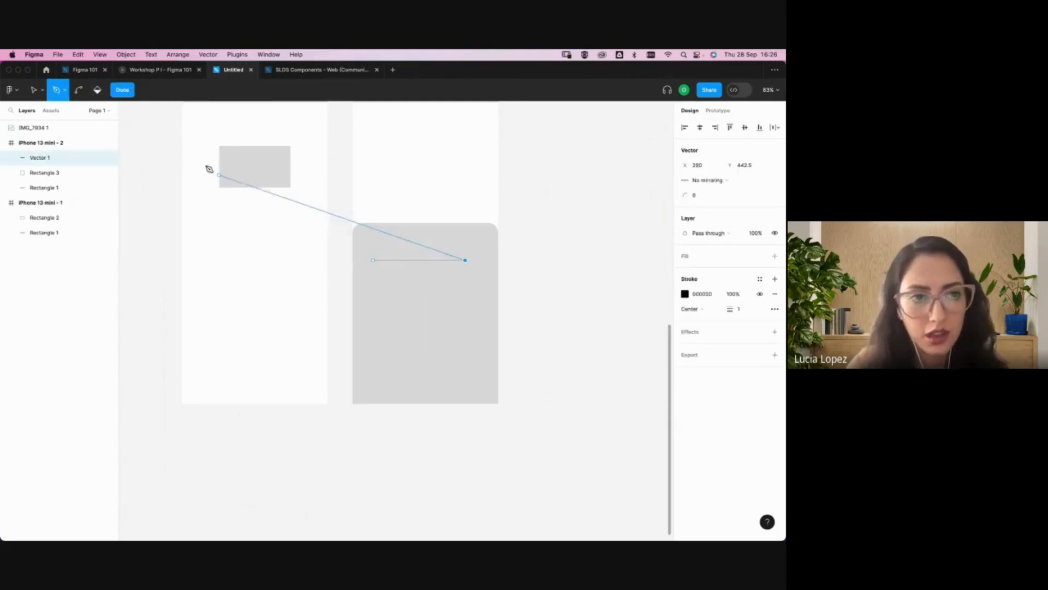
left_click(123, 90)
left_click_drag(454, 263, 462, 263)
left_click_drag(459, 264, 458, 261)
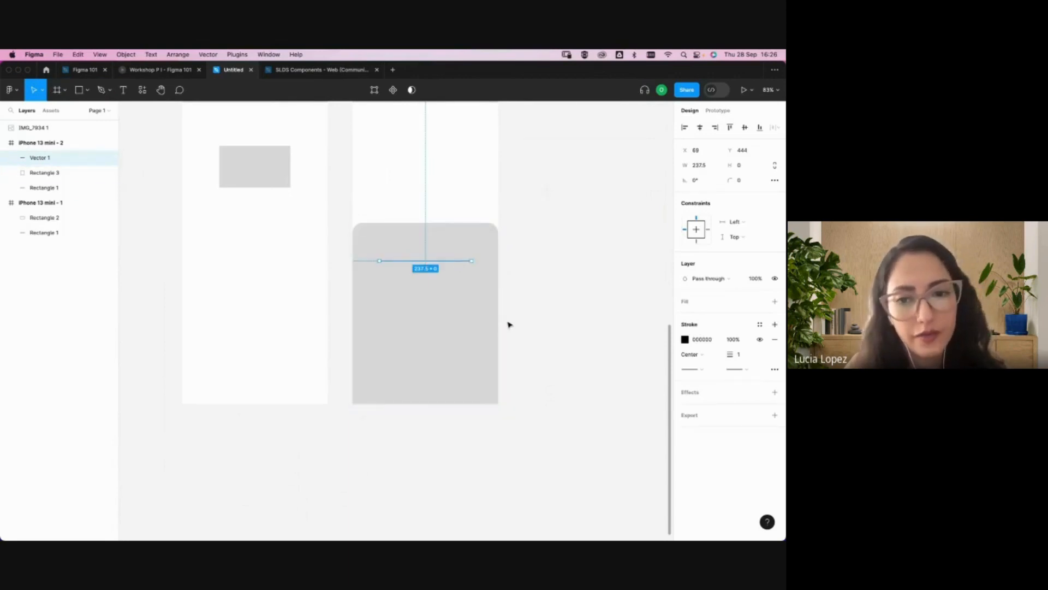
key("BackSpace")
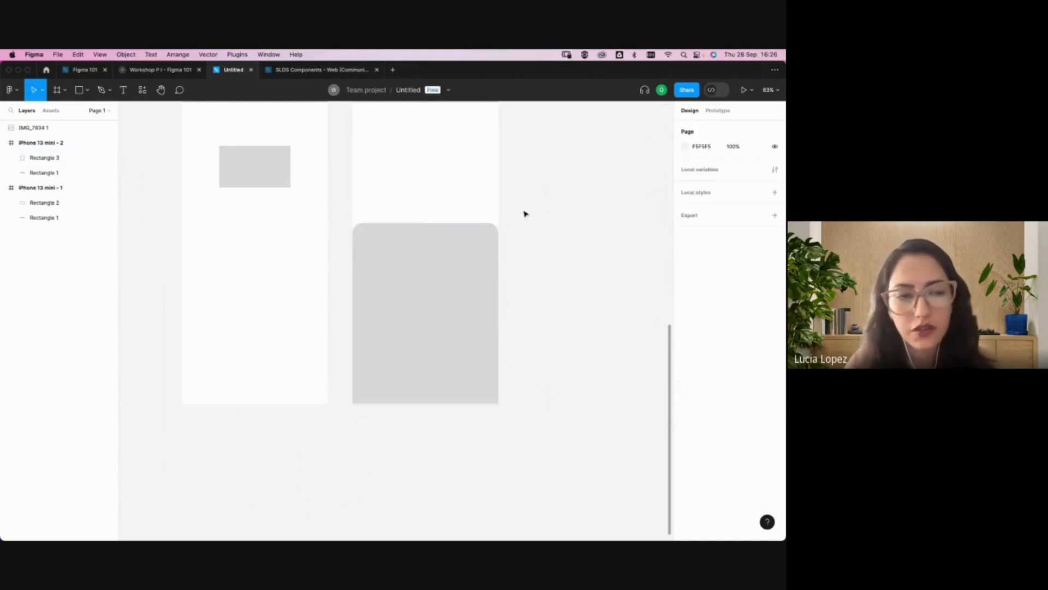
- Draw a horizontal line about 243.5 wide with the Pen tool across the upper part of the large rectangle
left_click(112, 94)
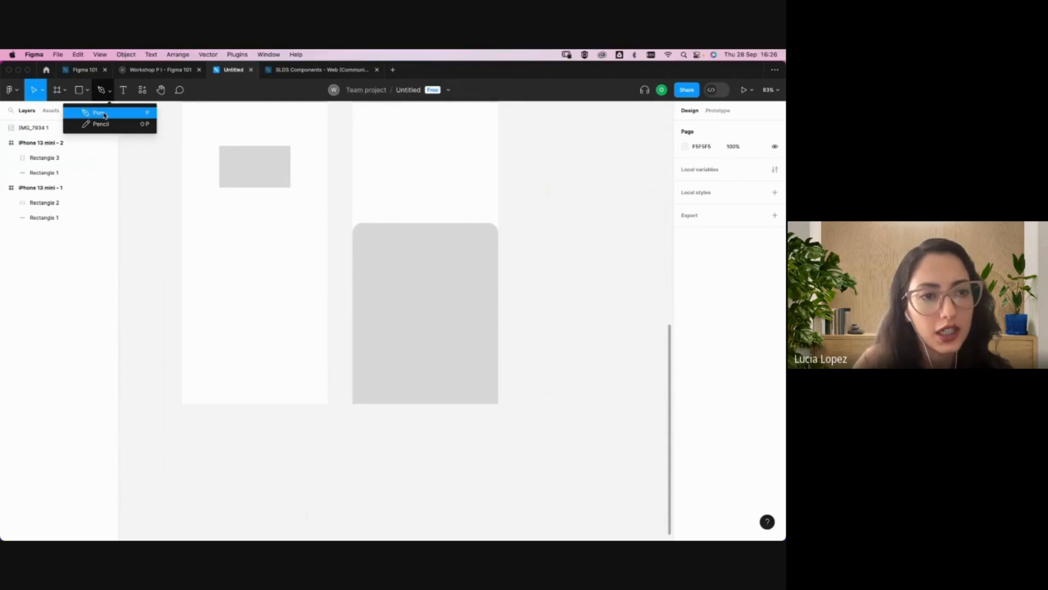
left_click(110, 114)
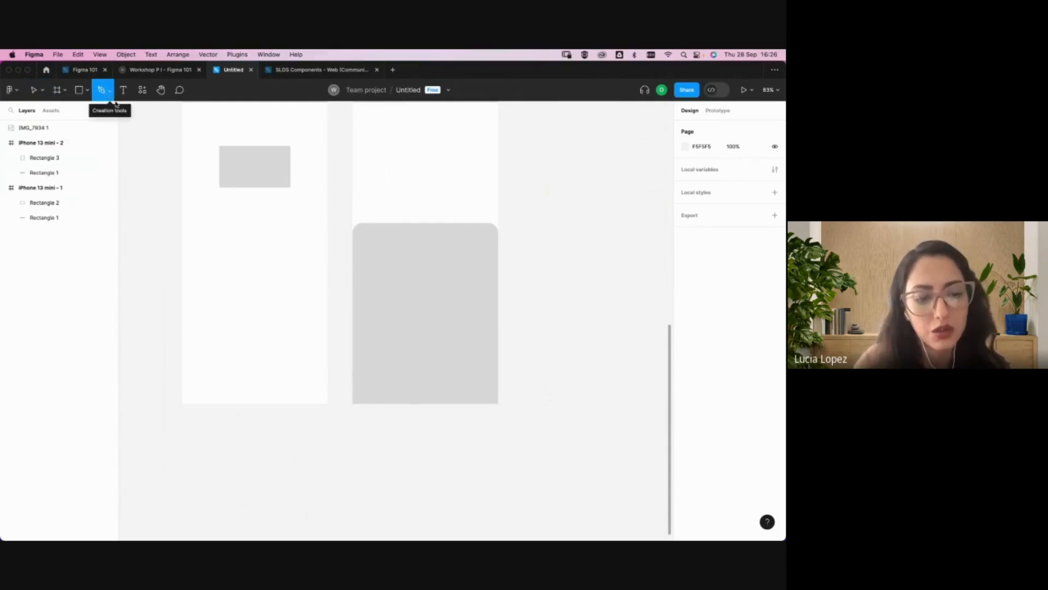
left_click(377, 261)
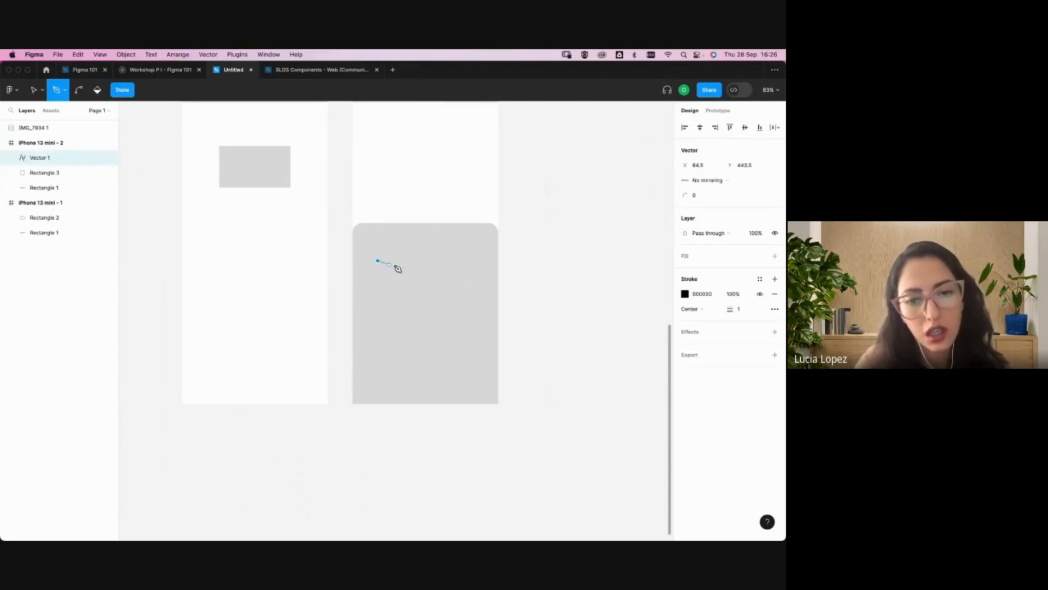
left_click(473, 261)
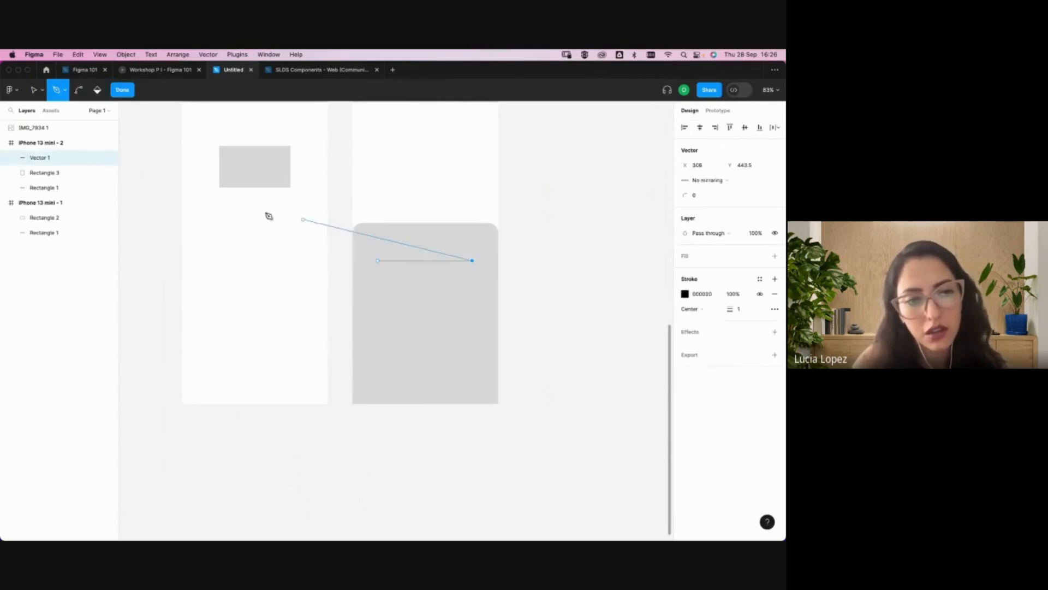
left_click(122, 89)
- Draw a second horizontal line about 248 wide with the Line tool, just below the Pen line
left_click(87, 92)
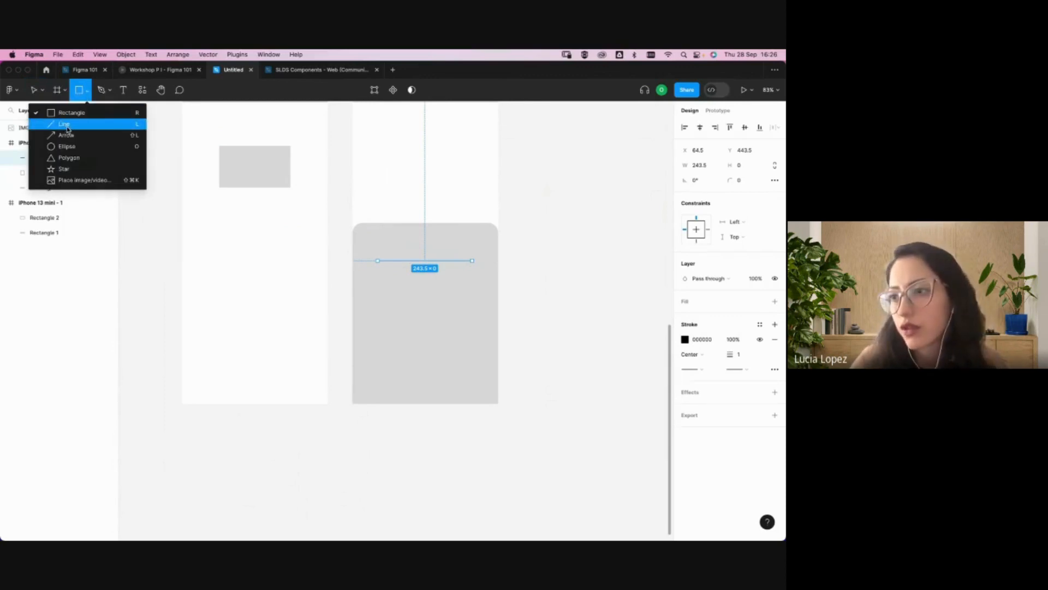
left_click(67, 129)
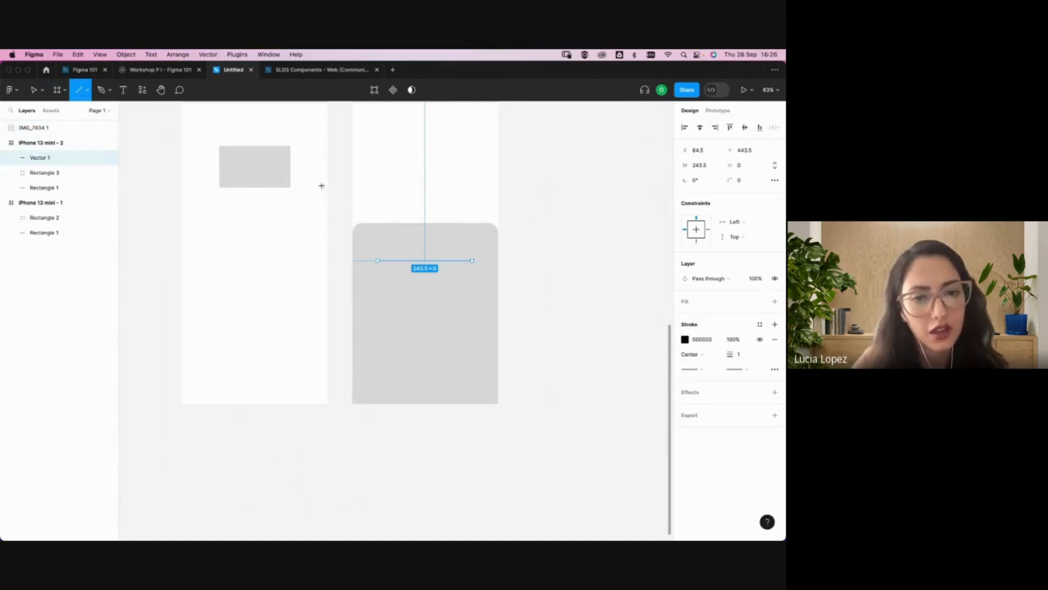
left_click_drag(375, 283, 474, 285)
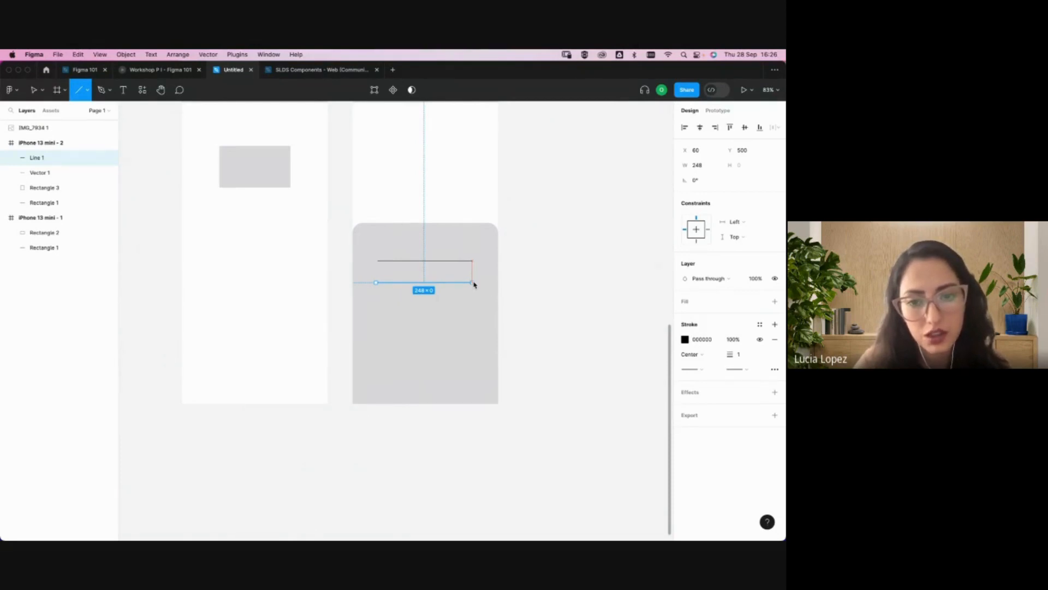
mouse_move(474, 284)
left_mouse_down()
mouse_move(475, 266)
mouse_move(472, 283)
left_mouse_up()
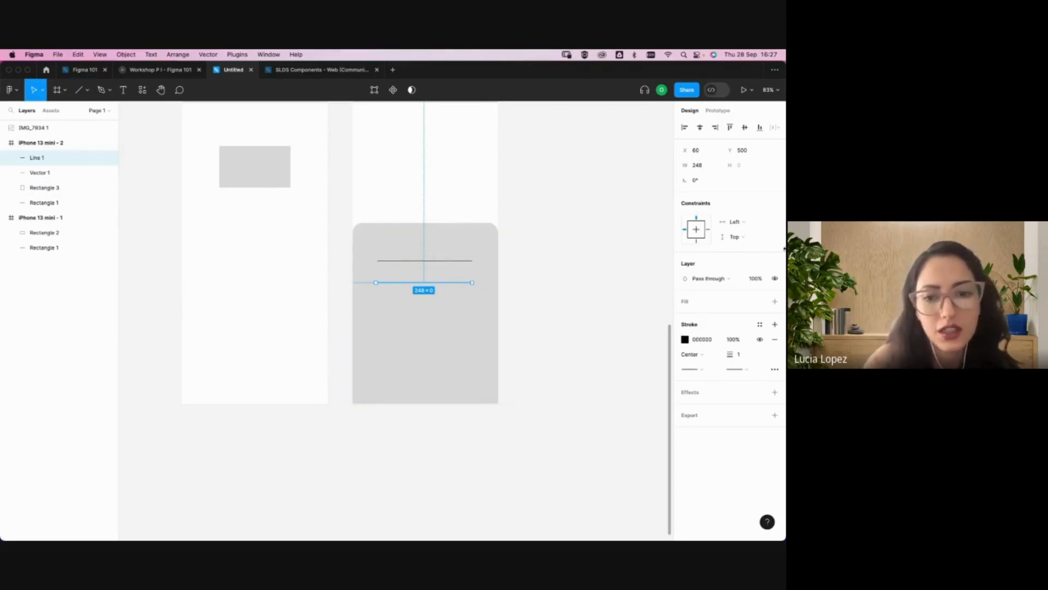
left_click(557, 362)
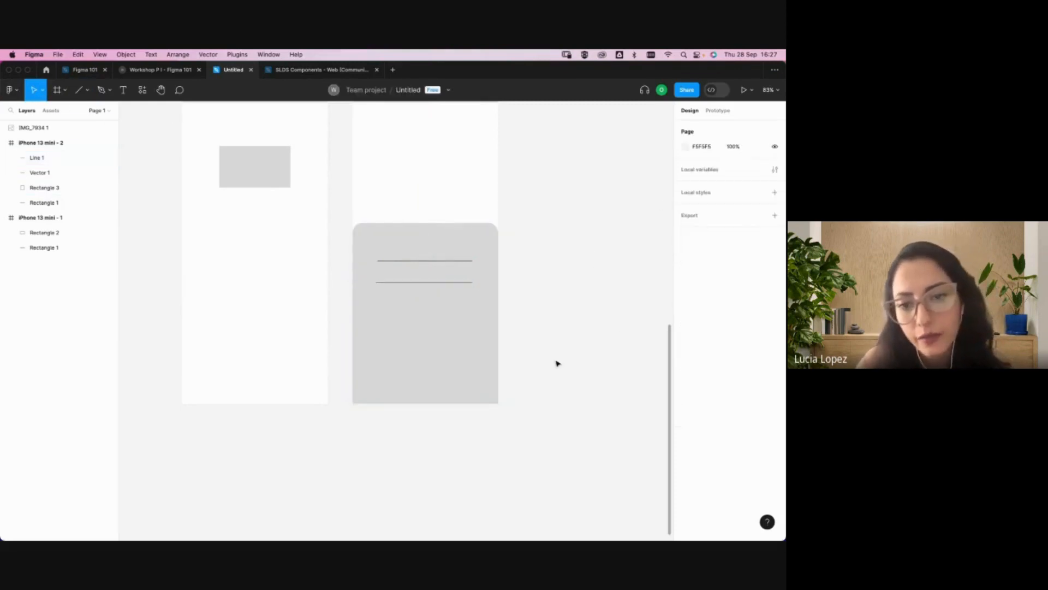
left_click(443, 283)
left_click(457, 261, "shift")
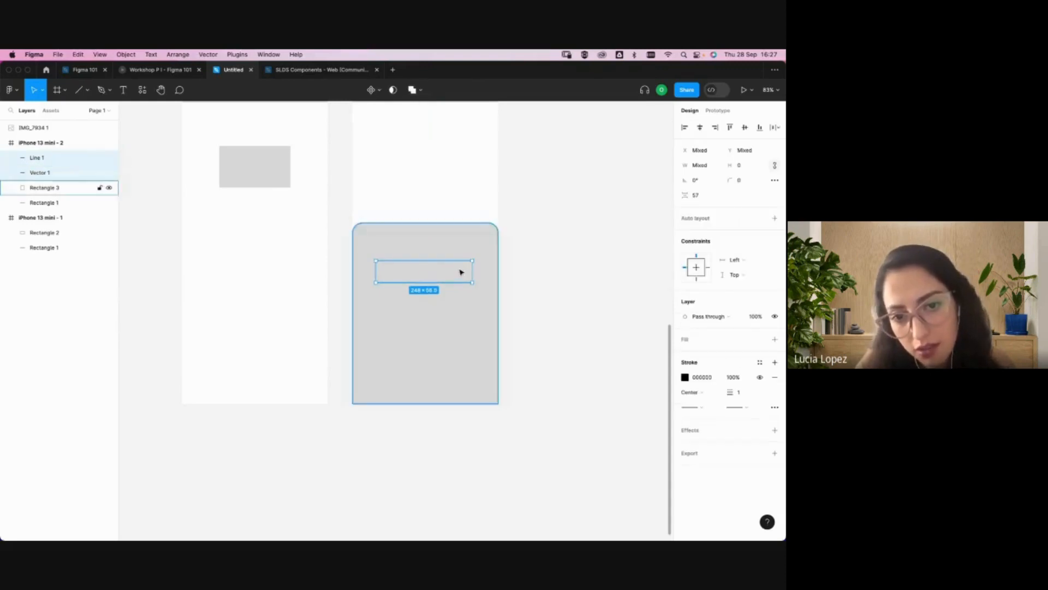
left_click(576, 378)
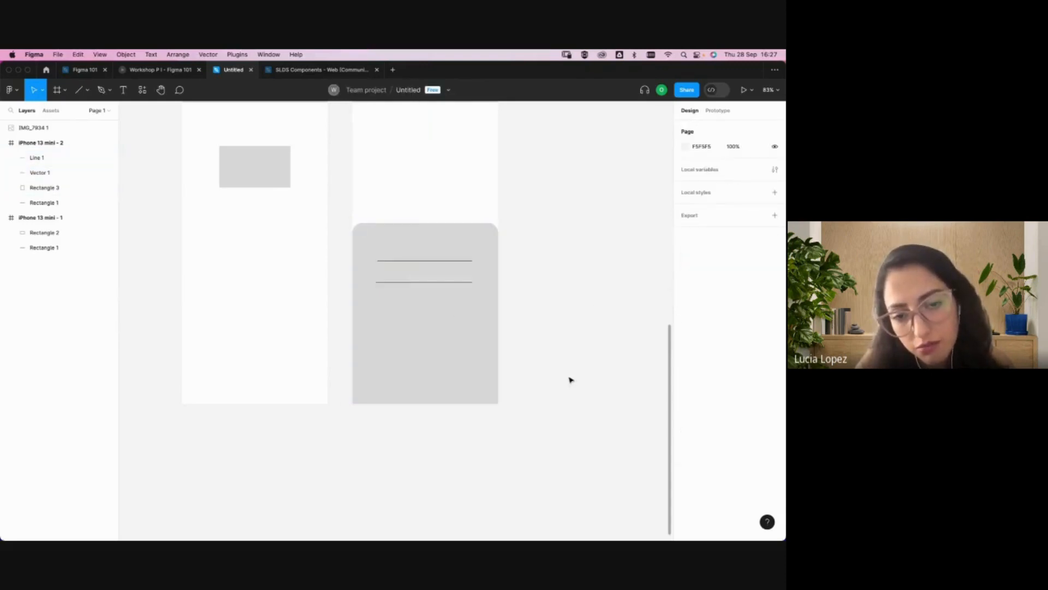
- Set the stroke weight of the lower line in the large rectangle to 2
left_click(440, 284)
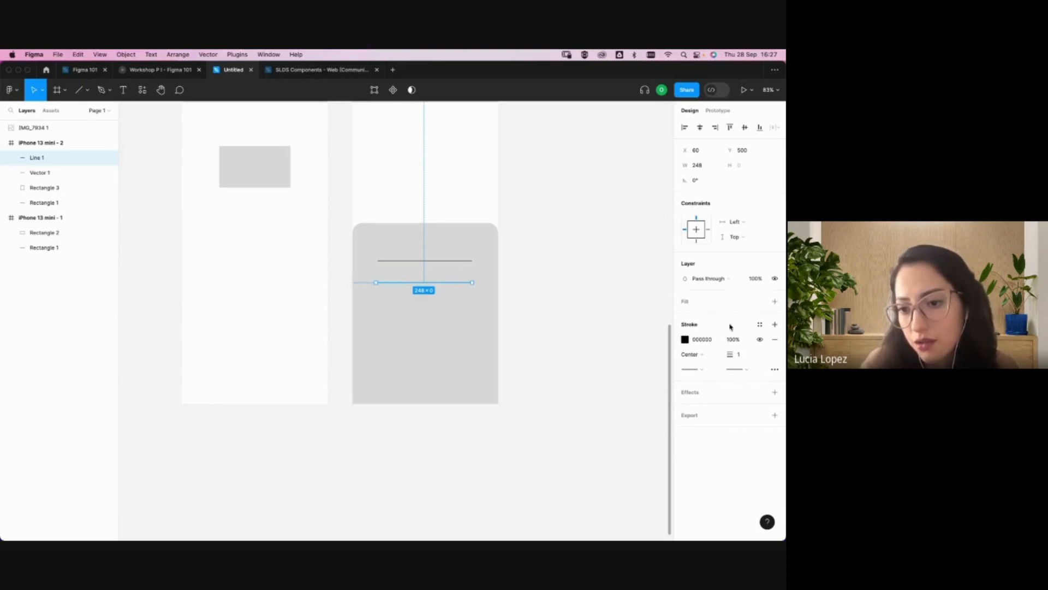
left_click(740, 356)
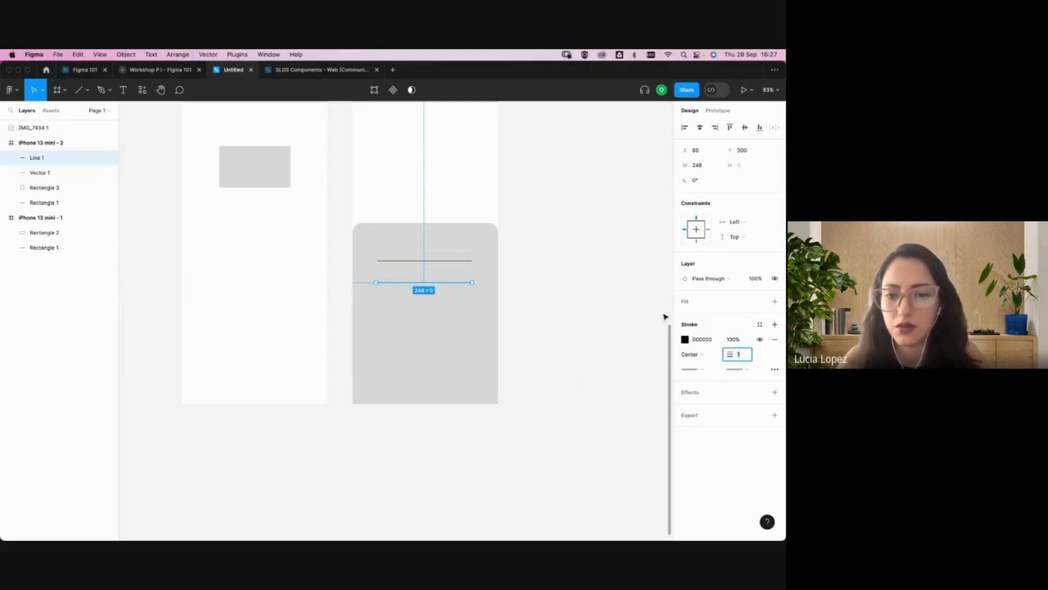
key("Return")
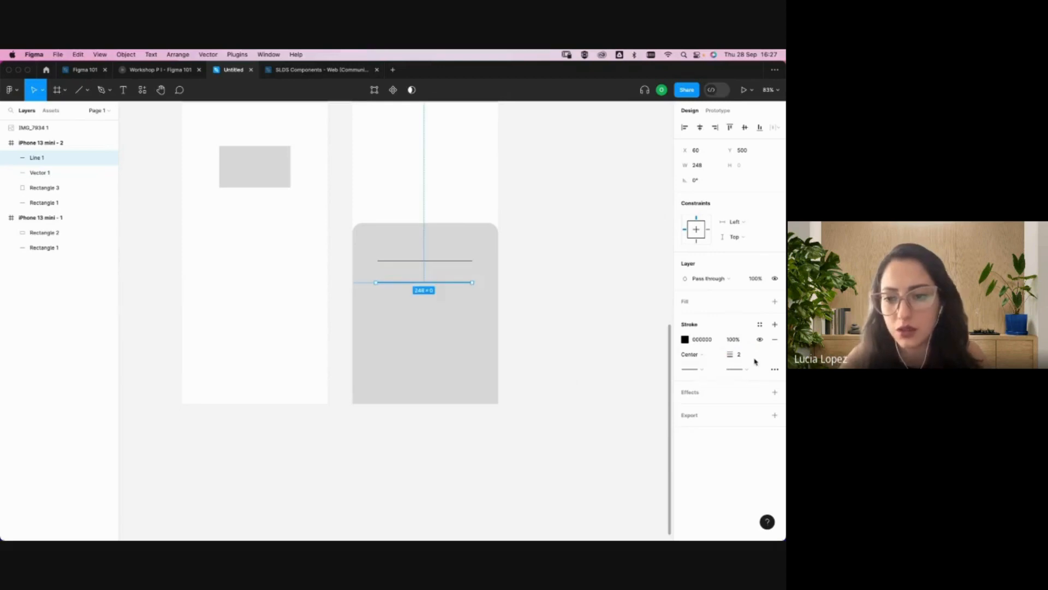
- Set the stroke weight of the lower line in the large rectangle to 6
left_click(741, 358)
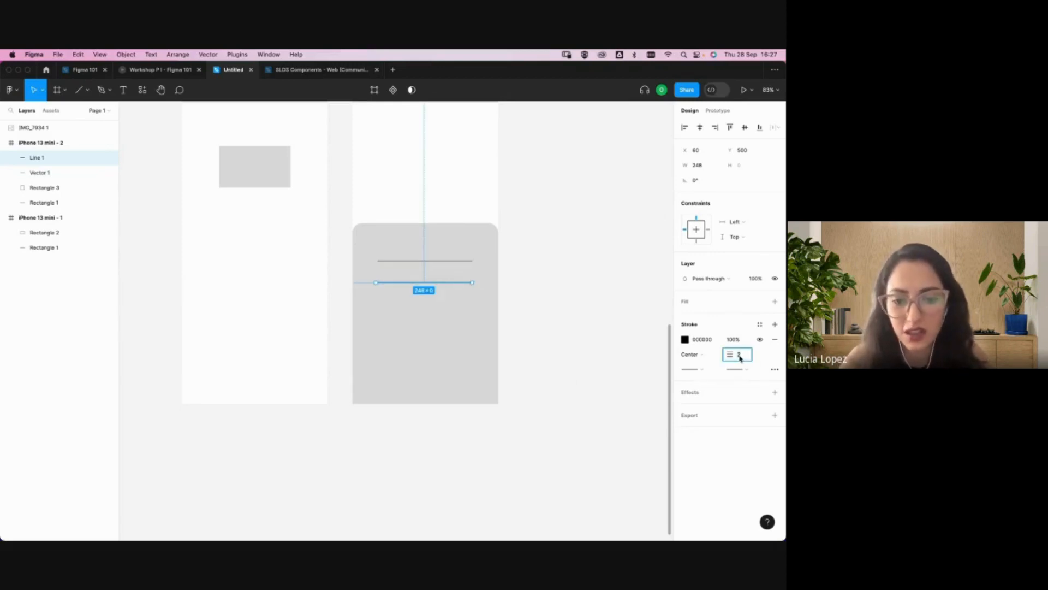
key("Return")
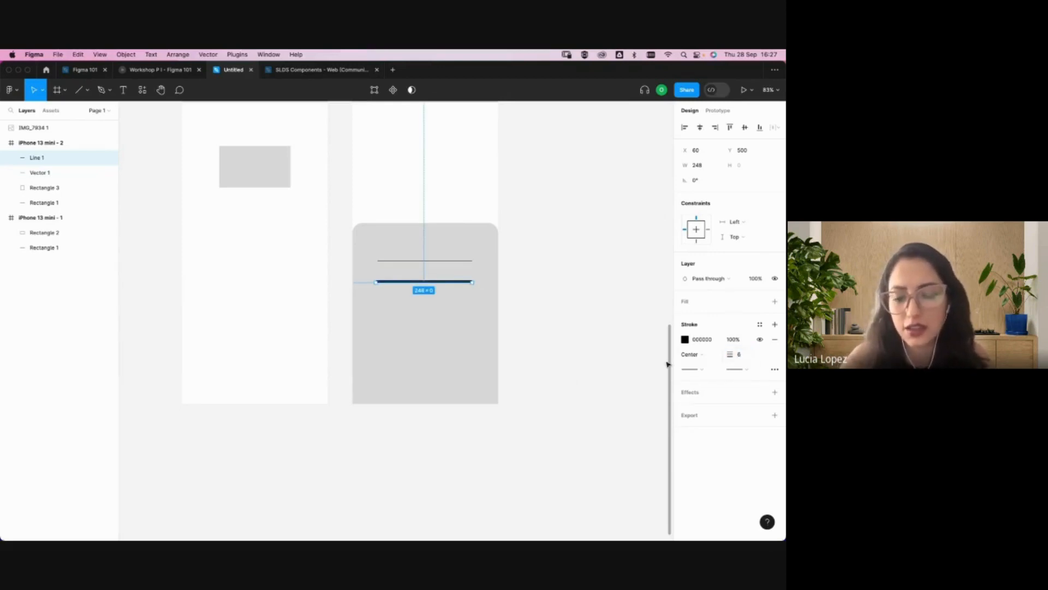
left_click(636, 349)
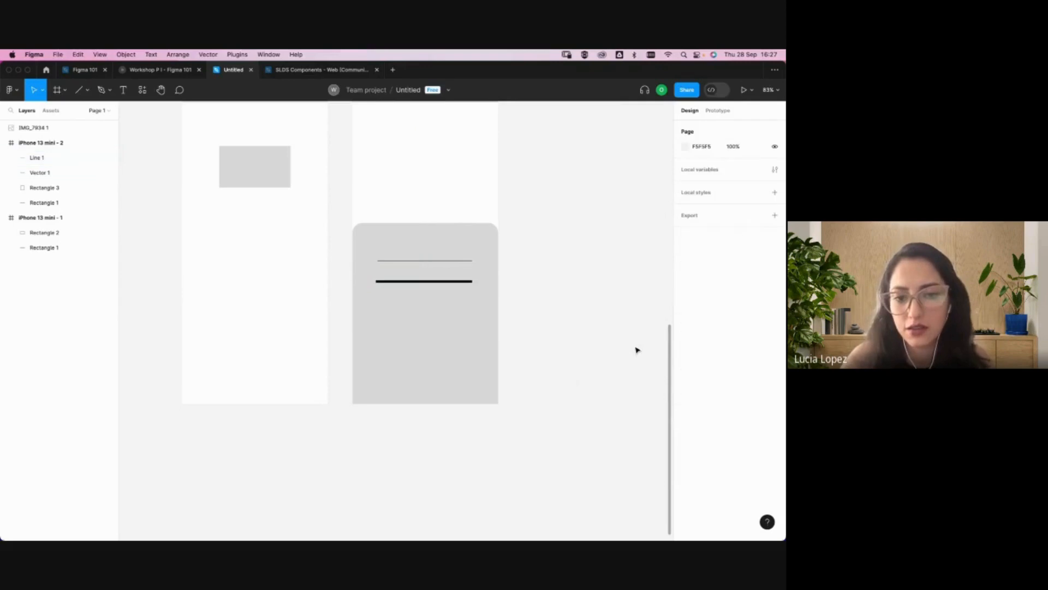
- Delete the thin Pen line and move the thick line up into its place
left_click(419, 262)
key("Delete")
left_click_drag(448, 282, 447, 262)
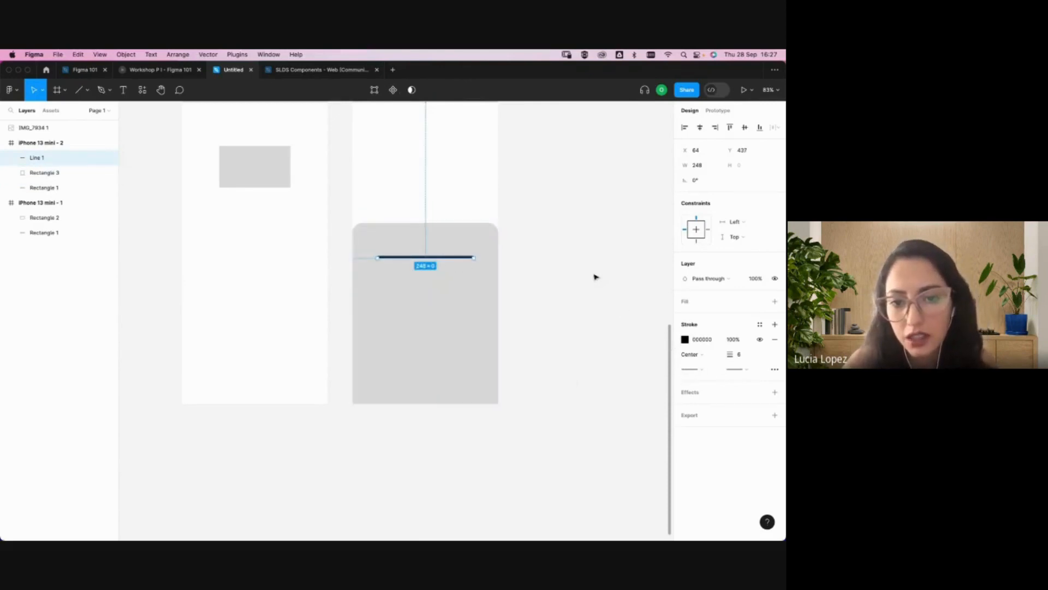
- Set both the start and end points of the thick line to Round
scroll(489, 250, "up", 10)
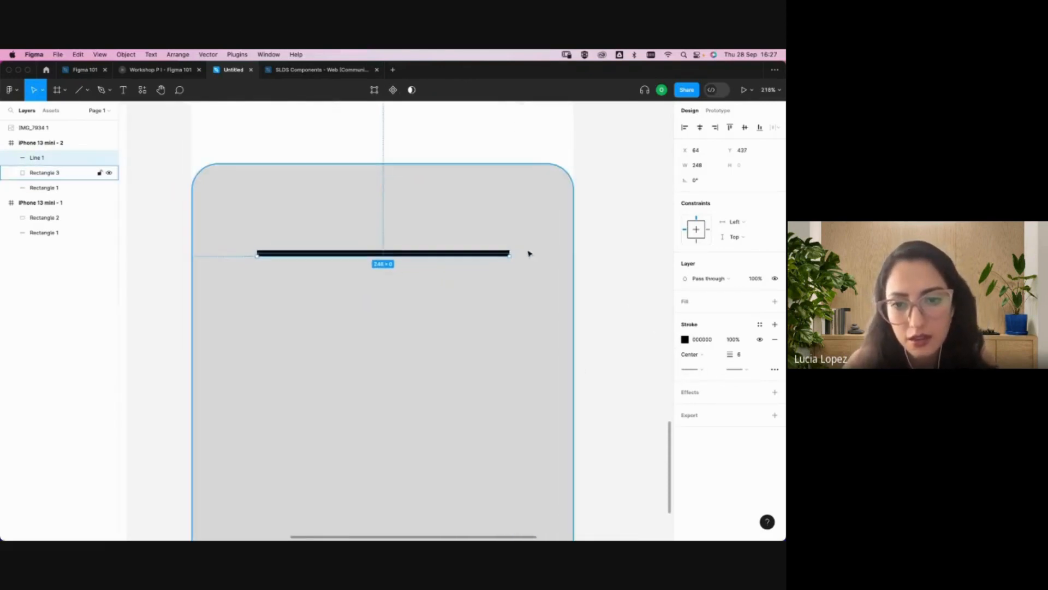
left_click(703, 373)
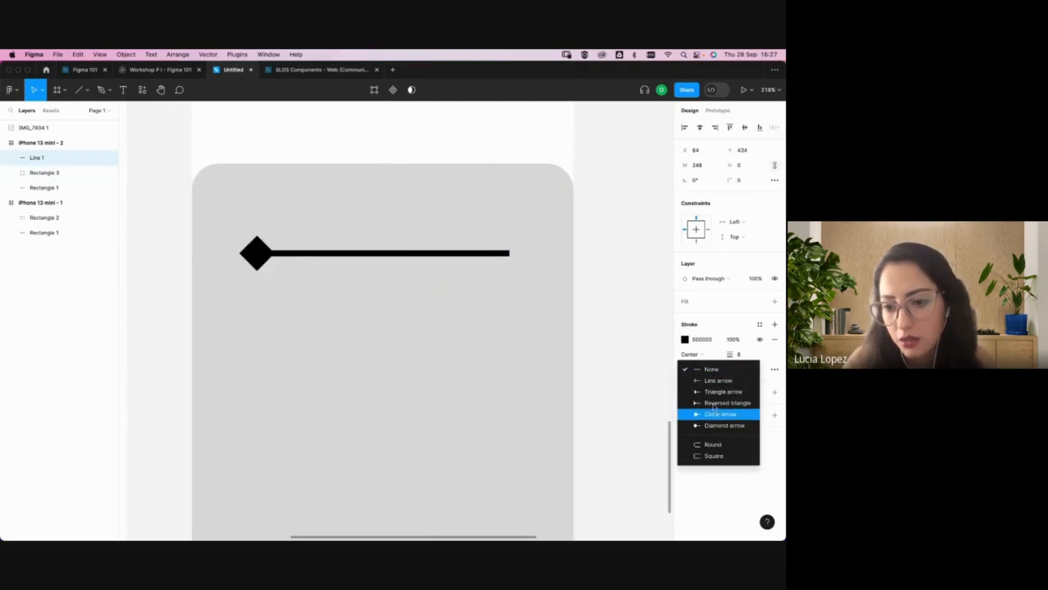
left_click(726, 443)
left_click(737, 370)
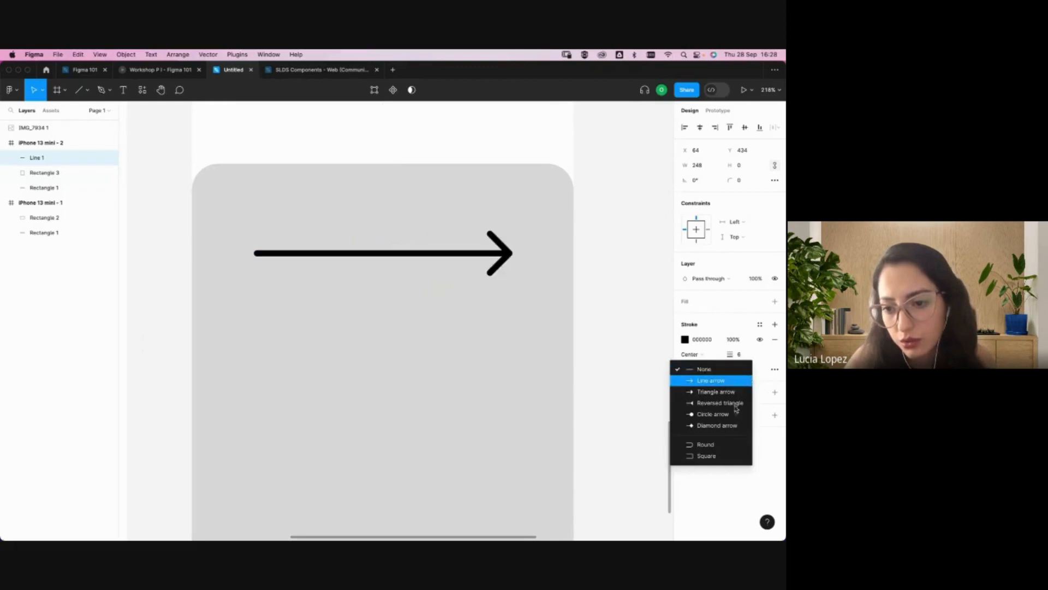
left_click(704, 445)
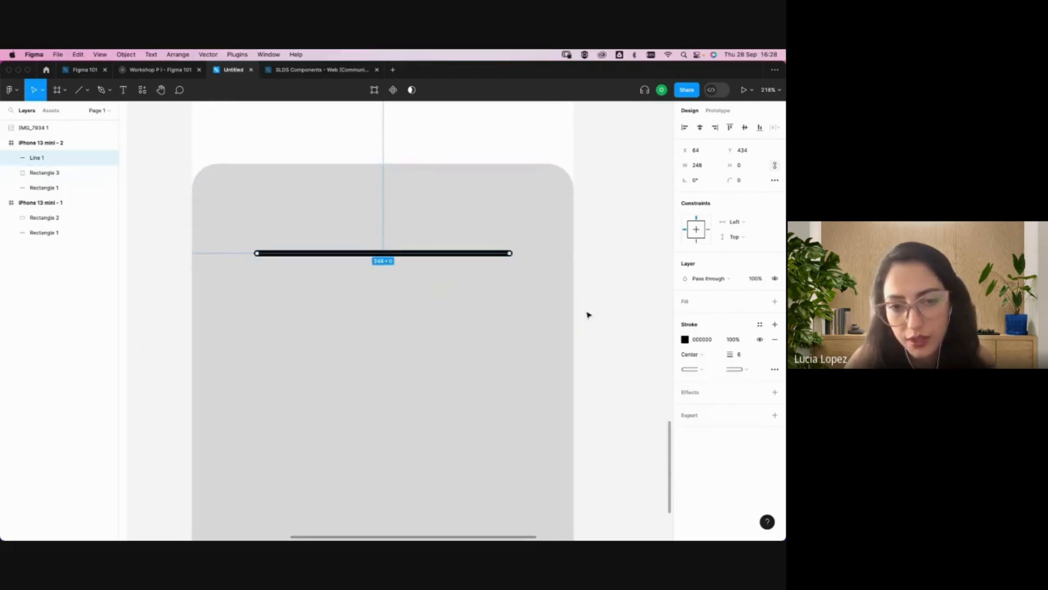
left_click(628, 278)
- Duplicate the thick line downward four times to form a stack of five text placeholder lines in the large rectangle
scroll(465, 256, "down", 3)
scroll(465, 256, "down", 2)
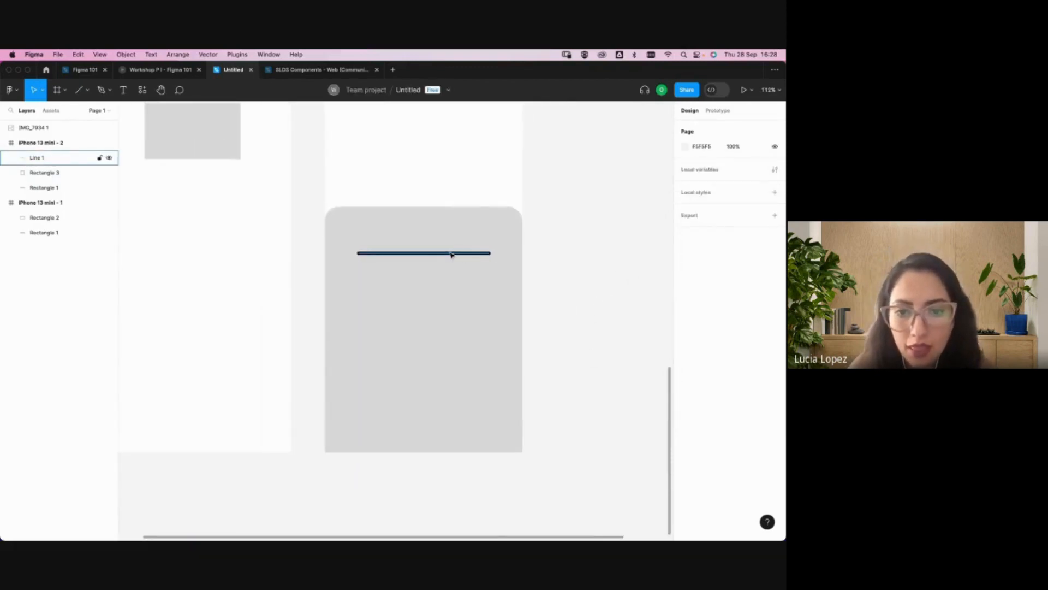
left_click_drag(452, 257, 459, 317)
left_click(595, 302)
scroll(578, 315, "down", 3)
scroll(579, 315, "down", 2)
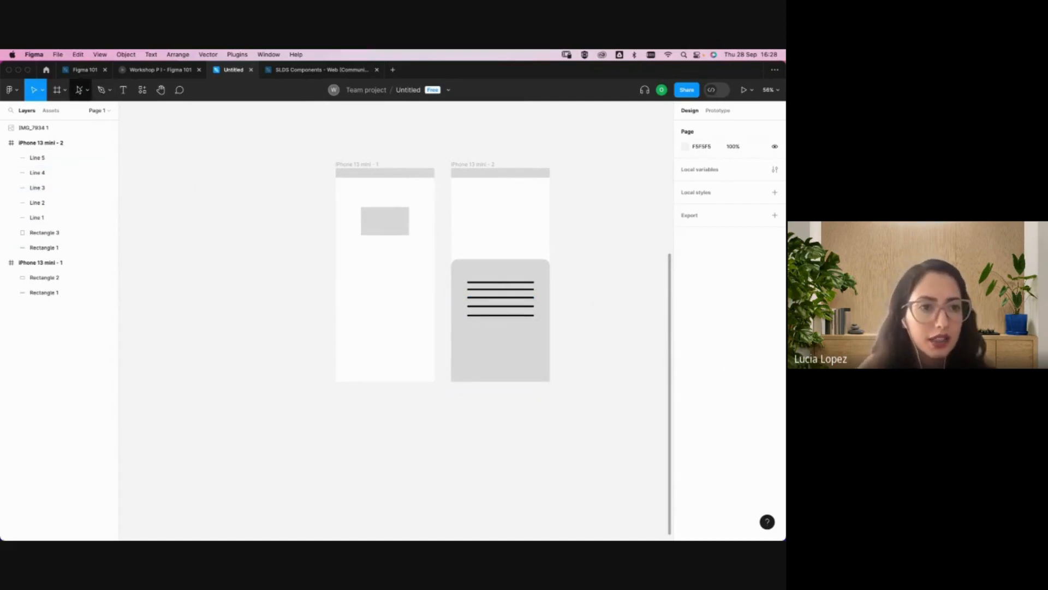
- Try a rectangle about 254 by 57 below the five lines, and delete it
left_click(86, 91)
left_click(99, 114)
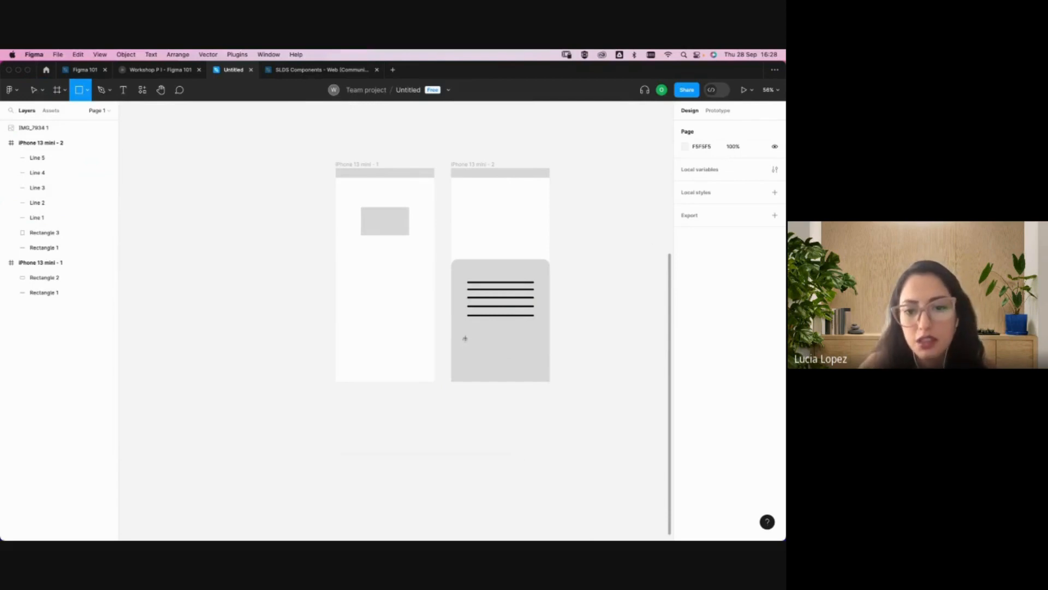
left_click_drag(469, 339, 533, 353)
left_click(760, 301)
left_click(711, 320)
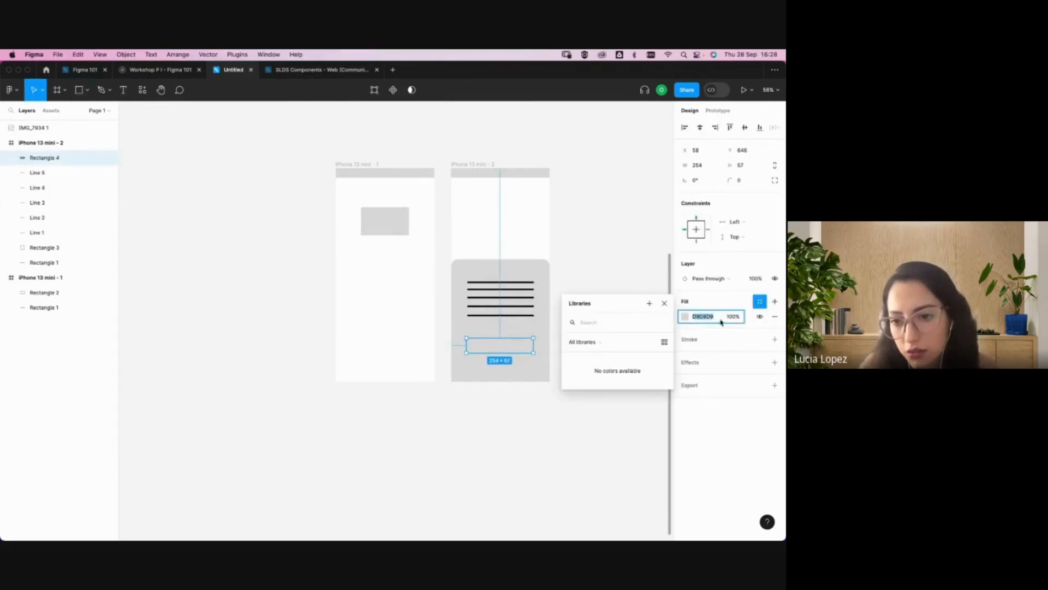
left_click(686, 317)
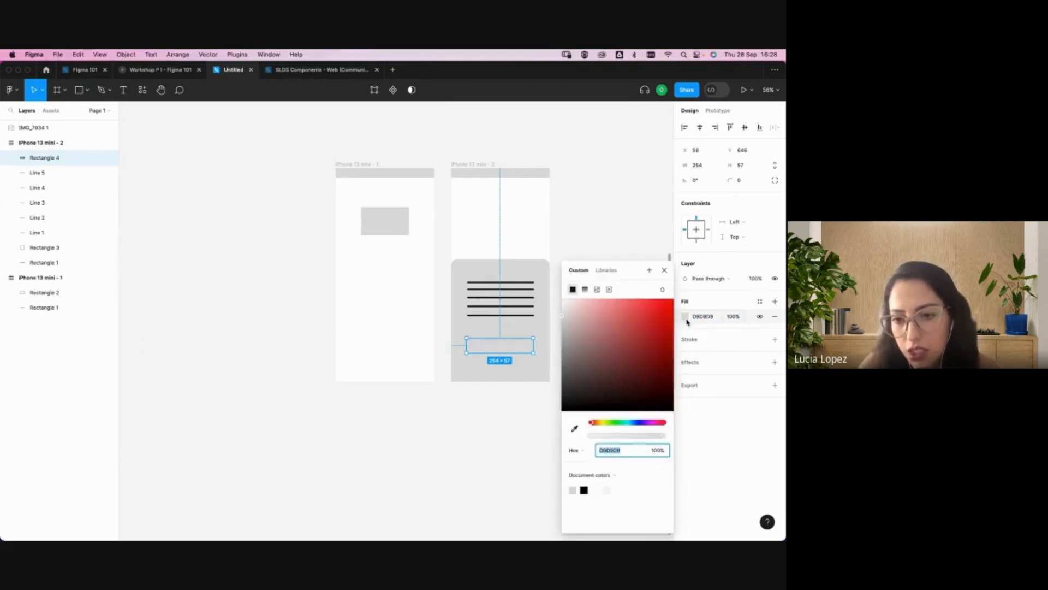
left_click(673, 299)
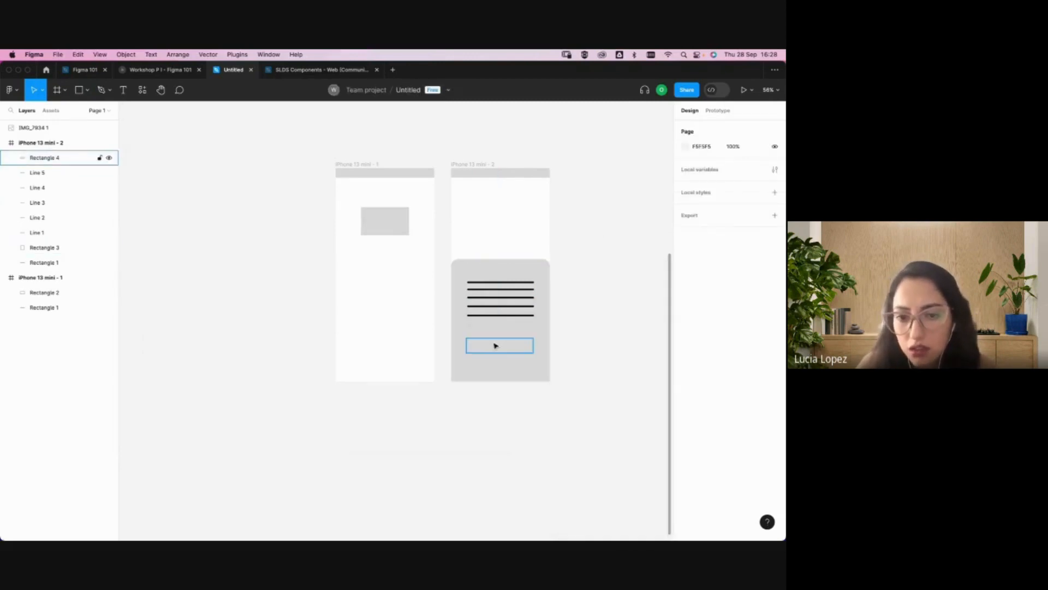
left_click(494, 344)
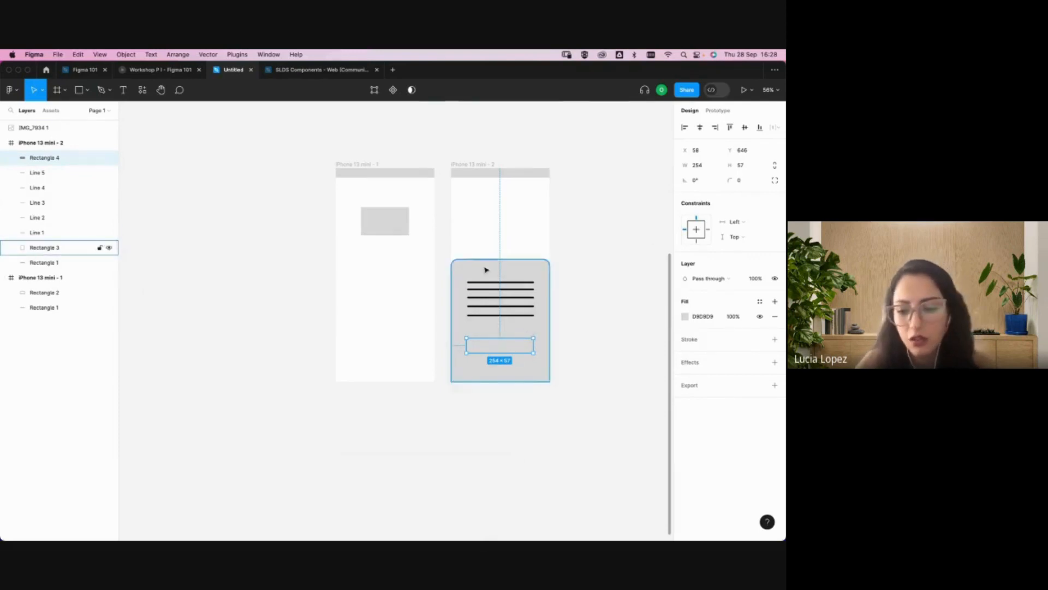
key("BackSpace")
key("super+z")
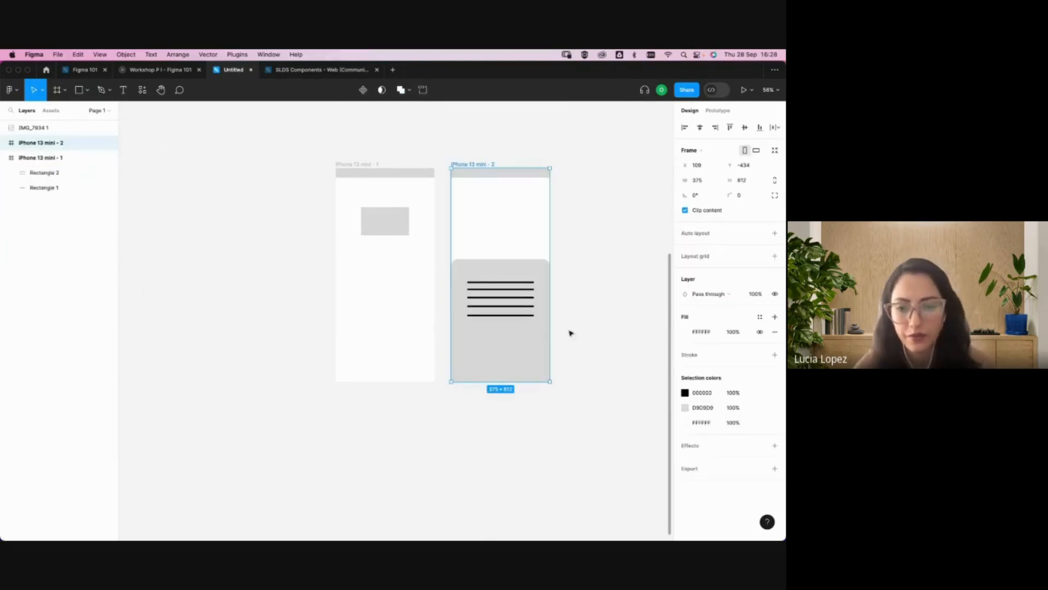
left_click(502, 351)
key("BackSpace")
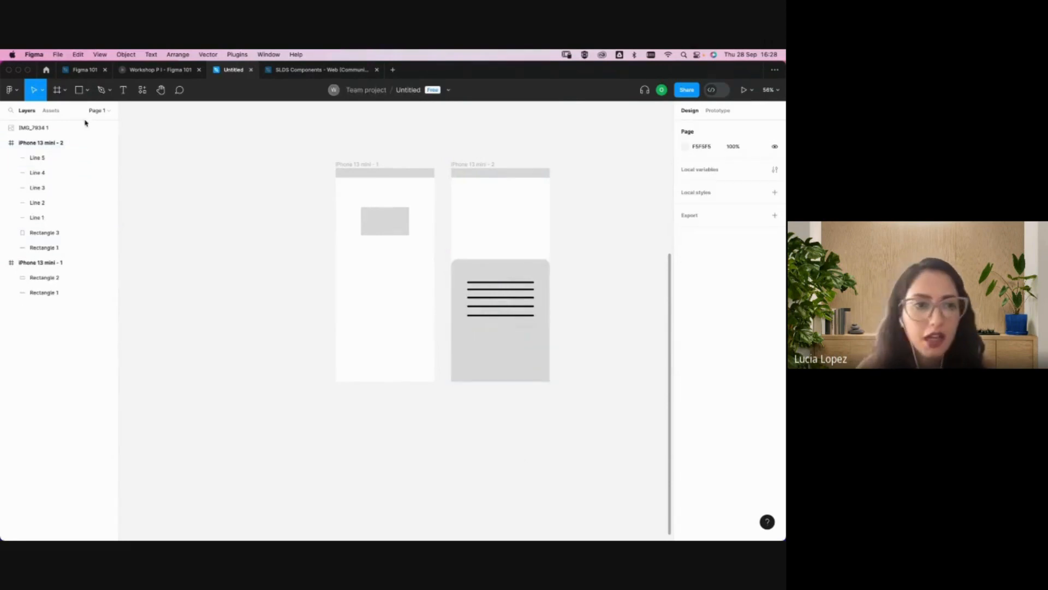
- Draw a rectangle about 255 by 71 below the five lines and fill it with the darker grey A3A3A3
left_click(85, 88)
left_click(63, 112)
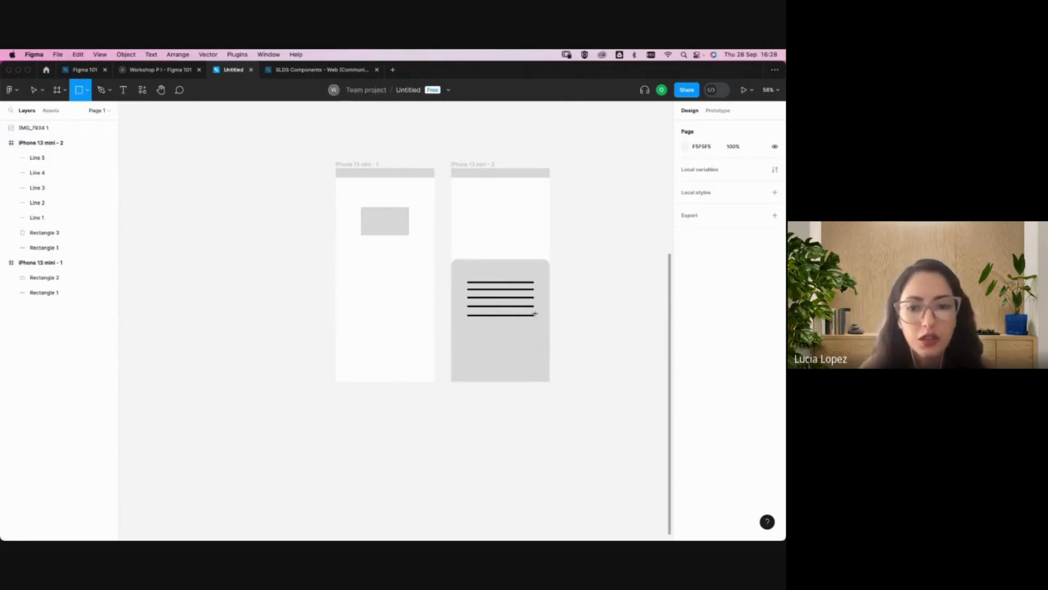
left_click_drag(466, 336, 537, 358)
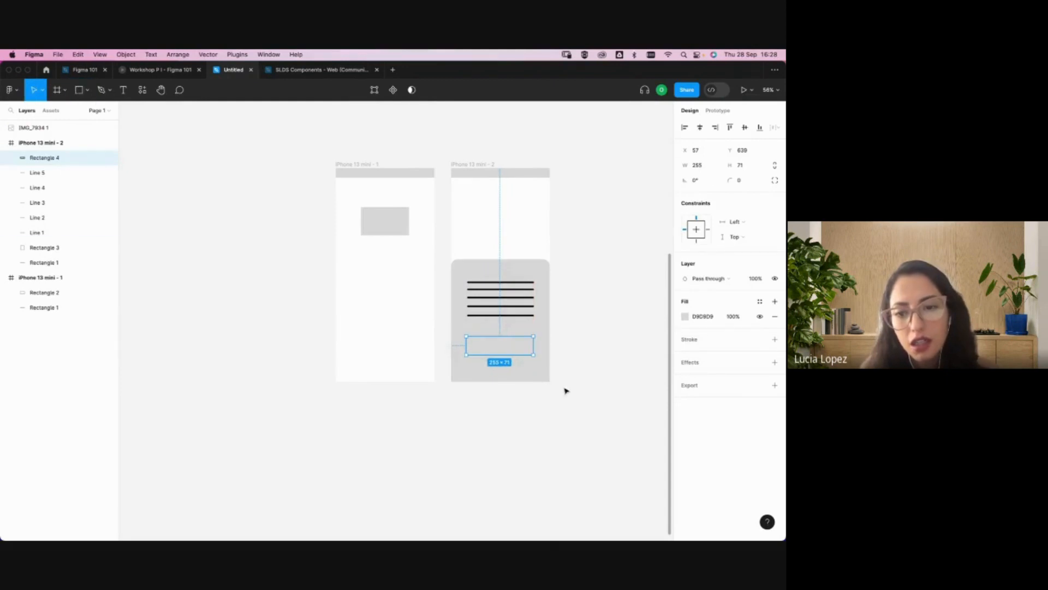
left_click(685, 316)
left_click_drag(564, 318, 562, 345)
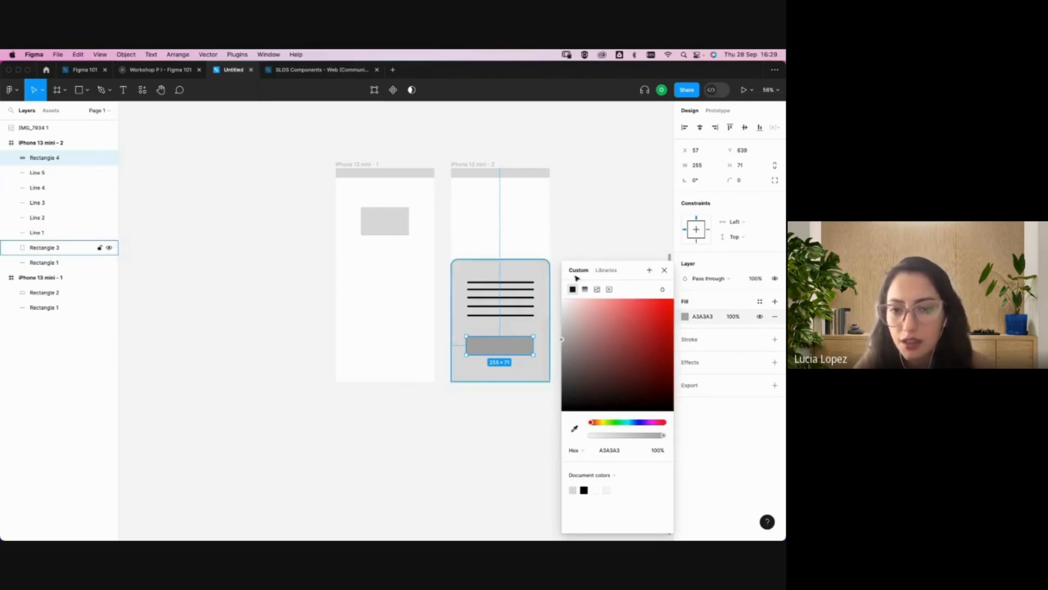
left_click(594, 208)
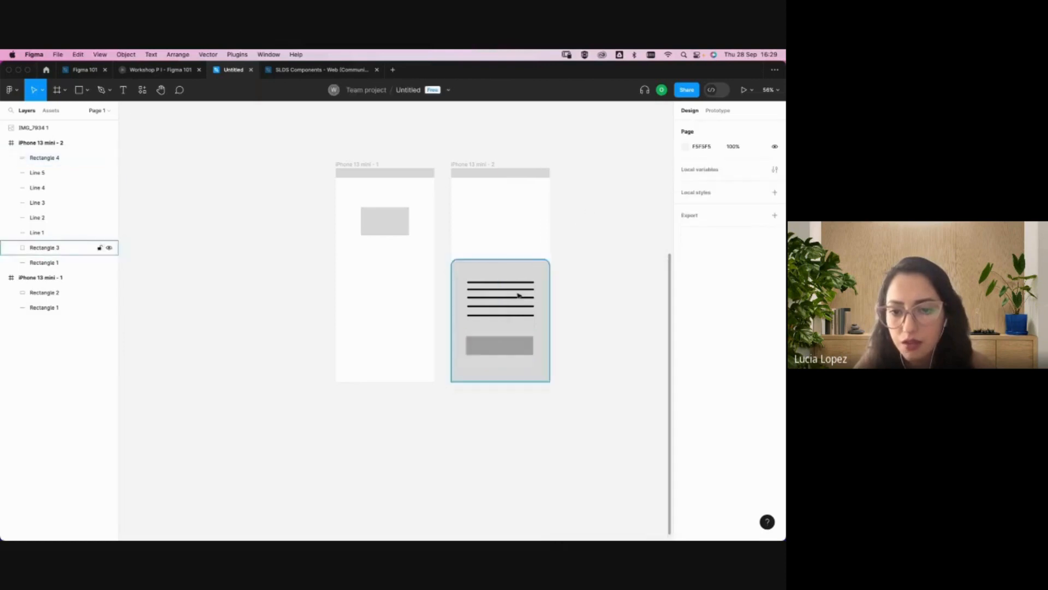
- Set the corner radius of the dark grey rectangle to 120 to shape it as a pill button
left_click(493, 352)
scroll(497, 348, "up", 5)
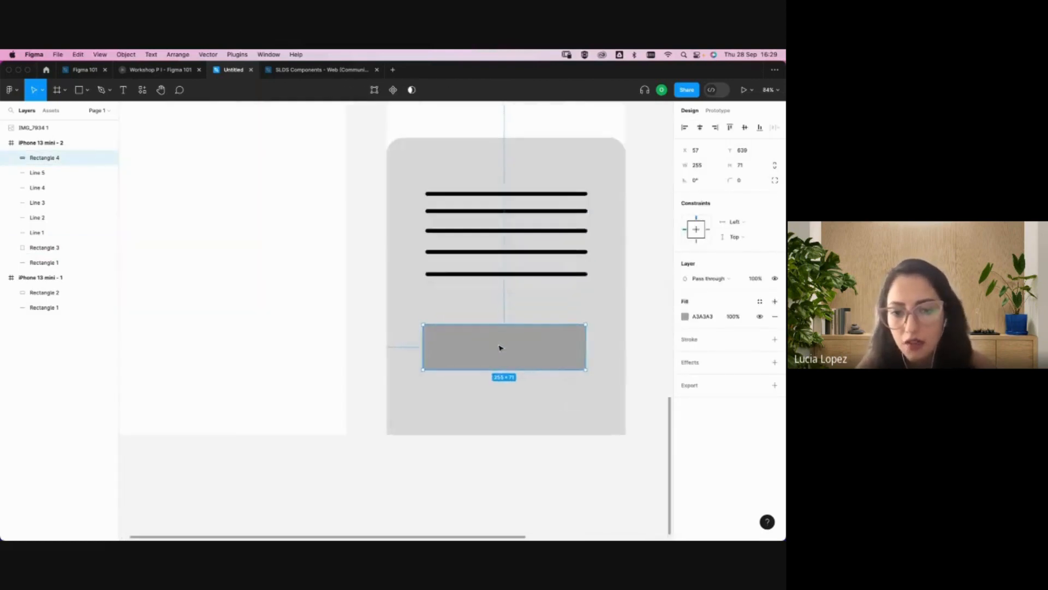
double_click(513, 346)
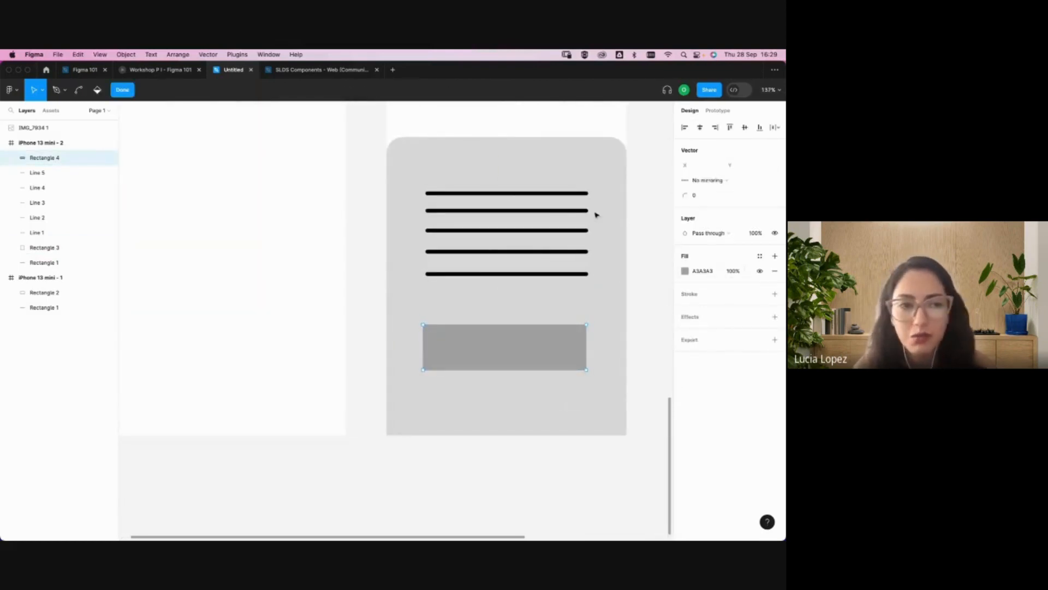
left_click(123, 90)
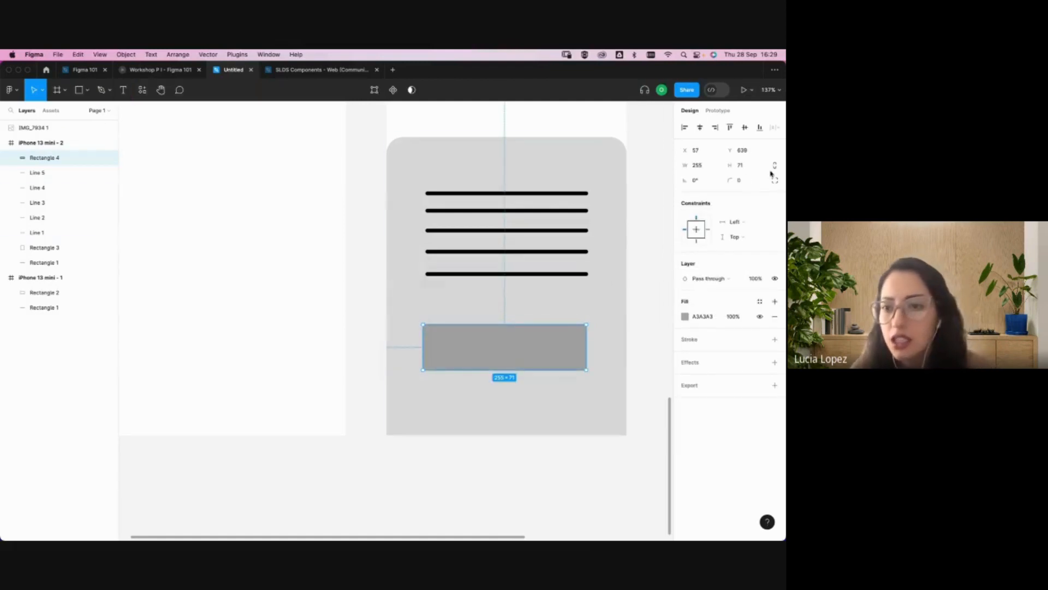
left_click(744, 183)
type("12")
key("Return")
double_click(554, 351)
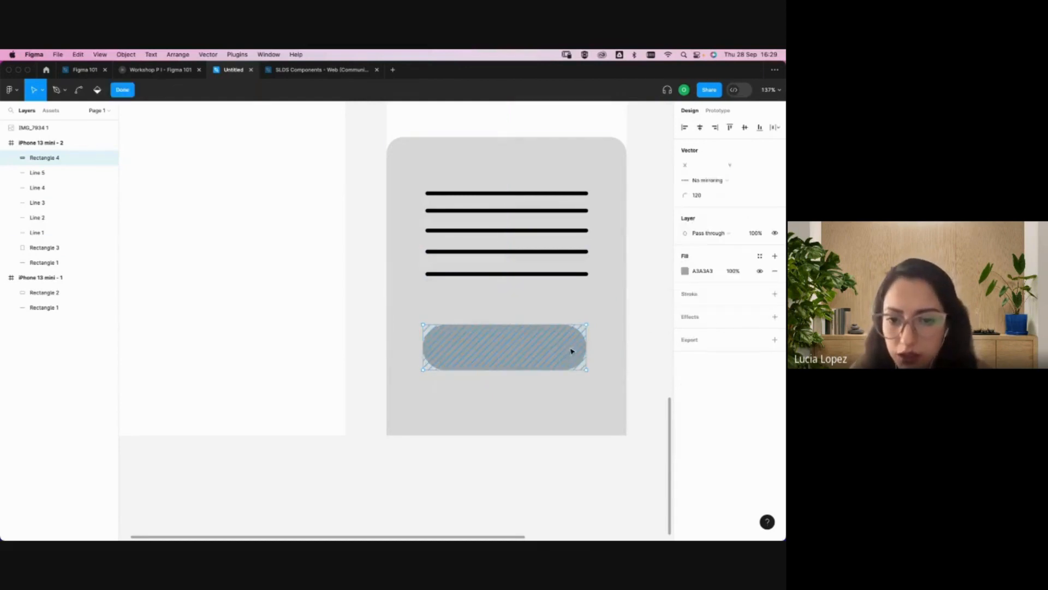
left_click(122, 90)
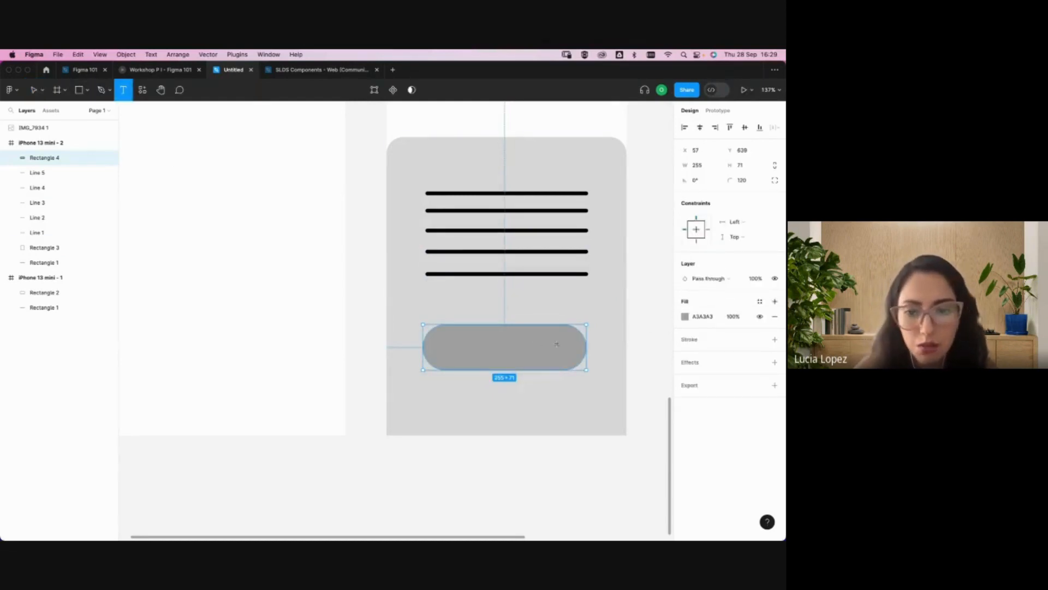
left_click(521, 359)
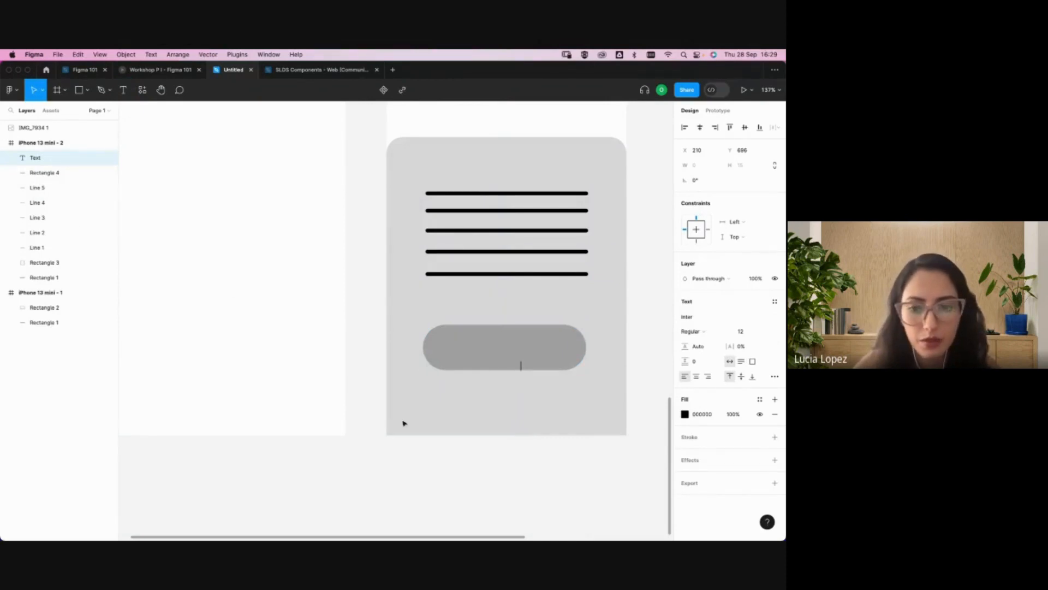
left_click(457, 477)
double_click(482, 344)
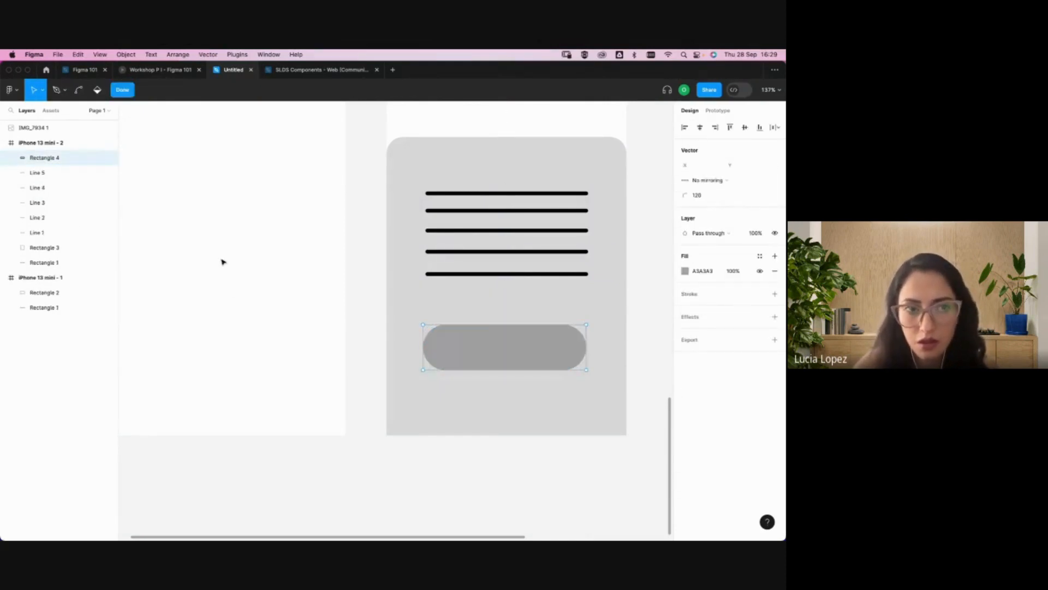
left_click(123, 90)
left_click(453, 478)
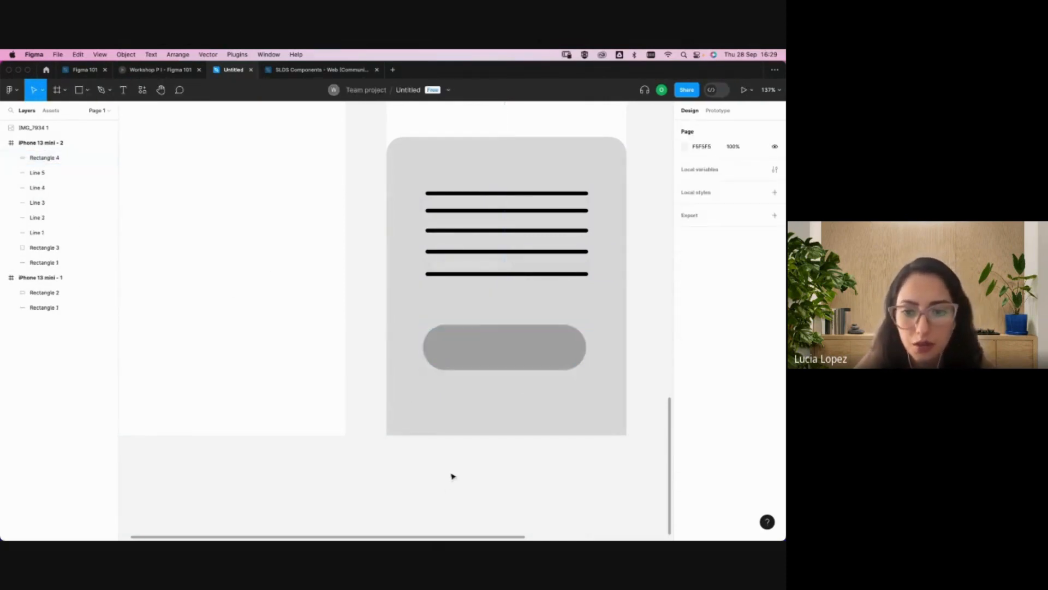
- Add a text box about 178 by 30 inside the pill button with the label START
scroll(483, 355, "down", 5)
left_click(486, 355)
left_click_drag(503, 362, 503, 359)
left_click(642, 316)
scroll(632, 321, "right", 2)
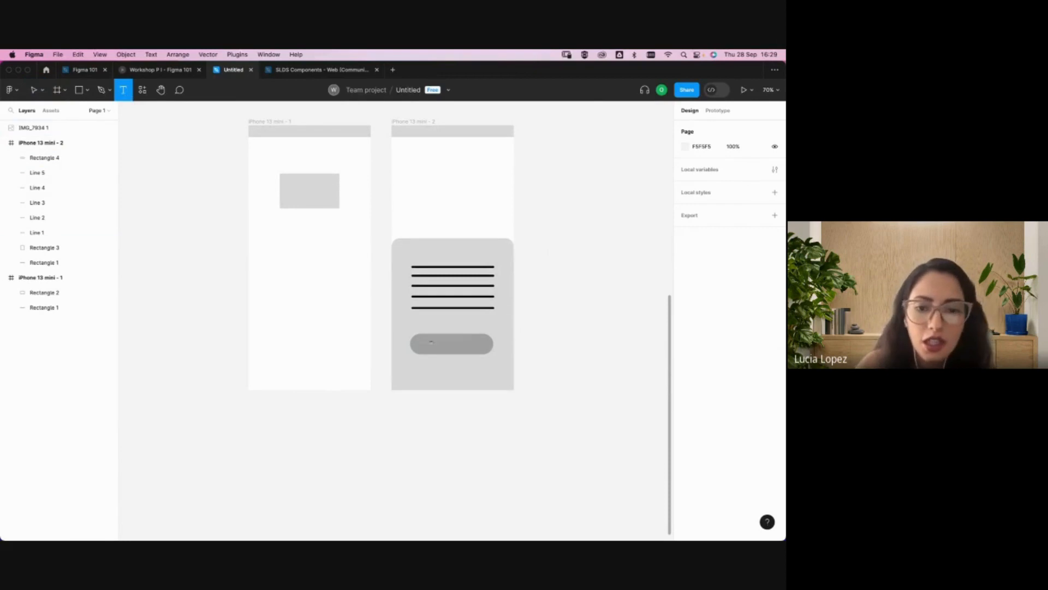
left_click_drag(421, 339, 481, 349)
type("START")
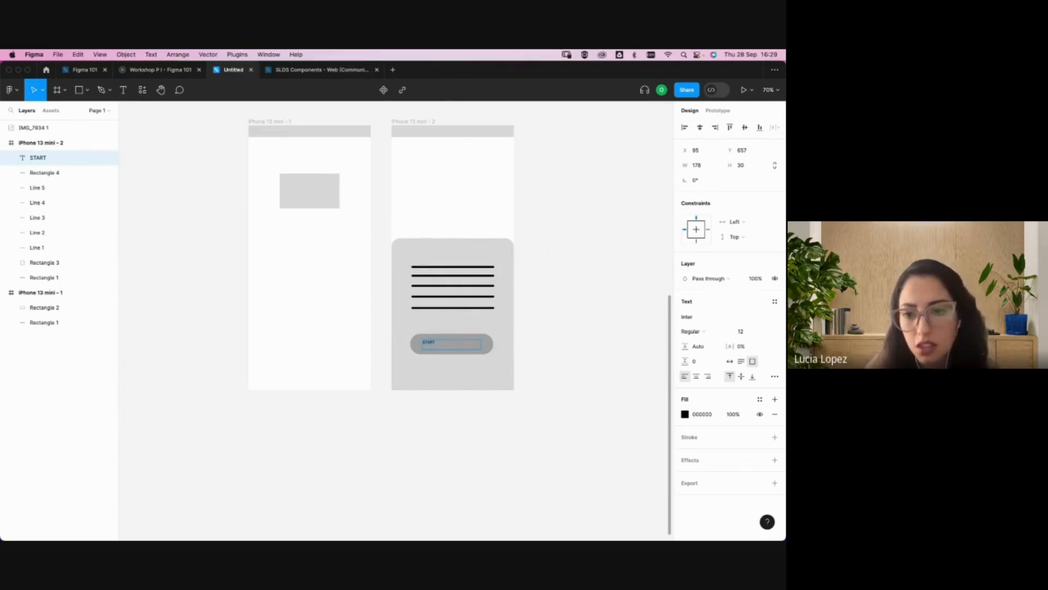
- Set the START label's font size to 20 and centre its text horizontally in the pill button
left_click(766, 332)
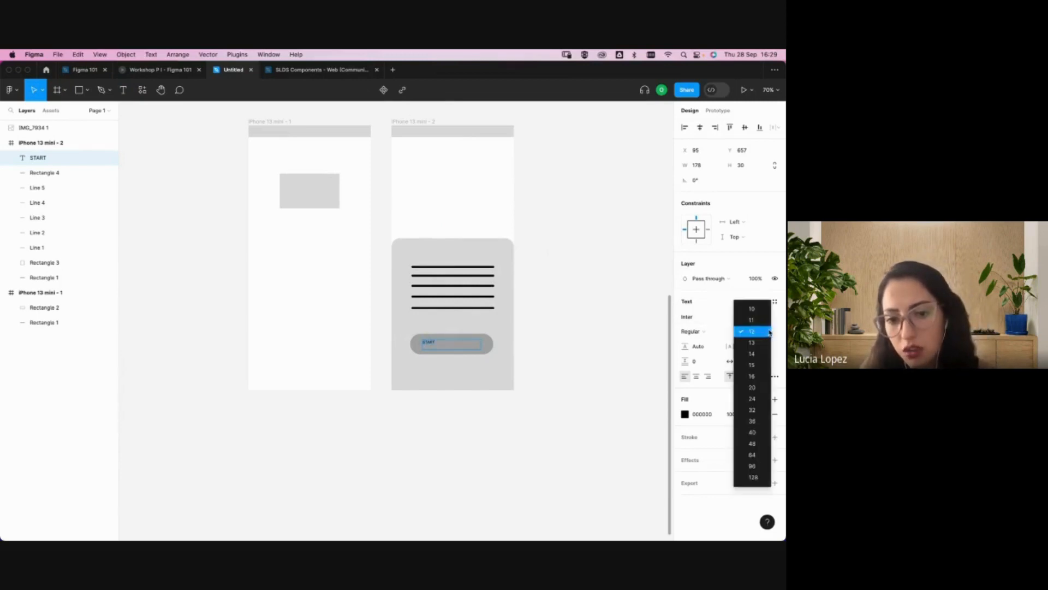
left_click(762, 432)
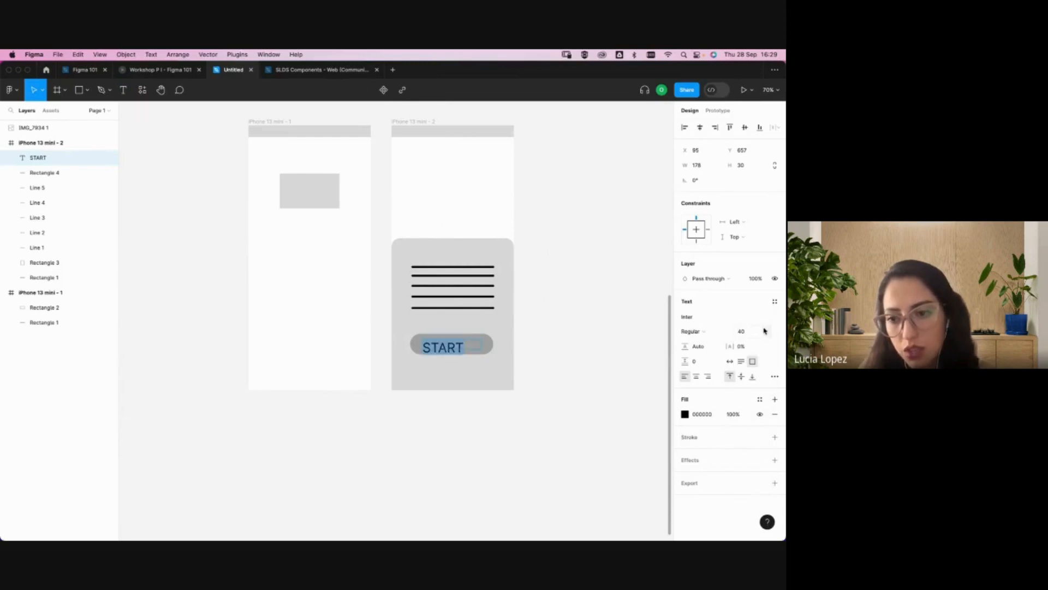
left_click(765, 332)
left_click(760, 321)
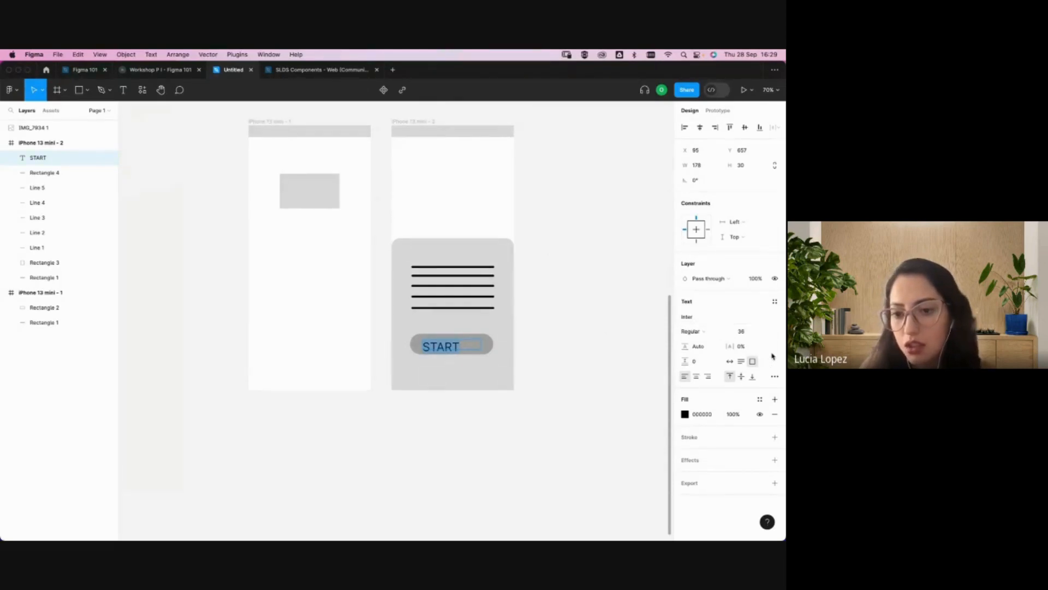
left_click(765, 334)
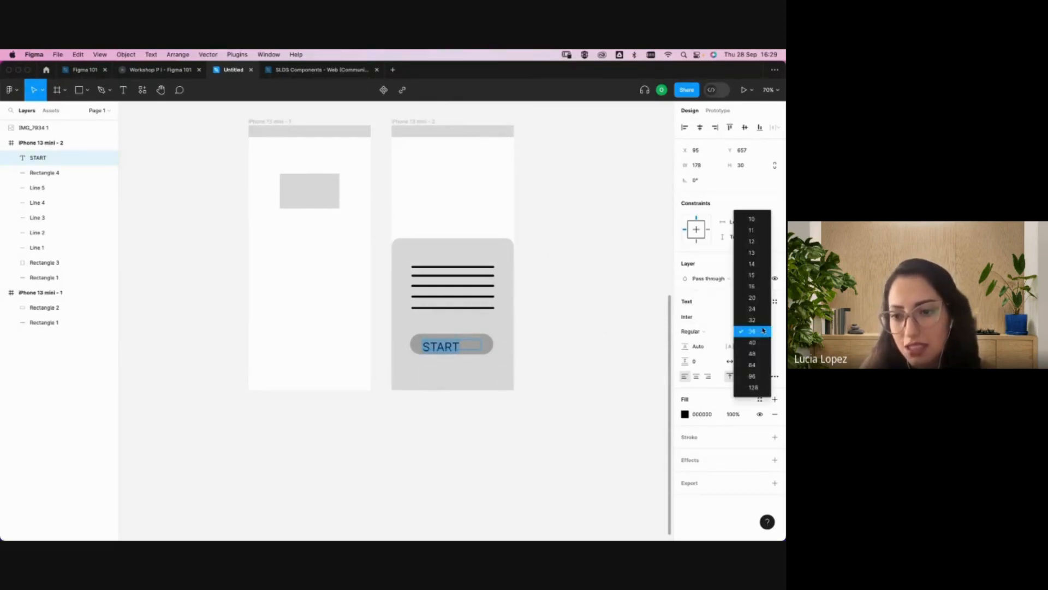
left_click(749, 318)
left_click(766, 332)
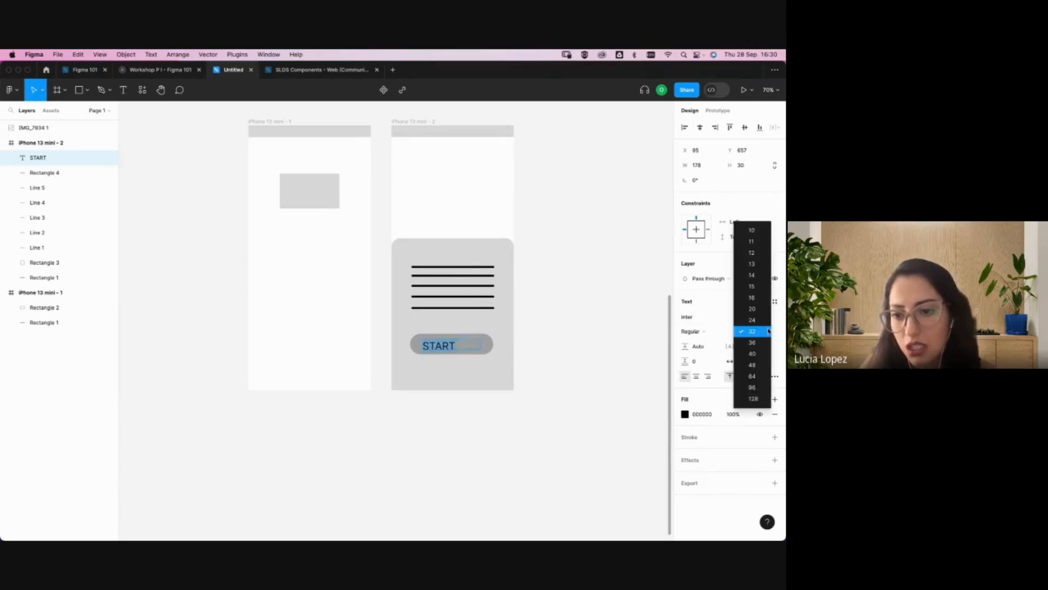
left_click(762, 309)
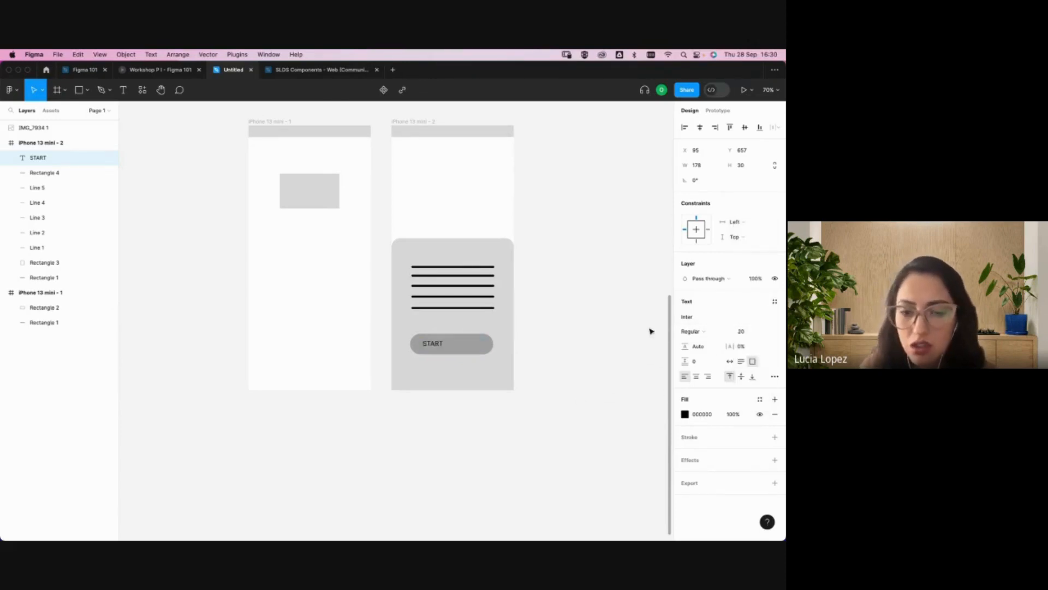
left_click(697, 377)
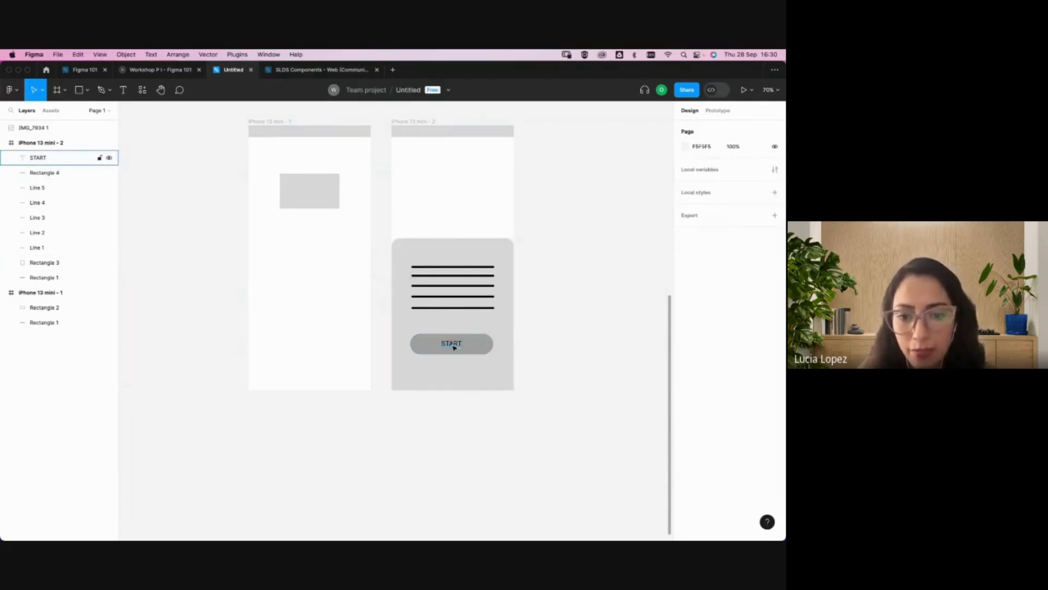
left_click(571, 346)
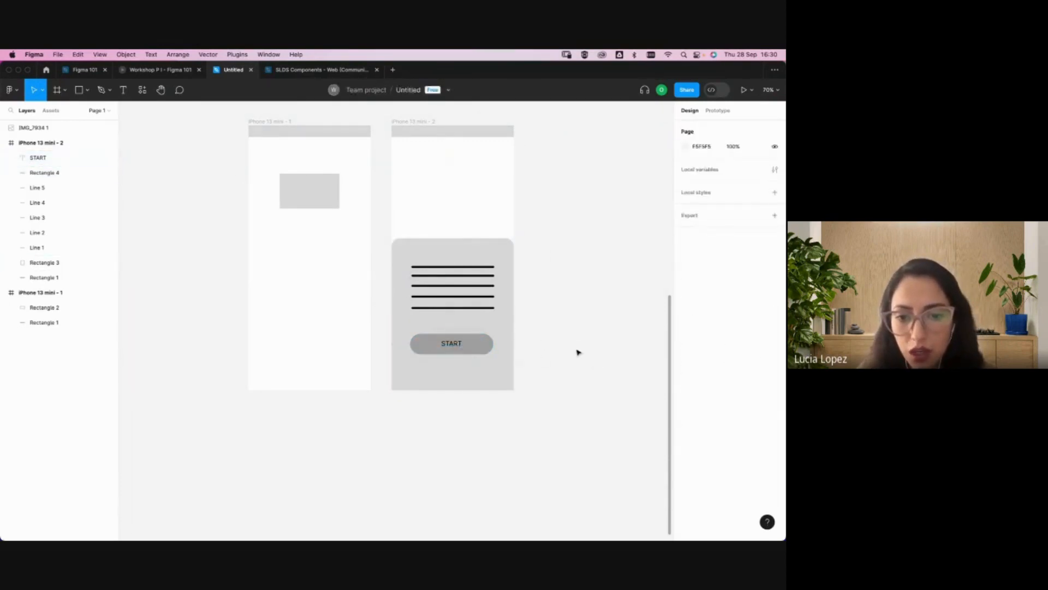
- Examine the Create Account screen in the hand-drawn sketch
key("shift+1")
scroll(461, 302, "right", 2)
scroll(494, 248, "up", 2)
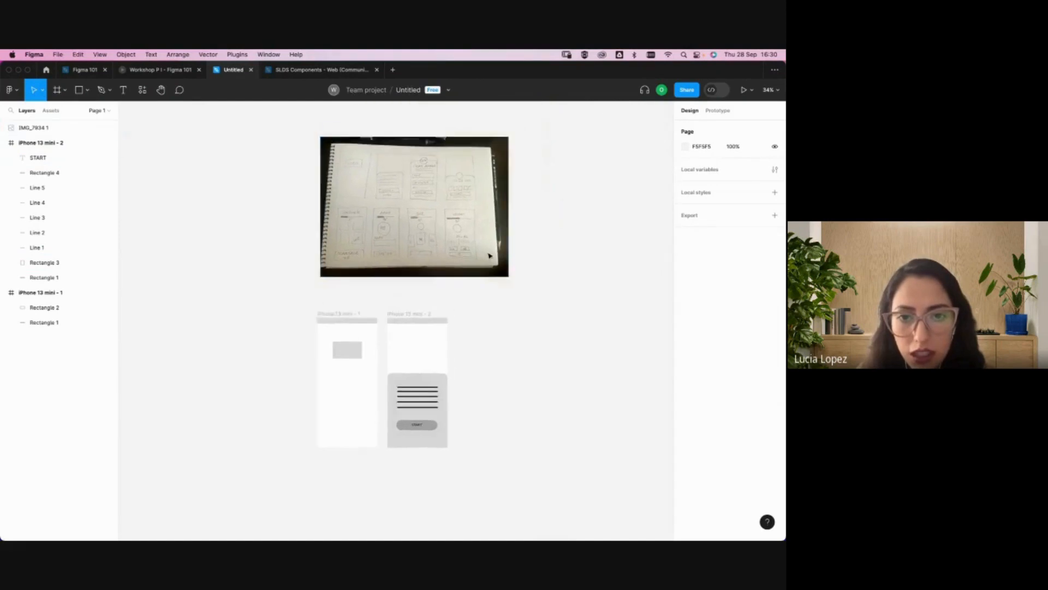
scroll(482, 372, "up", 2)
scroll(362, 254, "up", 4)
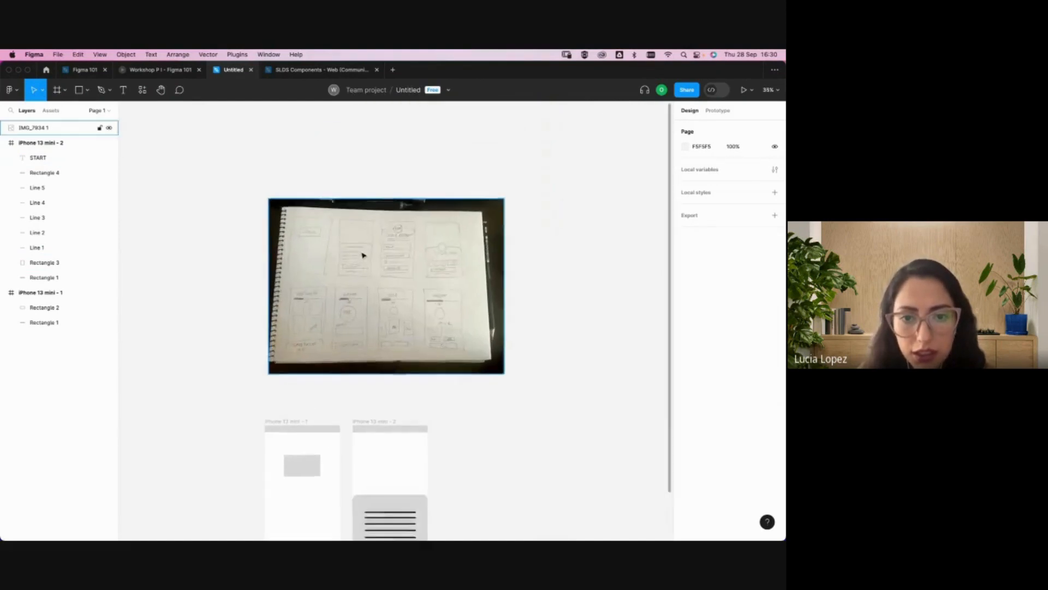
scroll(437, 255, "up", 3)
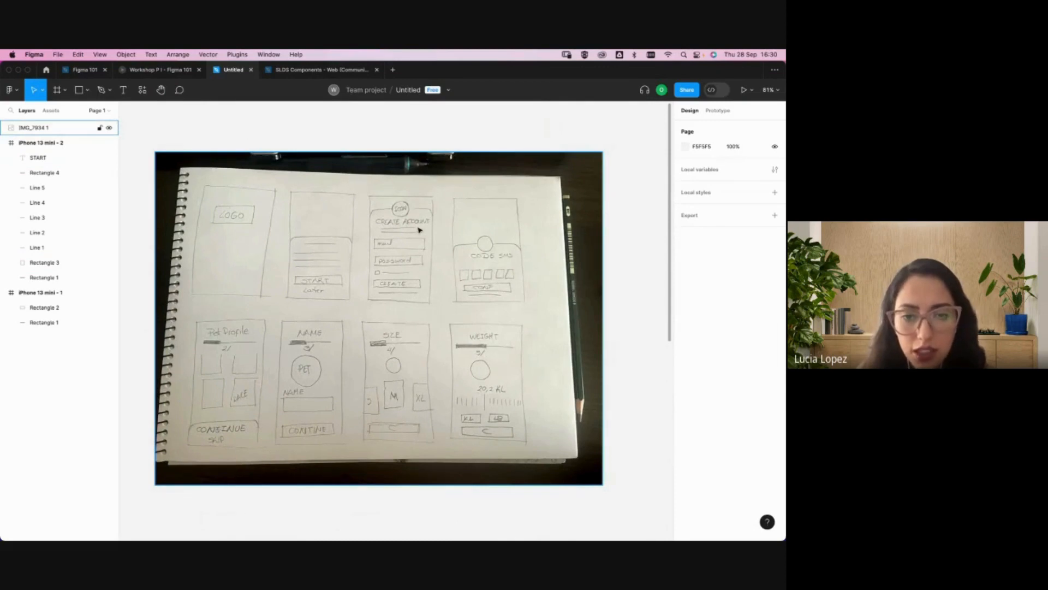
scroll(426, 225, "down", 8)
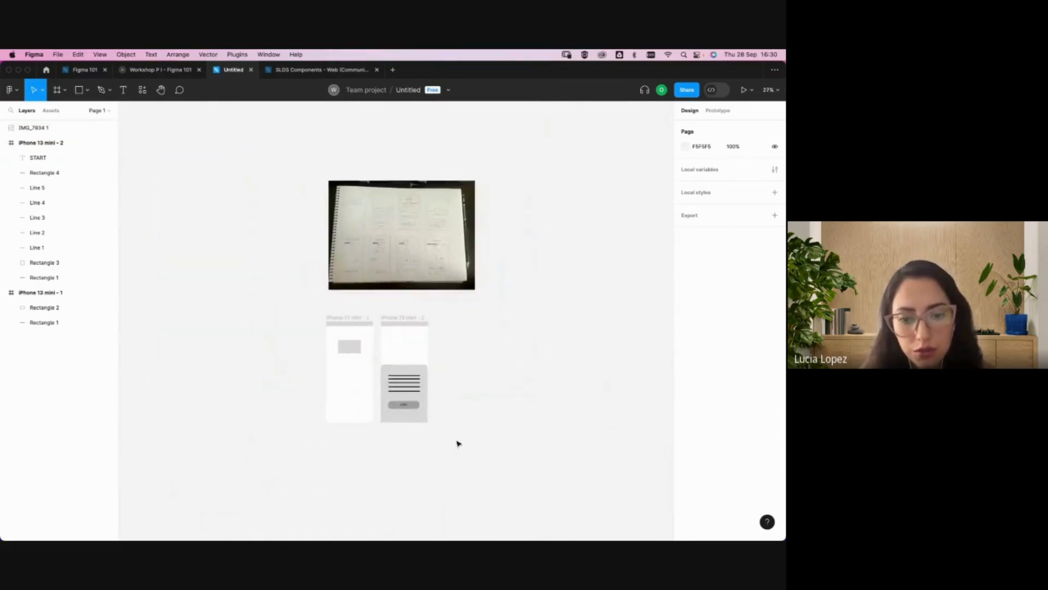
left_click_drag(449, 431, 384, 302)
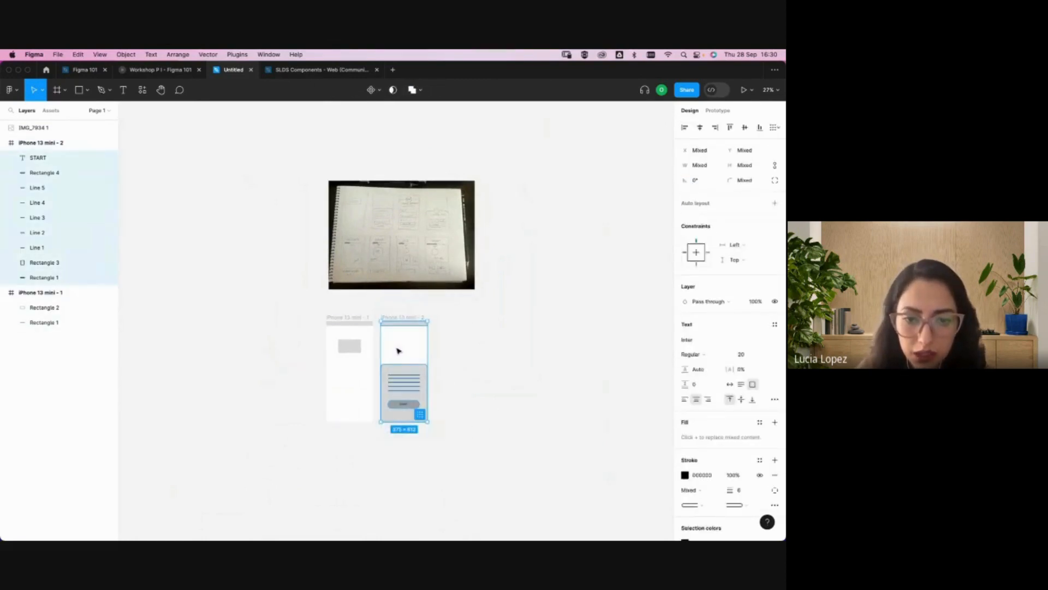
left_click_drag(402, 347, 469, 347, "alt")
key("super+z")
- Duplicate the whole second phone frame and place the copy beside it as the third screen
left_click_drag(447, 435, 381, 305)
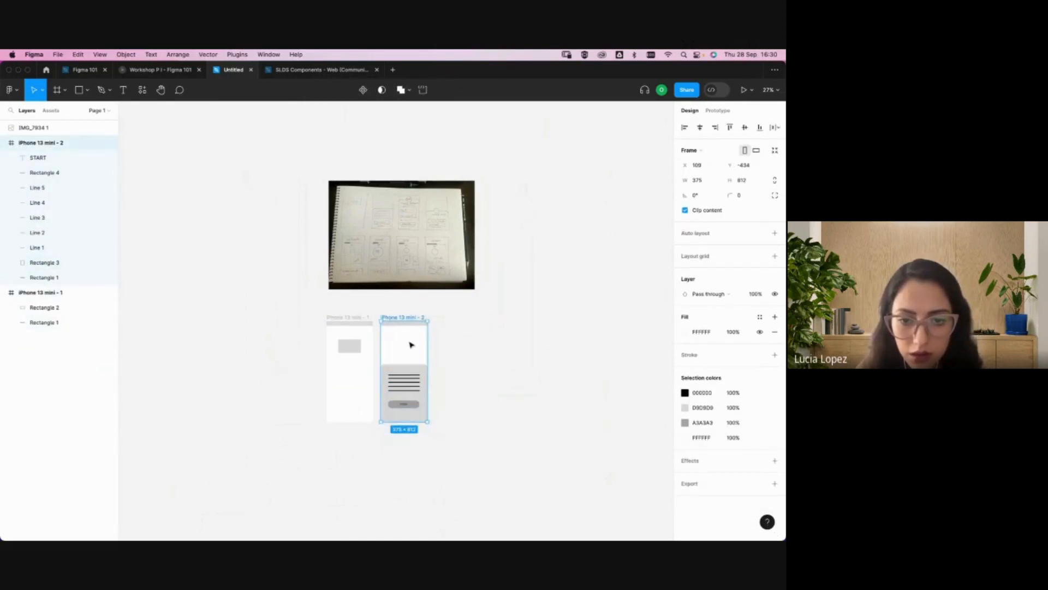
left_click_drag(411, 343, 470, 344, "alt")
left_click(503, 424)
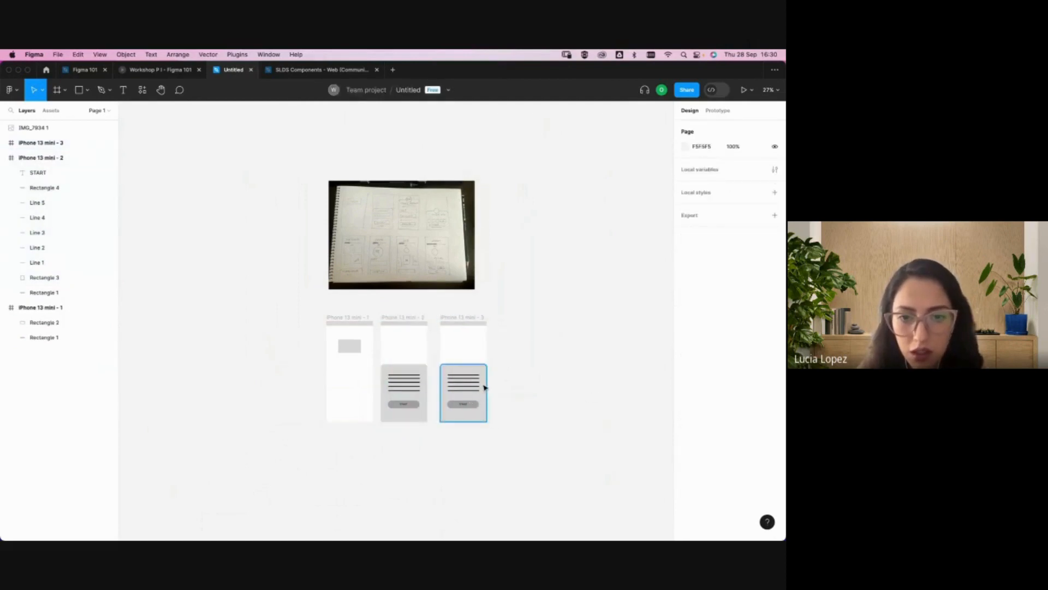
- Delete the grey rounded panel from the third phone frame
scroll(483, 387, "up", 5)
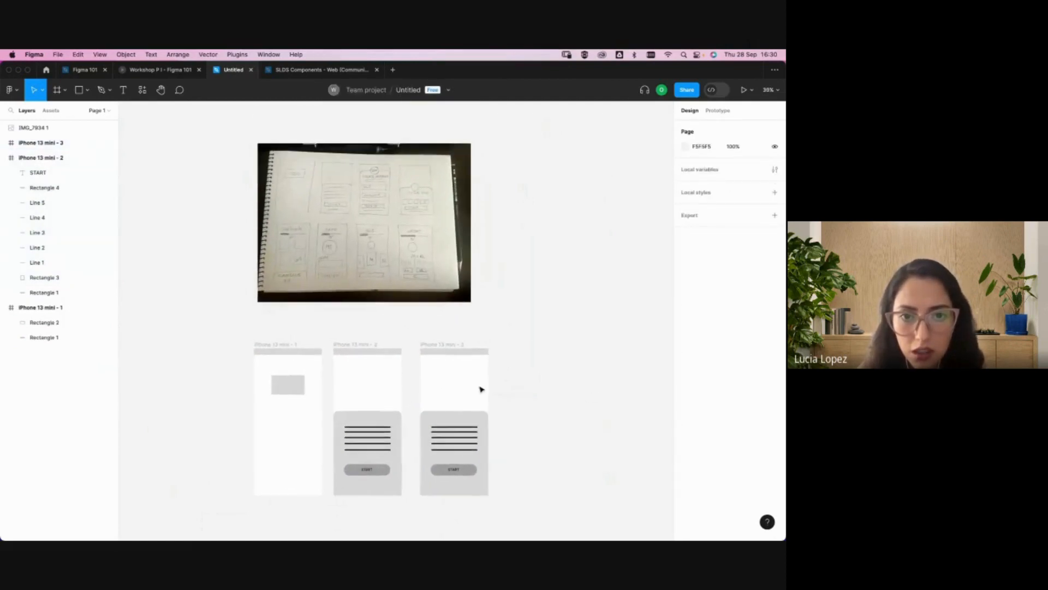
scroll(481, 388, "down", 3)
left_click(469, 390)
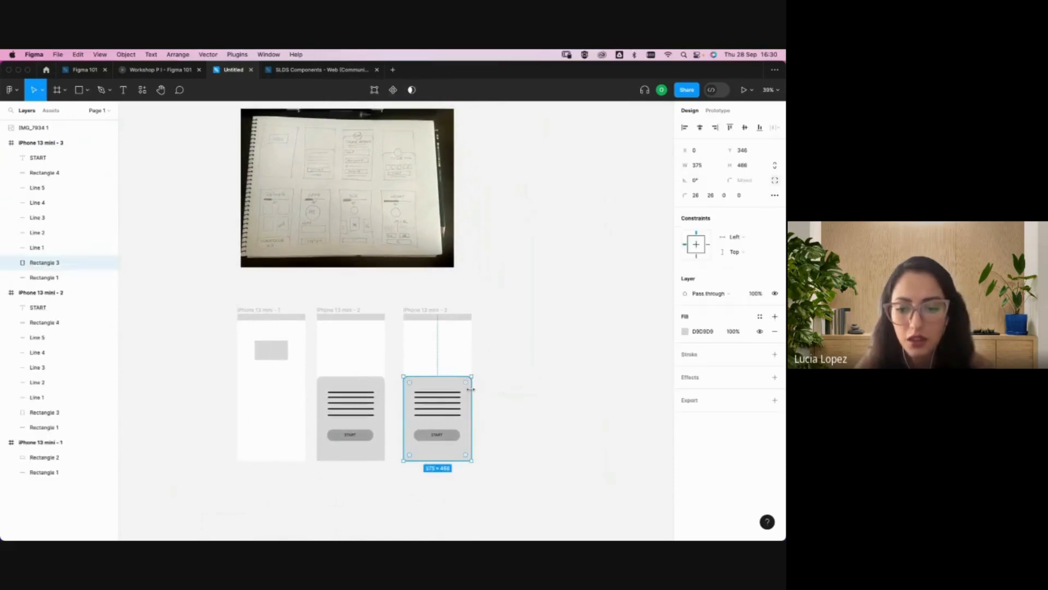
key("Delete")
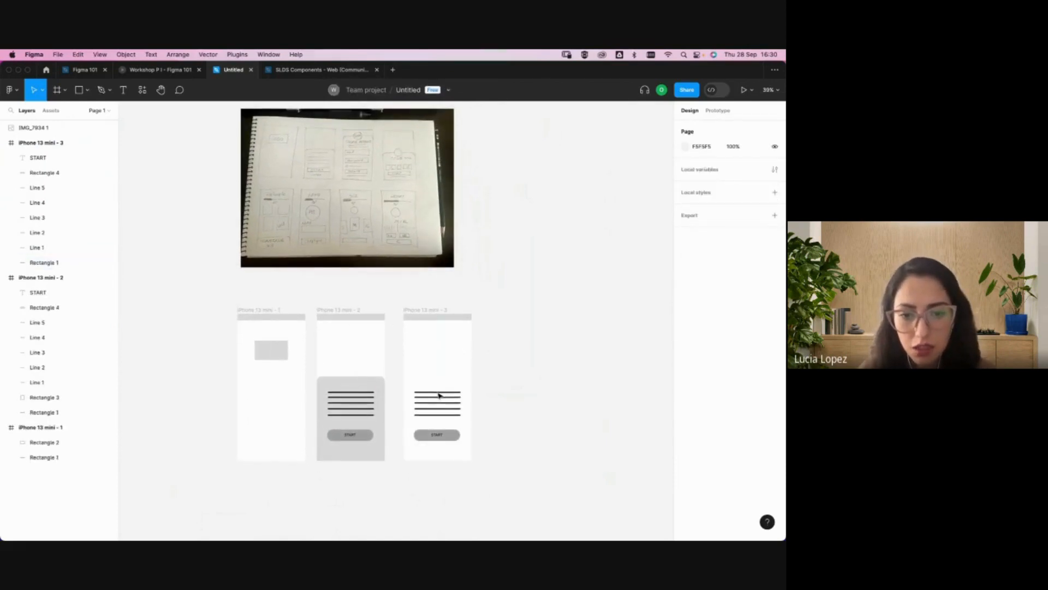
- Delete the five placeholder lines from the third phone frame
left_click(452, 394)
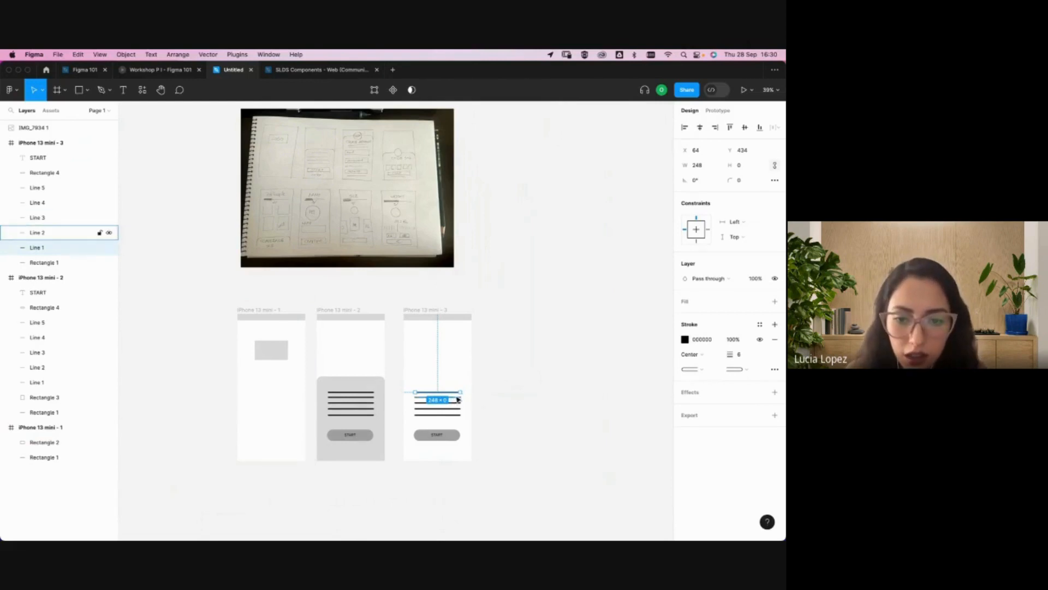
left_click(458, 400, "shift")
left_click(457, 404, "shift")
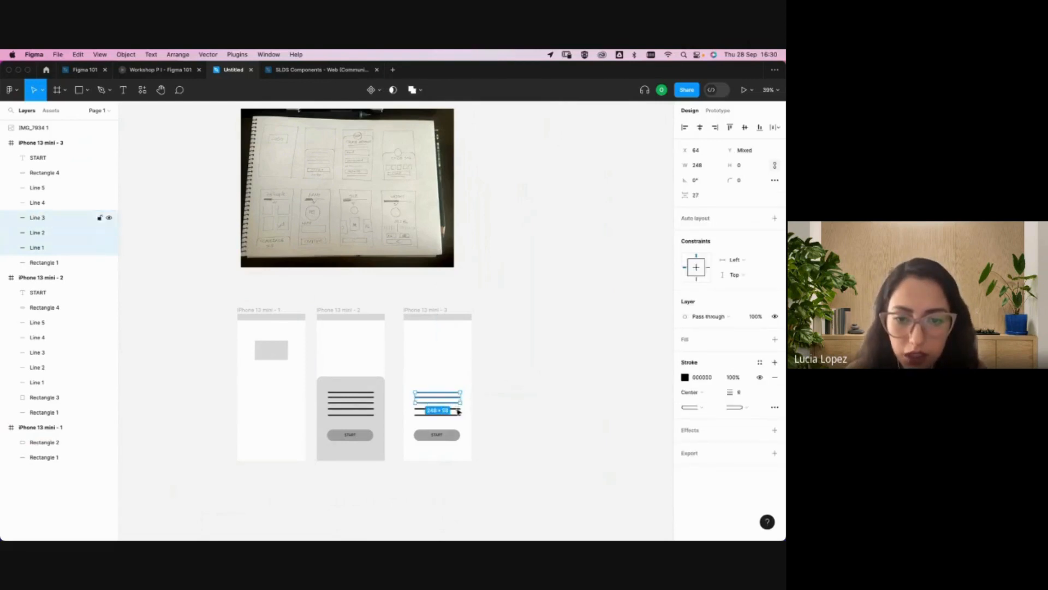
left_click(457, 408, "shift")
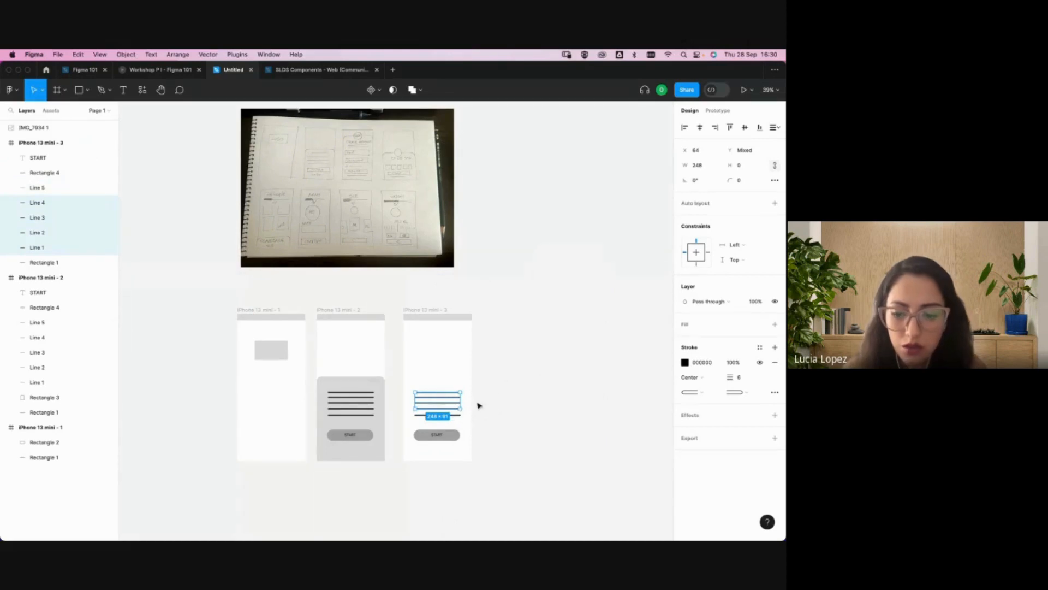
key("Delete")
left_click(459, 416)
key("Delete")
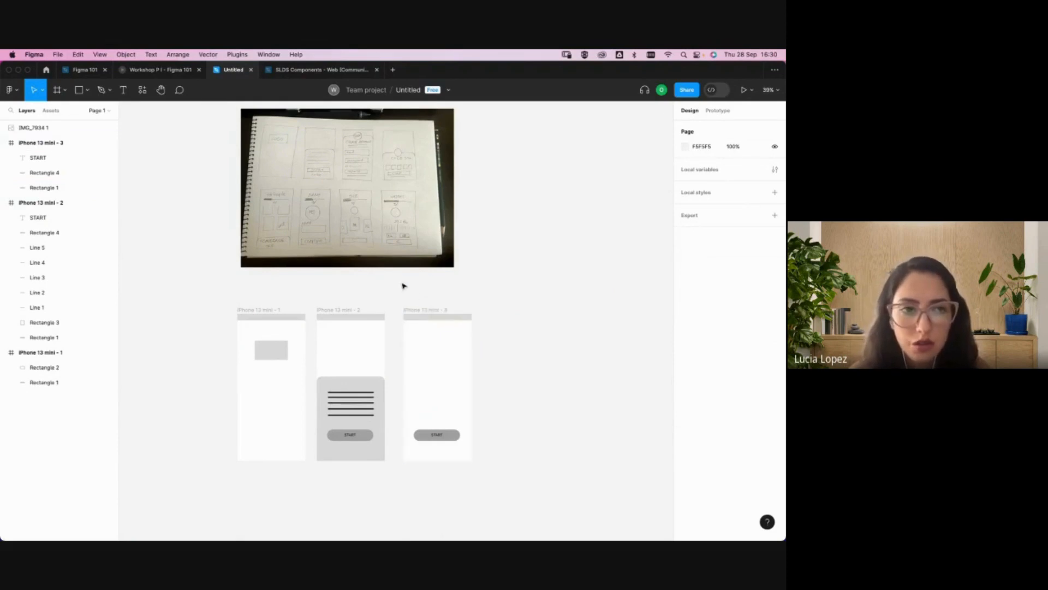
- Copy the second frame's grey rounded panel into the third frame and send it behind the START button
left_click(330, 380)
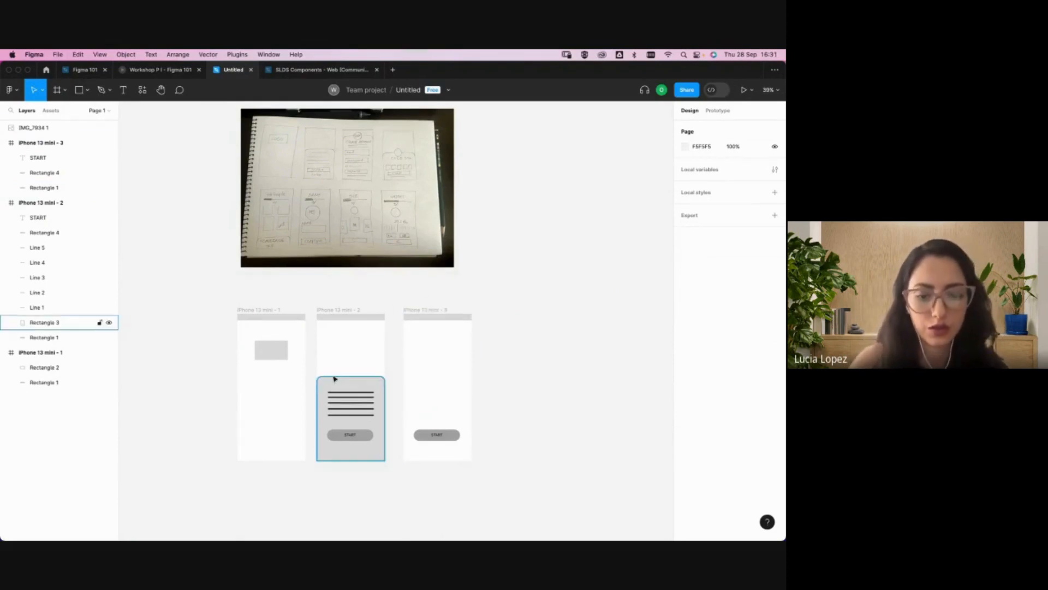
left_click_drag(354, 386, 453, 391)
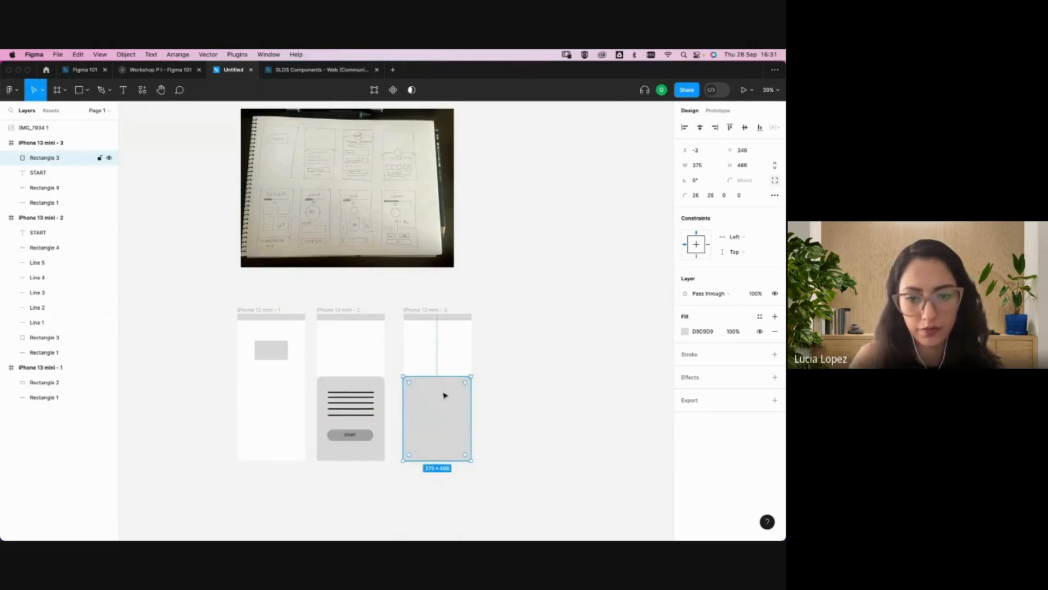
right_click(446, 394)
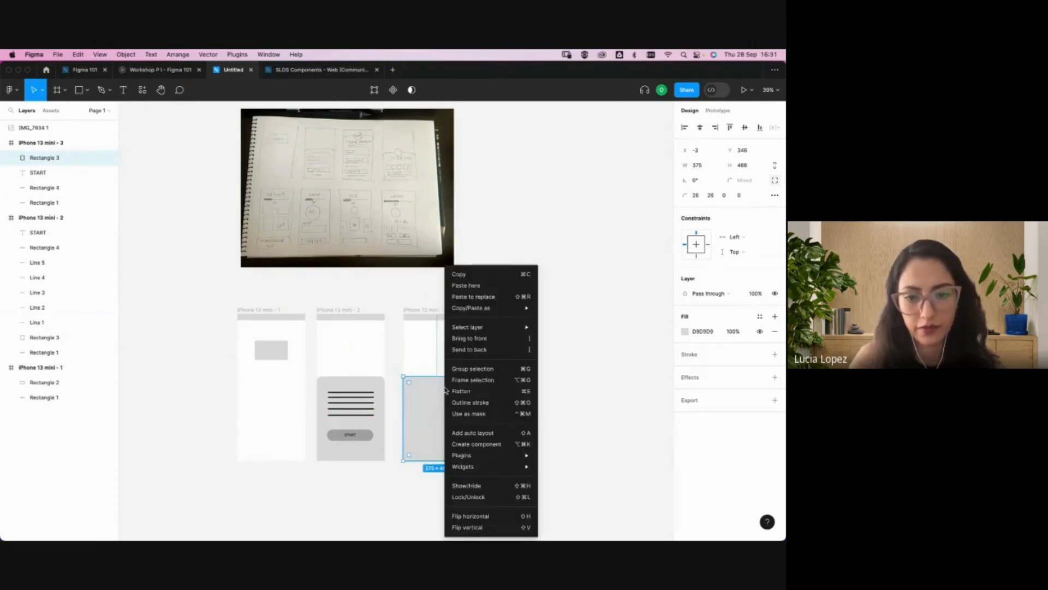
left_click(481, 350)
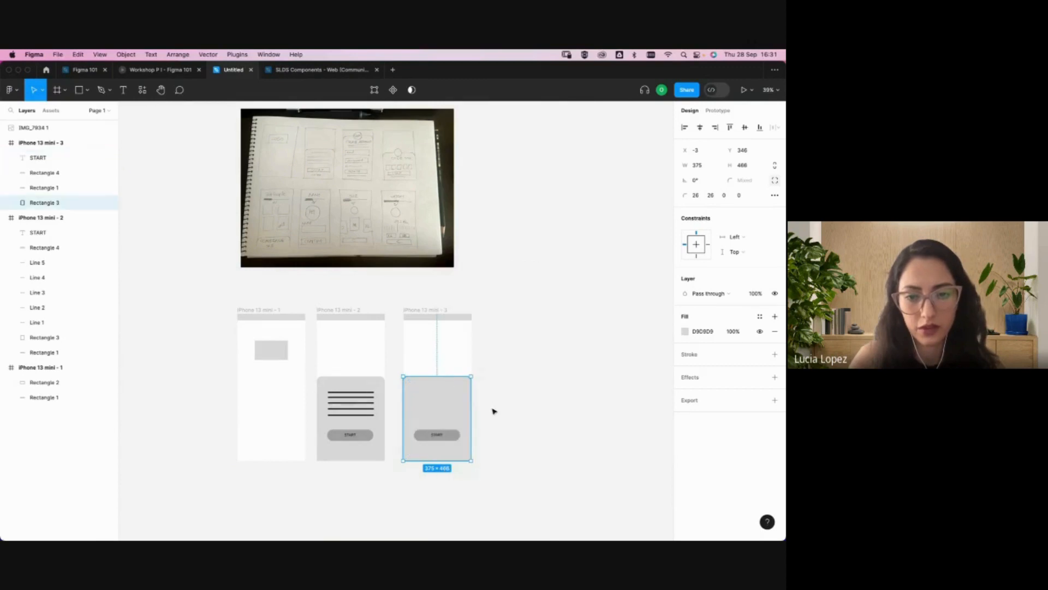
- Extend the third frame's grey panel upward to about 375 by 662 and centre it horizontally in the frame
left_click_drag(444, 368, 442, 340)
left_click(700, 127)
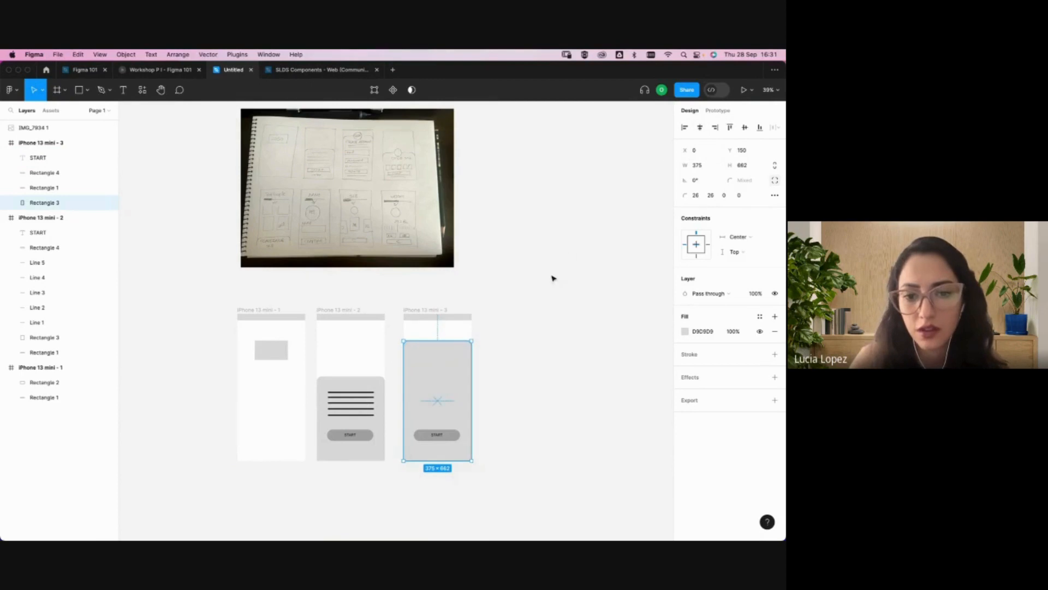
left_click(550, 277)
- Draw a circle about 95 by 95 overlapping the middle of the grey panel's upper edge in the third frame
scroll(371, 142, "up", 2)
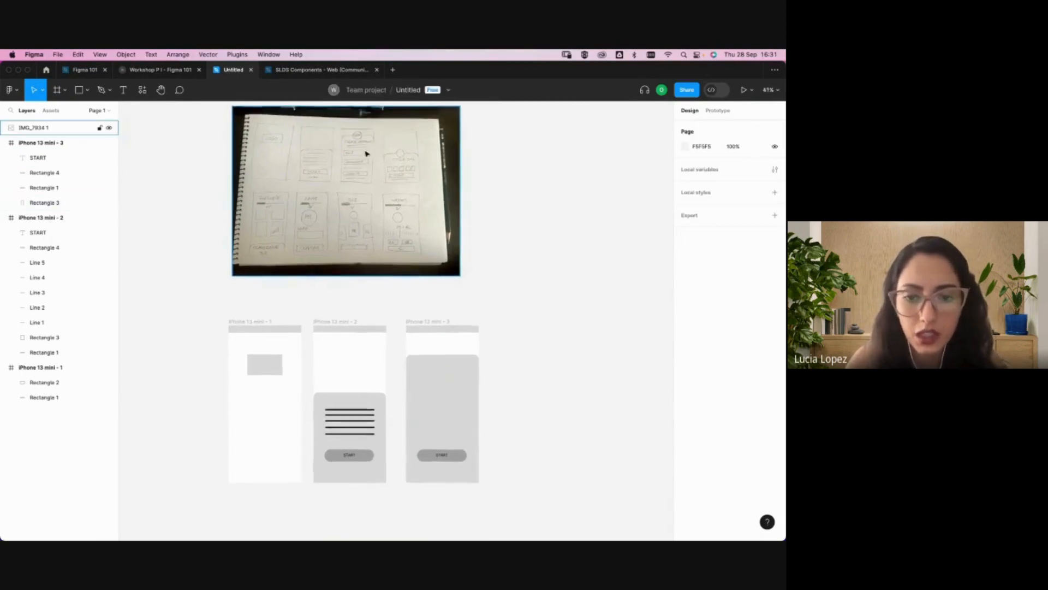
scroll(361, 136, "up", 10)
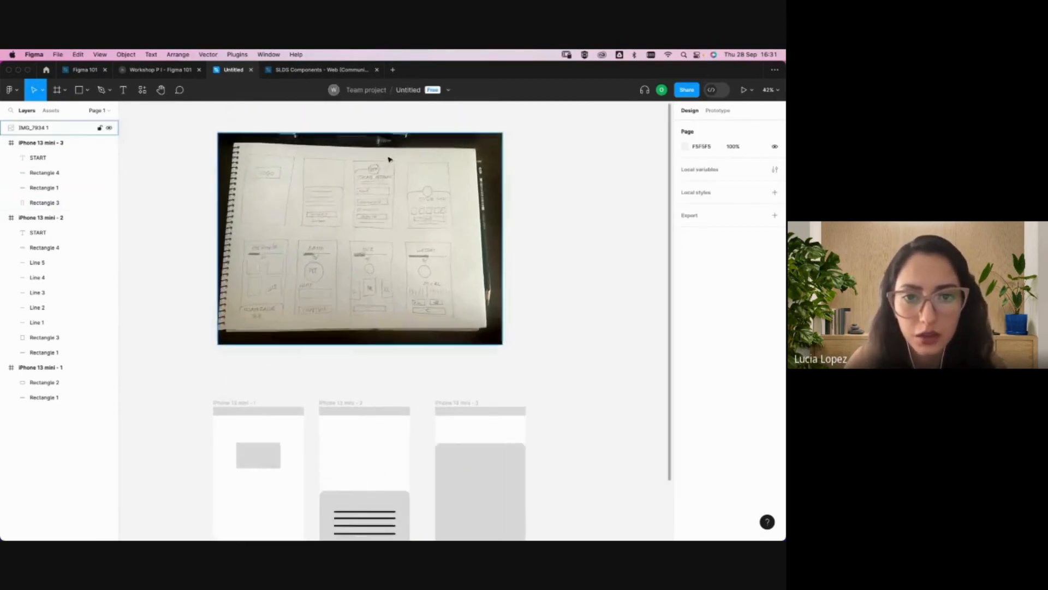
scroll(366, 169, "down", 2)
scroll(374, 180, "down", 5)
scroll(379, 180, "down", 5)
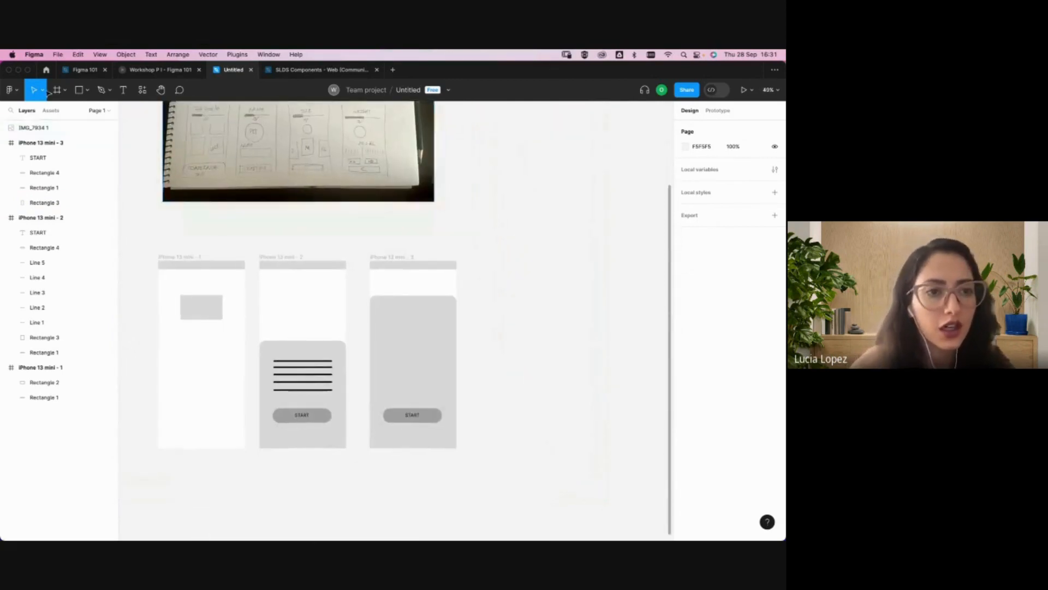
left_click(87, 91)
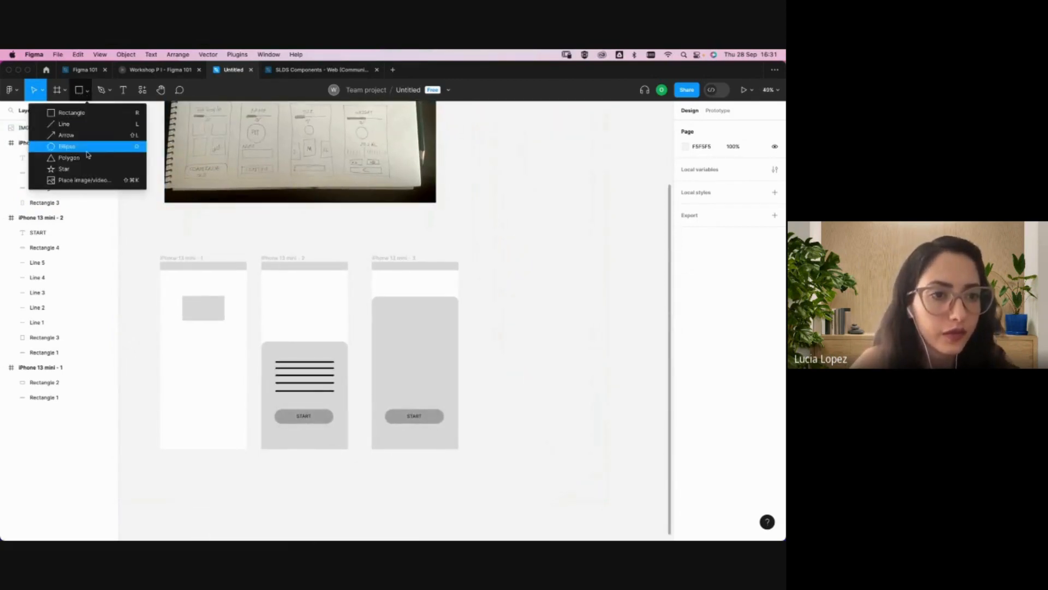
key("Escape")
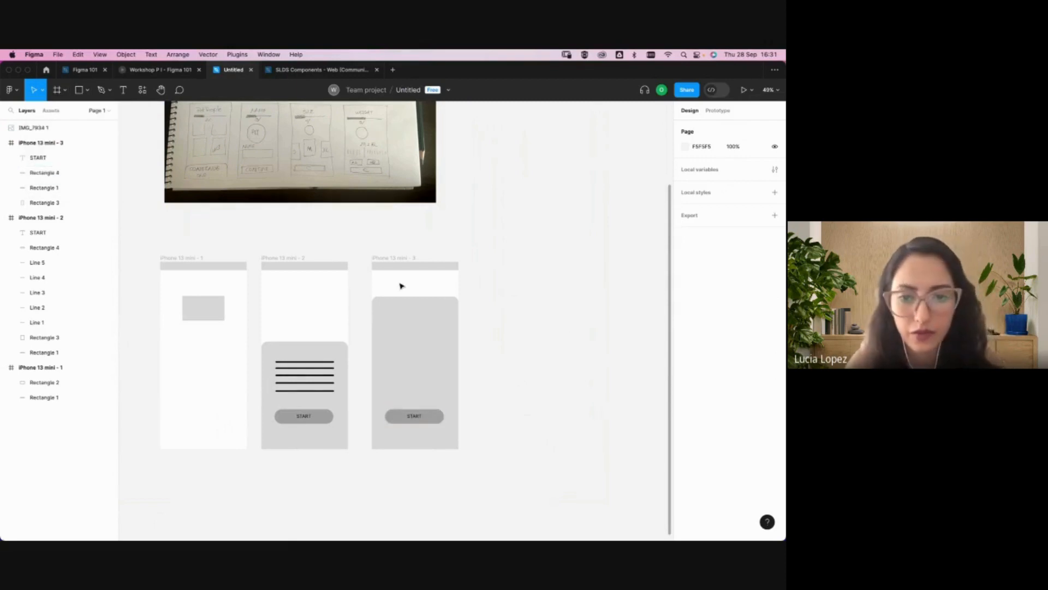
left_click(86, 91)
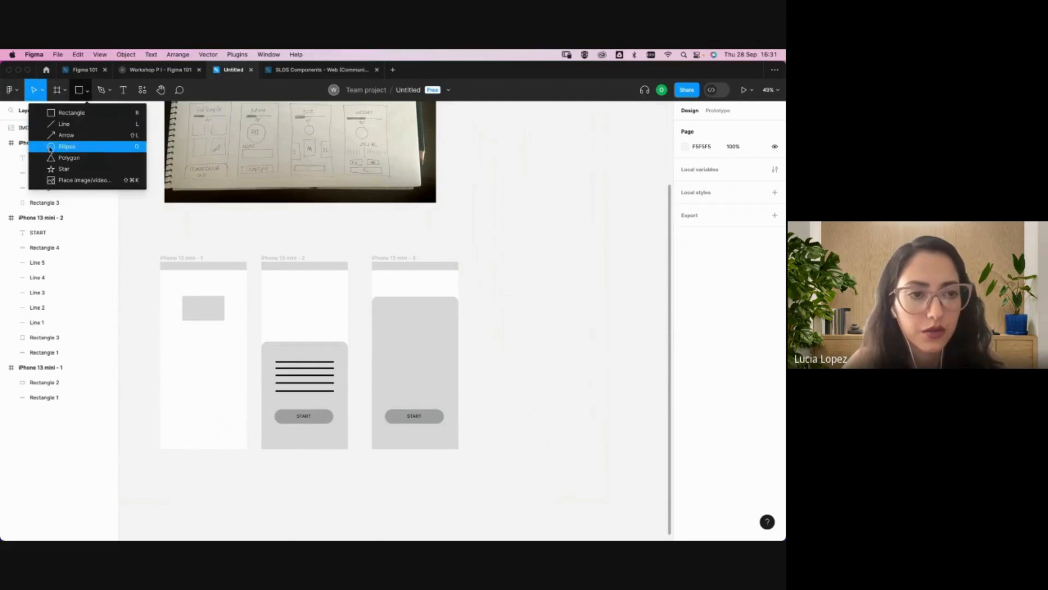
left_click(52, 148)
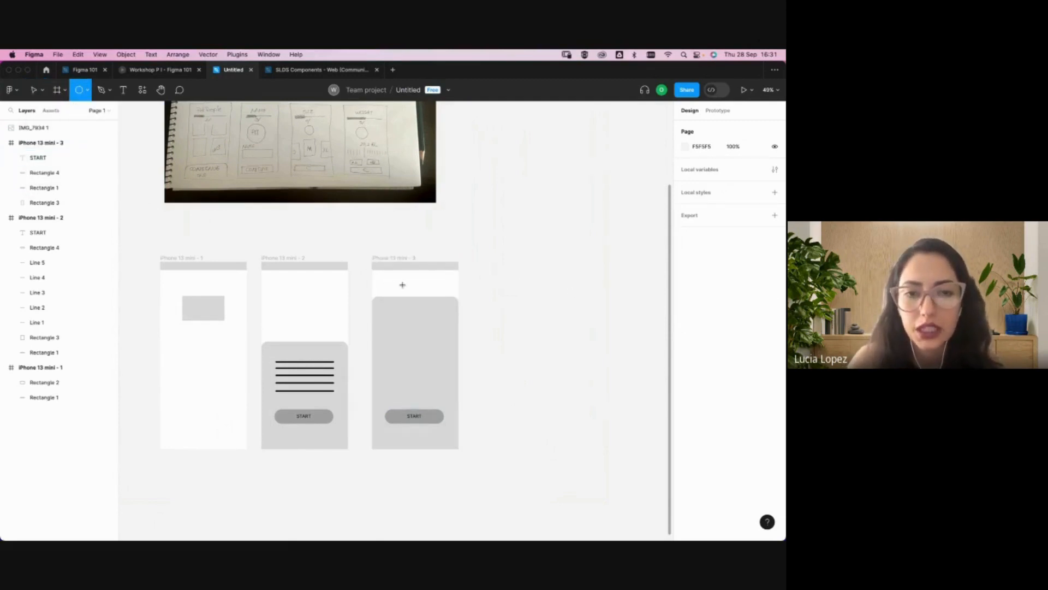
mouse_move(399, 283)
left_mouse_down()
mouse_move(435, 308)
mouse_move(414, 291)
mouse_move(512, 291)
mouse_move(527, 312)
mouse_move(413, 294)
left_mouse_up()
left_click(499, 289)
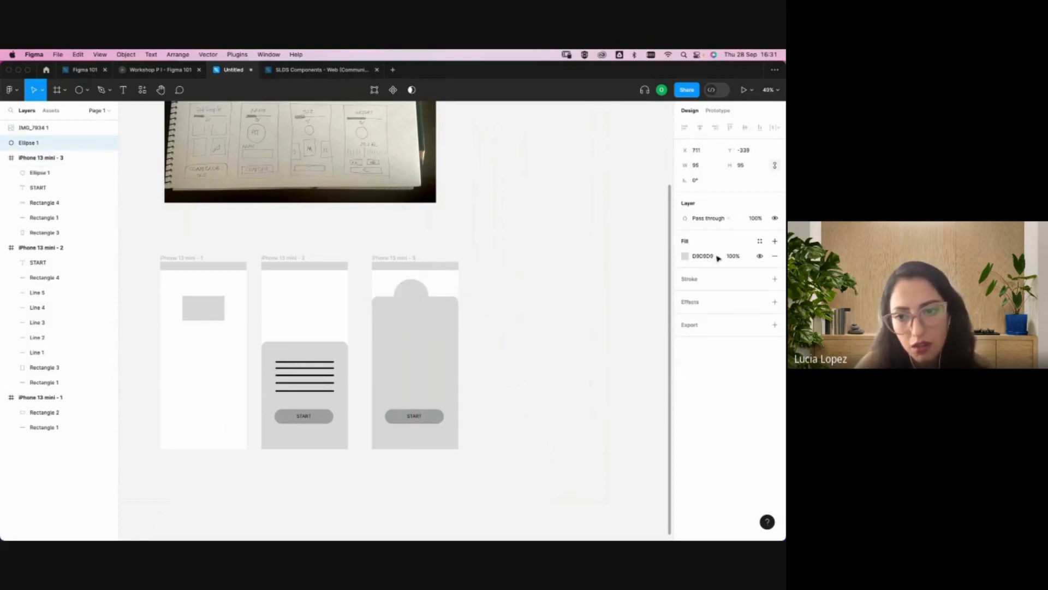
- Change the fill of the smaller circle in the third frame to white, FFFFFF
left_click(759, 302)
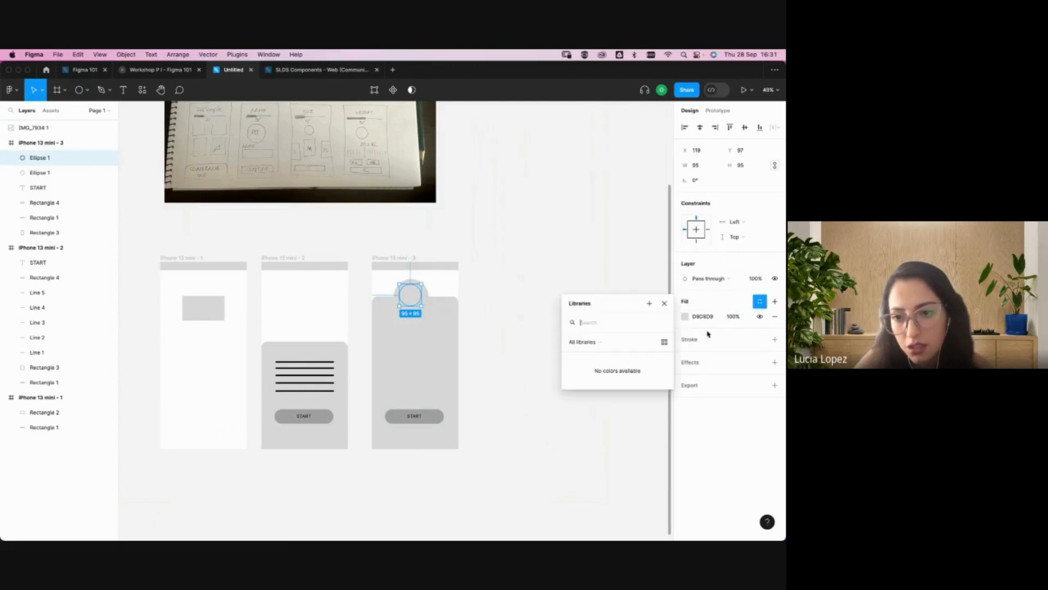
left_click(685, 317)
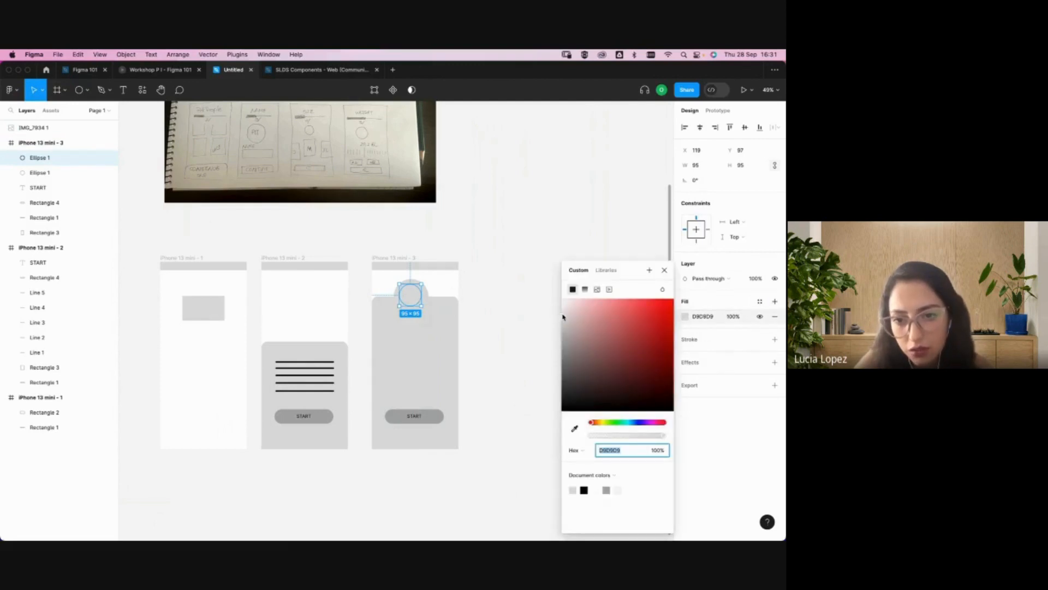
left_click(513, 267)
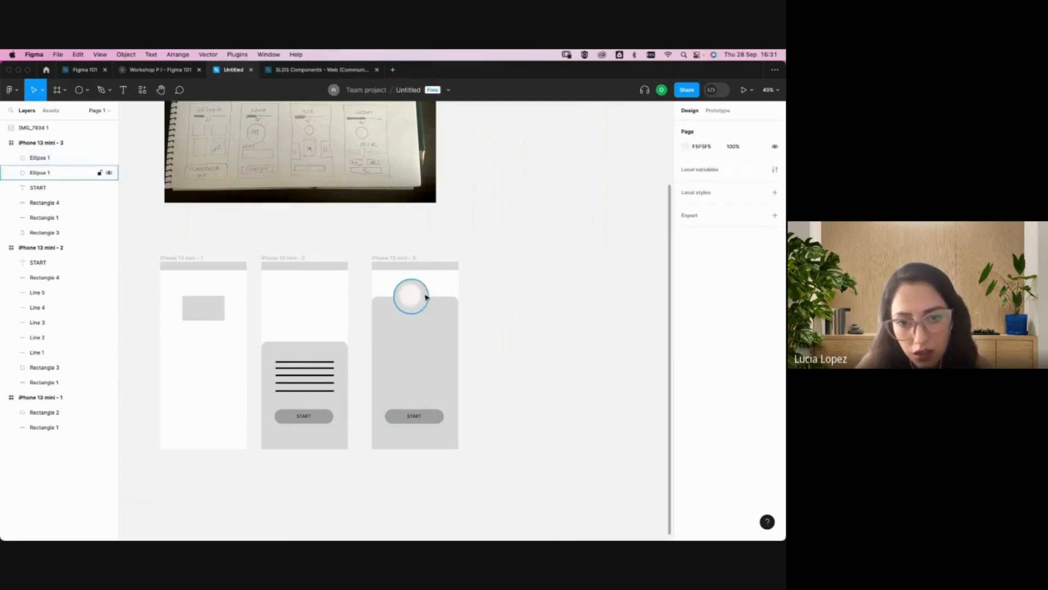
left_click(426, 295)
left_click(686, 318)
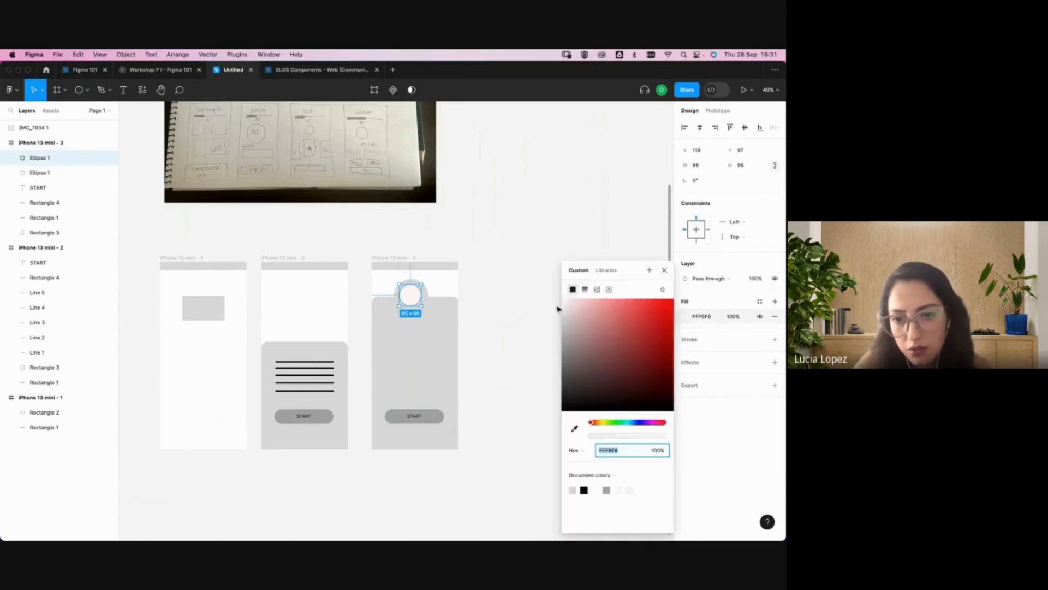
left_click(488, 252)
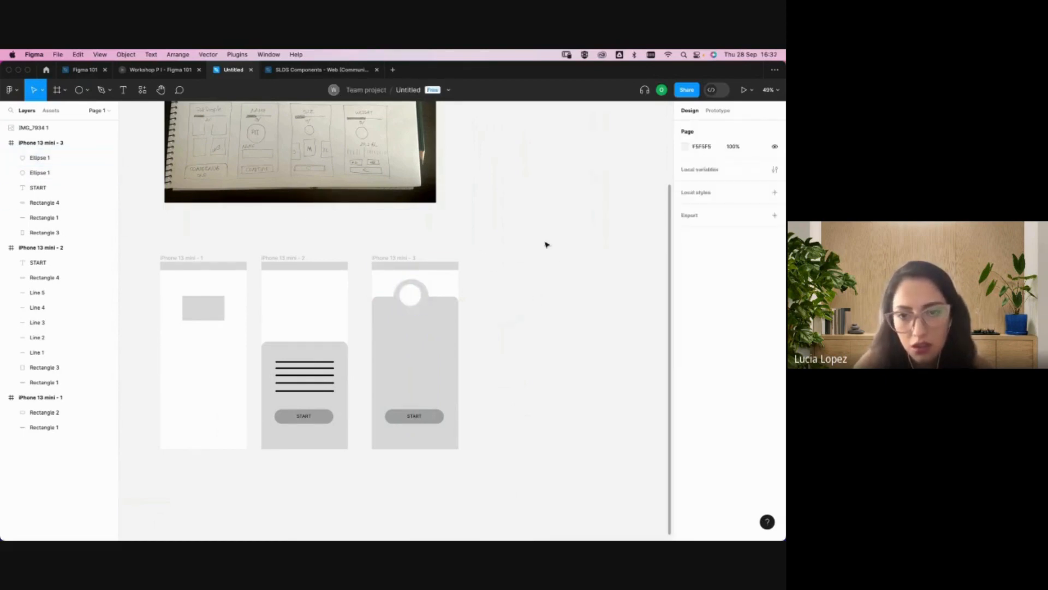
- Centre the white circle and the larger grey circle horizontally in the third frame, keeping the white one inside the grey one
left_click(410, 295)
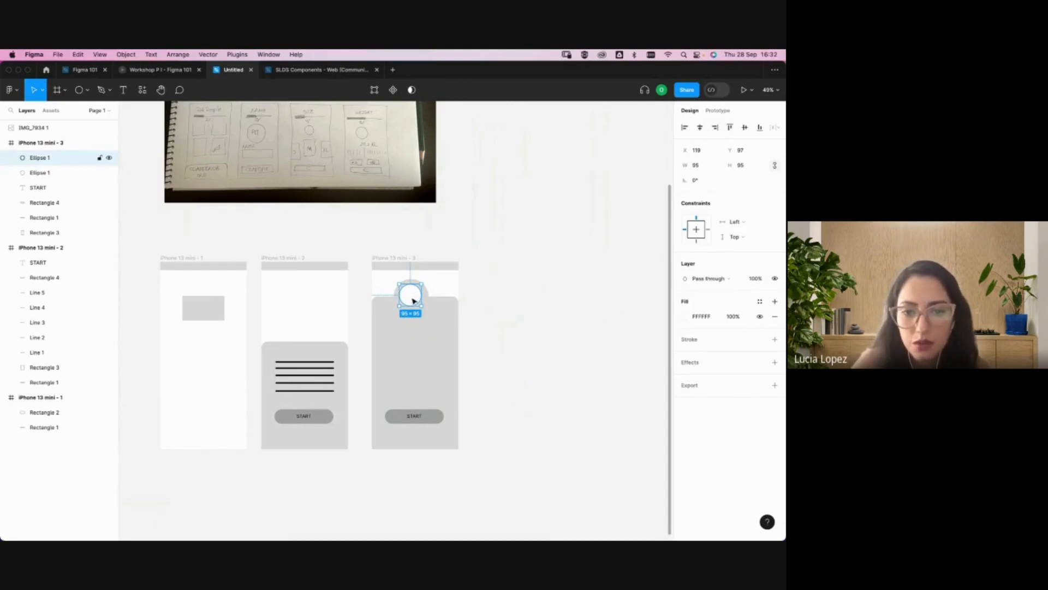
mouse_move(410, 301)
left_mouse_down()
mouse_move(398, 300)
mouse_move(407, 311)
left_mouse_up()
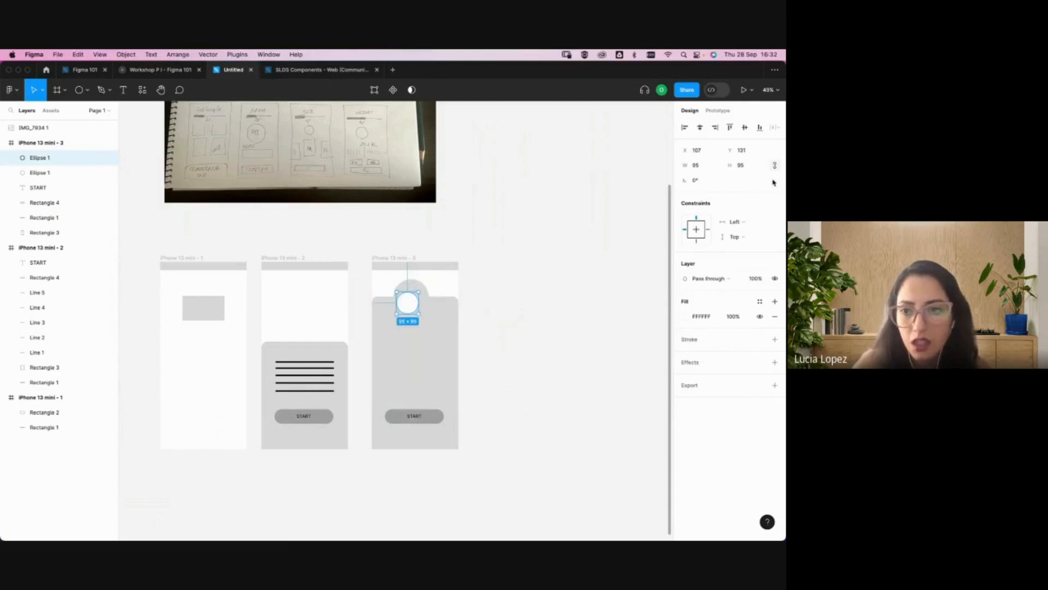
left_click(701, 128)
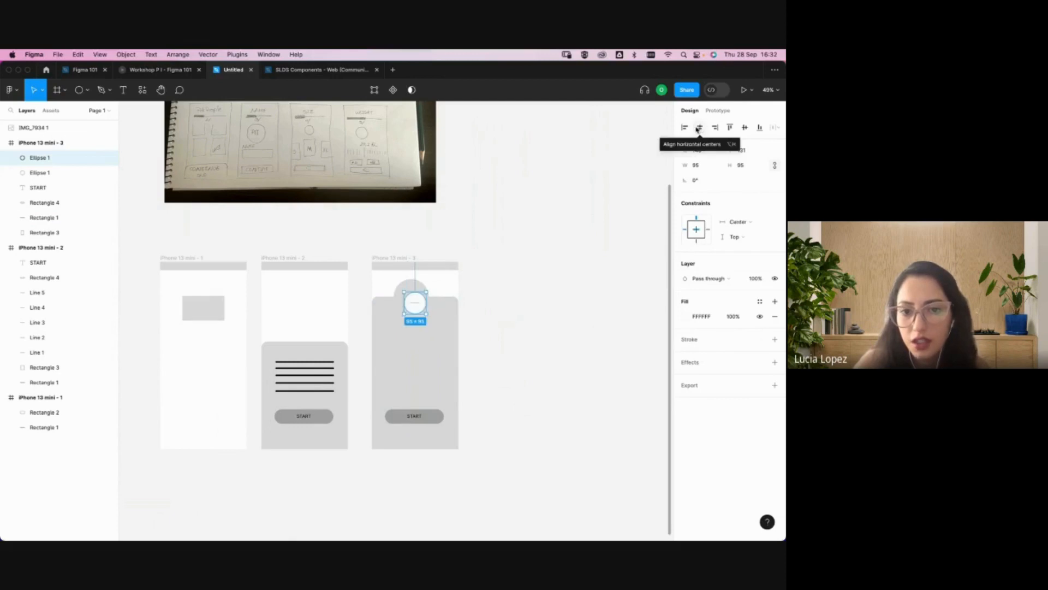
left_click_drag(416, 304, 415, 296)
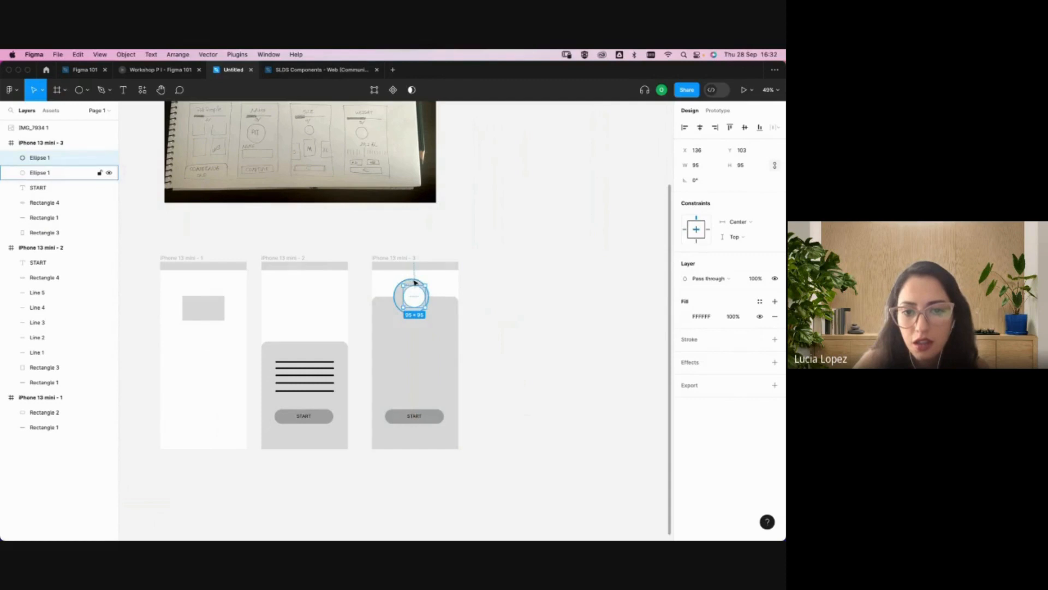
left_click(407, 281)
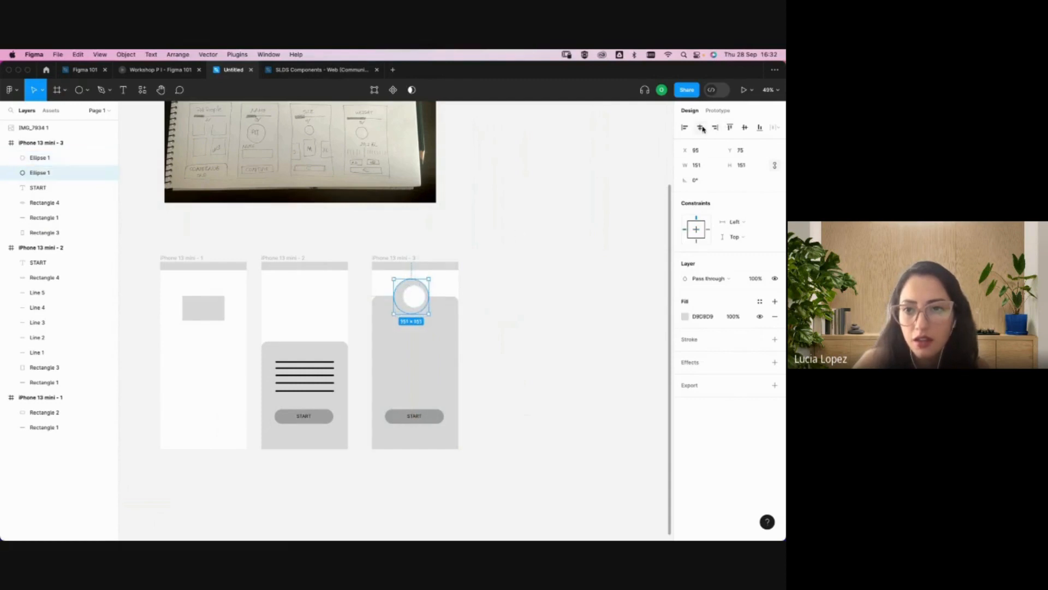
left_click(701, 128)
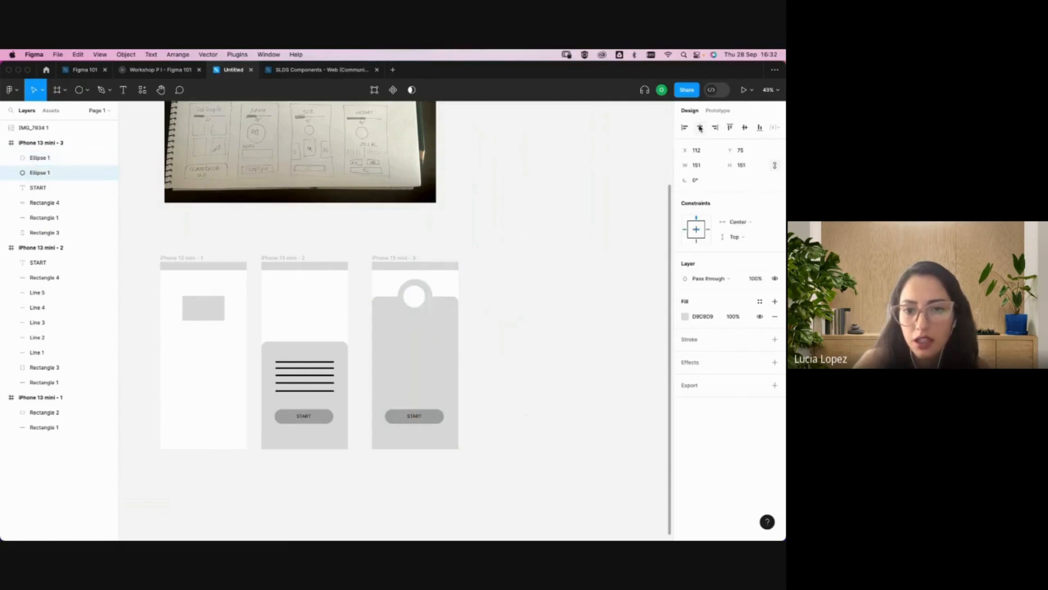
- Align the horizontal and vertical centres of the white and grey circles with each other
left_click(419, 300, "shift")
left_click(699, 127)
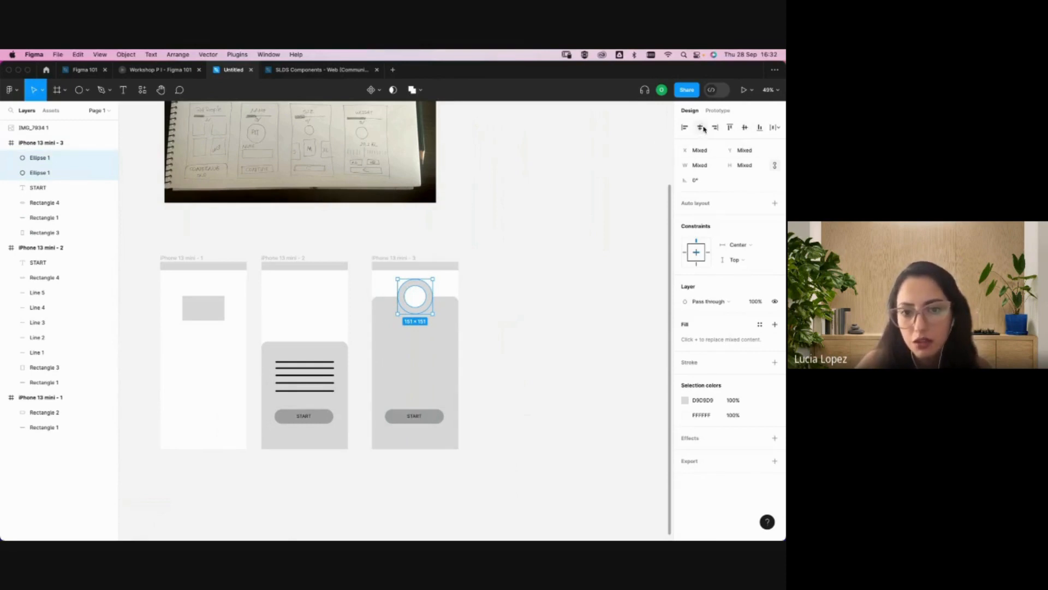
left_click(745, 129)
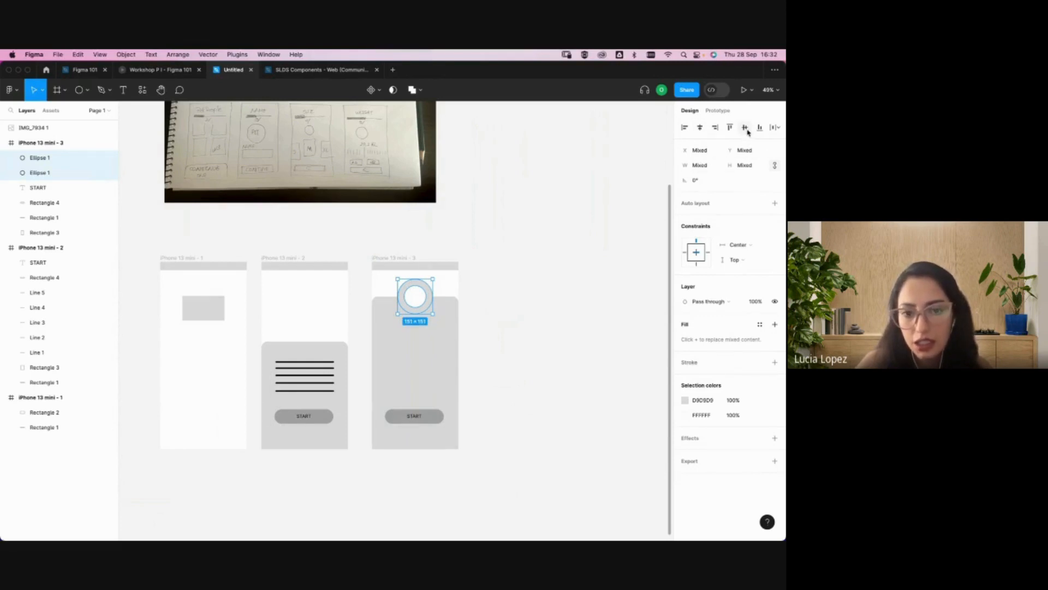
left_click(588, 310)
- Try centring the white circle and the grey circle vertically in the third frame, and undo both alignments
left_click(393, 258)
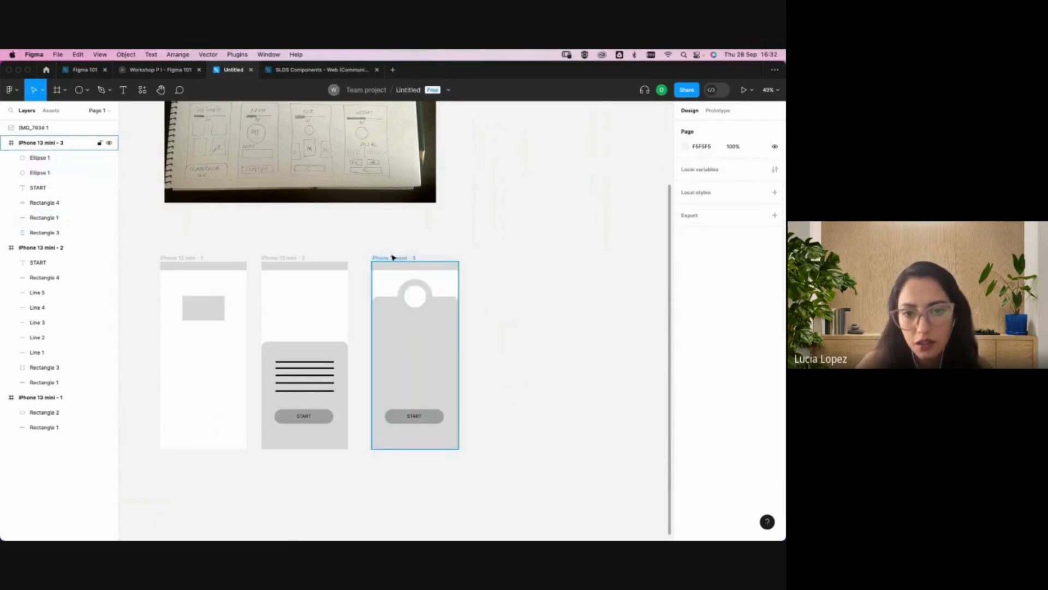
left_click(423, 297)
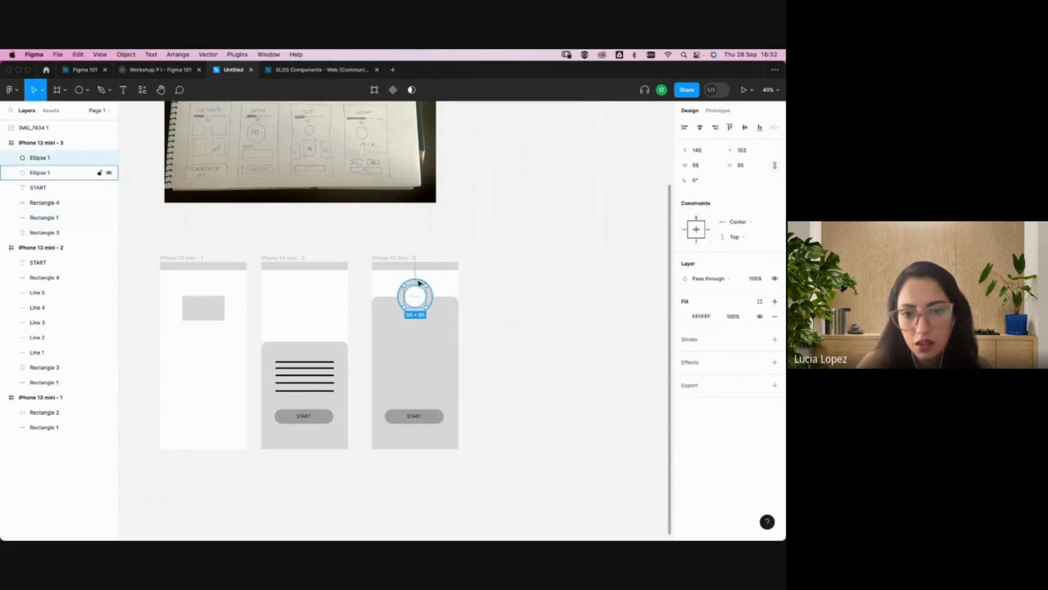
left_click(431, 289, "shift")
left_click(433, 318)
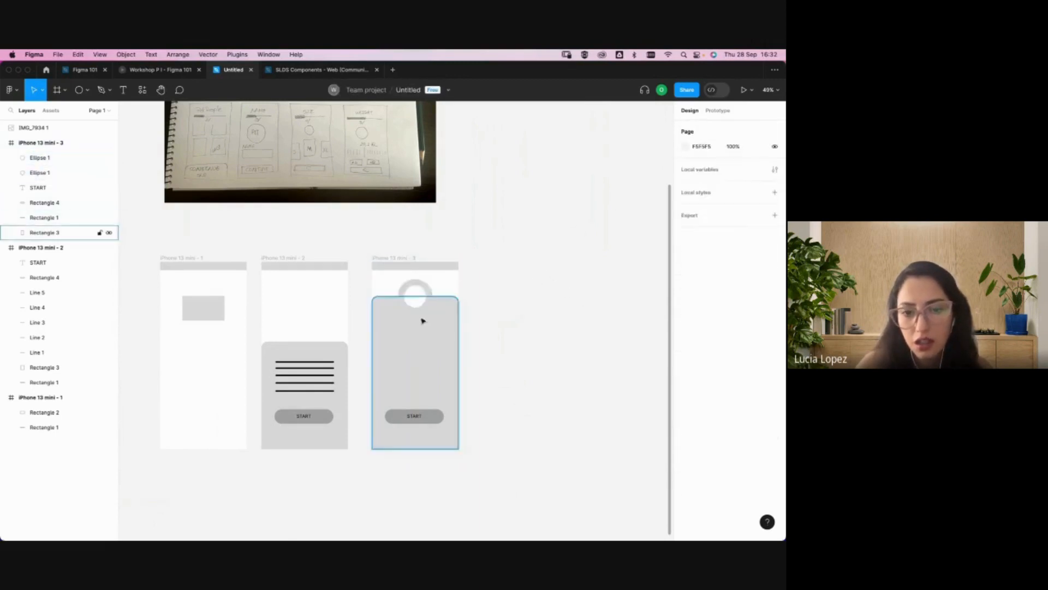
left_click(414, 295)
left_click(748, 128)
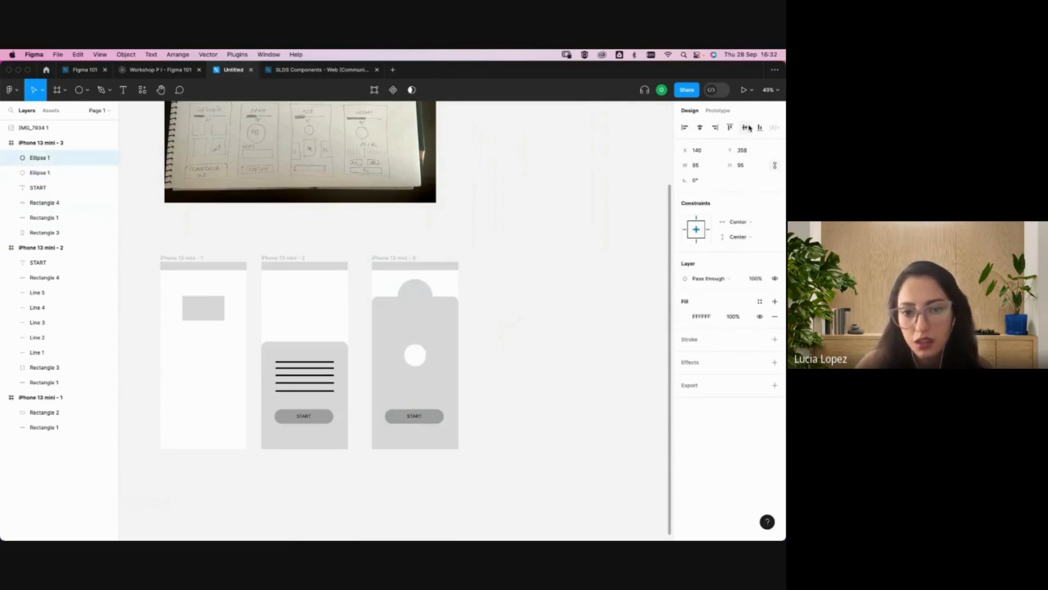
left_click(65, 173)
left_click(745, 128)
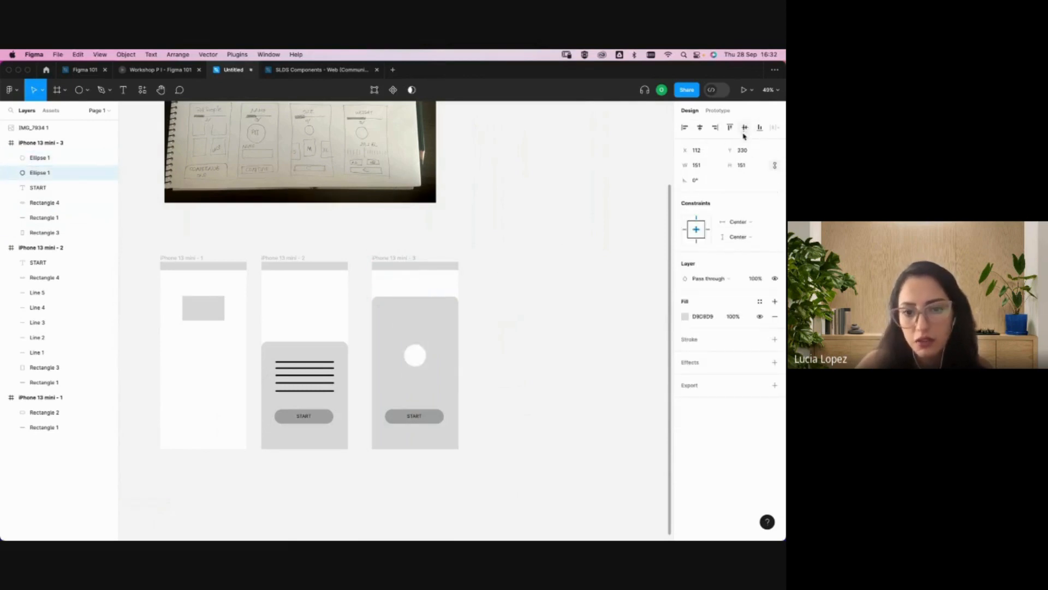
key("super+z")
key("super+z")
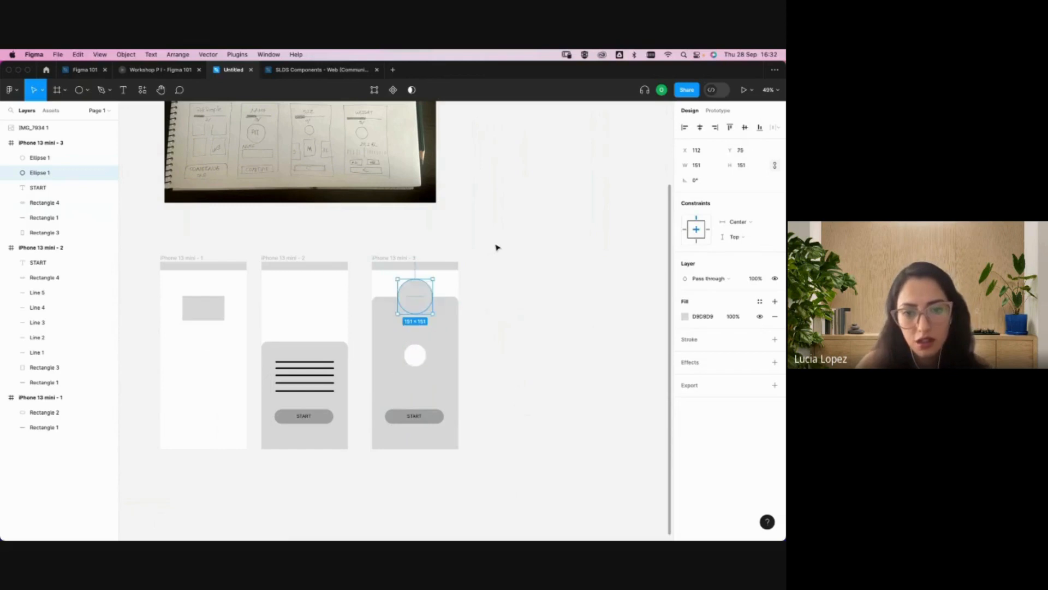
key("super+z")
left_click(529, 246)
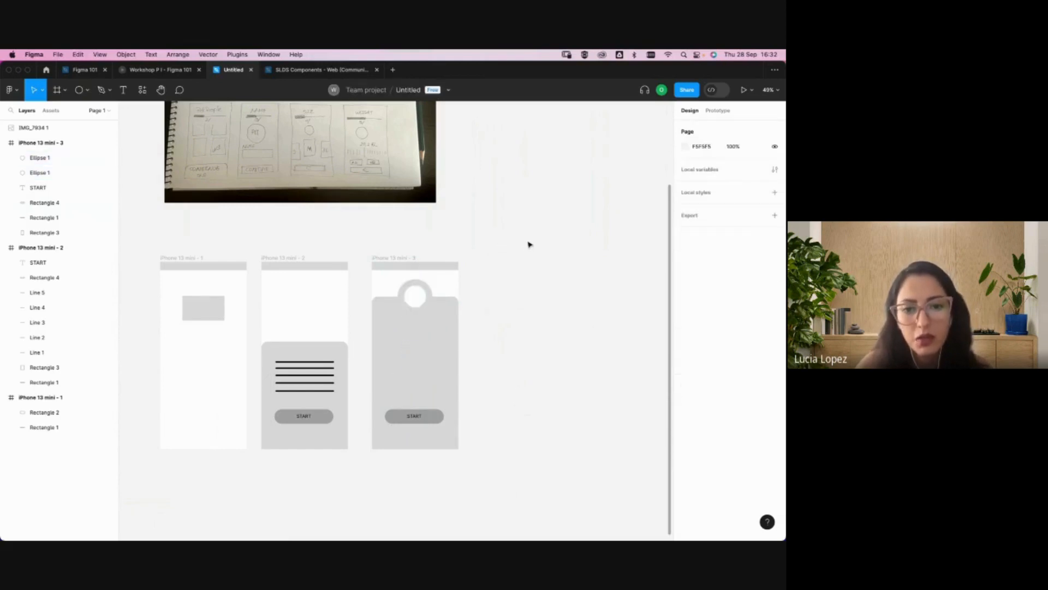
scroll(519, 273, "up", 2)
scroll(520, 302, "up", 3)
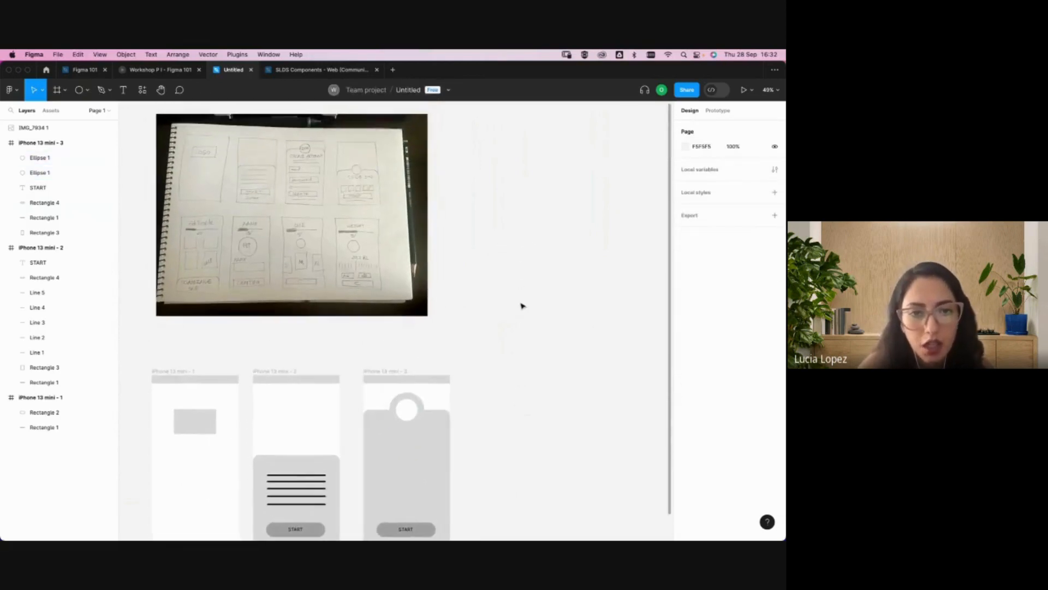
scroll(519, 309, "down", 3)
scroll(518, 309, "up", 1)
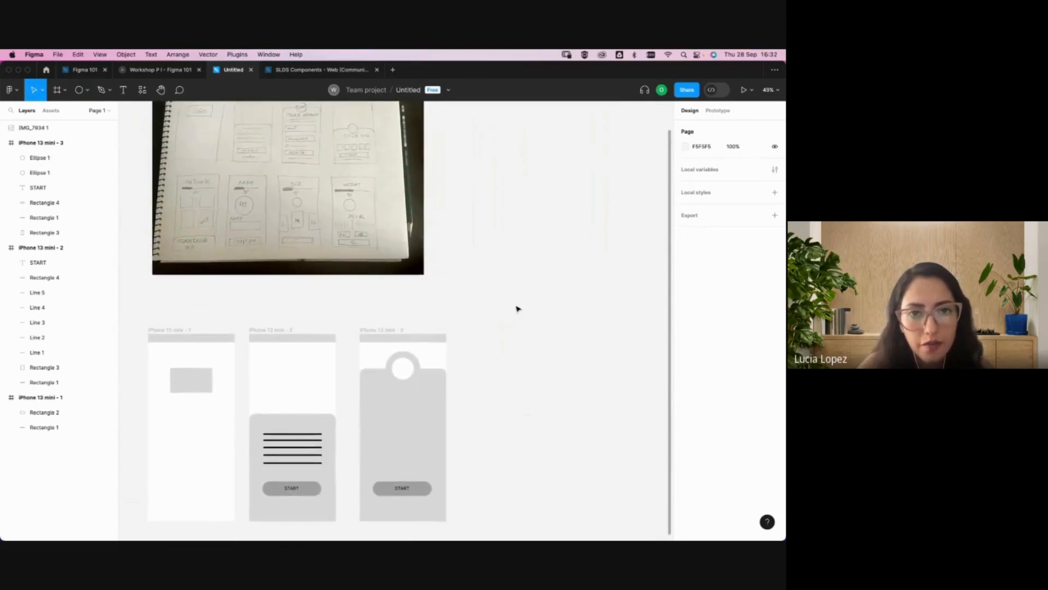
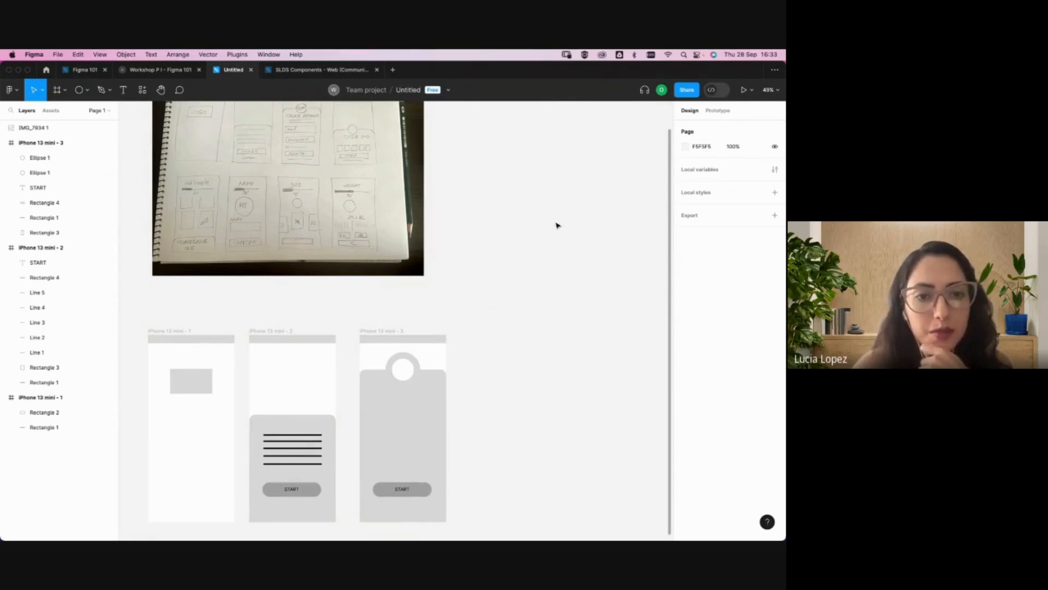
- Open the Figma Community and browse its Design systems category
left_click(47, 70)
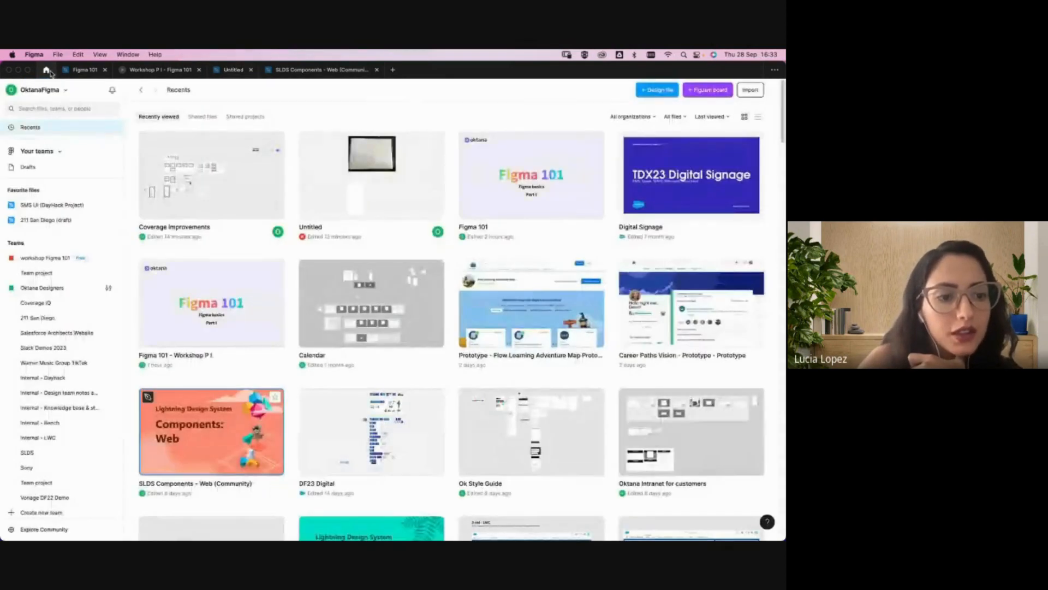
scroll(77, 358, "down", 1)
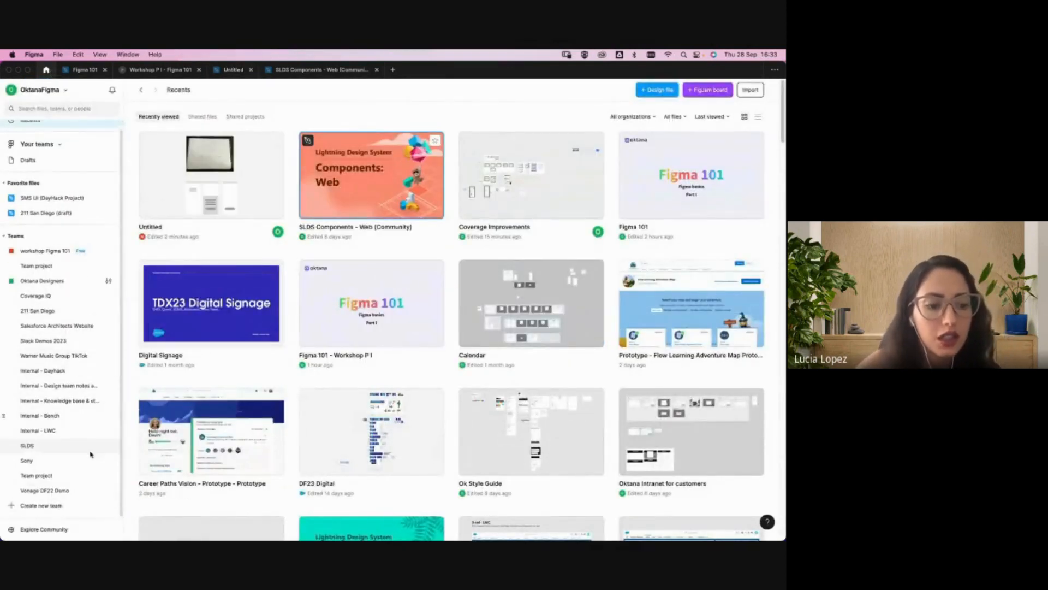
left_click(55, 530)
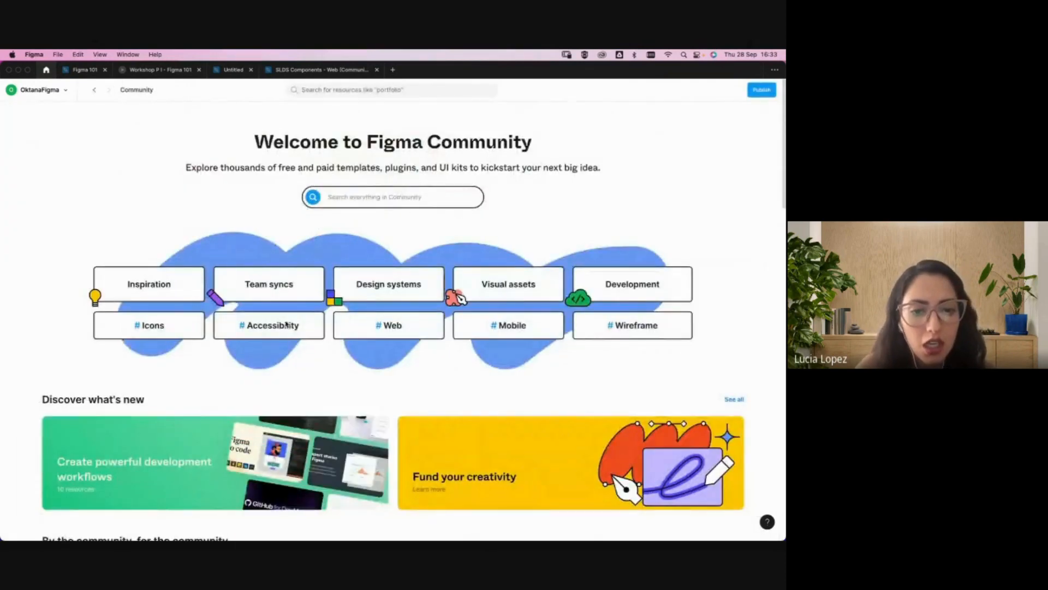
left_click(417, 282)
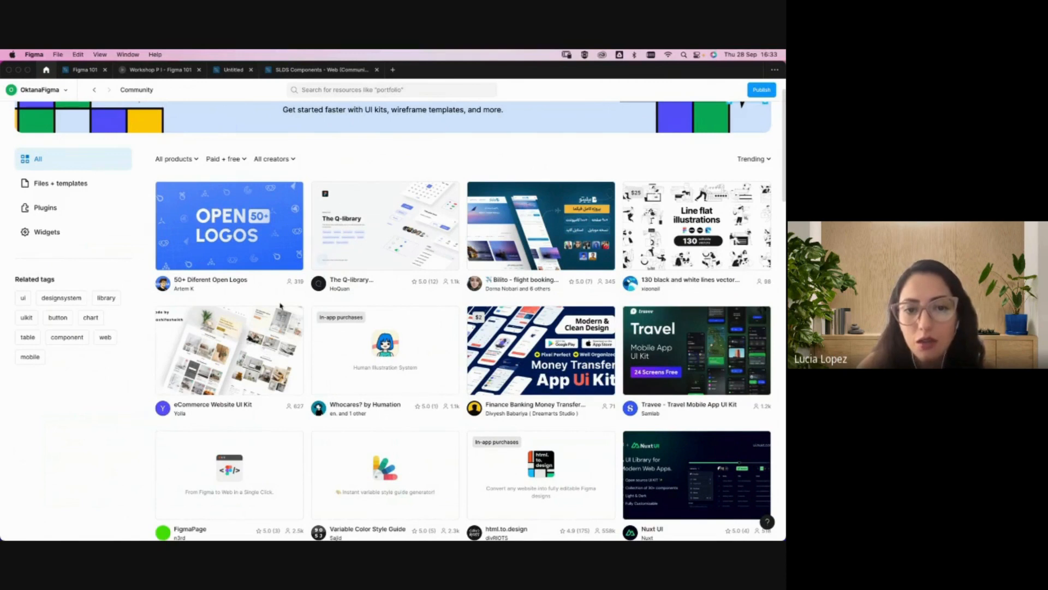
- Switch to the SLDS Components - Web (Community) file and enlarge its page list to show more component pages
left_click(233, 70)
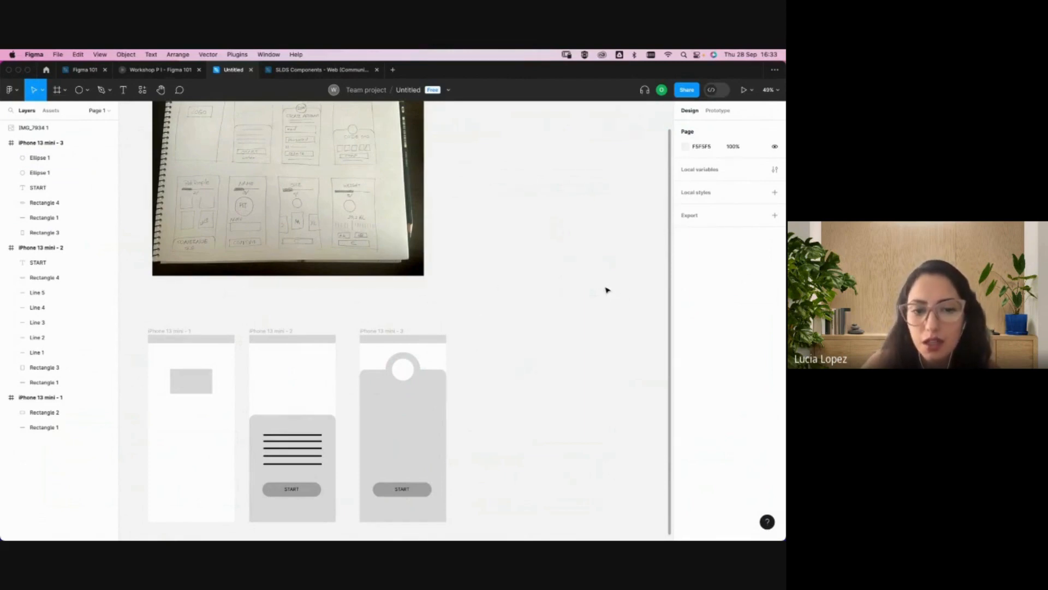
scroll(241, 347, "down", 3)
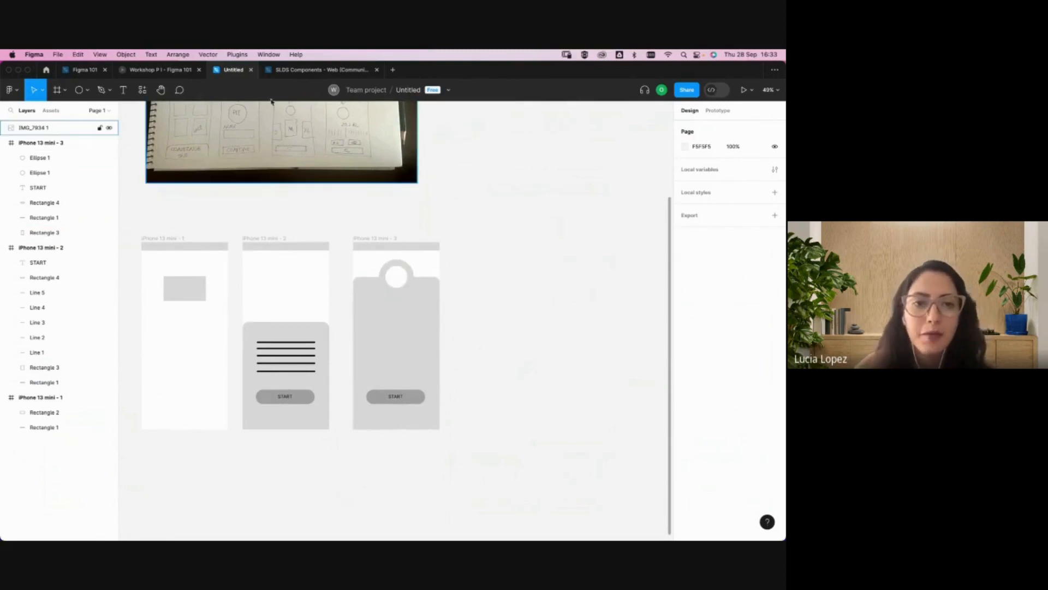
left_click(289, 69)
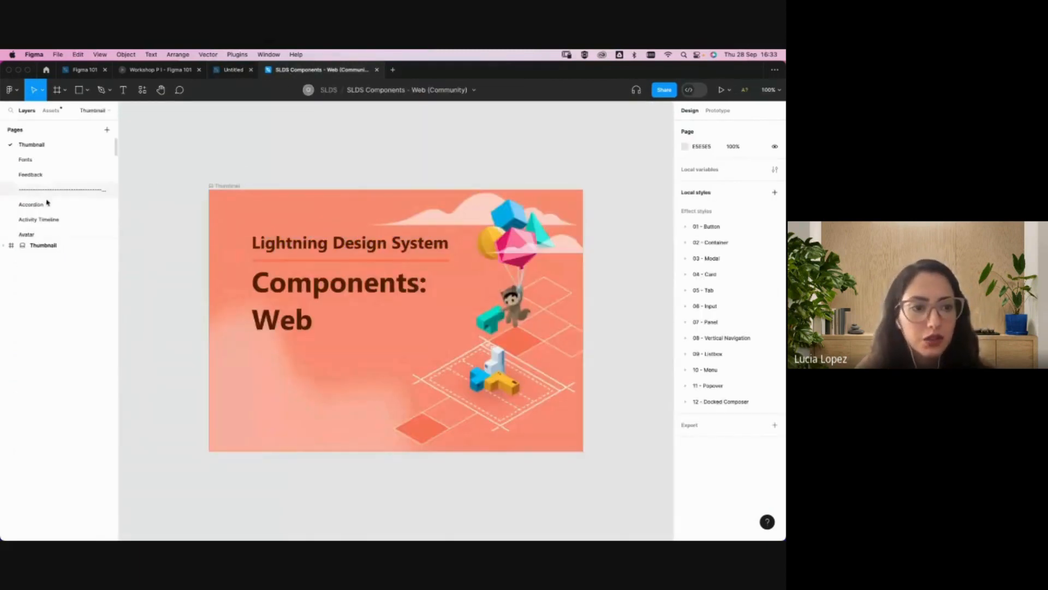
left_click_drag(75, 237, 64, 345)
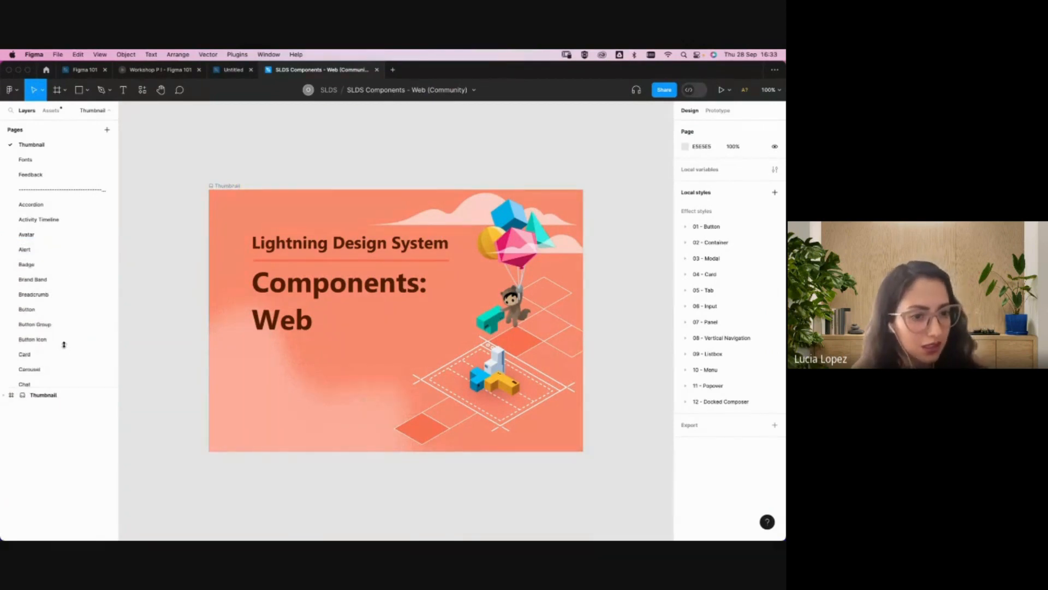
- Return to the Untitled wireframe file and examine the fields of the Create Account screen in the hand-drawn sketch
left_click(233, 70)
scroll(230, 145, "up", 5)
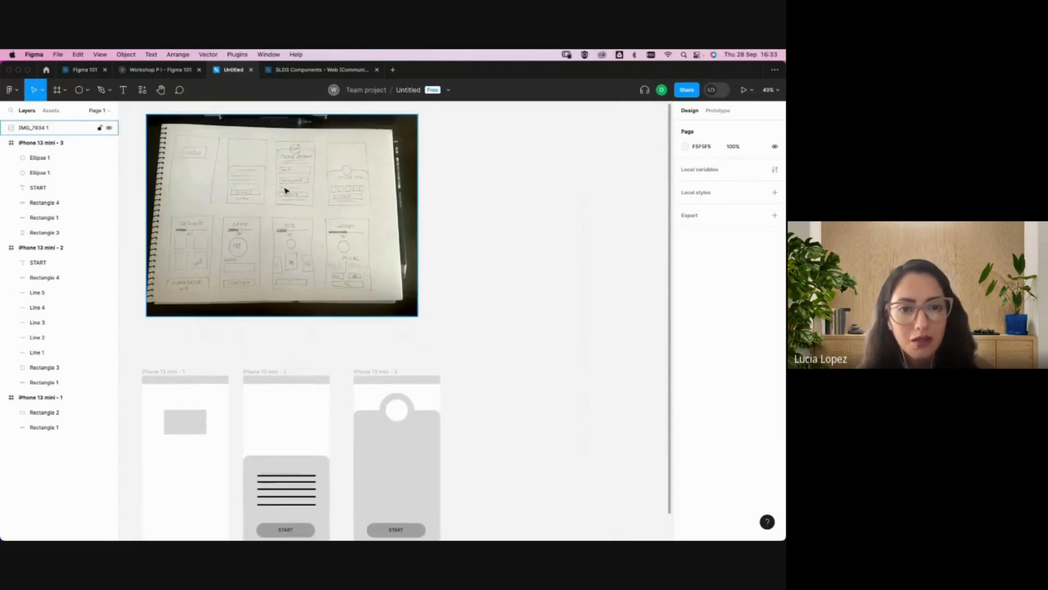
scroll(284, 184, "up", 10)
scroll(286, 194, "up", 1)
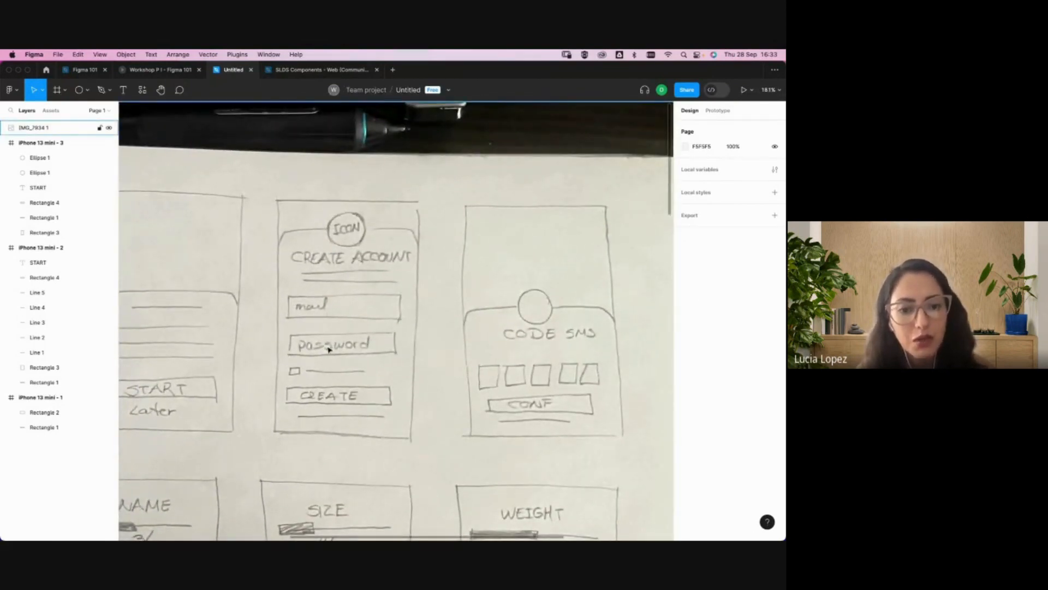
- Switch to the SLDS Components - Web (Community) file and bring the blue variants on its Button page into close view
left_click(342, 72)
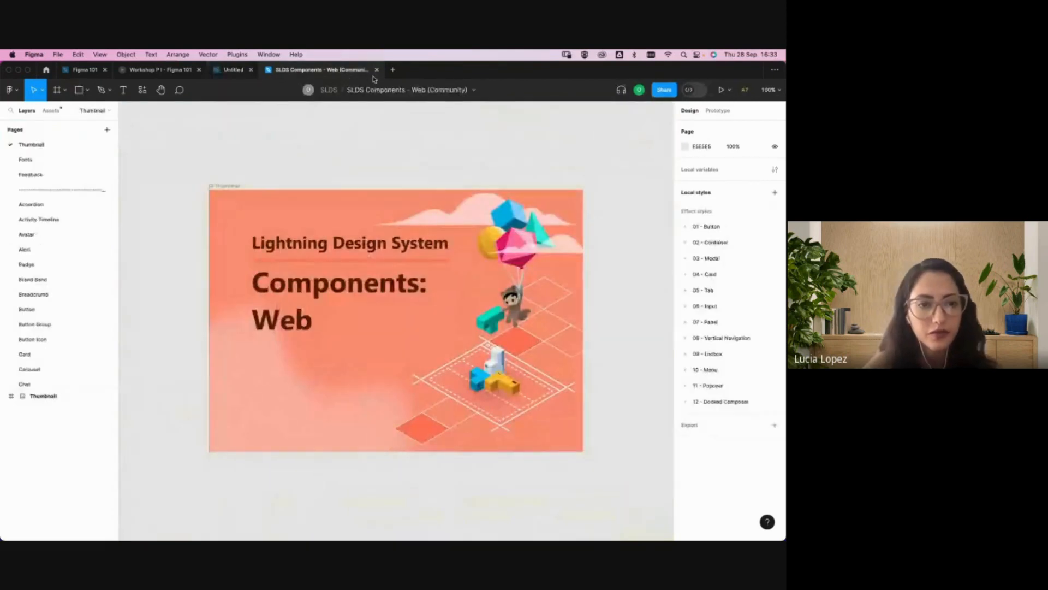
scroll(57, 305, "down", 3)
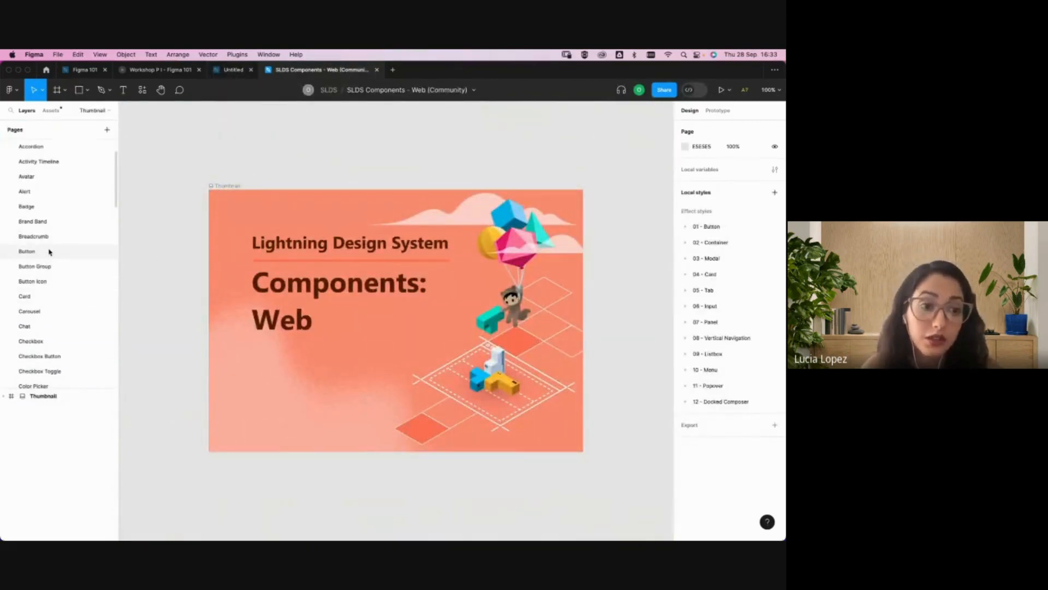
left_click(49, 252)
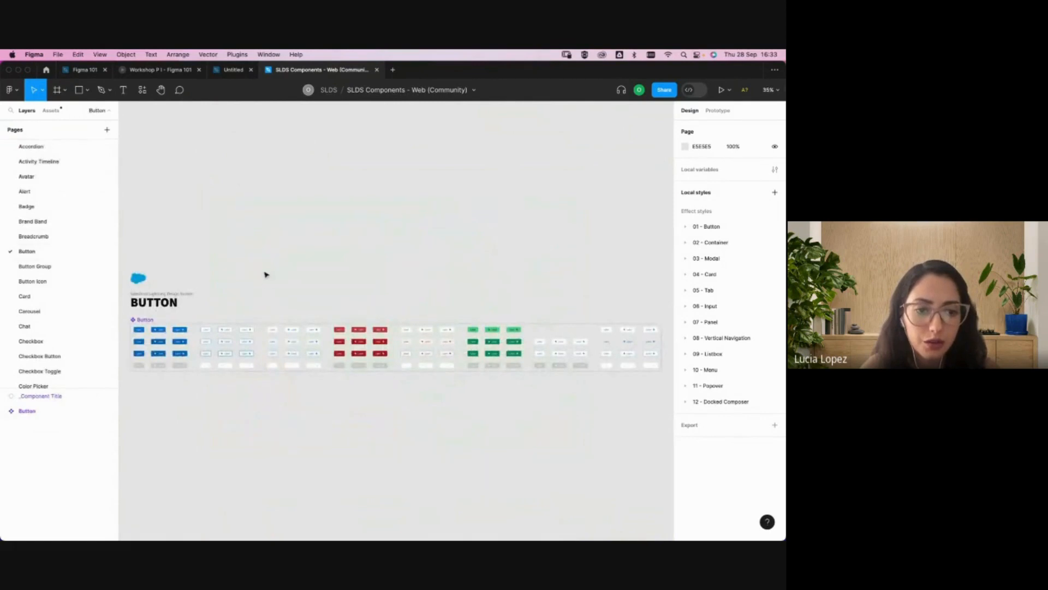
scroll(266, 274, "down", 3)
scroll(267, 274, "left", 3)
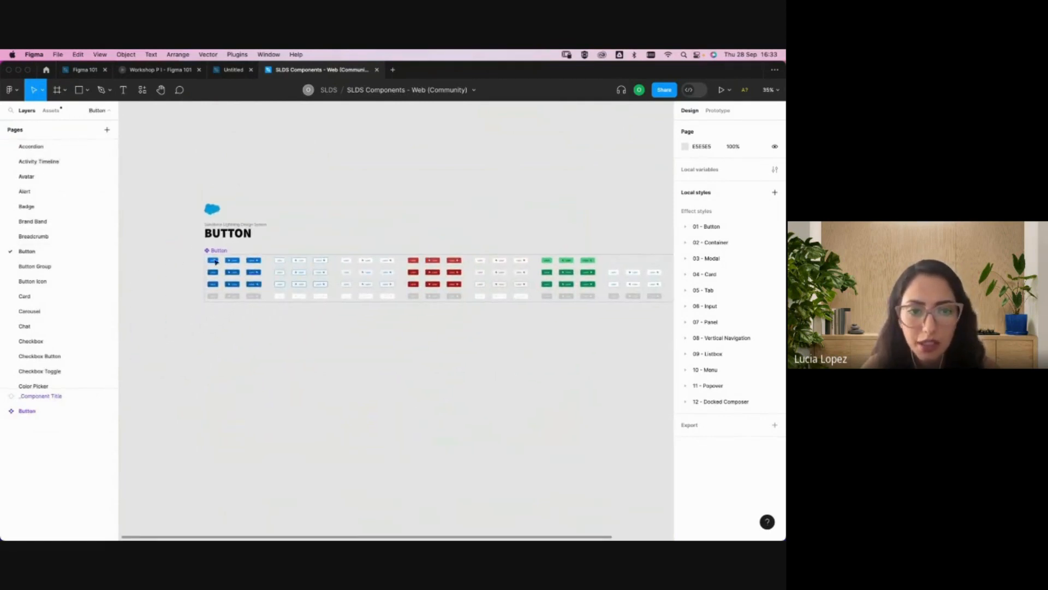
scroll(208, 262, "up", 10)
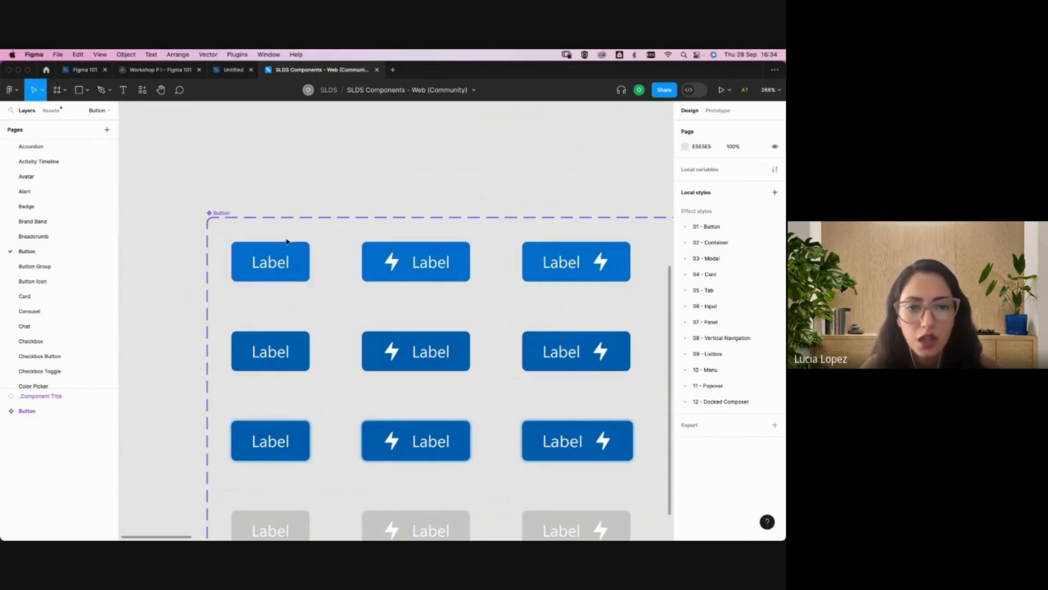
- Copy the blue Brand, Default button variant without an icon from the Button component set
left_click(304, 291)
left_click(296, 160)
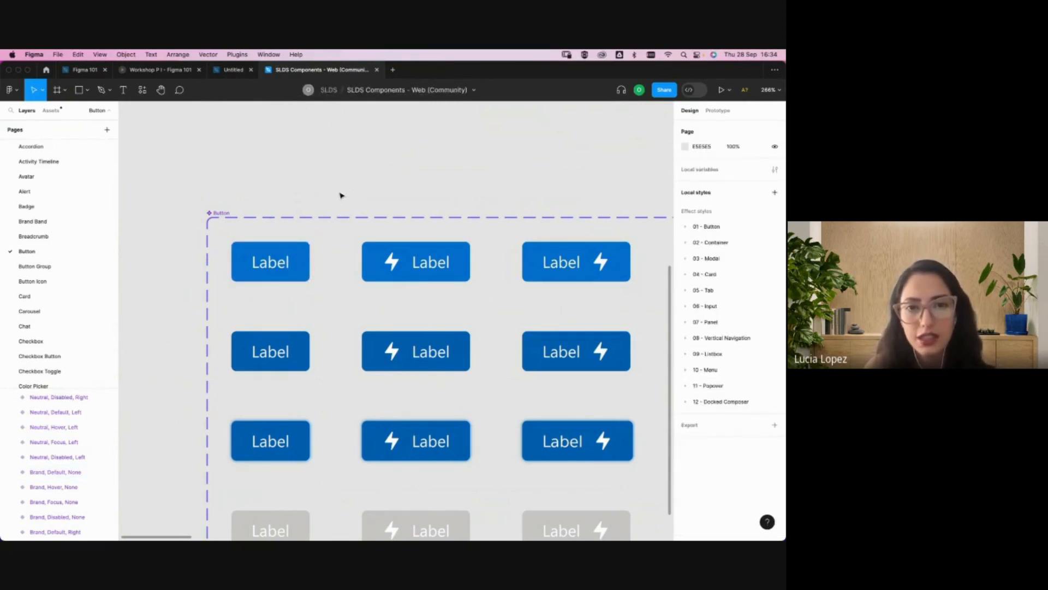
left_click(298, 275)
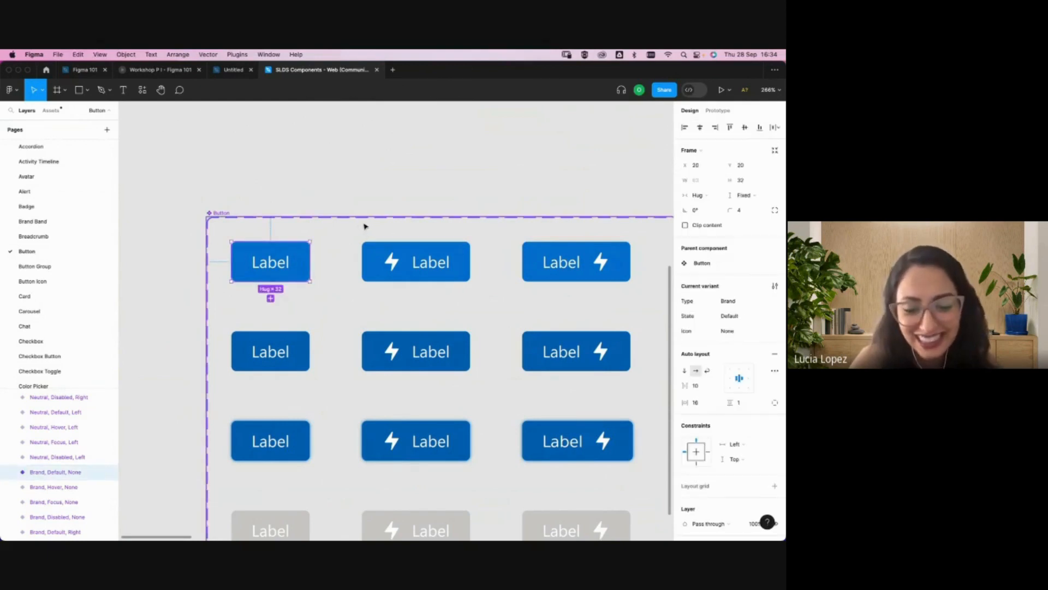
key("Escape")
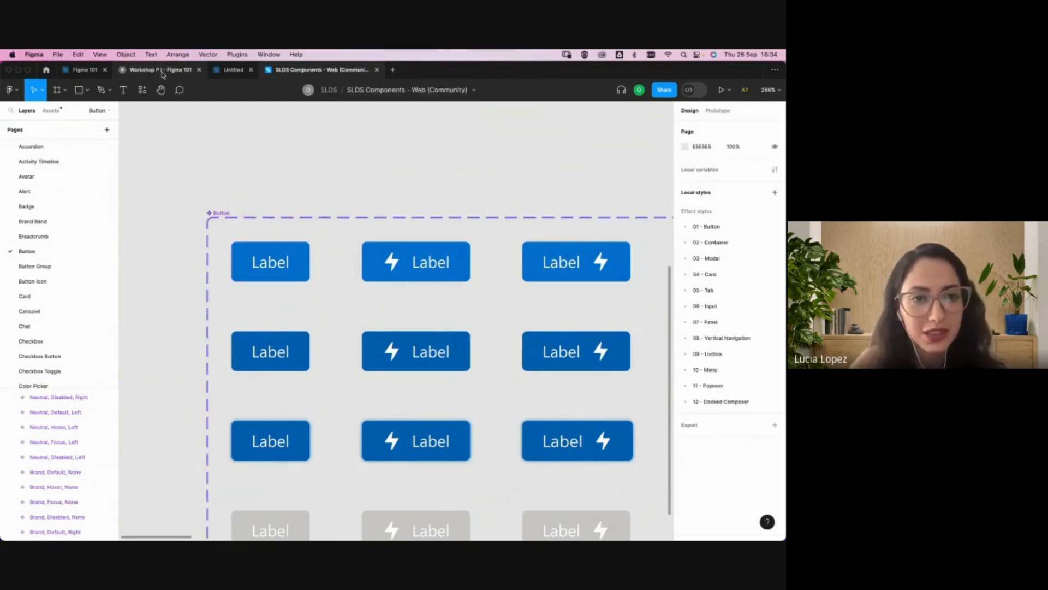
- Paste the copied SLDS button into the Untitled file and place it on the empty canvas below the second frame
left_click(233, 69)
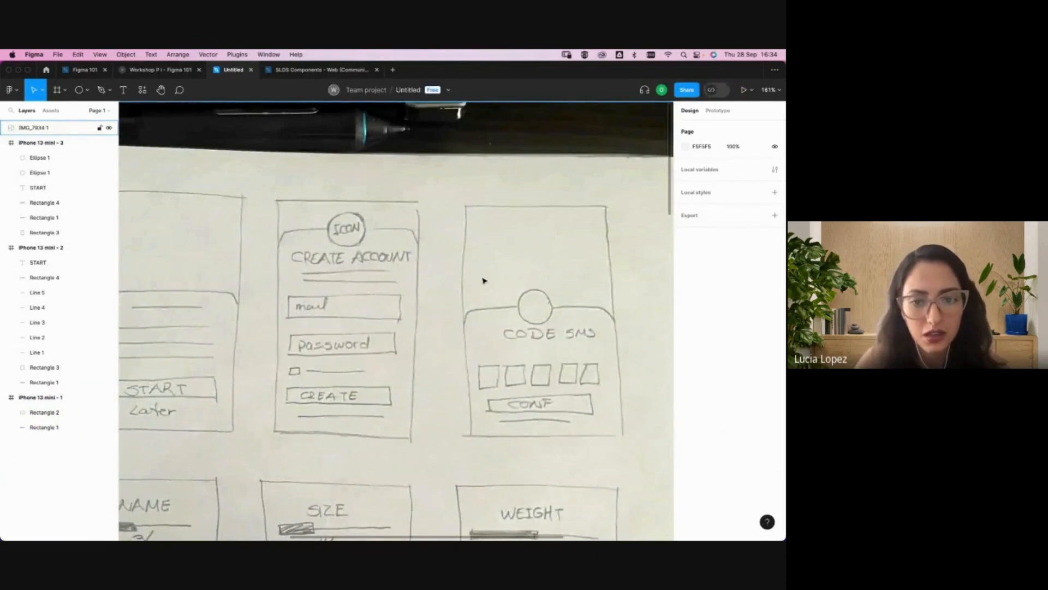
scroll(480, 279, "down", 3)
scroll(479, 277, "down", 3)
scroll(437, 433, "down", 3)
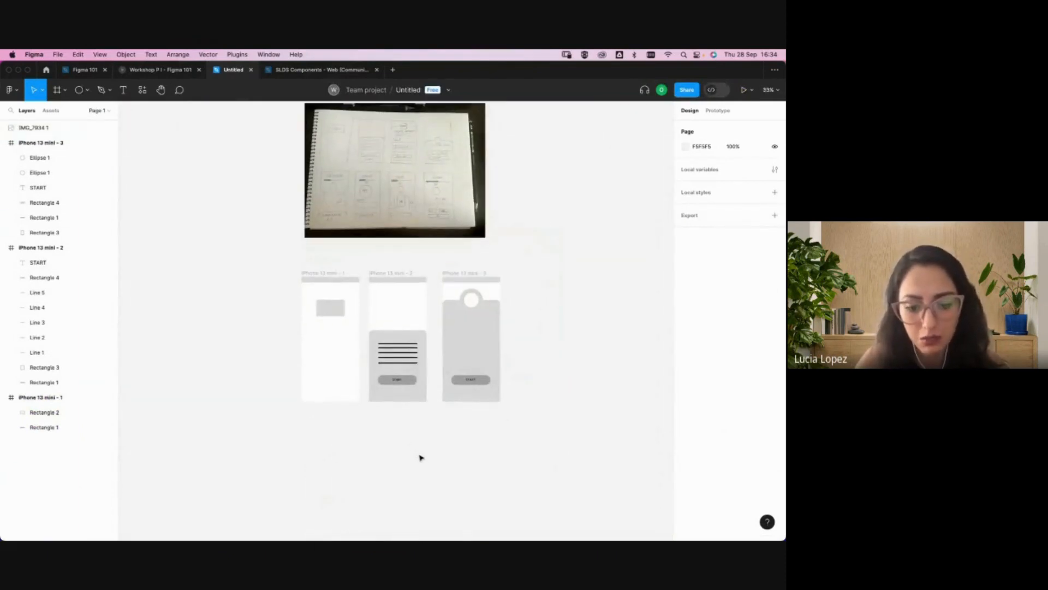
key("super+v")
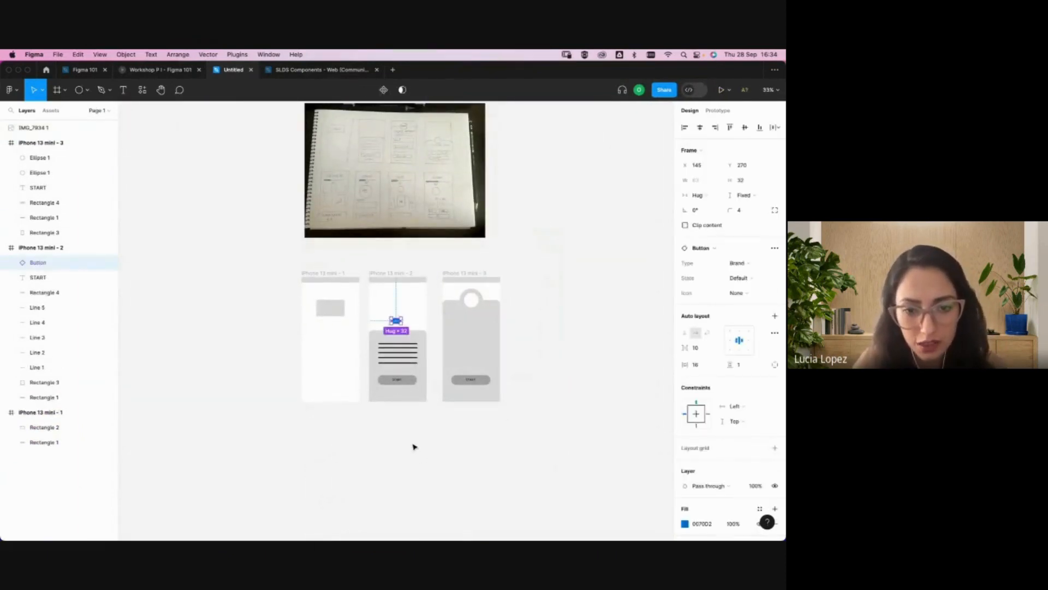
scroll(396, 324, "up", 5)
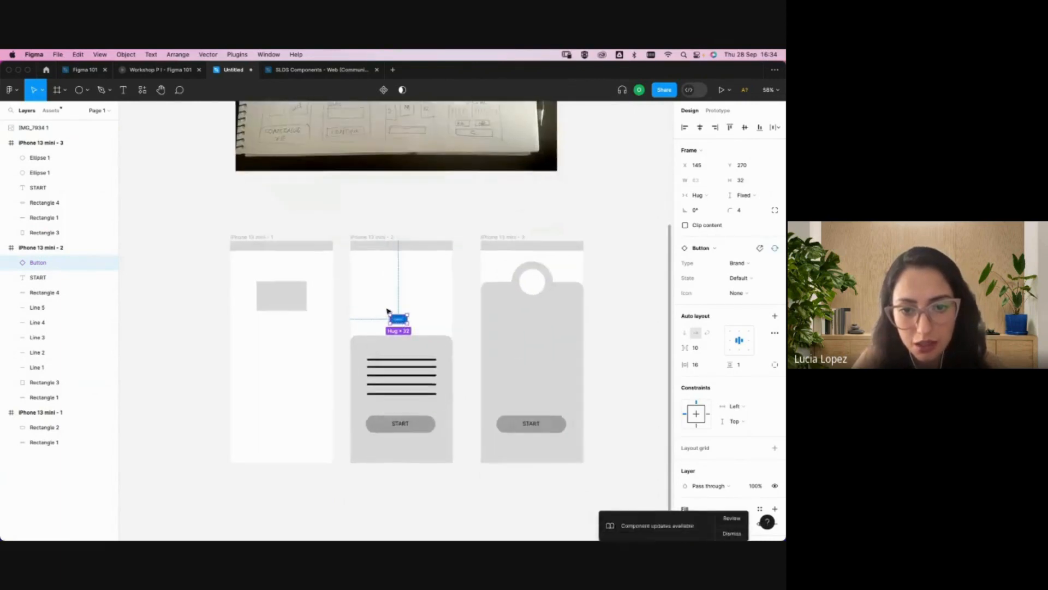
left_click_drag(377, 279, 379, 451)
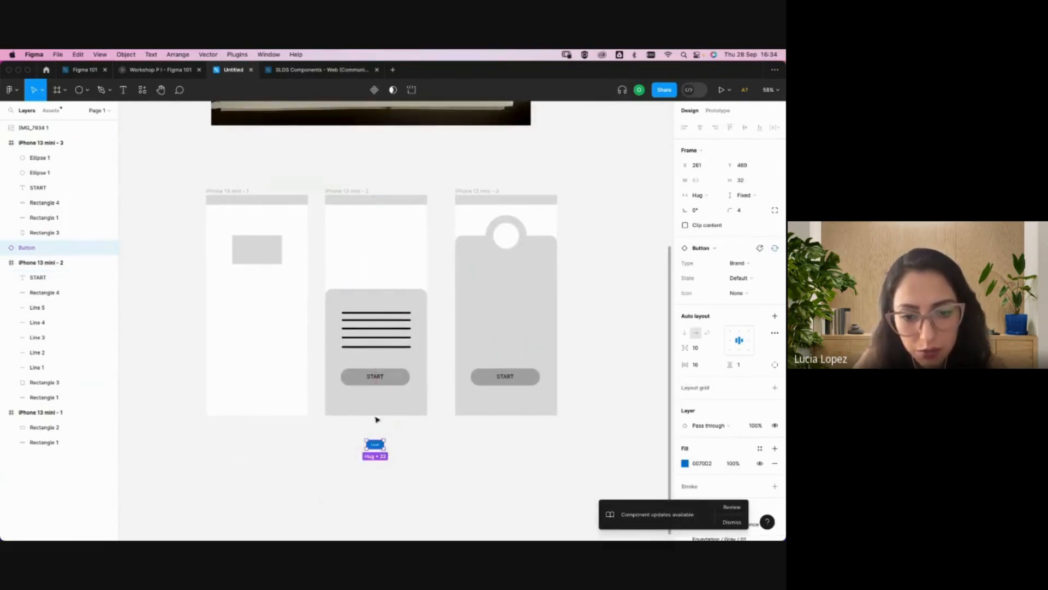
- Try to edit the label text of the pasted SLDS button, dismissing the missing fonts dialog
double_click(378, 377)
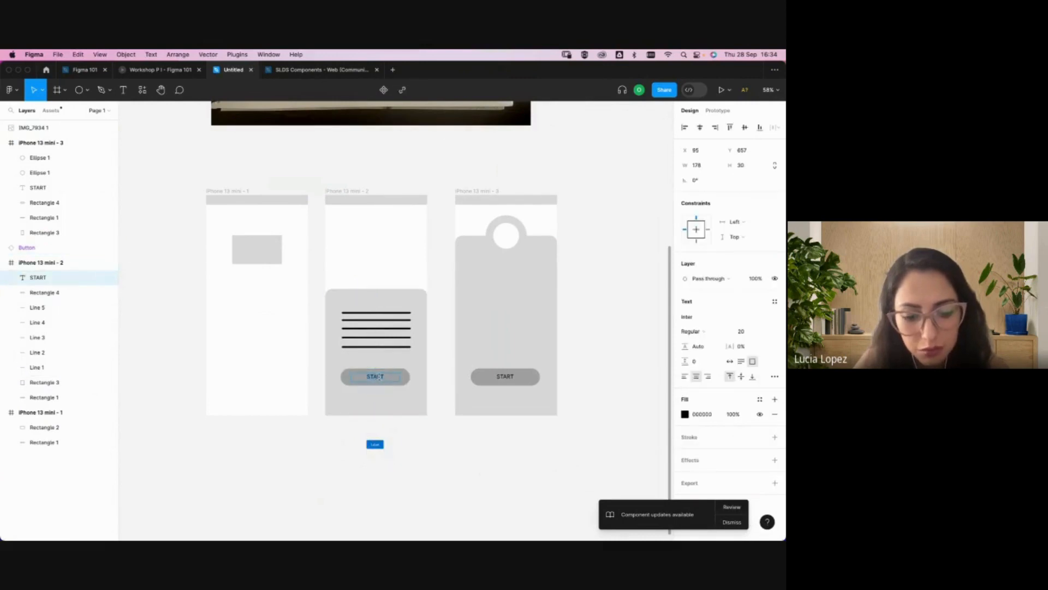
double_click(376, 443)
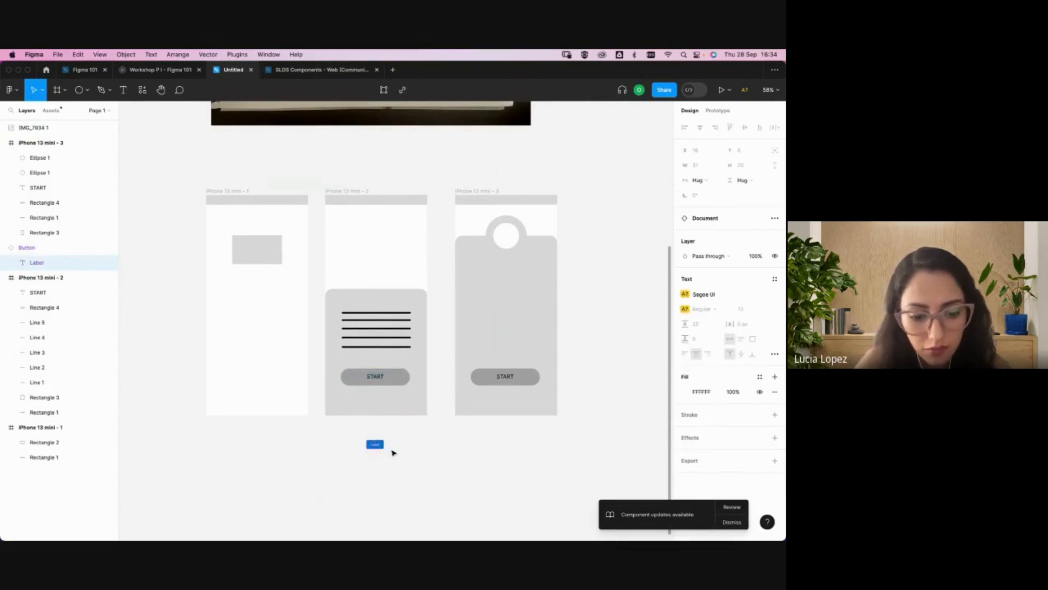
double_click(375, 444)
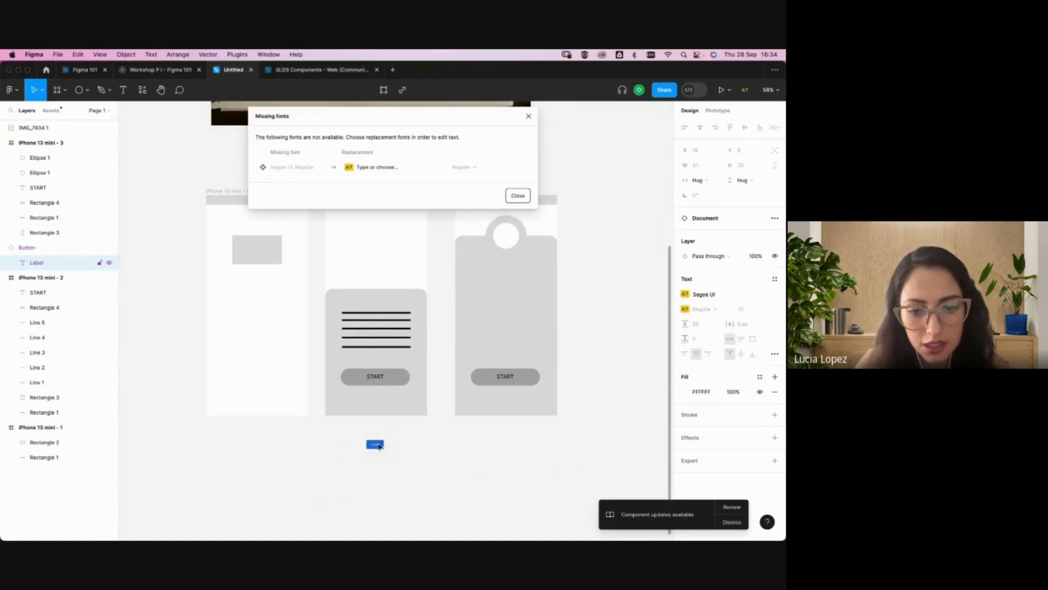
double_click(527, 198)
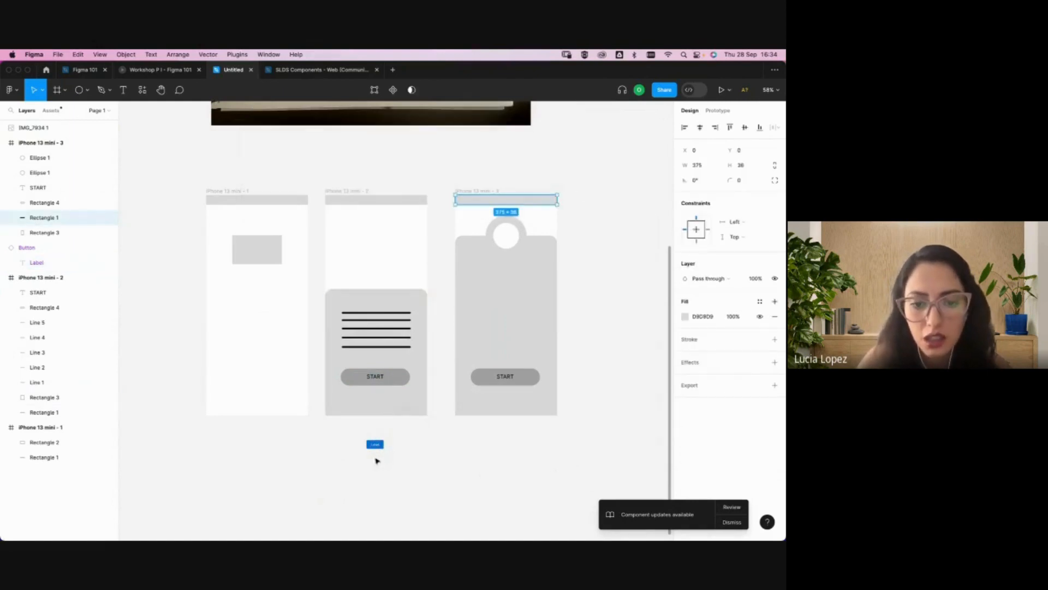
left_click(386, 456)
double_click(376, 445)
double_click(378, 446)
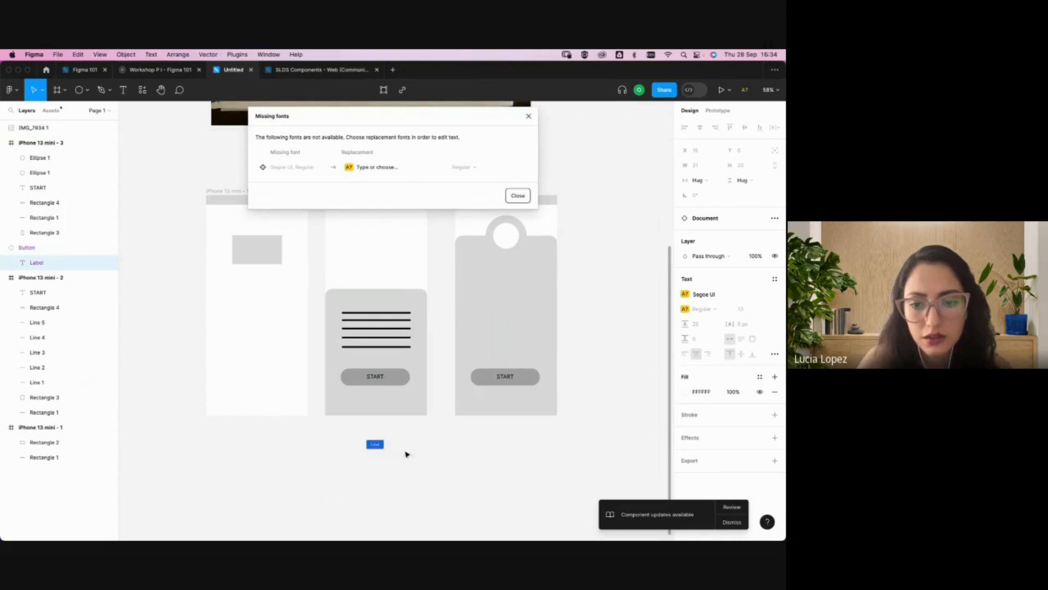
left_click(518, 196)
left_click(391, 465)
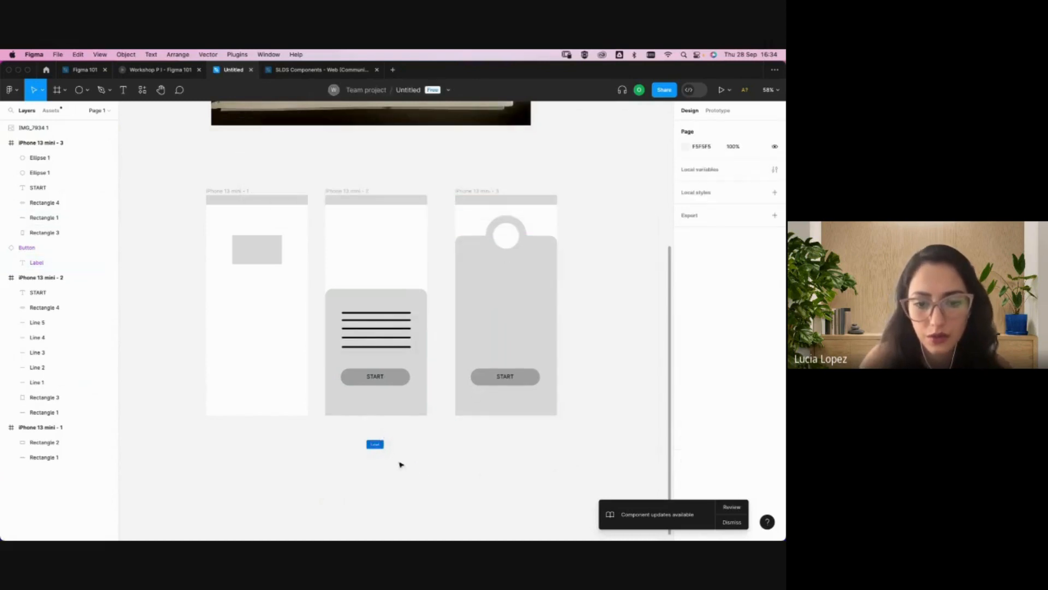
- Detach the pasted button instance from its main component
left_click(368, 444)
right_click(371, 445)
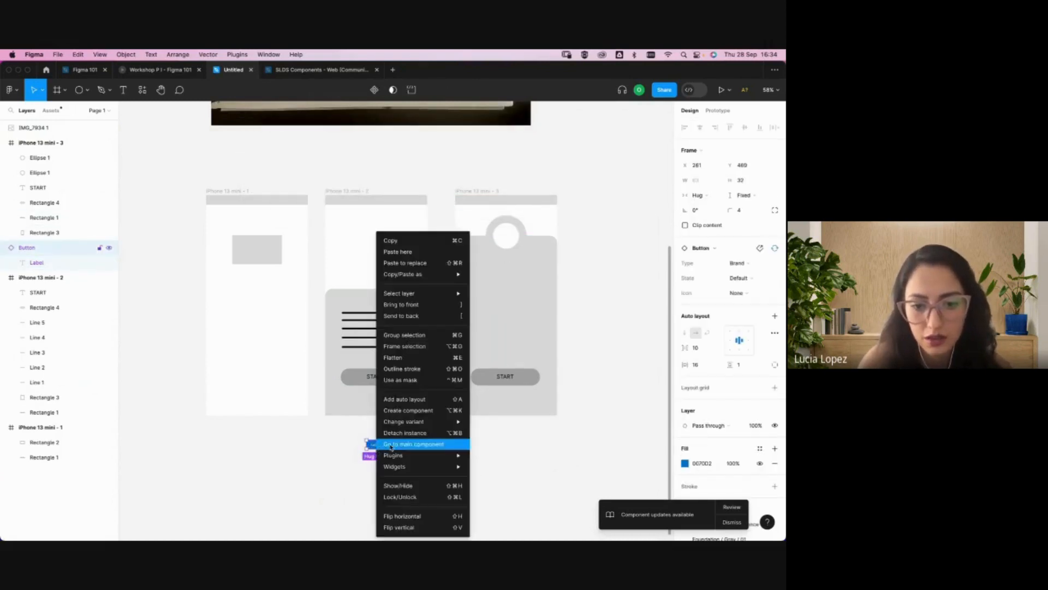
left_click(414, 433)
- Replace the missing Segoe UI font in the detached button's label with Inter, matching the existing START text
double_click(375, 444)
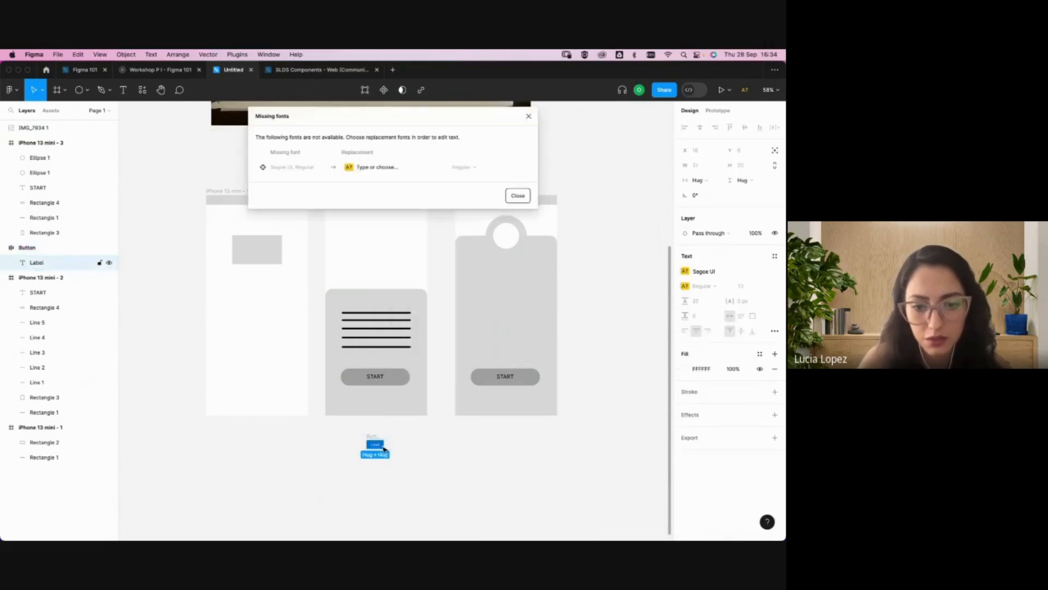
left_click(518, 195)
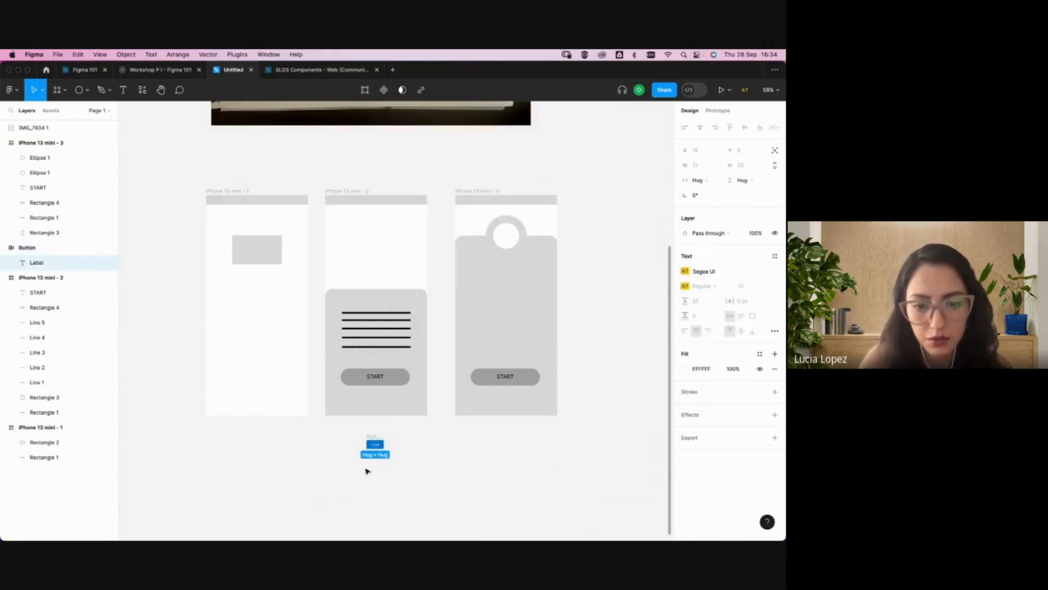
double_click(376, 446)
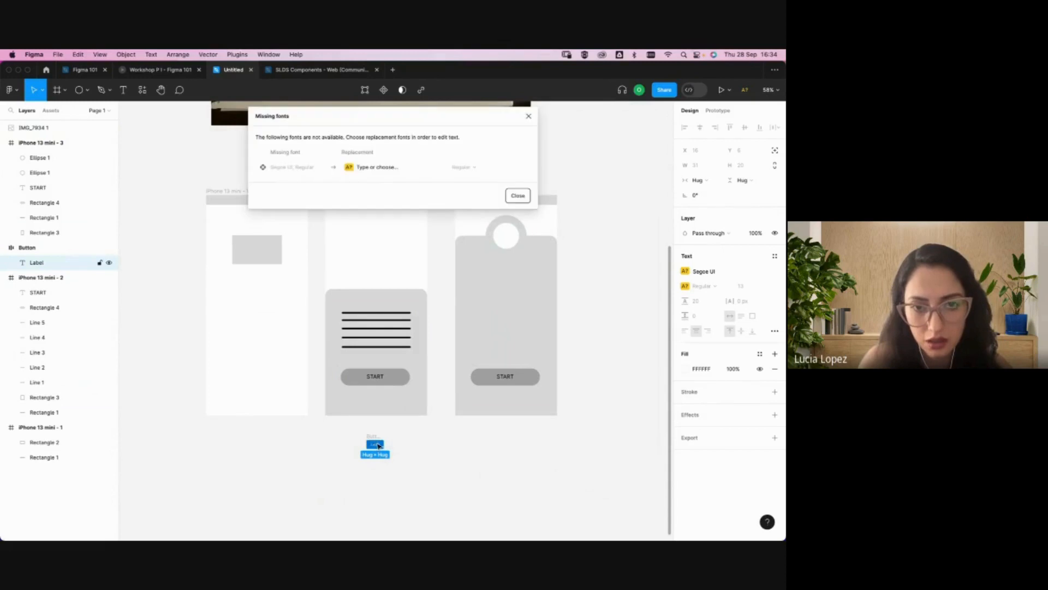
left_click(400, 165)
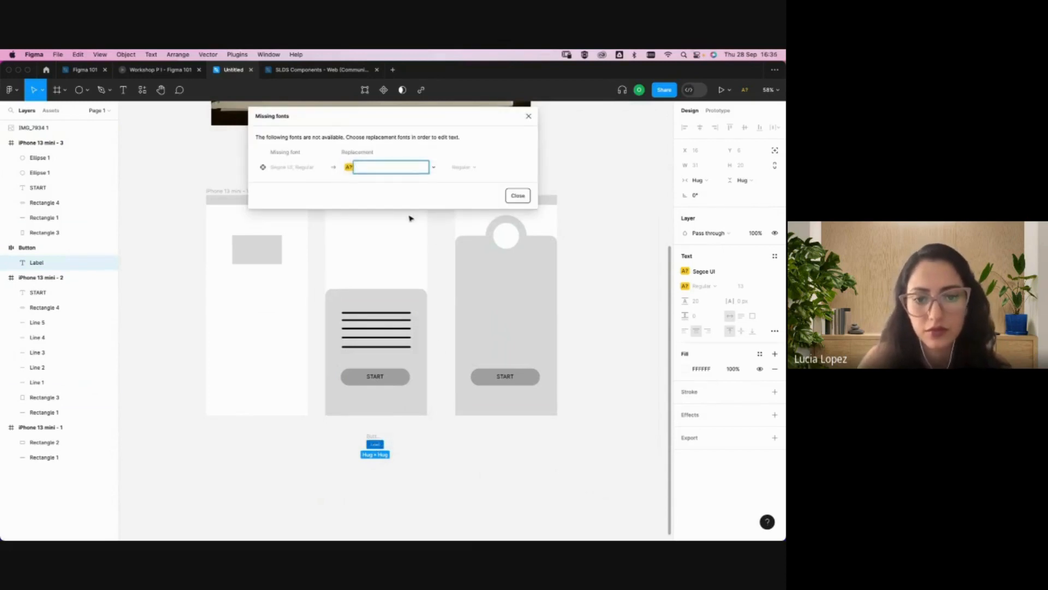
left_click(374, 381)
left_click(374, 378)
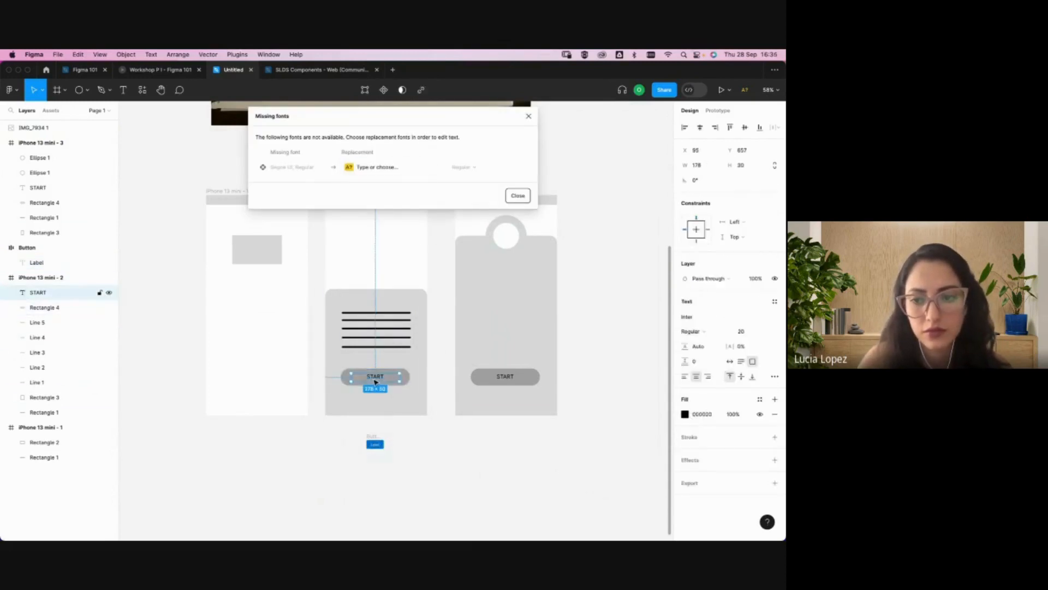
left_click(374, 168)
type("Inter")
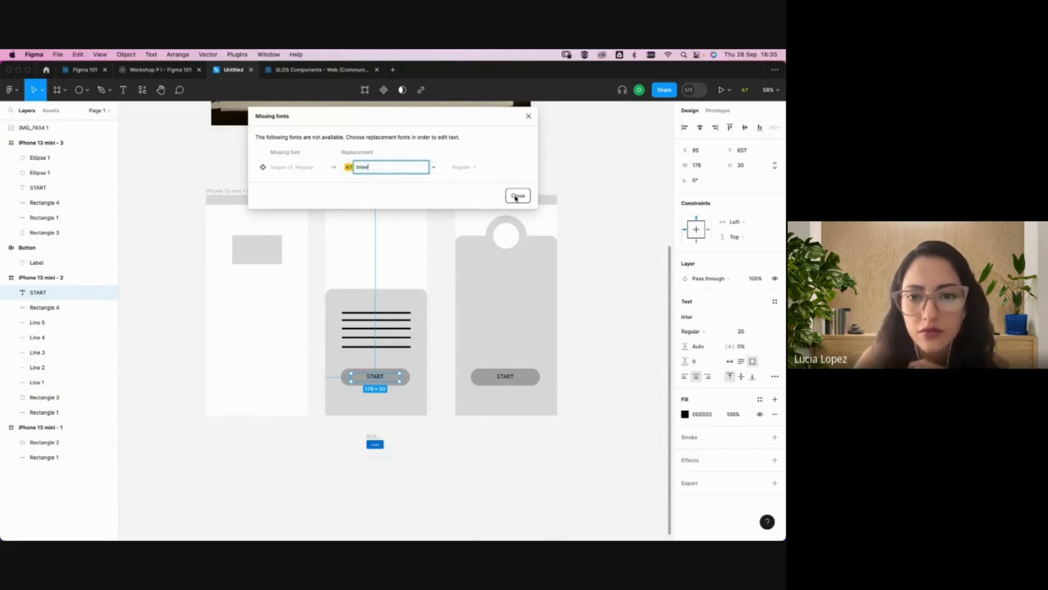
key("Return")
left_click(510, 196)
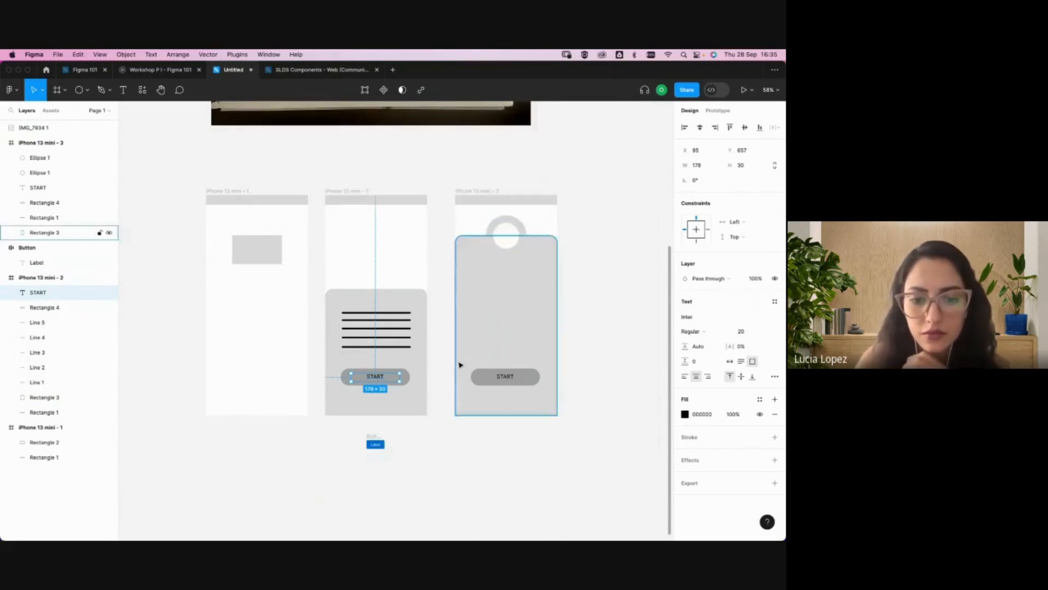
- Change the blue button's label text to "Start"
left_click(377, 447)
type("start")
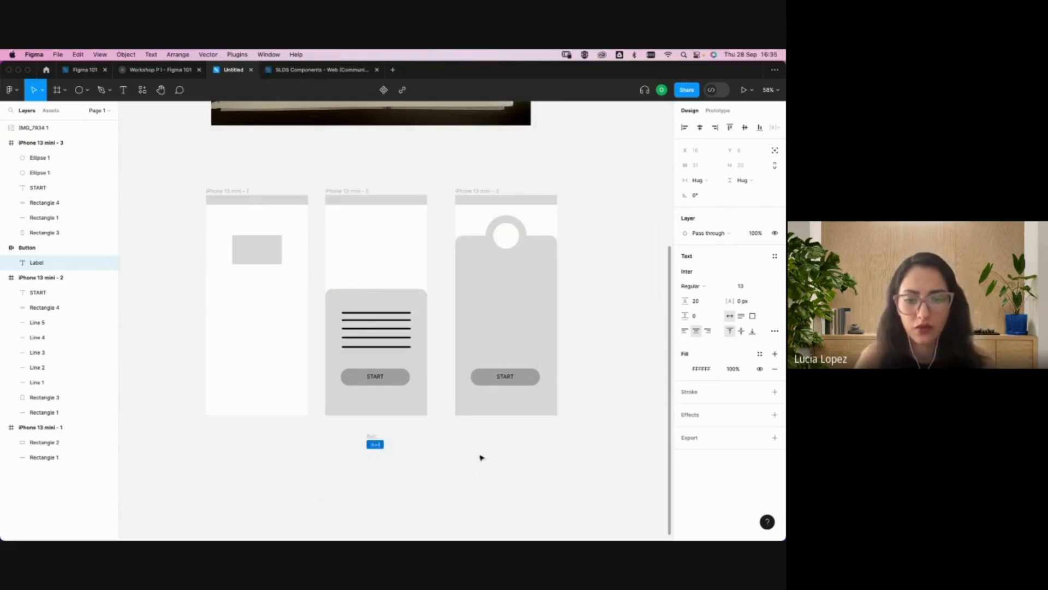
key("Escape")
left_click(477, 473)
- Delete the grey rounded button rectangle and its START text from the second frame
left_click(398, 377)
key("Delete")
left_click(375, 377)
key("Delete")
- Move the blue Start button under the lines in the second frame and widen it to 248
left_click(375, 442)
left_click_drag(375, 442, 408, 374)
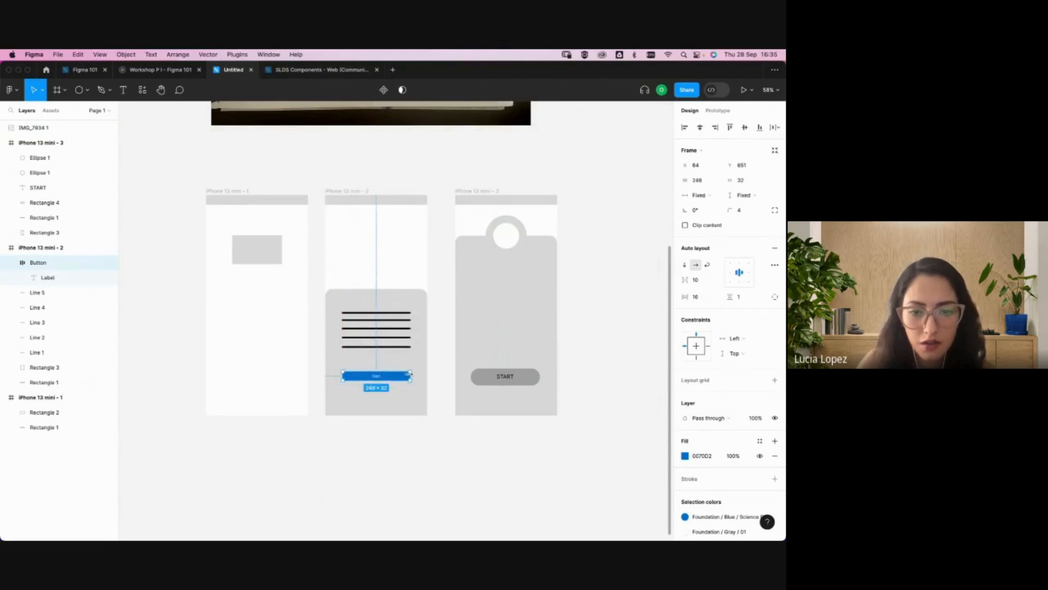
left_click(411, 473)
- Try increasing the blue Start button's height to 38, and undo the resize
scroll(396, 376, "up", 5)
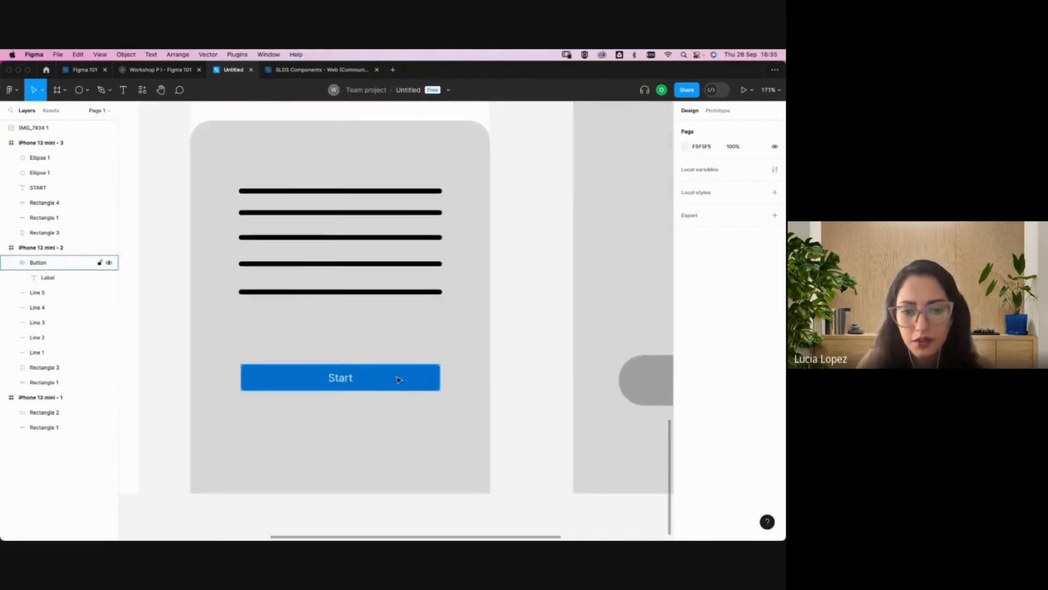
left_click(398, 380)
left_click(510, 380)
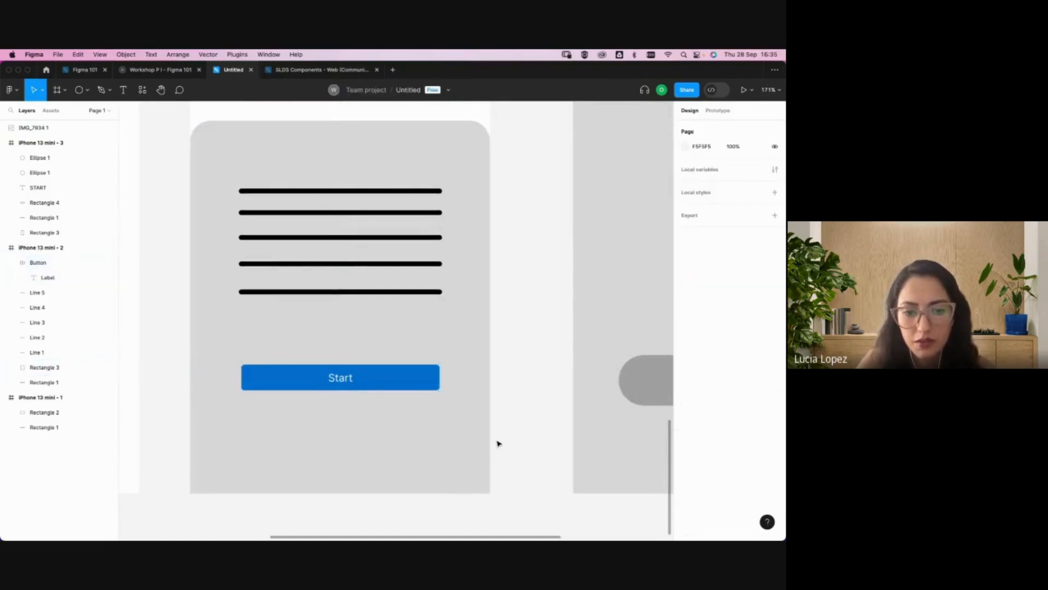
left_click(379, 387)
left_click_drag(380, 389, 385, 393)
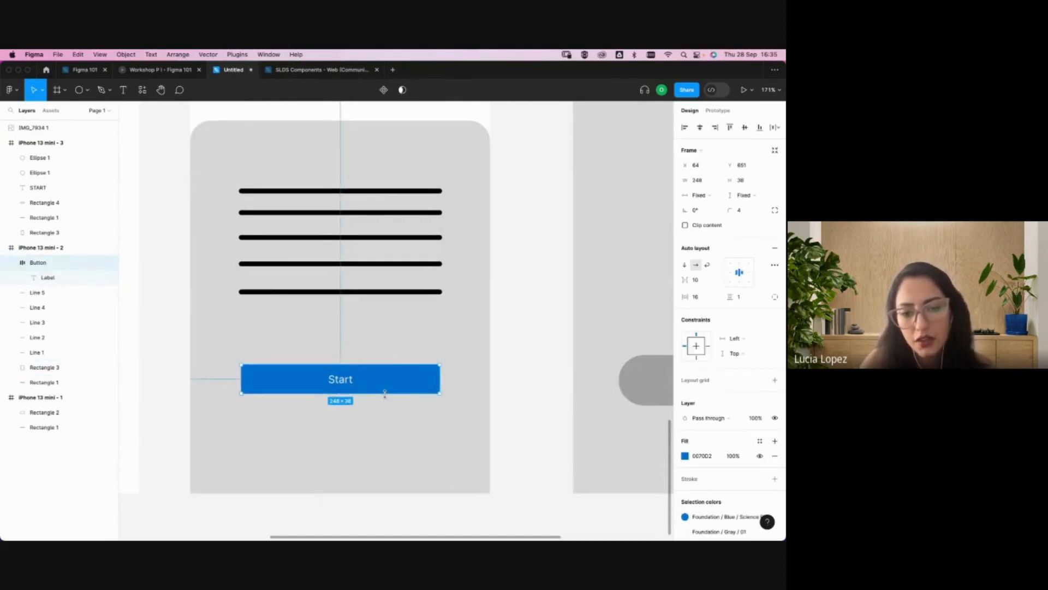
left_click(527, 339)
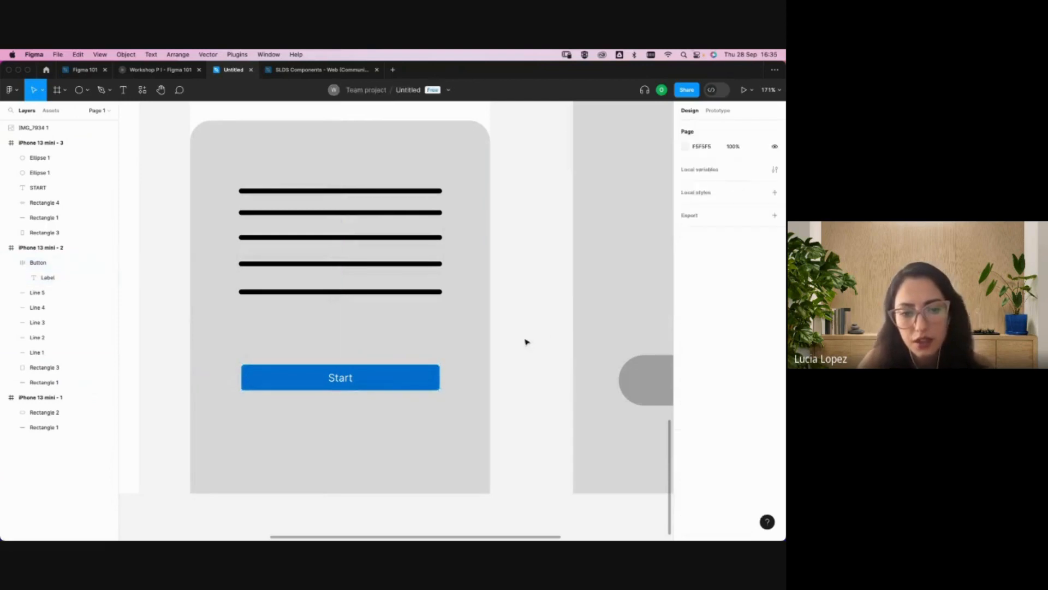
- Delete the START text and the grey rounded button rectangle from the third iPhone frame
scroll(514, 343, "down", 5)
scroll(491, 352, "down", 3)
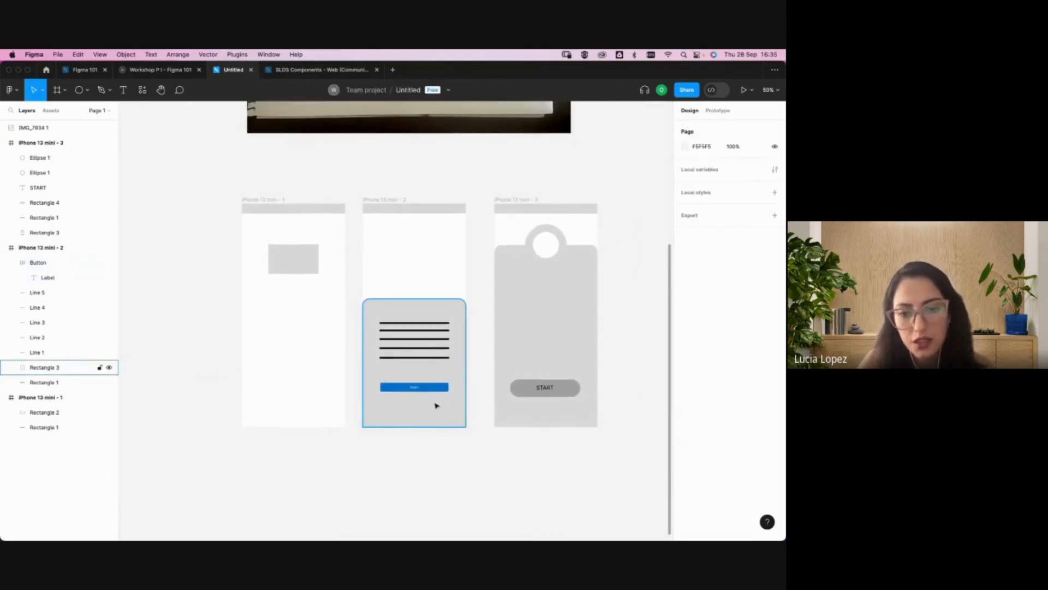
left_click(377, 377)
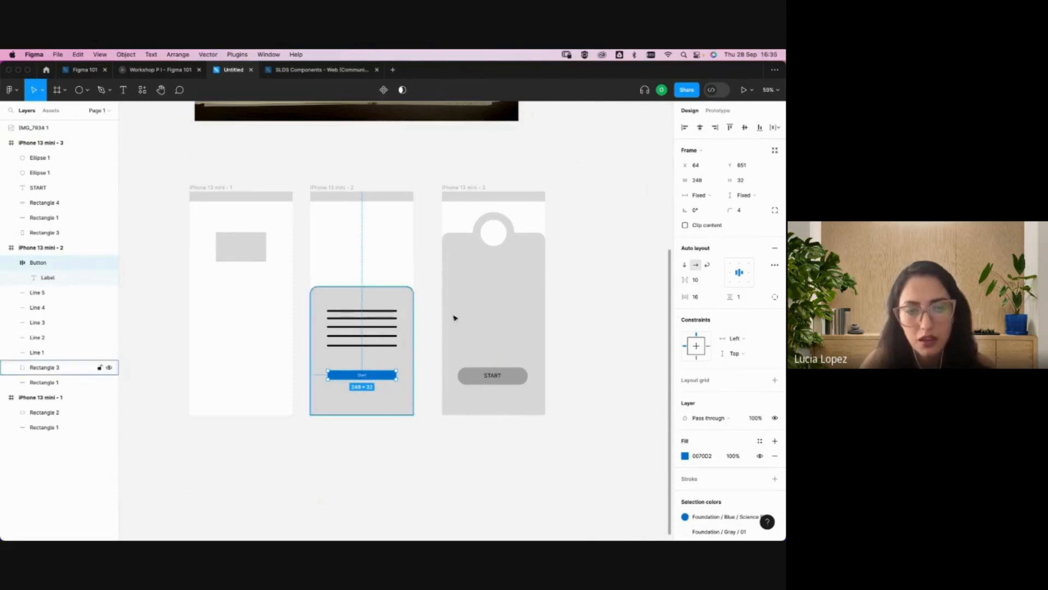
left_click(411, 172)
left_click(496, 386)
left_click(498, 377)
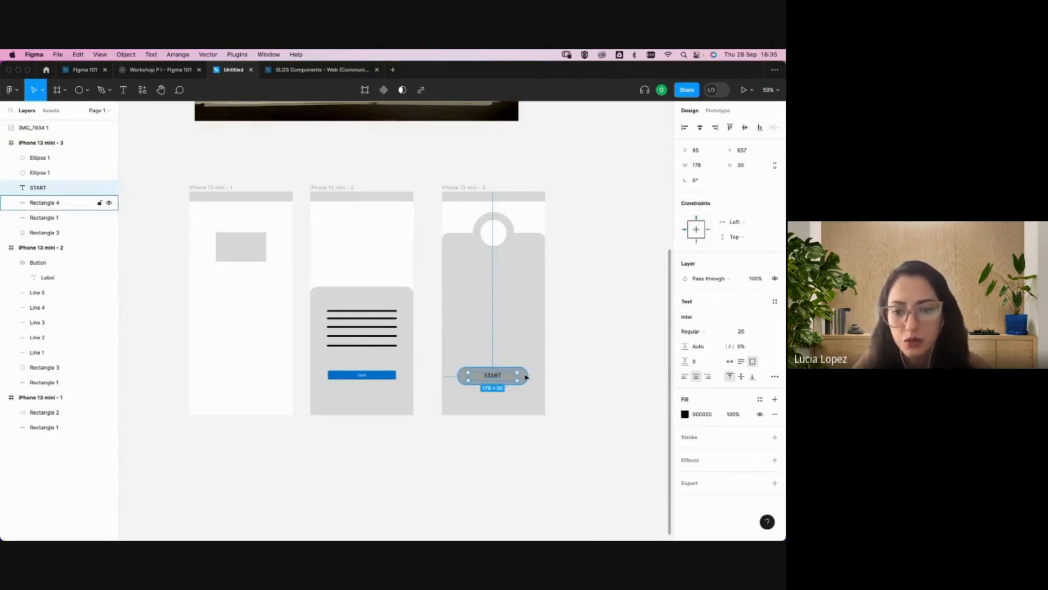
key("Delete")
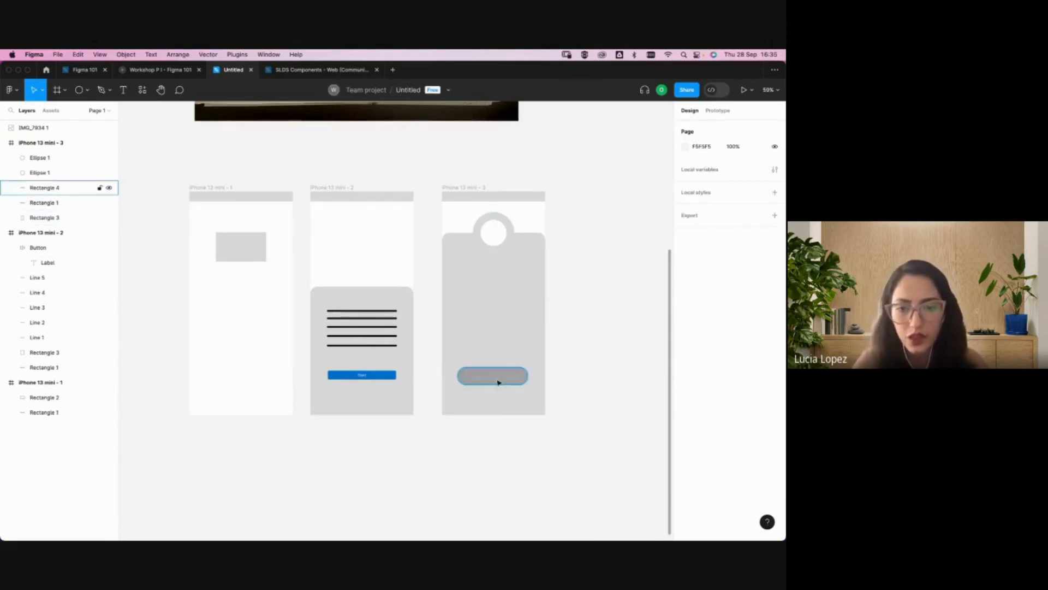
left_click(513, 380)
key("Delete")
- Duplicate the second frame's blue Start button into the third frame, horizontally centred where the grey button was
left_click(378, 377)
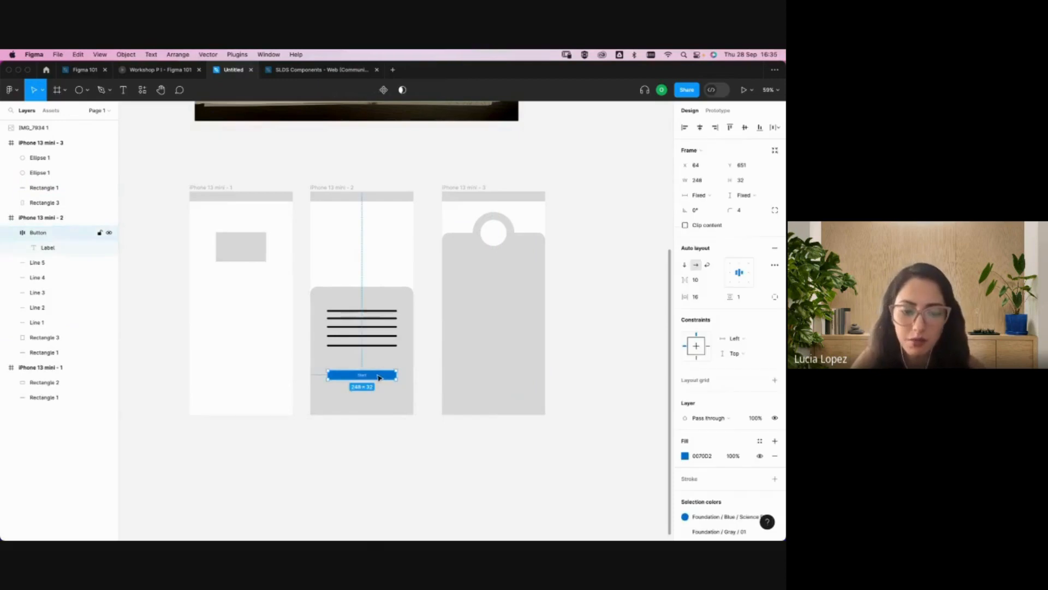
left_click_drag(391, 376, 524, 379)
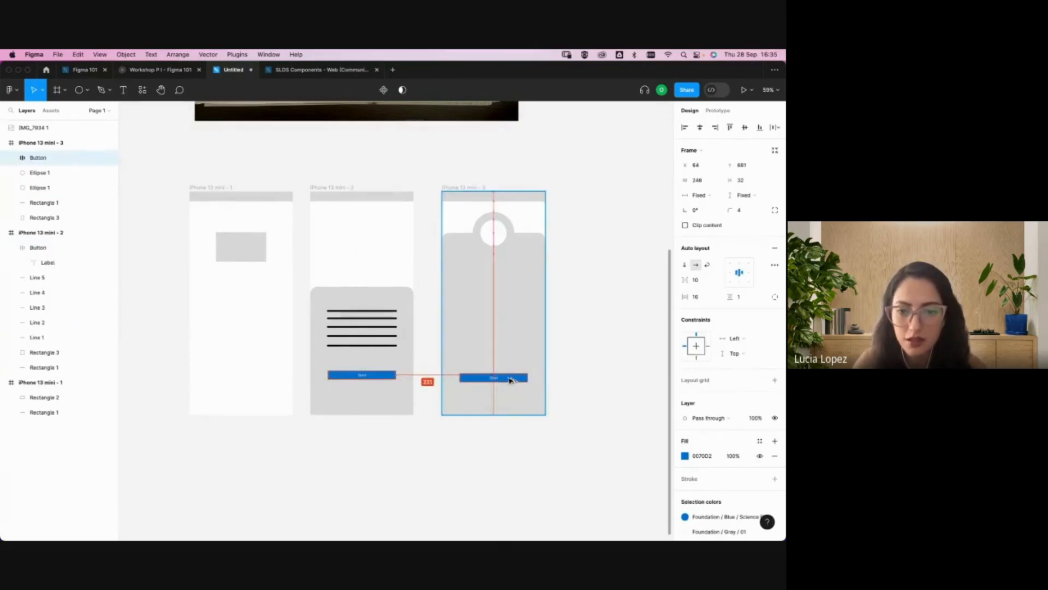
left_click(590, 354)
- Copy the default labelled input without an icon from the Input page of the SLDS Components file
left_click(319, 69)
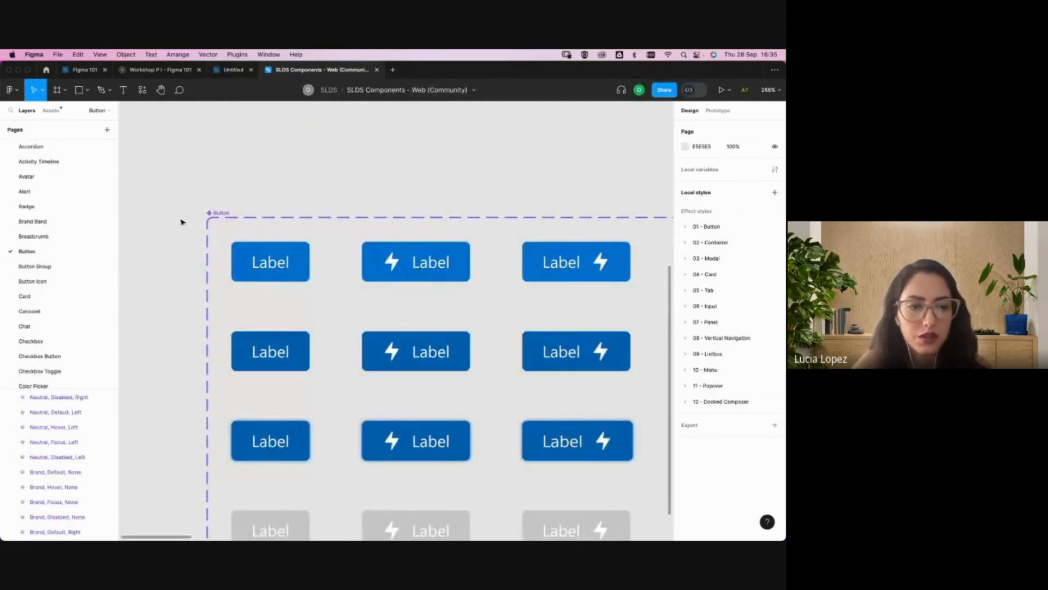
scroll(47, 315, "down", 5)
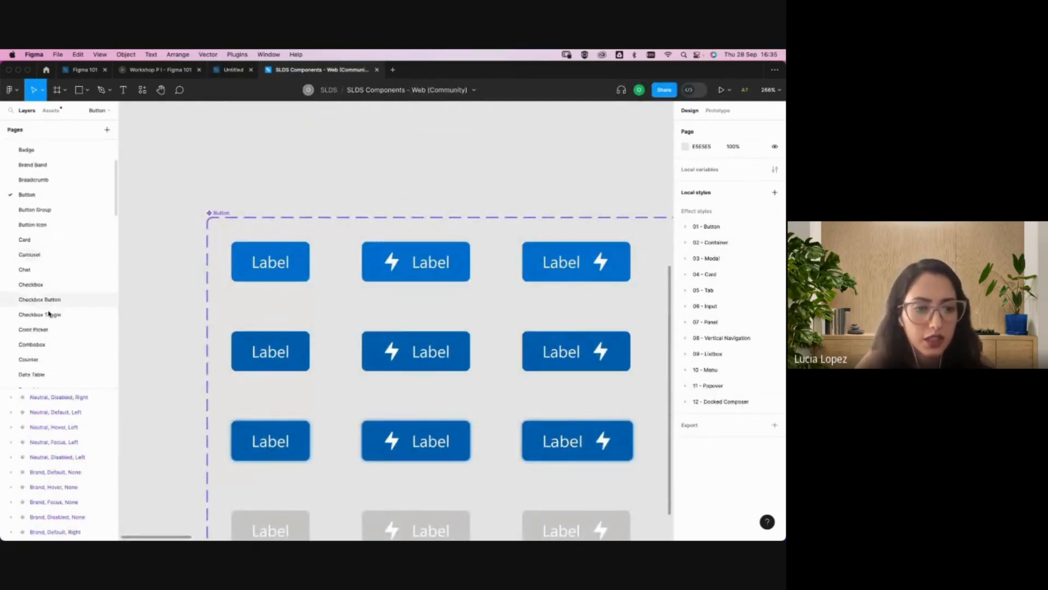
scroll(42, 360, "down", 5)
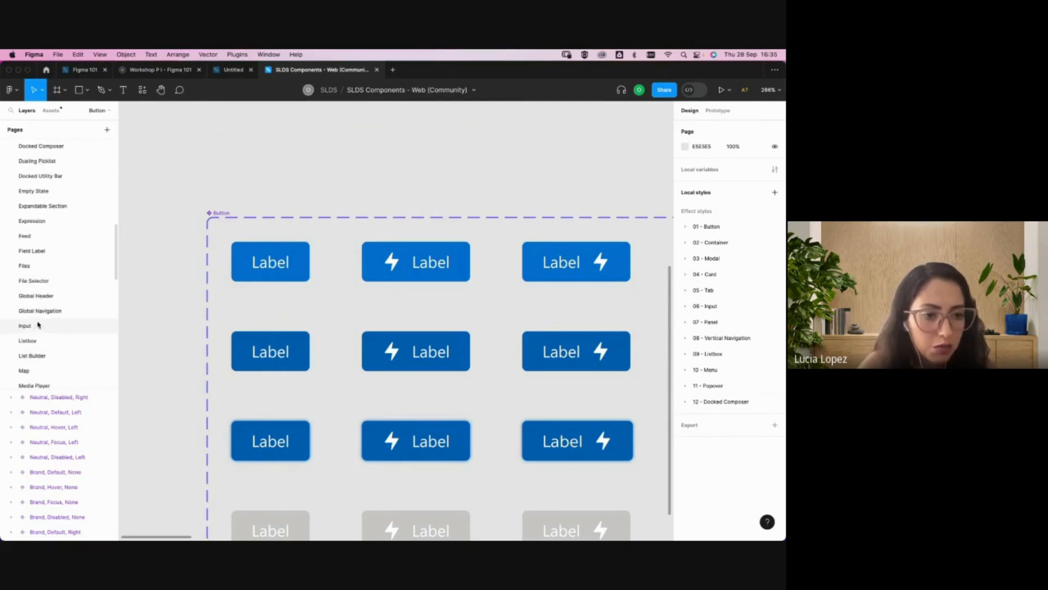
left_click(25, 325)
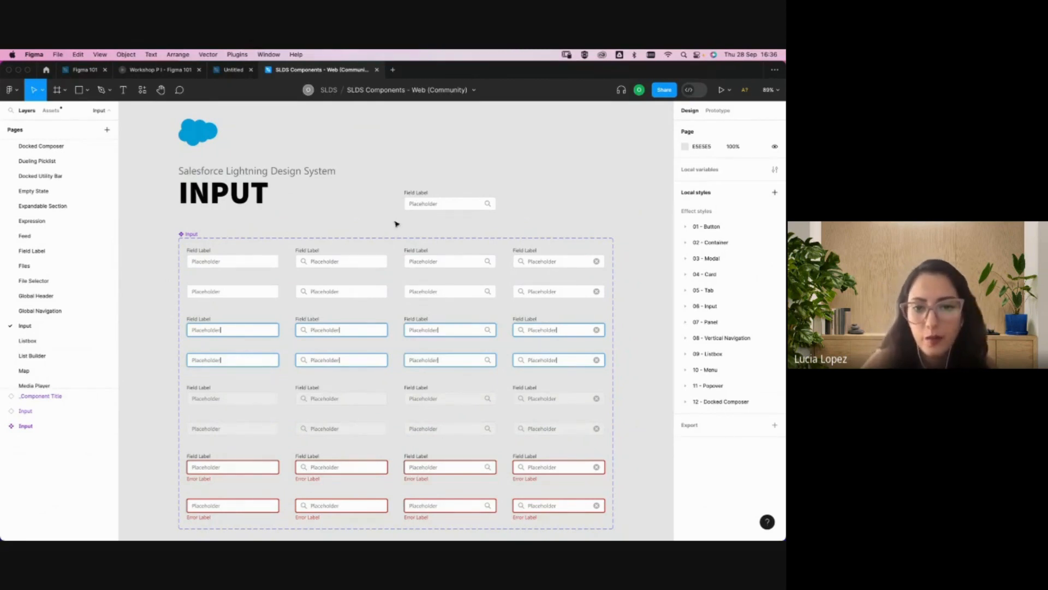
left_click(247, 262)
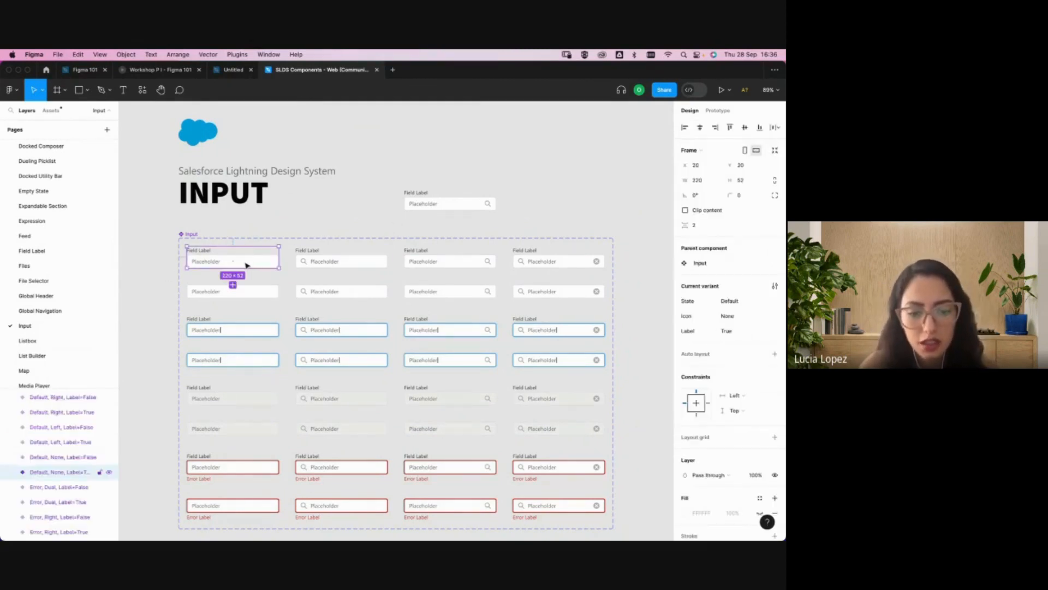
- Paste the input component into the Untitled file and place two copies, one below the other, beside the sketch photo
left_click(218, 72)
scroll(622, 218, "up", 3)
scroll(623, 218, "right", 3)
scroll(610, 226, "up", 6)
scroll(610, 225, "left", 4)
scroll(604, 227, "down", 2)
scroll(604, 227, "right", 2)
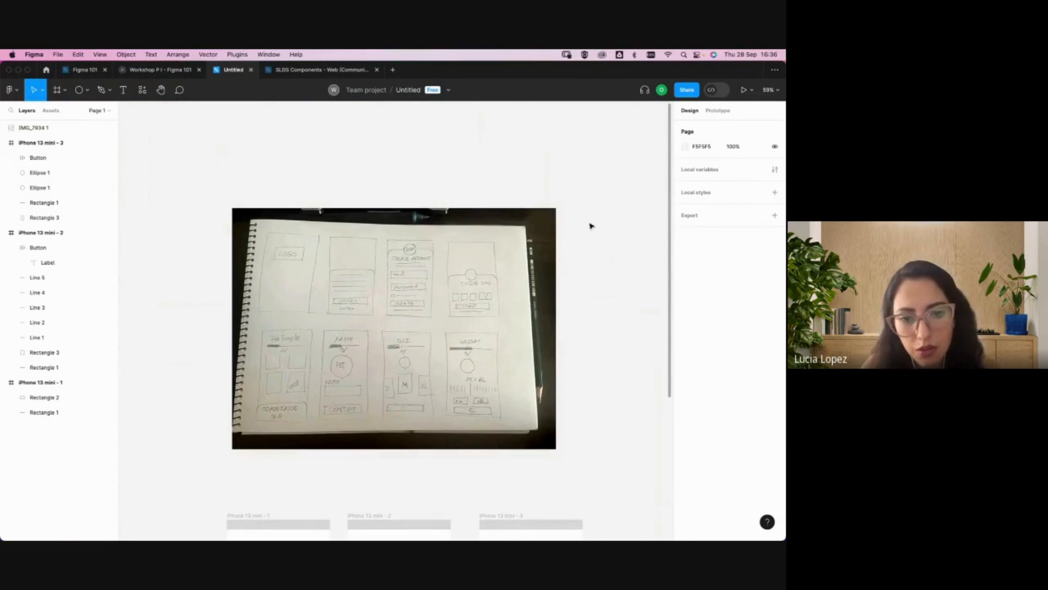
key("super+v")
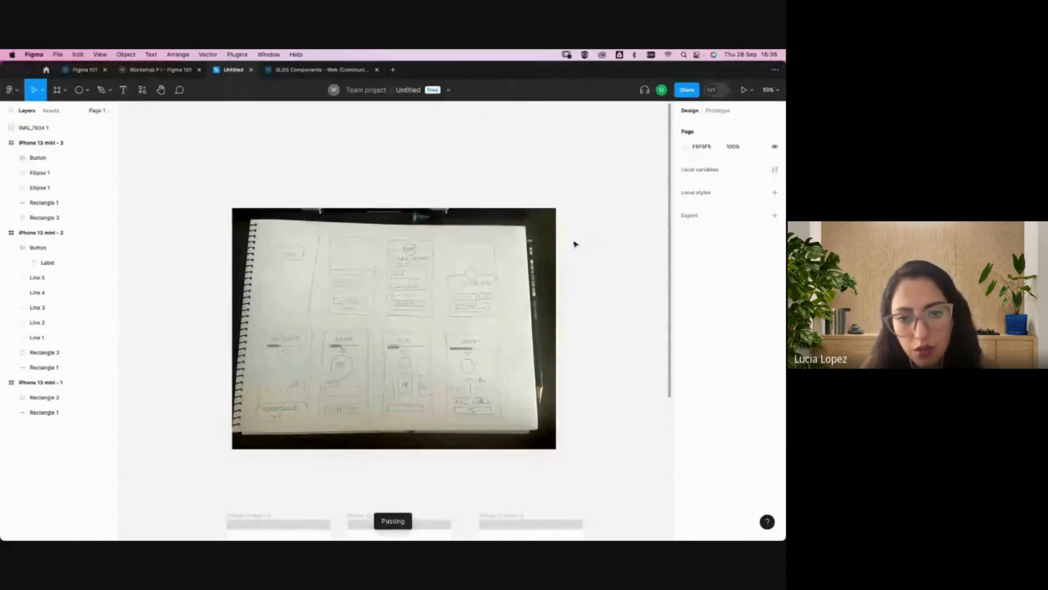
mouse_move(405, 322)
left_mouse_down()
mouse_move(633, 302)
mouse_move(496, 270)
mouse_move(514, 293)
mouse_move(503, 293)
left_mouse_up()
left_click(507, 353)
- Check the Start button label's font, and set the upper input's field label font to Inter
scroll(486, 391, "down", 3)
scroll(486, 391, "down", 3)
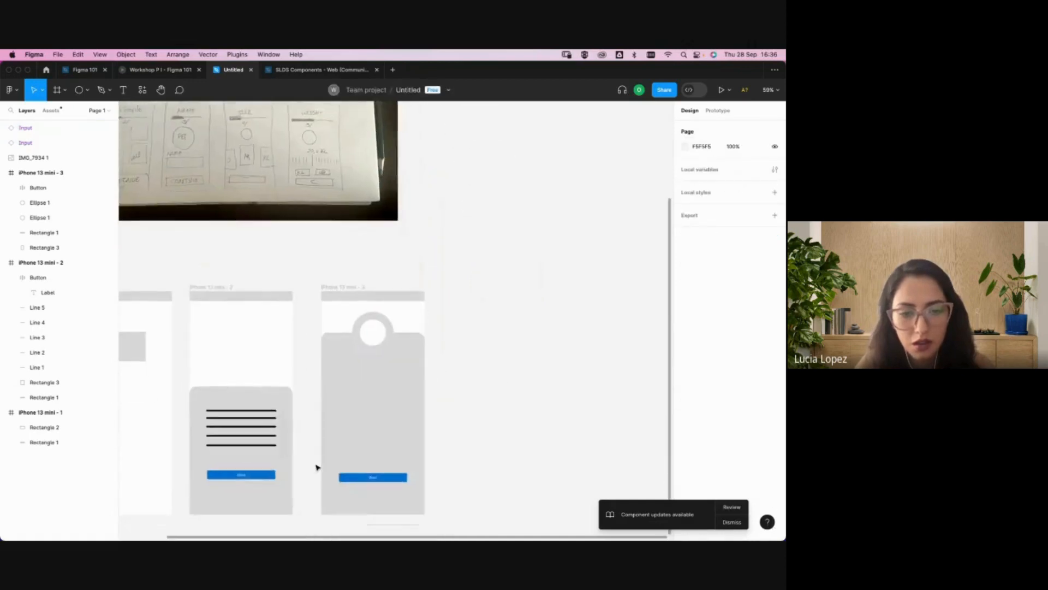
double_click(244, 465)
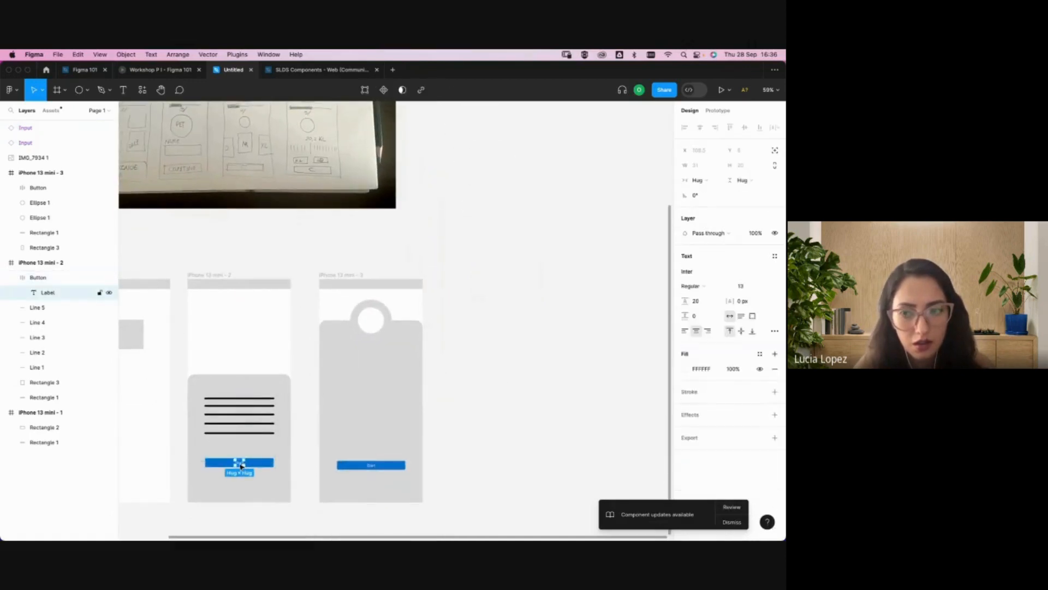
left_click(437, 271)
scroll(435, 274, "up", 6)
left_click(447, 254)
scroll(444, 253, "up", 5)
double_click(445, 252)
double_click(445, 253)
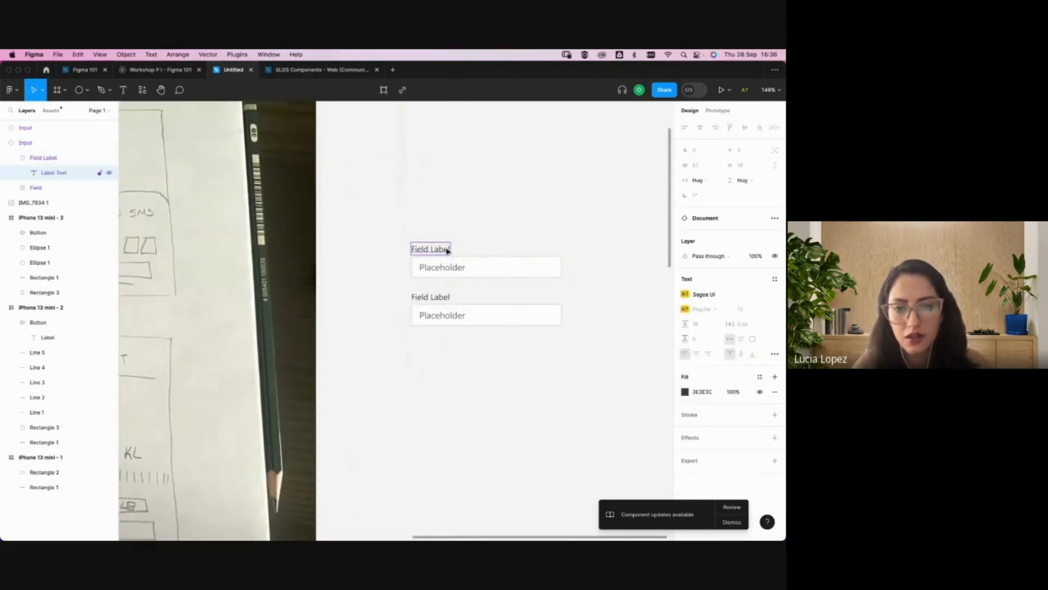
left_click(724, 296)
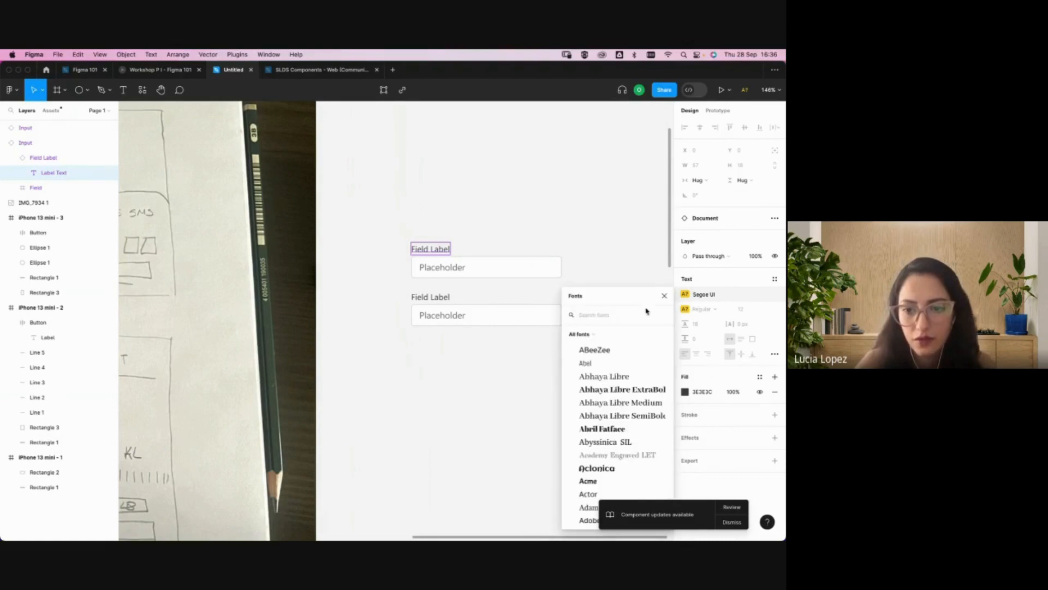
type("in")
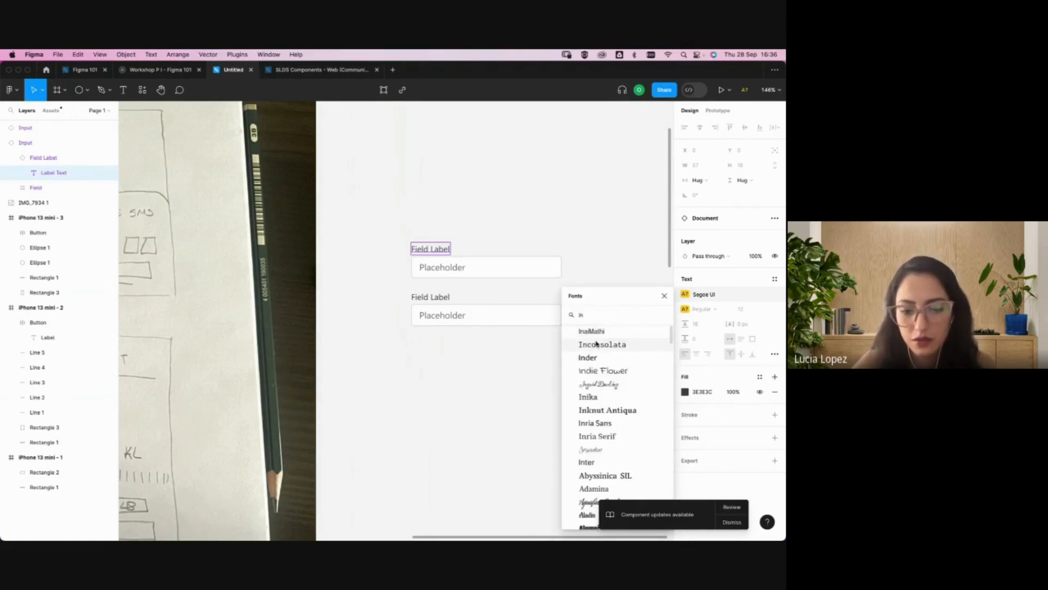
type("ter")
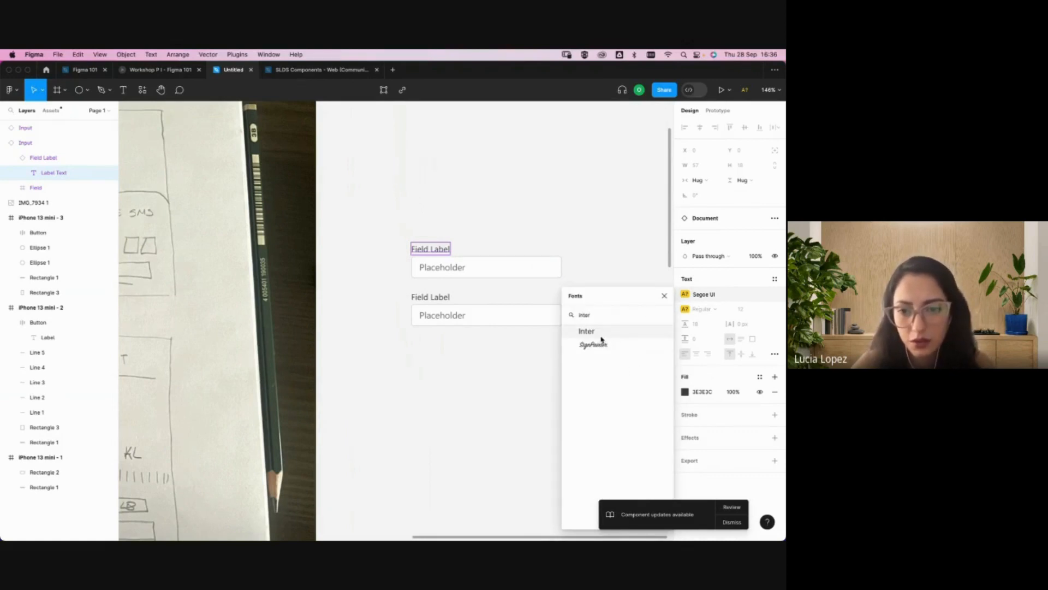
left_click(603, 338)
left_click(452, 272)
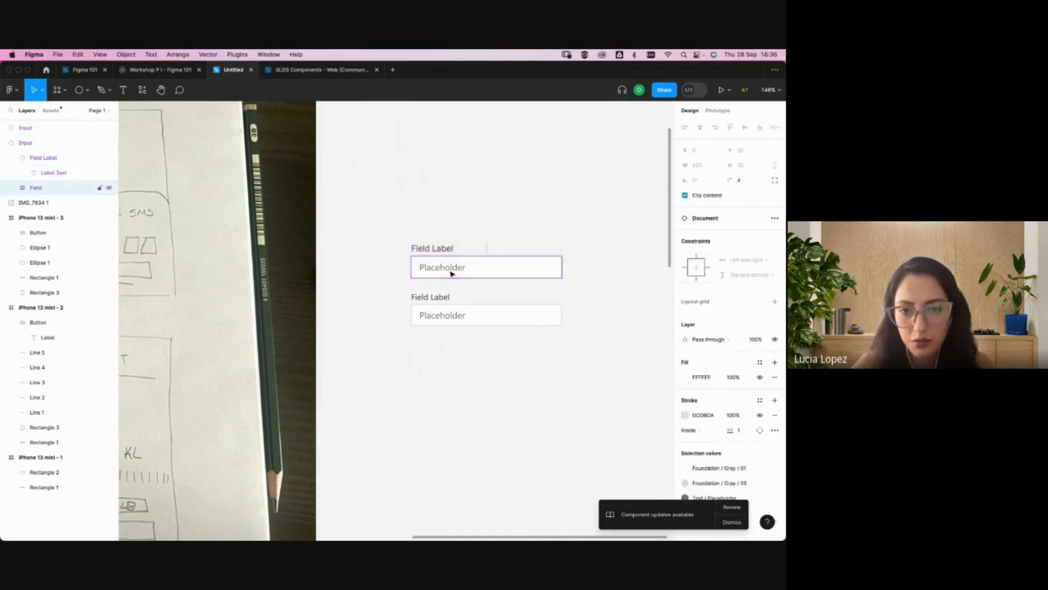
- Change the upper input's field label text to "E-mail"
double_click(430, 251)
double_click(429, 249)
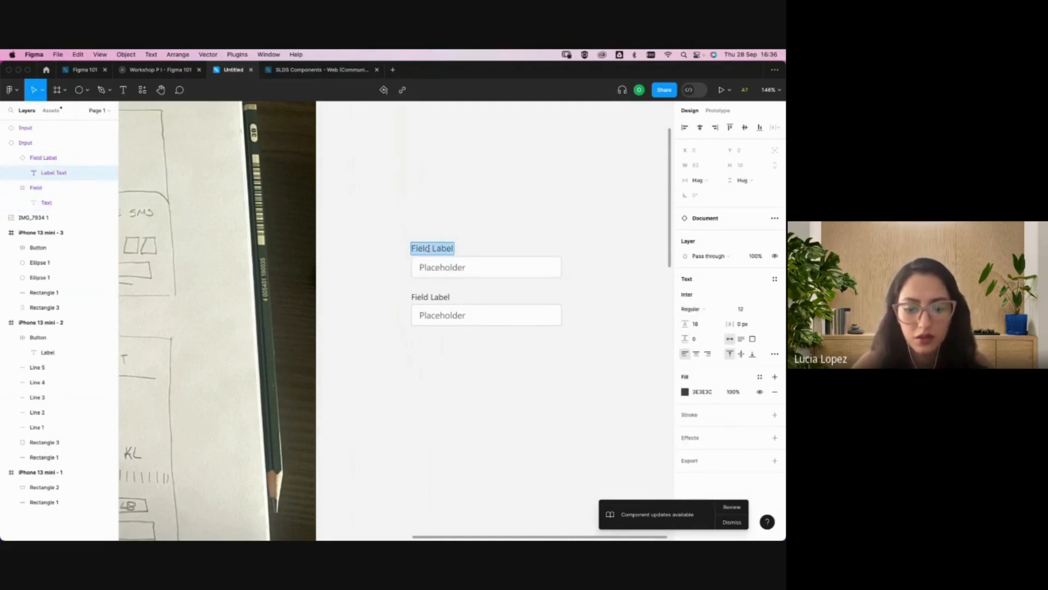
scroll(429, 249, "down", 5)
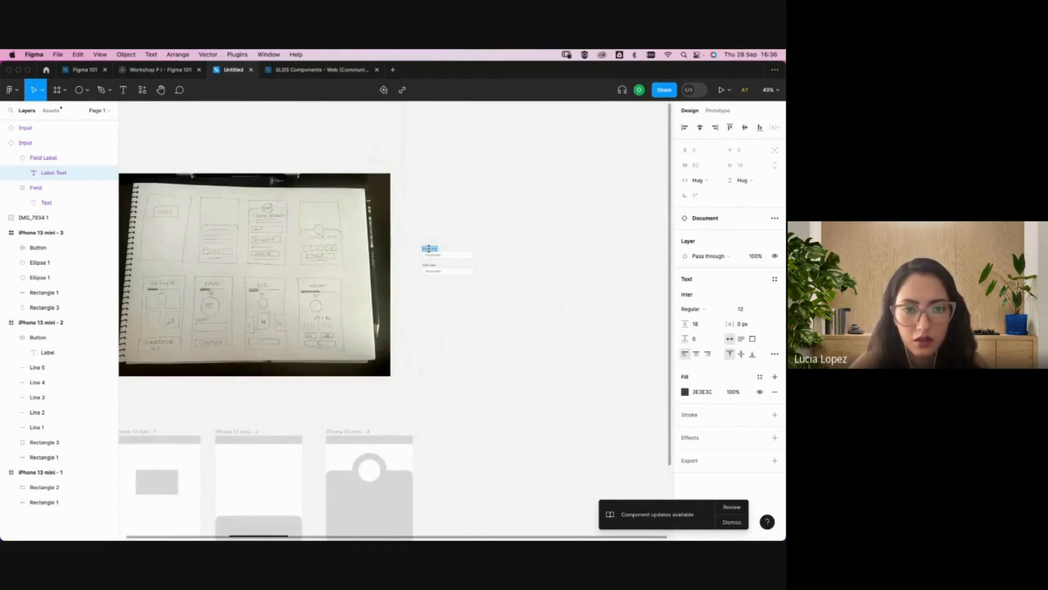
scroll(429, 249, "up", 3)
key("BackSpace")
type("Em")
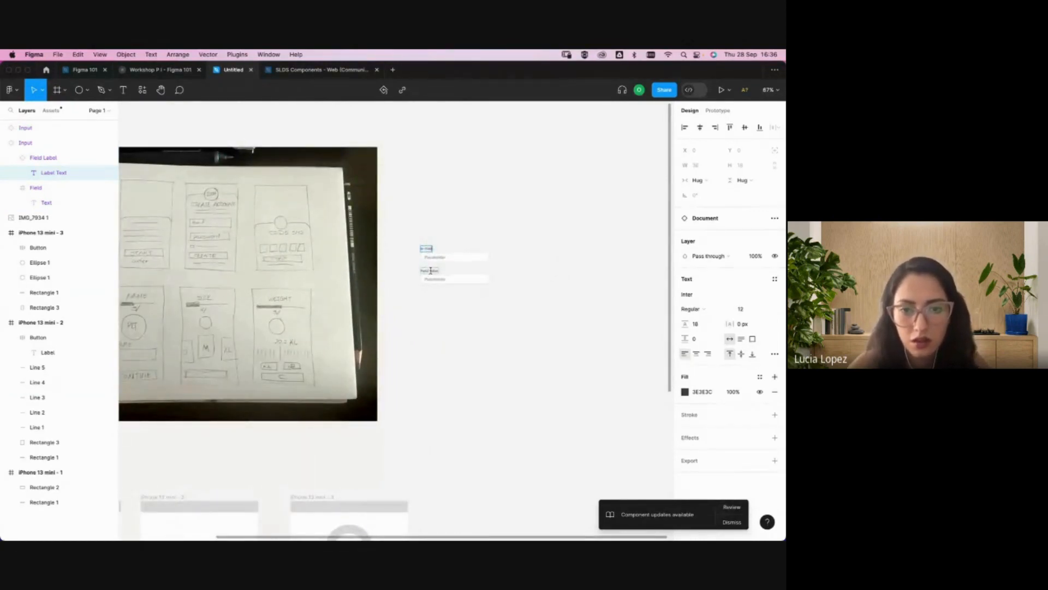
- Replace the missing Segoe UI font of the lower input's field label with Inter
left_click(430, 271)
double_click(433, 272)
left_click(372, 168)
type("Inter")
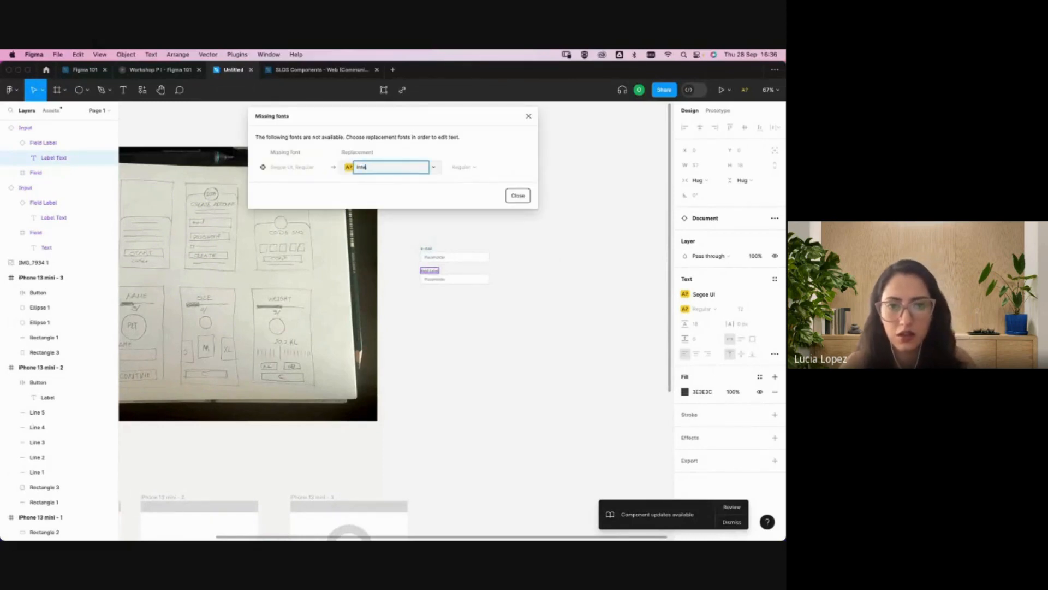
left_click(524, 199)
left_click(359, 173)
left_click(493, 199)
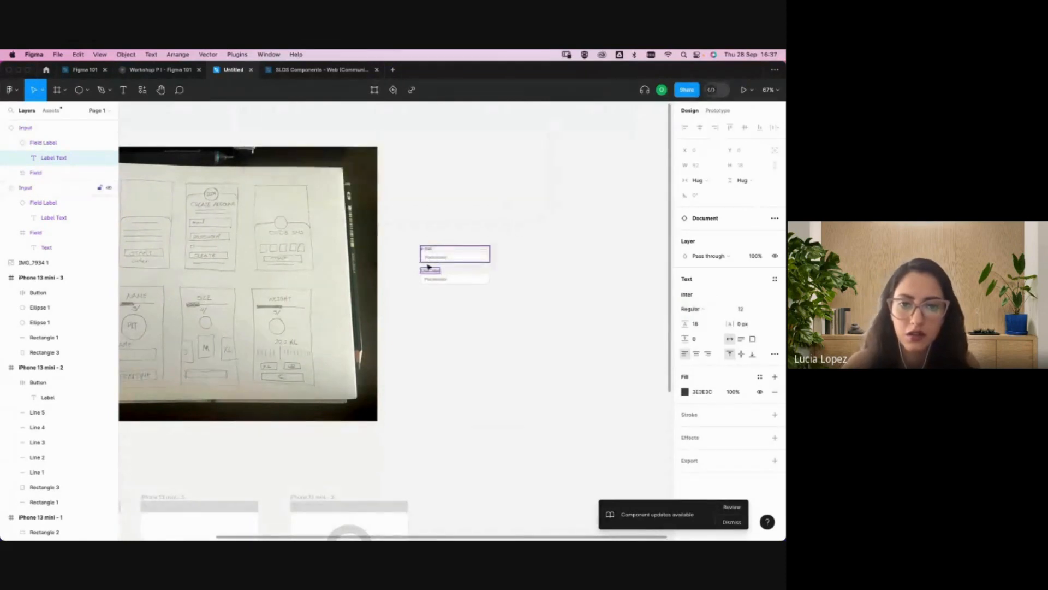
- Change the lower input's field label text to "Password"
type("Passw")
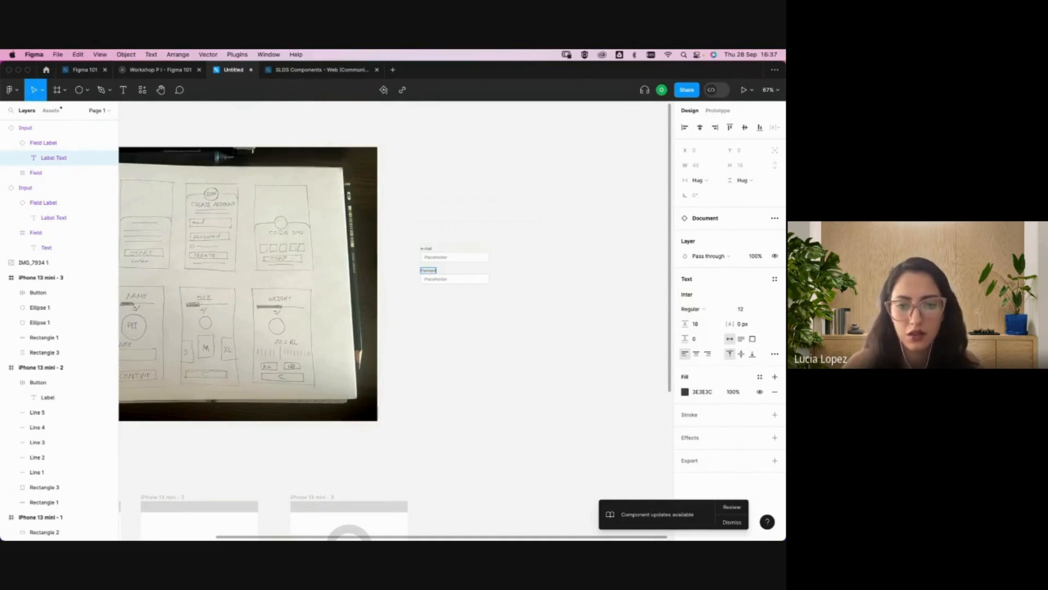
key("Escape")
key("Escape")
scroll(573, 334, "down", 5)
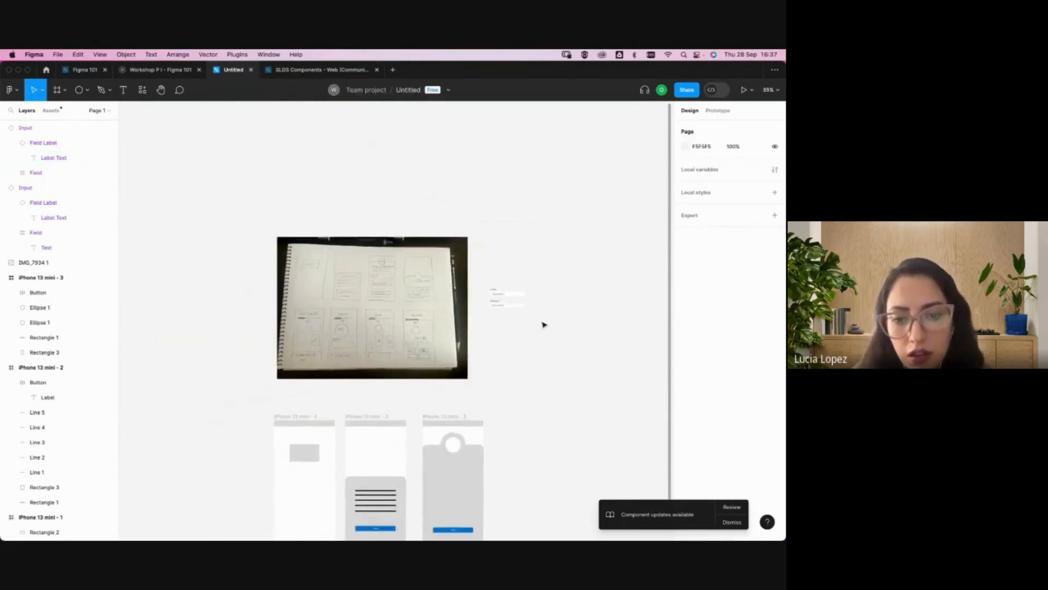
- Move the E-mail and Password inputs into the third frame above the Start button and widen both to 314
scroll(542, 325, "down", 3)
scroll(542, 325, "right", 1)
left_click_drag(532, 240, 429, 394)
scroll(429, 394, "up", 5)
scroll(433, 395, "down", 3)
scroll(432, 396, "right", 1)
left_click_drag(362, 316, 420, 330)
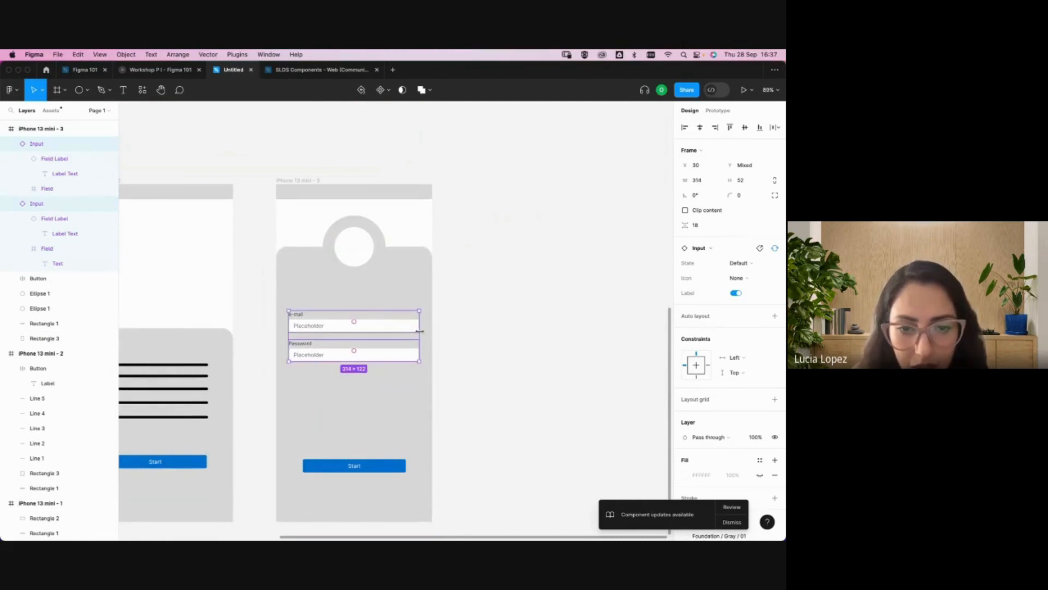
left_click(508, 301)
scroll(522, 318, "up", 1)
scroll(522, 318, "left", 1)
scroll(519, 317, "down", 6)
scroll(506, 413, "left", 1)
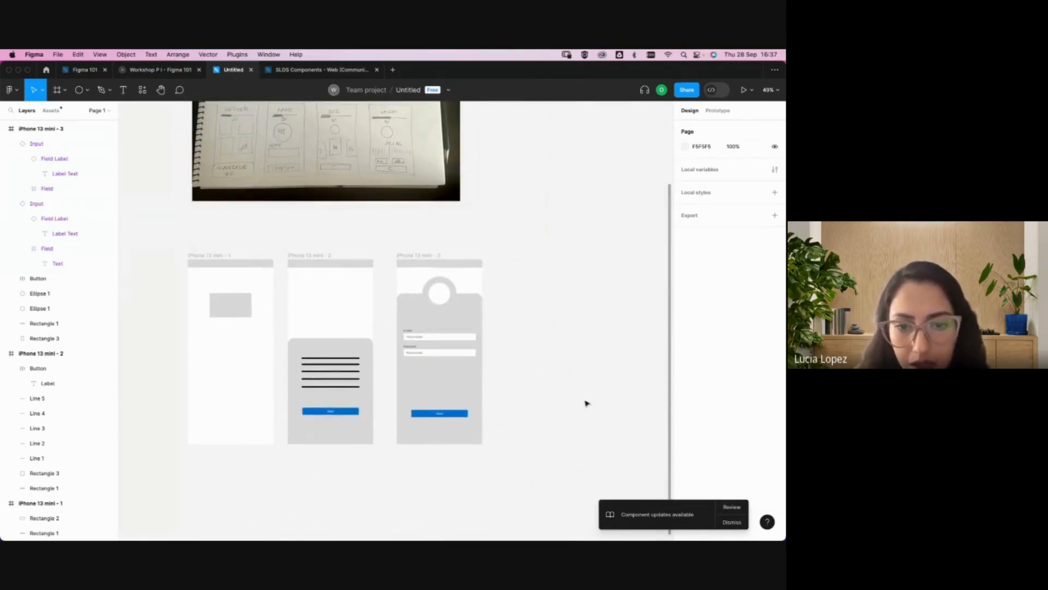
- Switch to the Figma 101 file and examine the finished wireframe screens on its Wireframes page, starting from the Splash Screen
left_click(84, 75)
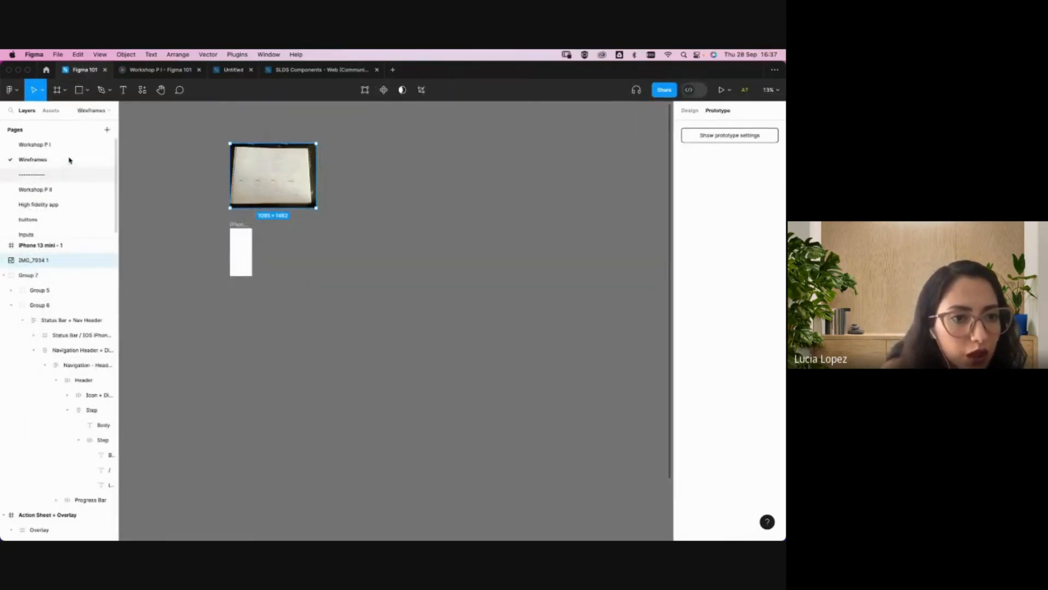
left_click(460, 338)
scroll(458, 338, "down", 5)
scroll(458, 337, "down", 3)
scroll(457, 338, "right", 2)
scroll(369, 295, "up", 10)
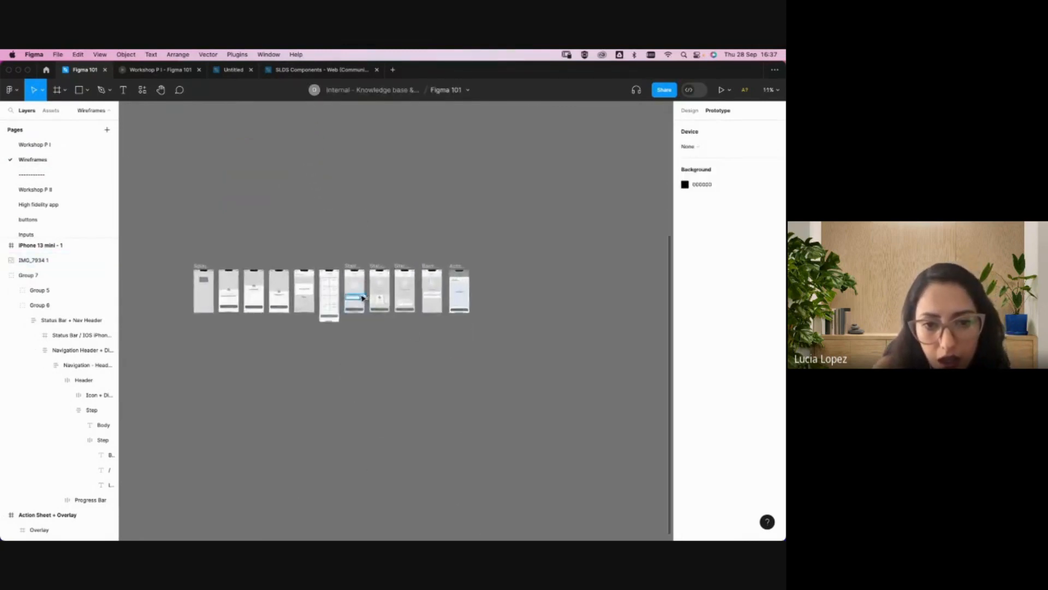
scroll(356, 297, "up", 4)
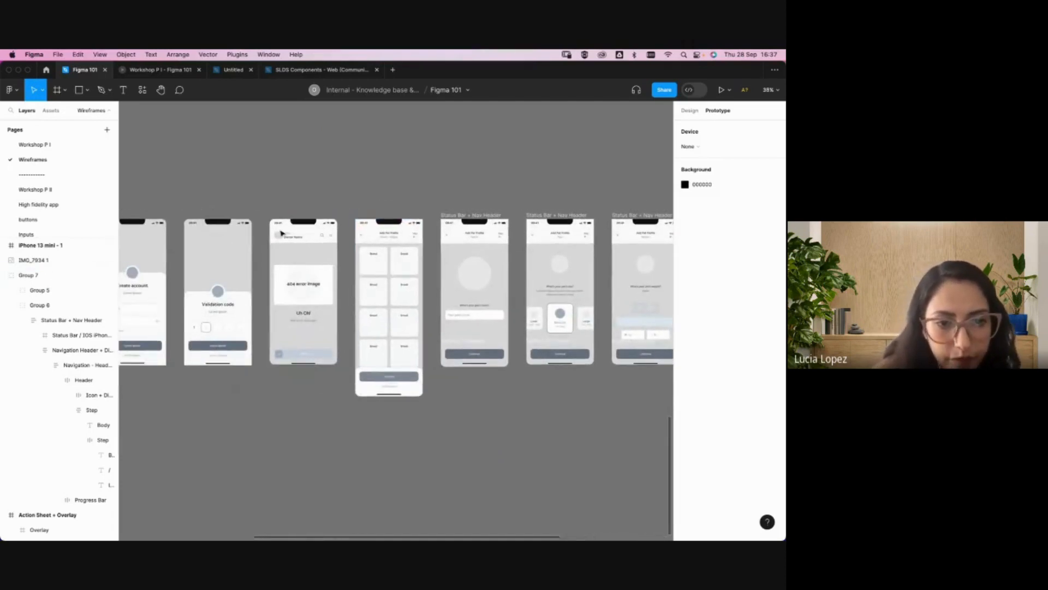
scroll(185, 184, "left", 3)
scroll(185, 185, "left", 4)
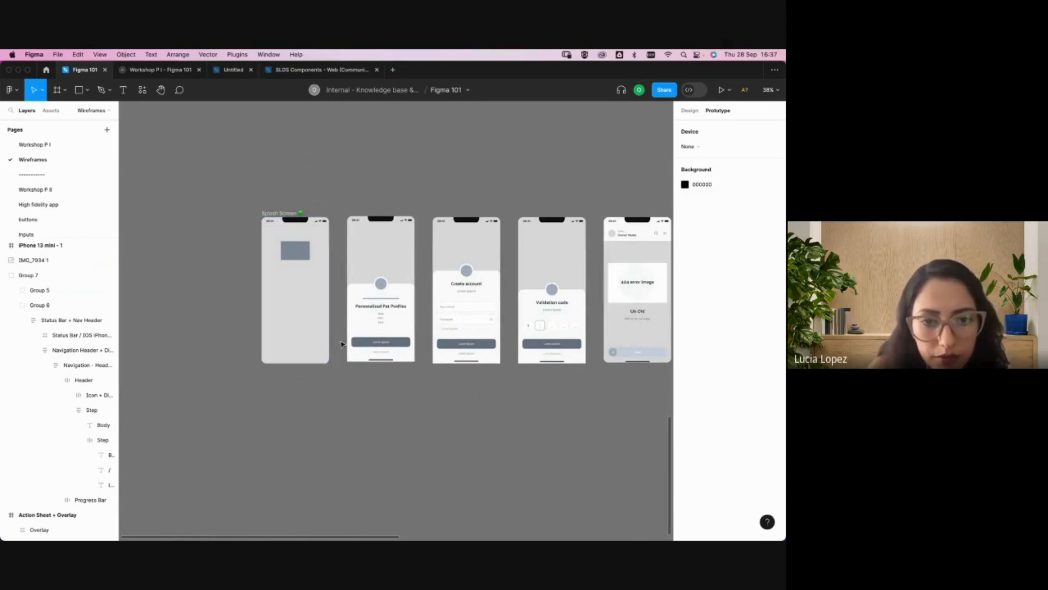
left_click(306, 276)
scroll(316, 182, "down", 3)
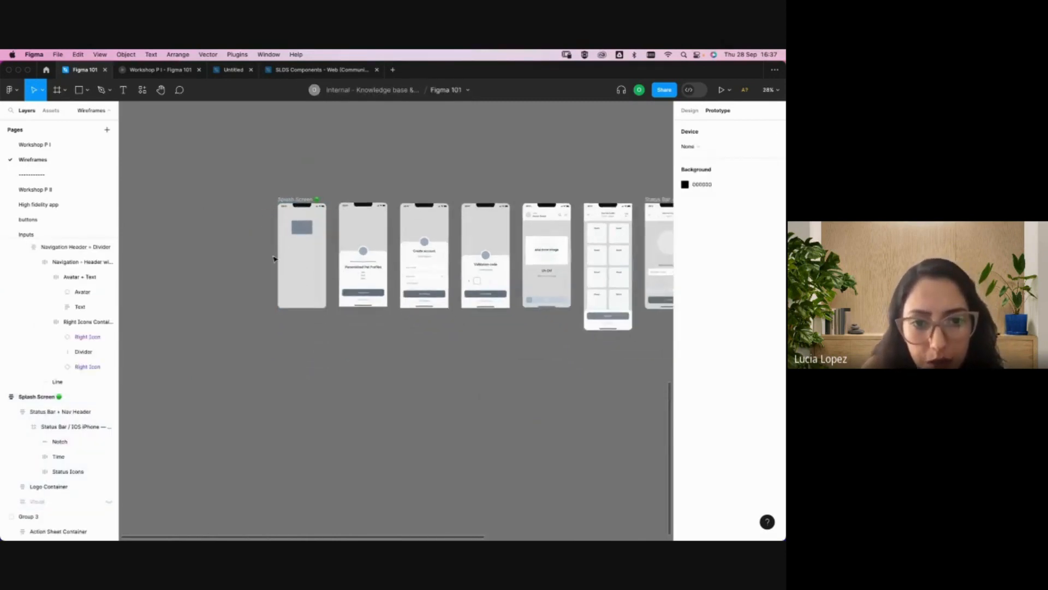
scroll(273, 254, "up", 5)
left_click(275, 307)
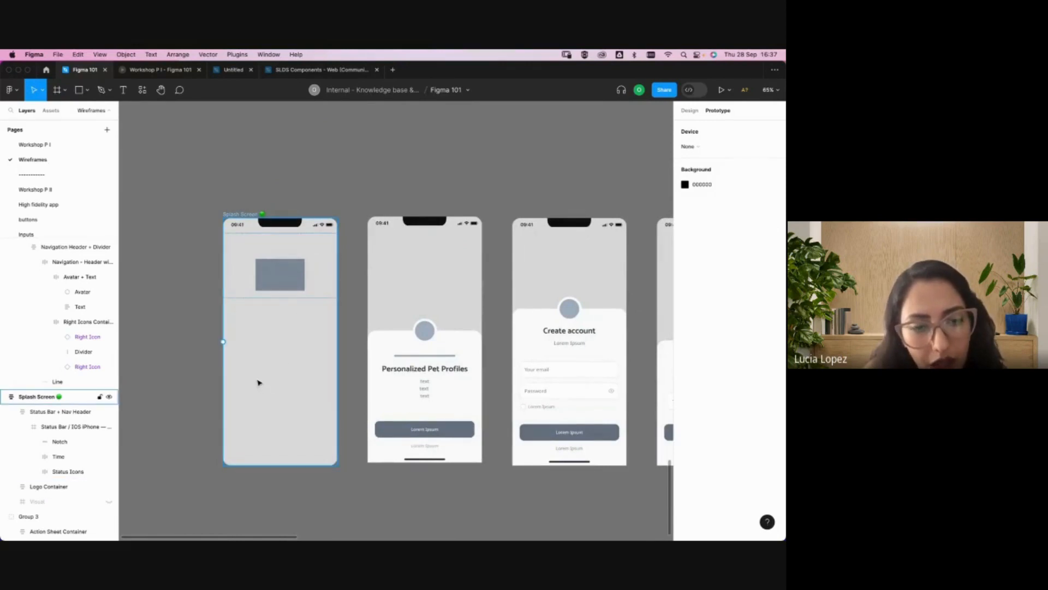
- Examine the Splash Screen's logo container and the Personalized Pet Profiles, Create account and Validation code wireframes
left_click(391, 108)
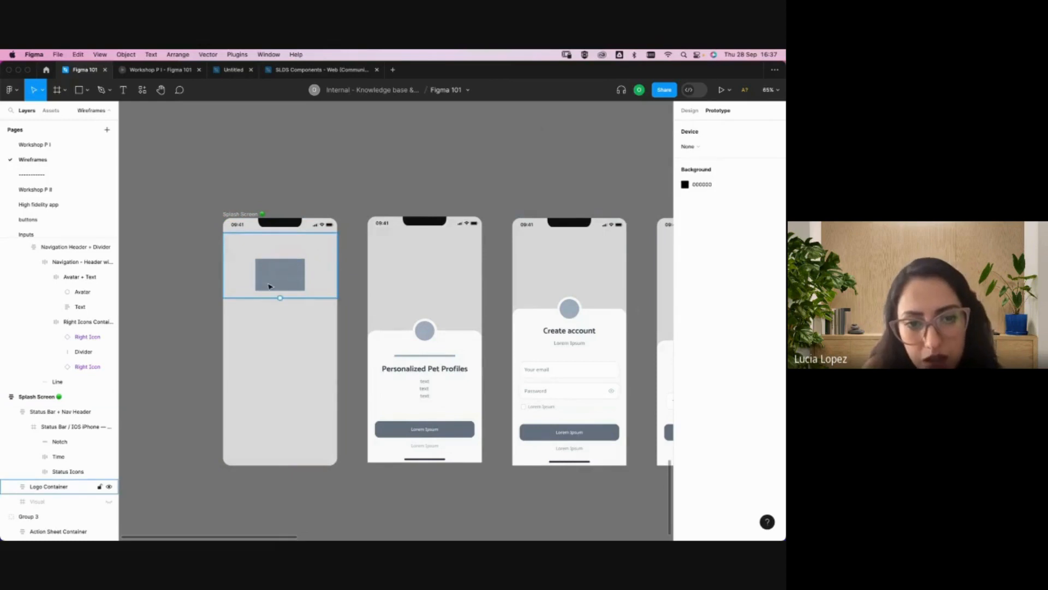
left_click(269, 286)
scroll(392, 431, "right", 5)
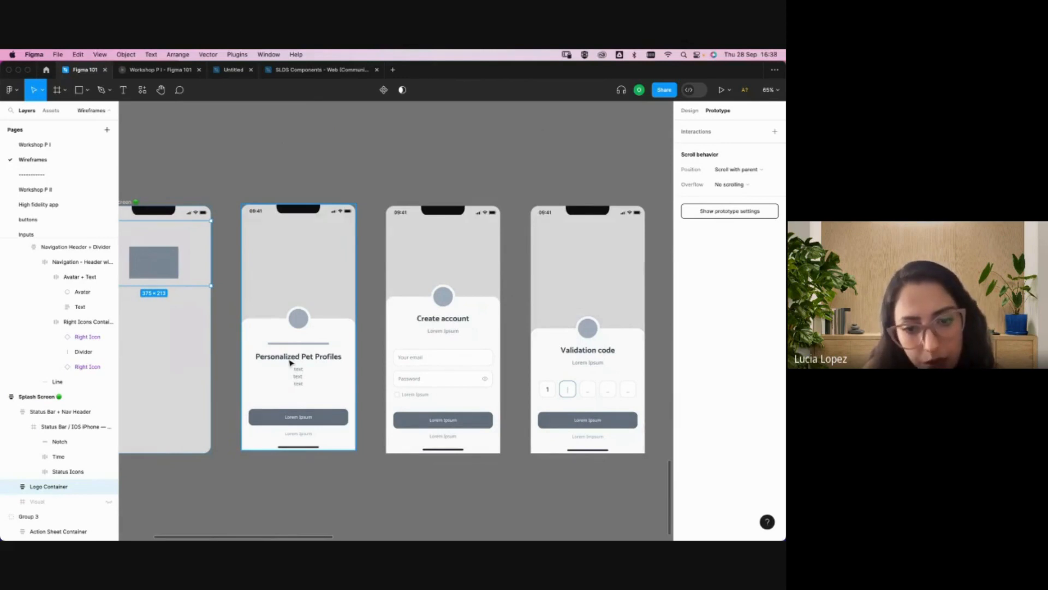
scroll(472, 419, "right", 3)
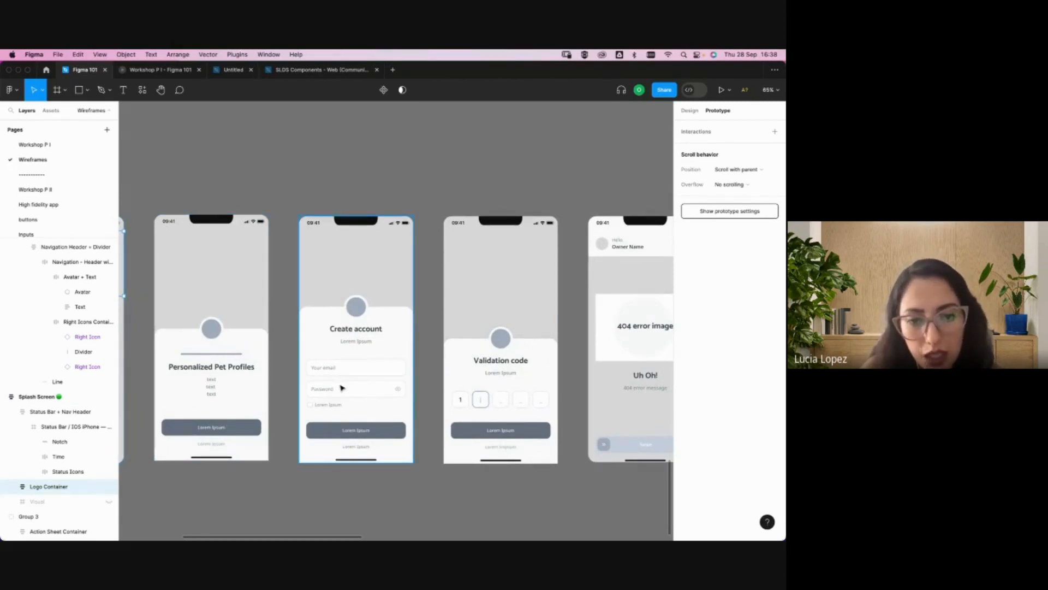
scroll(341, 388, "right", 3)
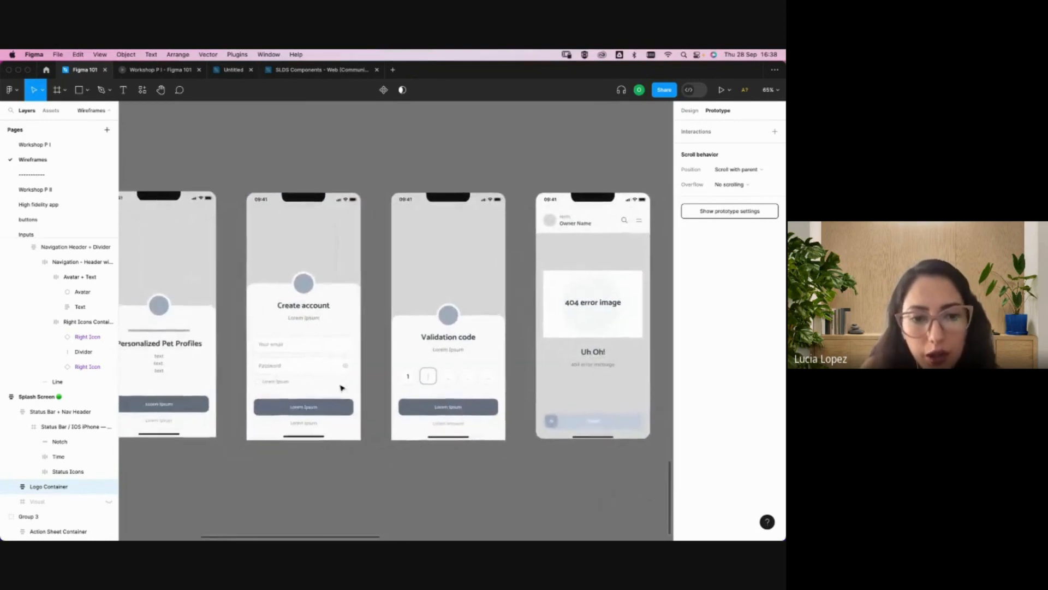
left_click(335, 271)
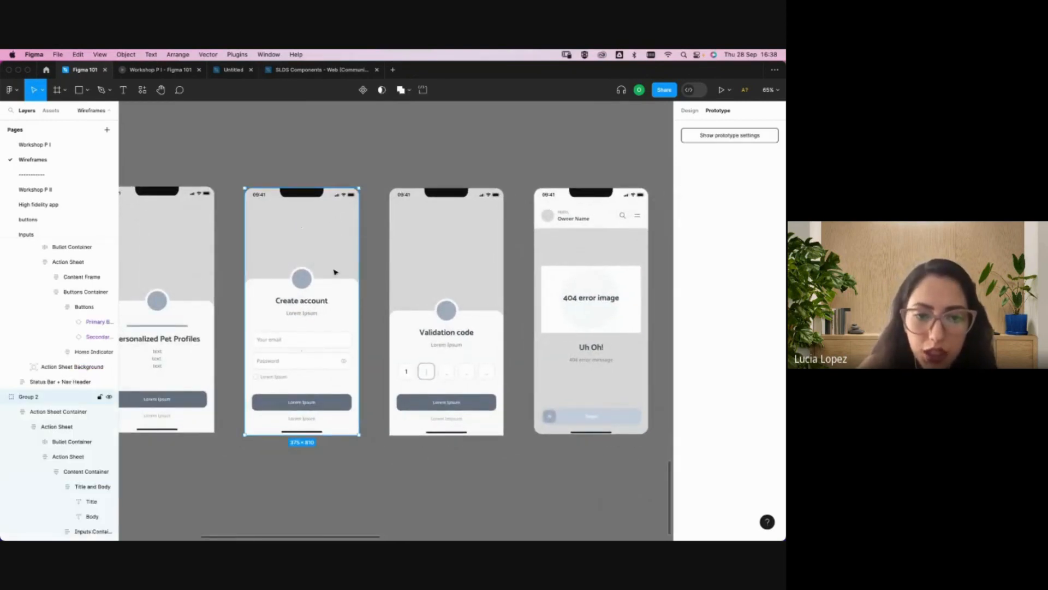
left_click(411, 253)
scroll(411, 253, "right", 5)
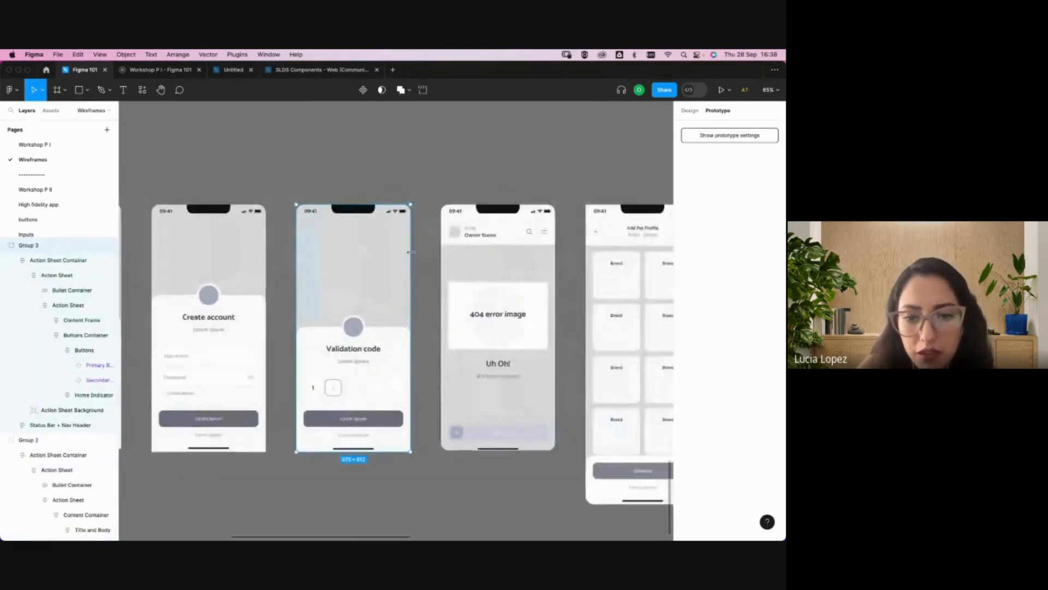
scroll(411, 252, "down", 3)
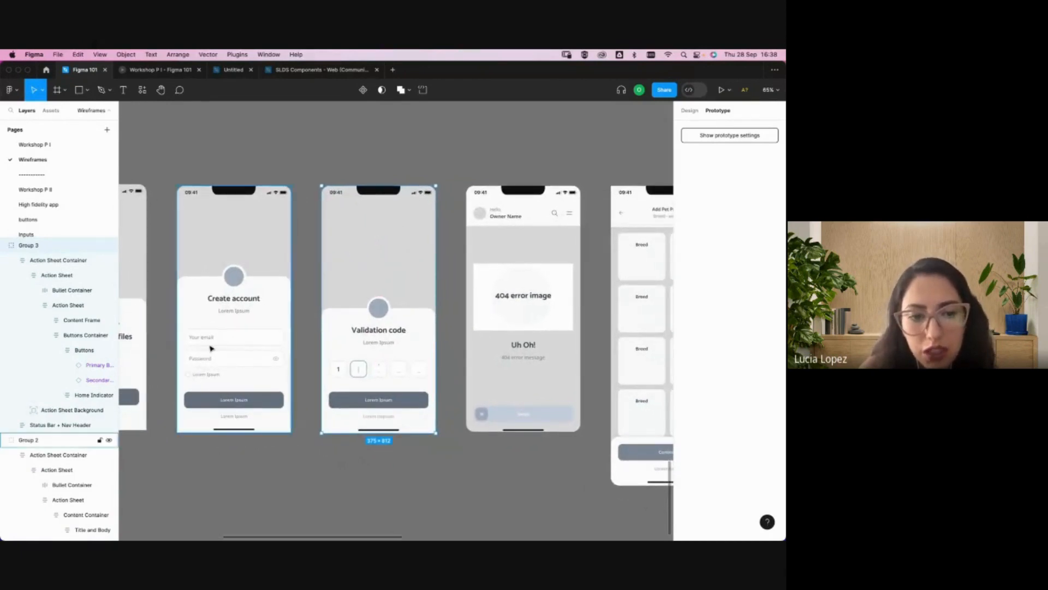
- Examine the 404 error wireframe with its swipe button and the Add Pet Profile breed selection screen
scroll(395, 342, "right", 5)
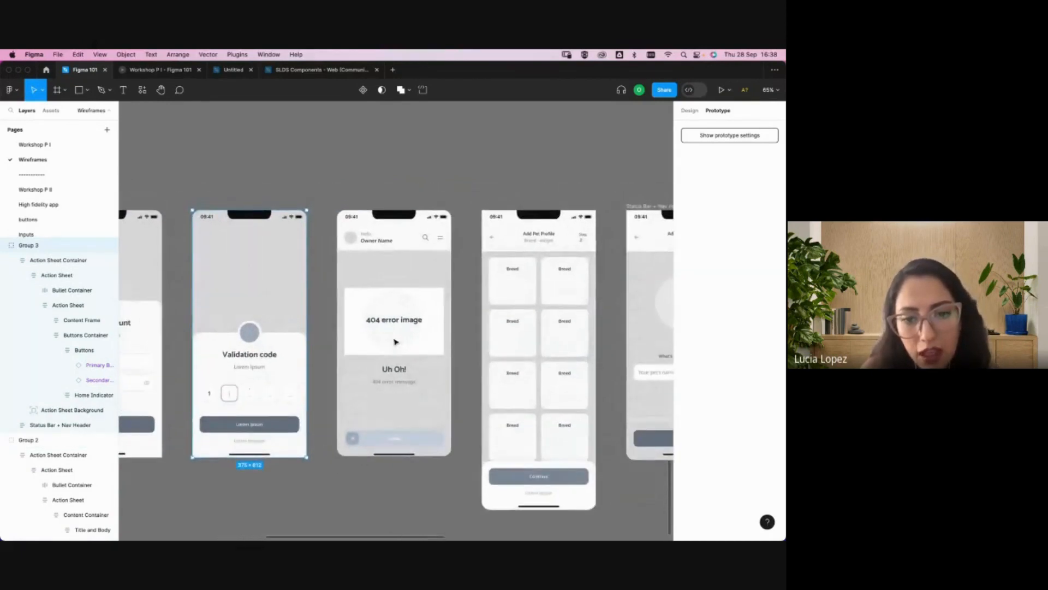
left_click(397, 396)
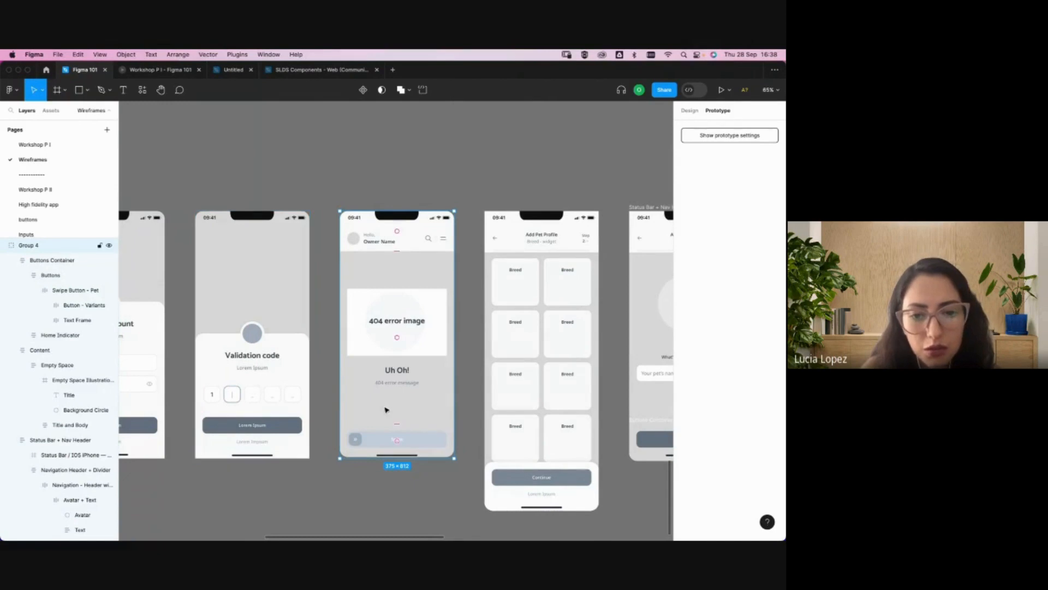
scroll(386, 410, "right", 5)
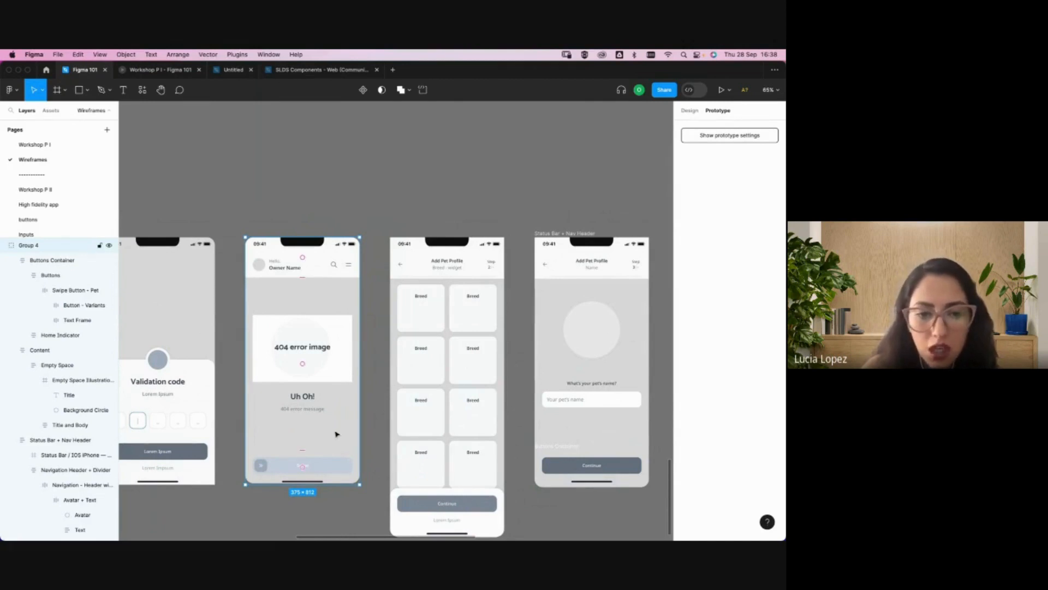
scroll(337, 434, "down", 3)
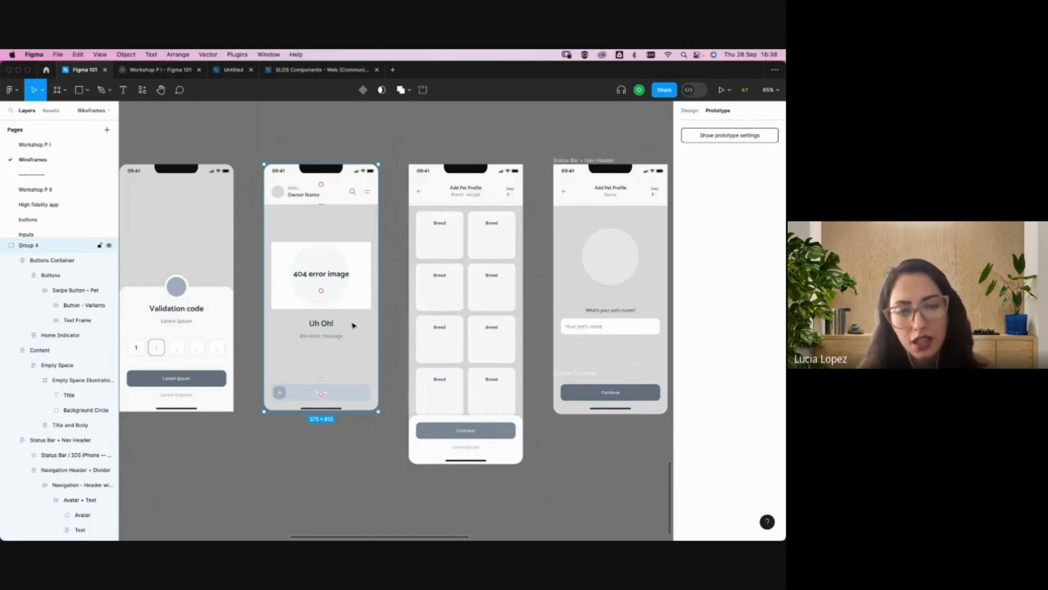
scroll(353, 325, "right", 3)
scroll(354, 325, "up", 1)
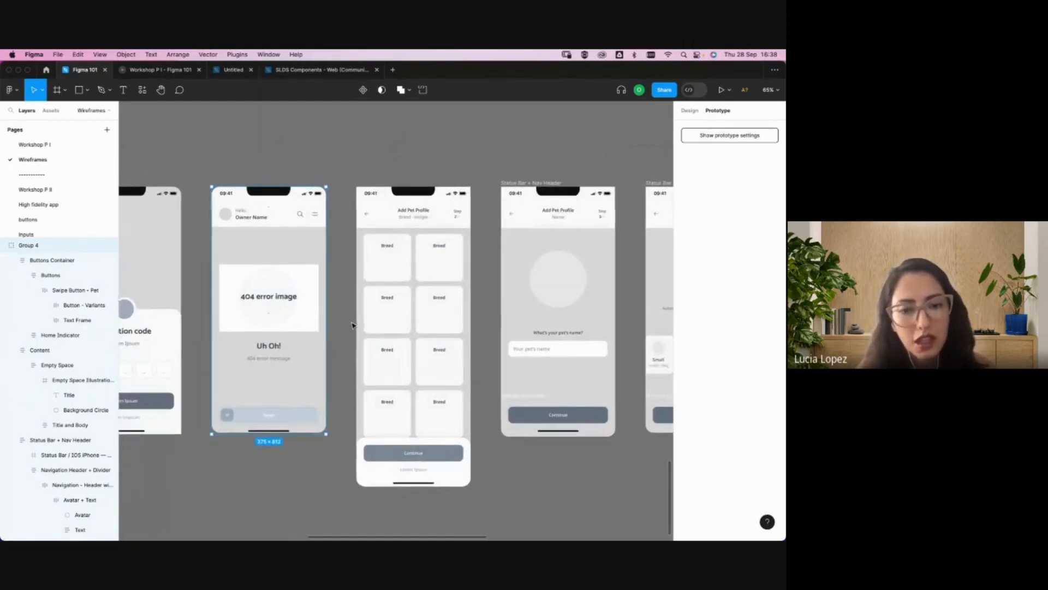
scroll(354, 326, "right", 4)
scroll(353, 326, "up", 1)
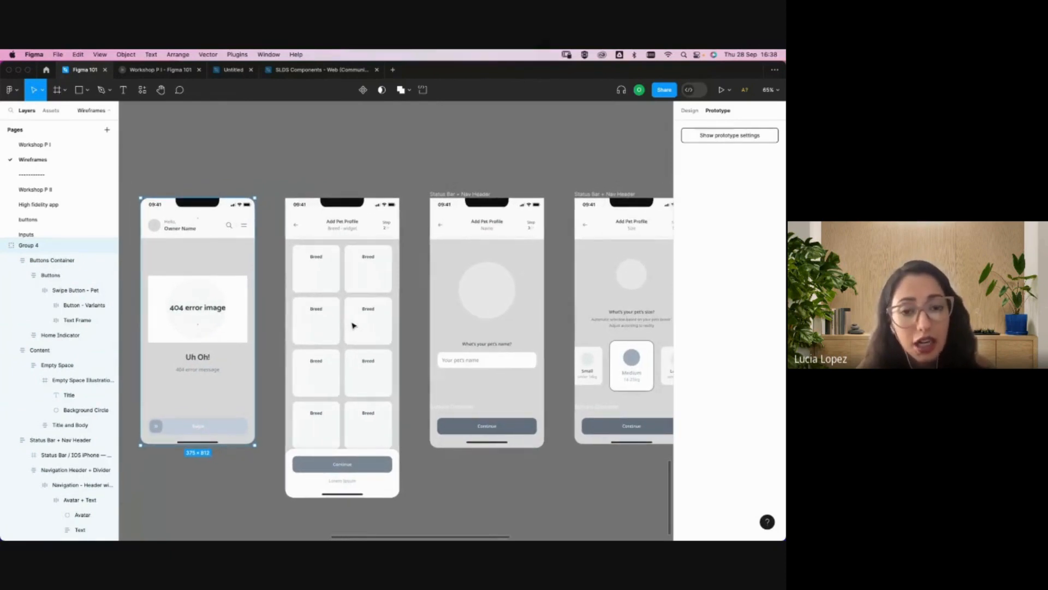
scroll(353, 326, "right", 1)
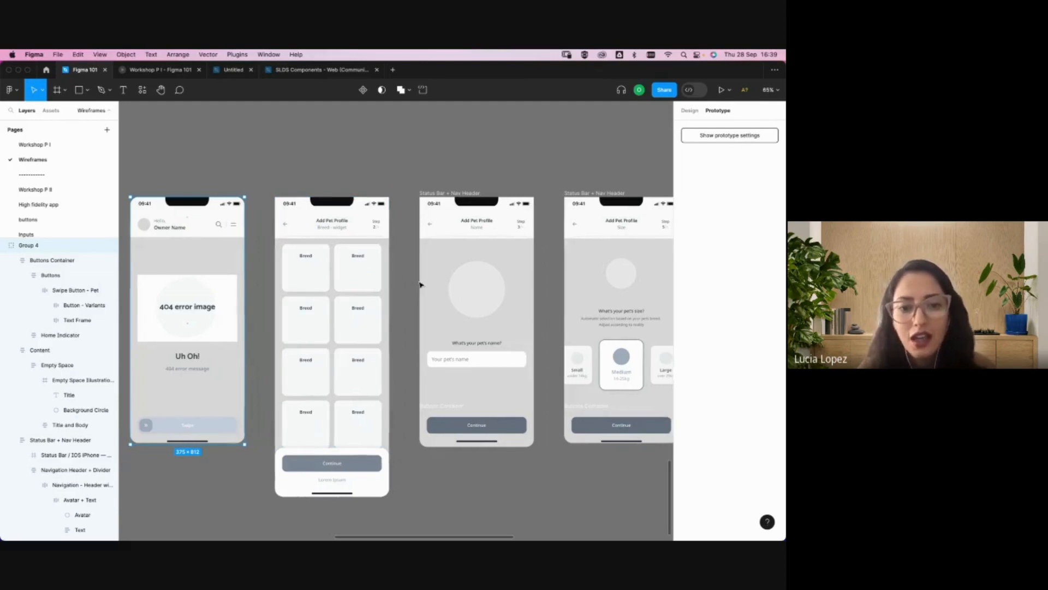
scroll(420, 284, "right", 4)
scroll(421, 284, "down", 2)
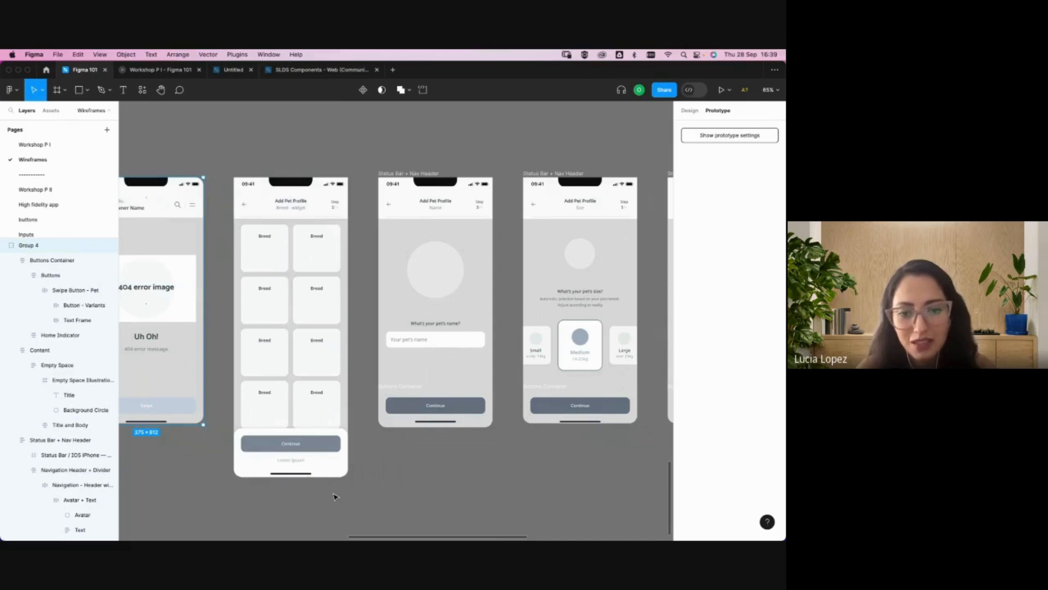
- Inspect the profile image placeholder and the pet's name input section on the Add Pet Profile Name screen
left_click(396, 473)
scroll(397, 473, "right", 5)
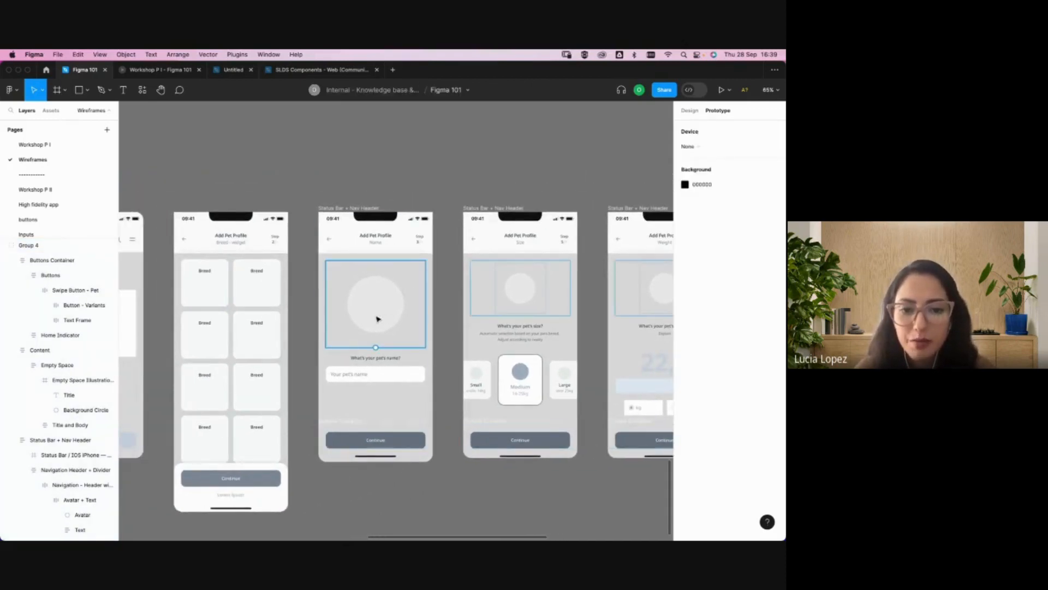
left_click(378, 319)
double_click(378, 319)
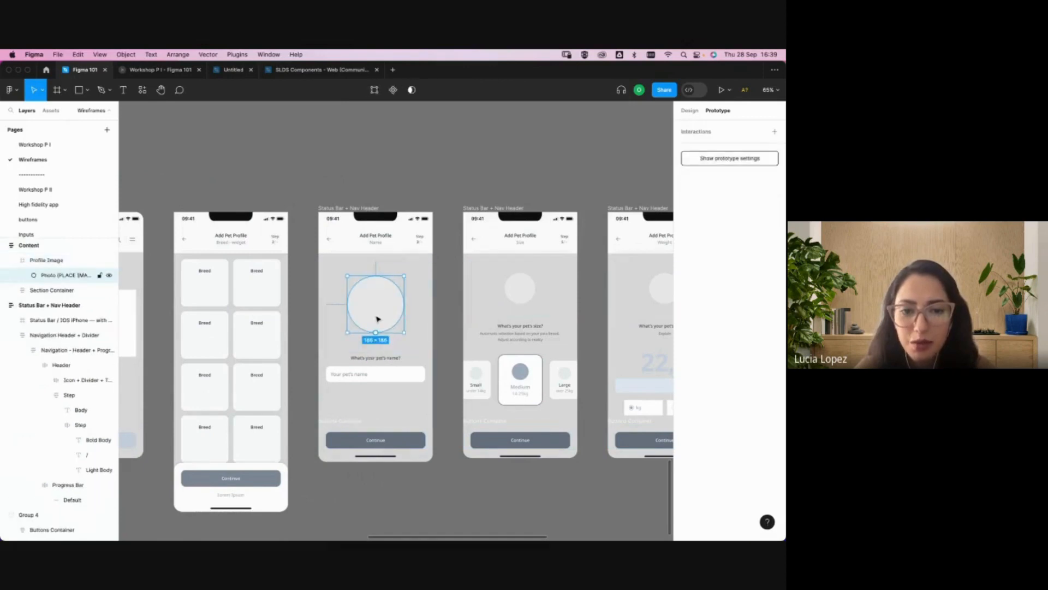
key("Escape")
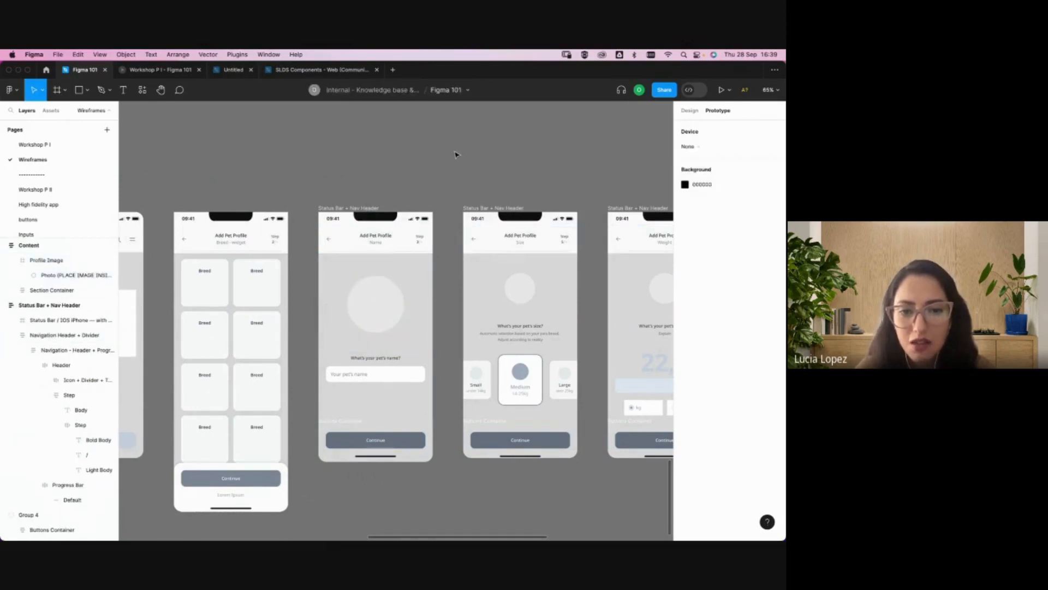
left_click(366, 340)
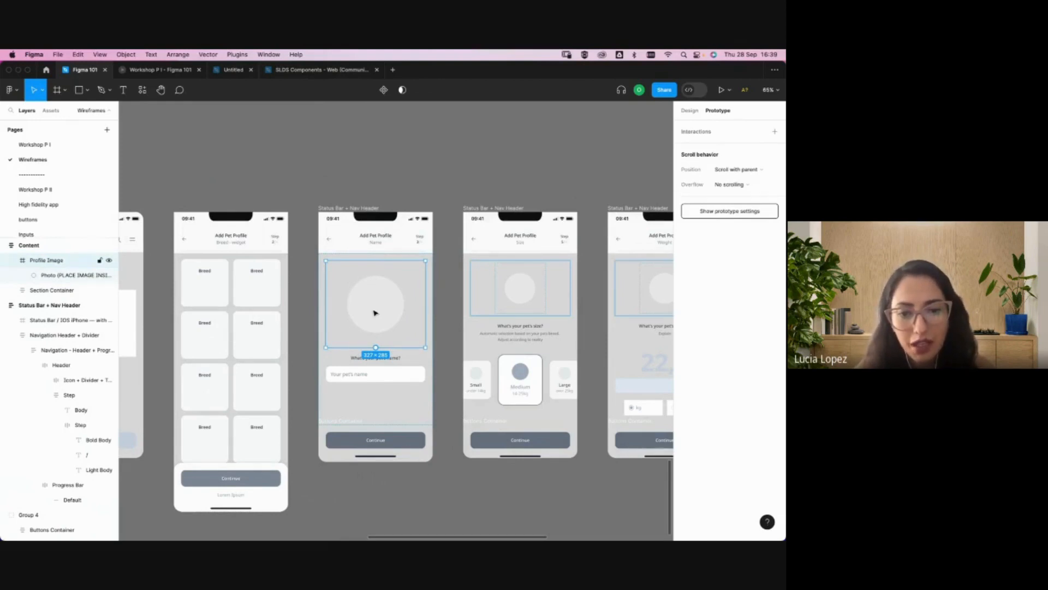
scroll(375, 313, "left", 4)
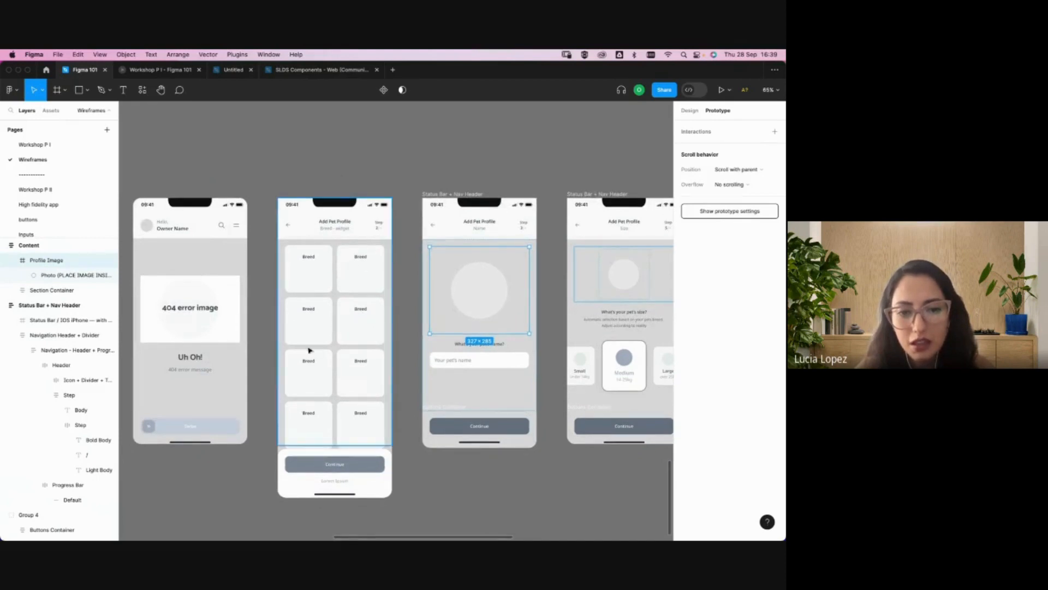
scroll(332, 288, "right", 4)
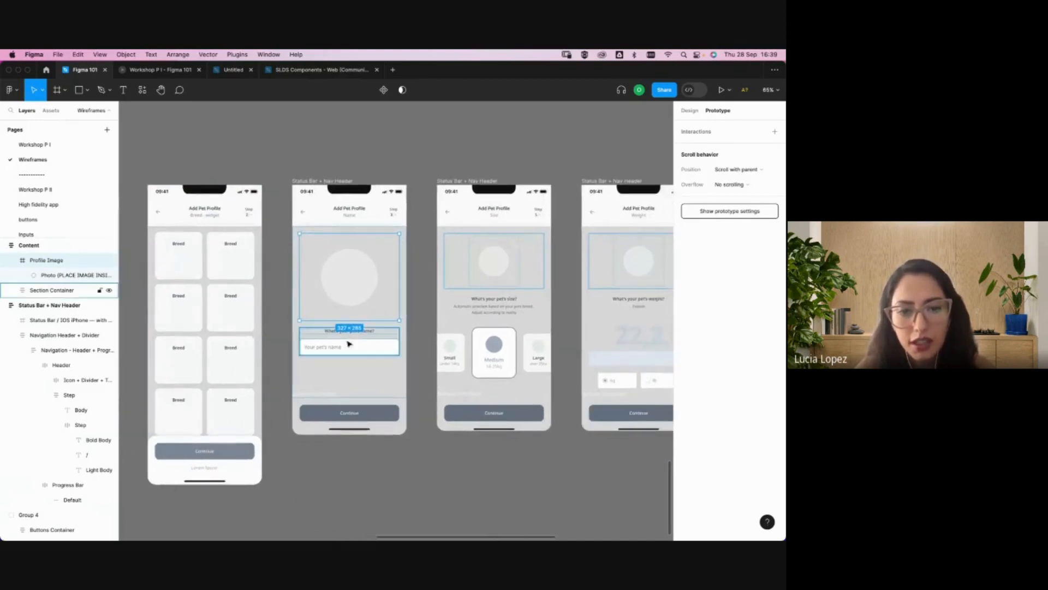
left_click(350, 351)
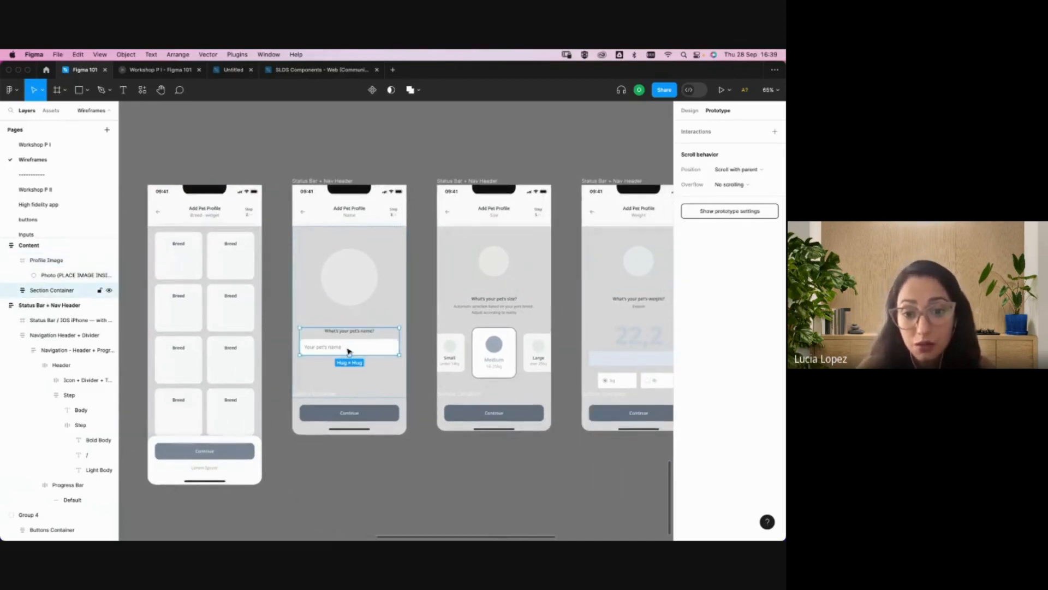
- Inspect the Small, Medium and Large cards container on the Add Pet Profile Size screen
scroll(350, 344, "right", 2)
scroll(355, 325, "up", 5)
scroll(356, 326, "right", 3)
scroll(355, 326, "up", 2)
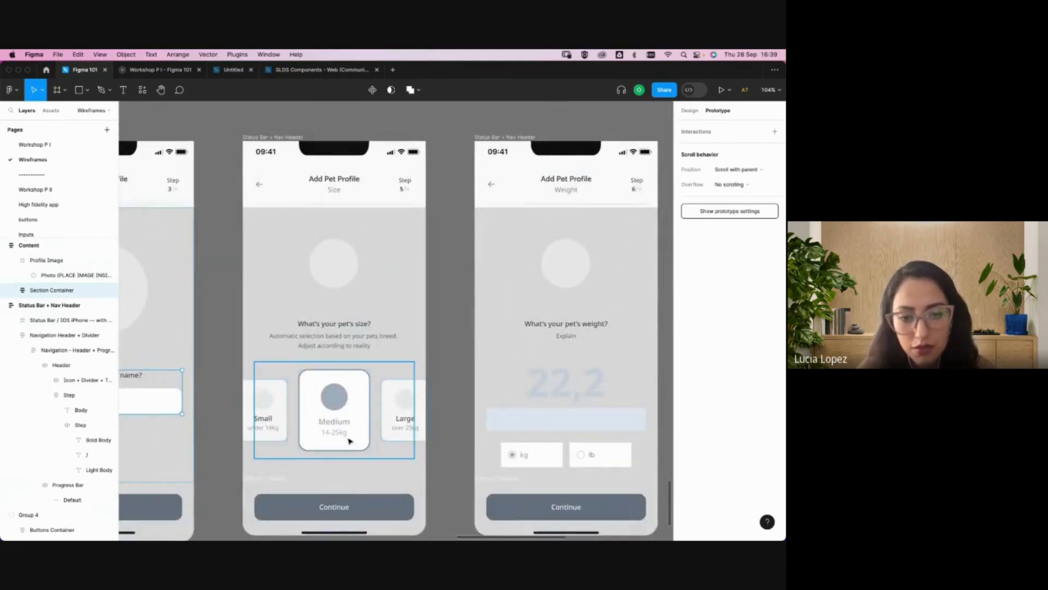
scroll(350, 440, "left", 2)
scroll(350, 440, "down", 2)
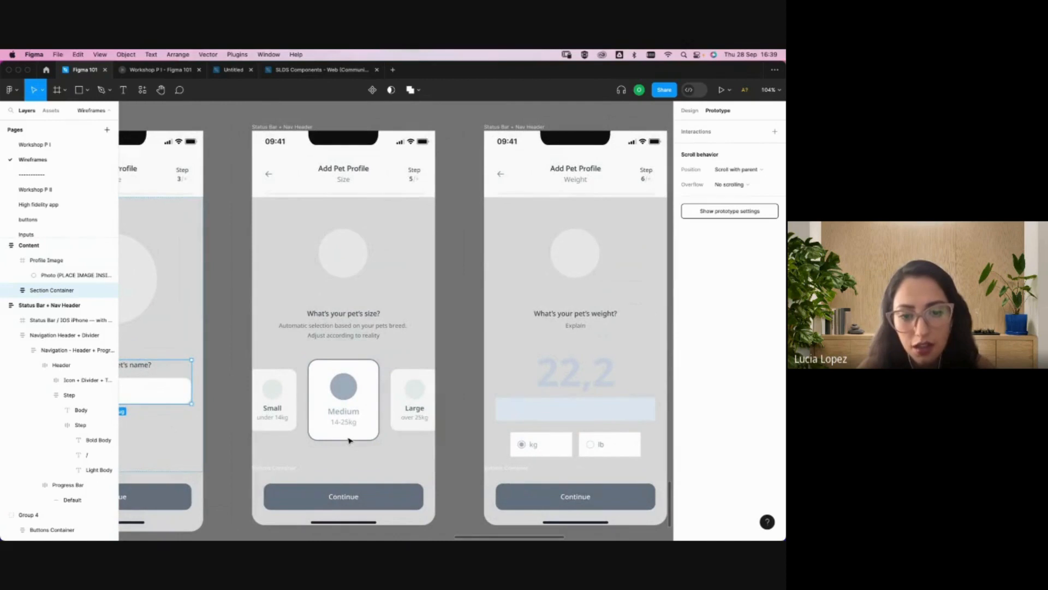
scroll(344, 434, "up", 1)
scroll(344, 434, "right", 1)
left_click(338, 429)
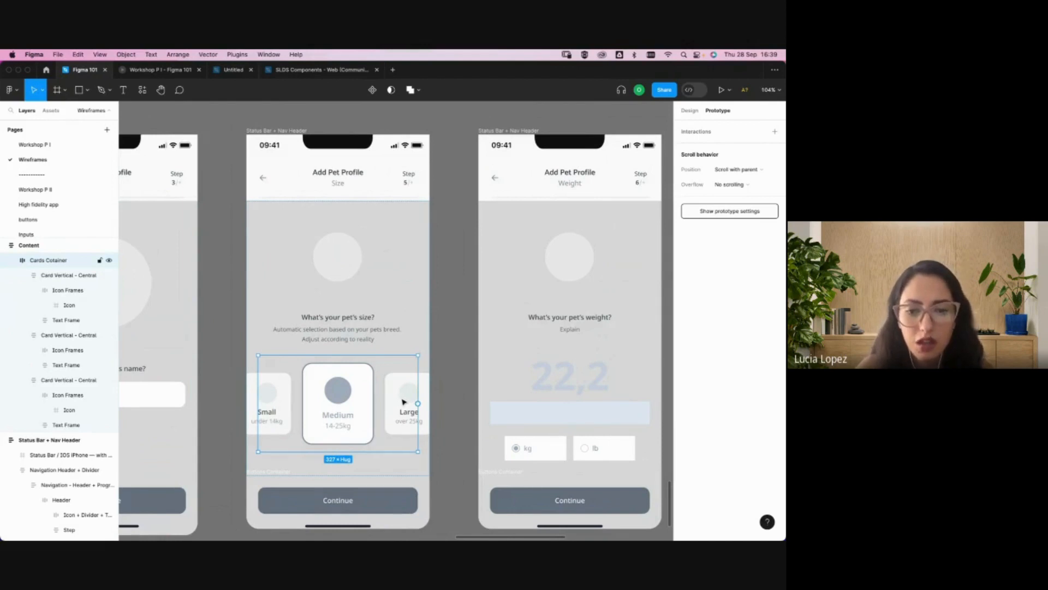
- Inspect the kg and lb radio buttons on the Add Pet Profile Weight screen
left_click(469, 322)
scroll(470, 322, "up", 1)
scroll(471, 323, "right", 1)
scroll(469, 323, "right", 5)
scroll(470, 323, "down", 1)
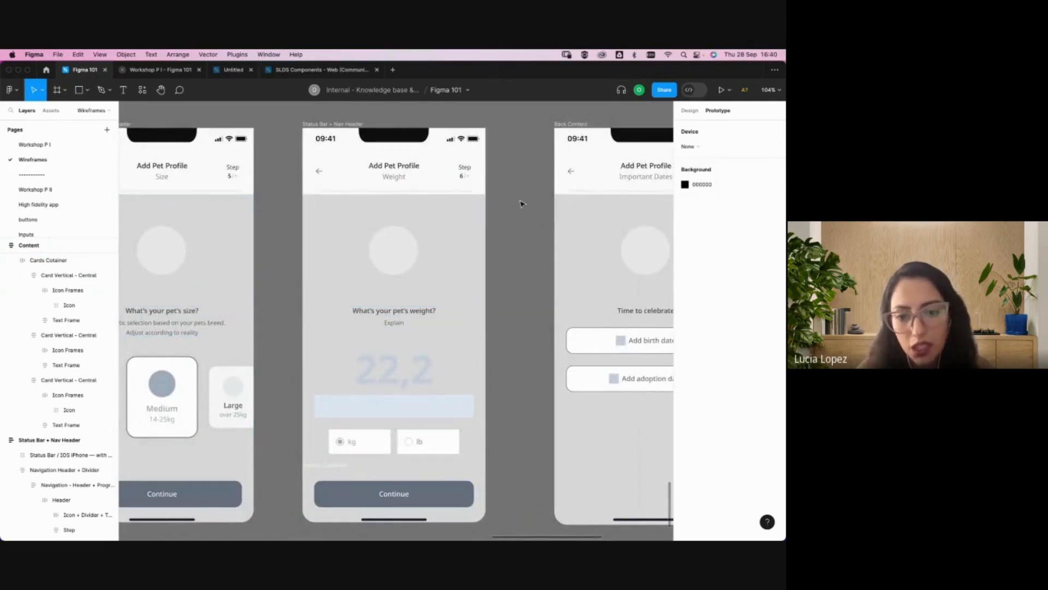
double_click(353, 451)
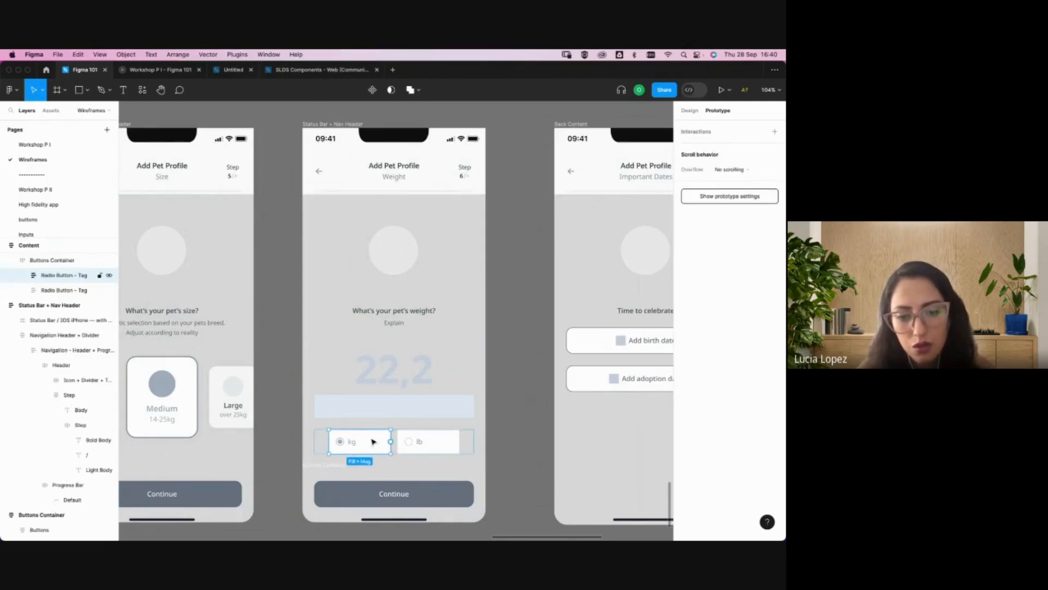
left_click(439, 442)
scroll(438, 442, "right", 4)
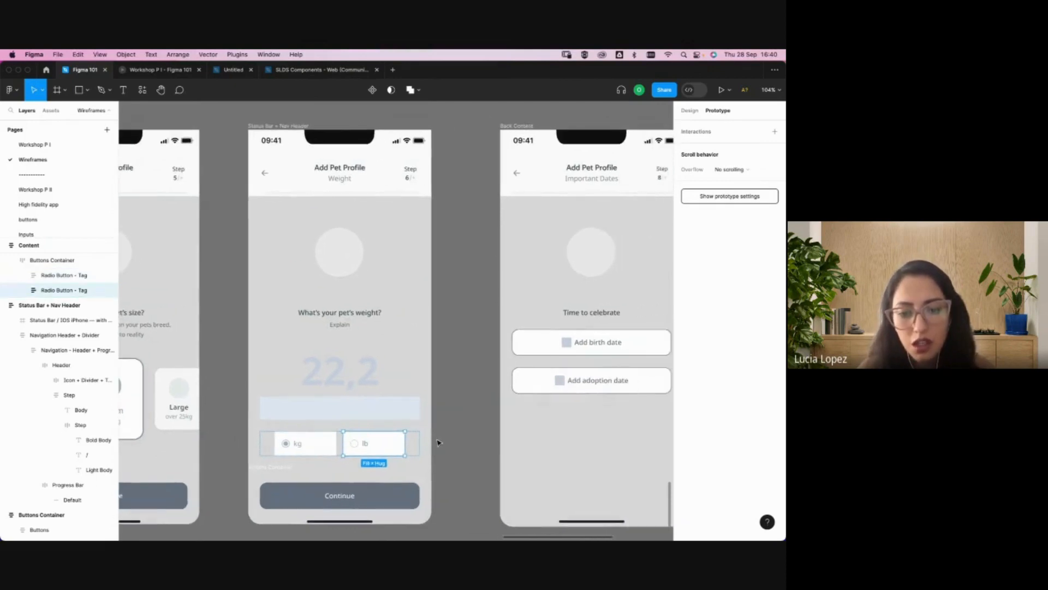
- Inspect the birth and adoption date buttons on the Important Dates screen and compare it with the Calendar overlay screen
scroll(439, 442, "right", 5)
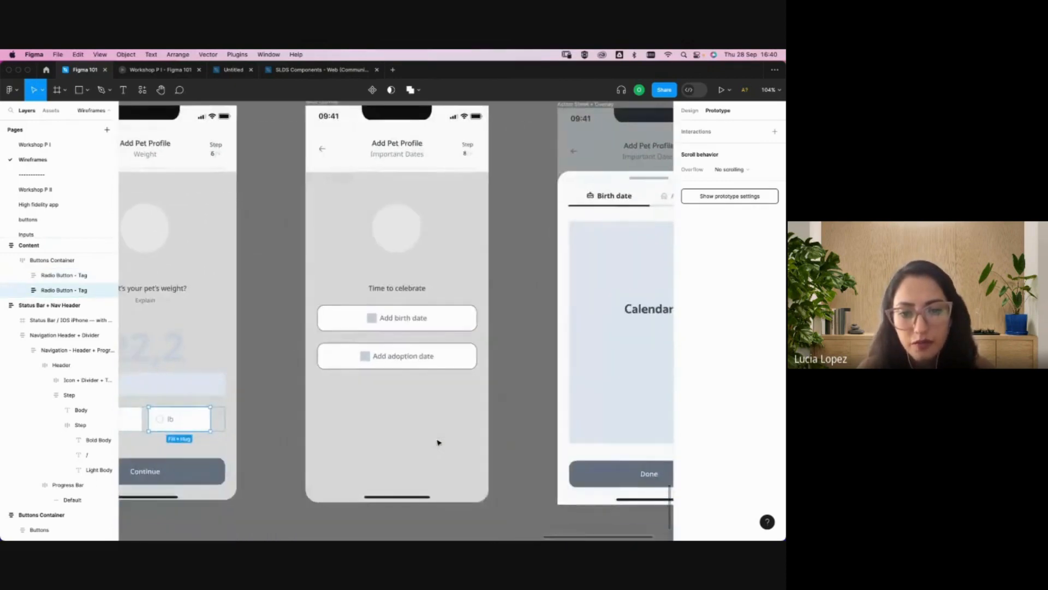
left_click(354, 337)
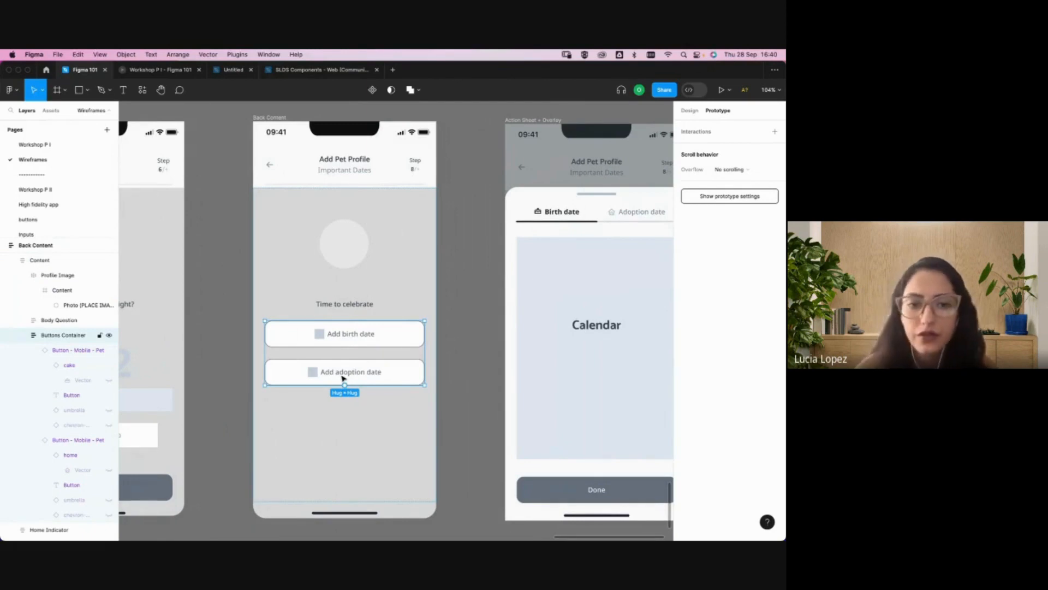
left_click(456, 239)
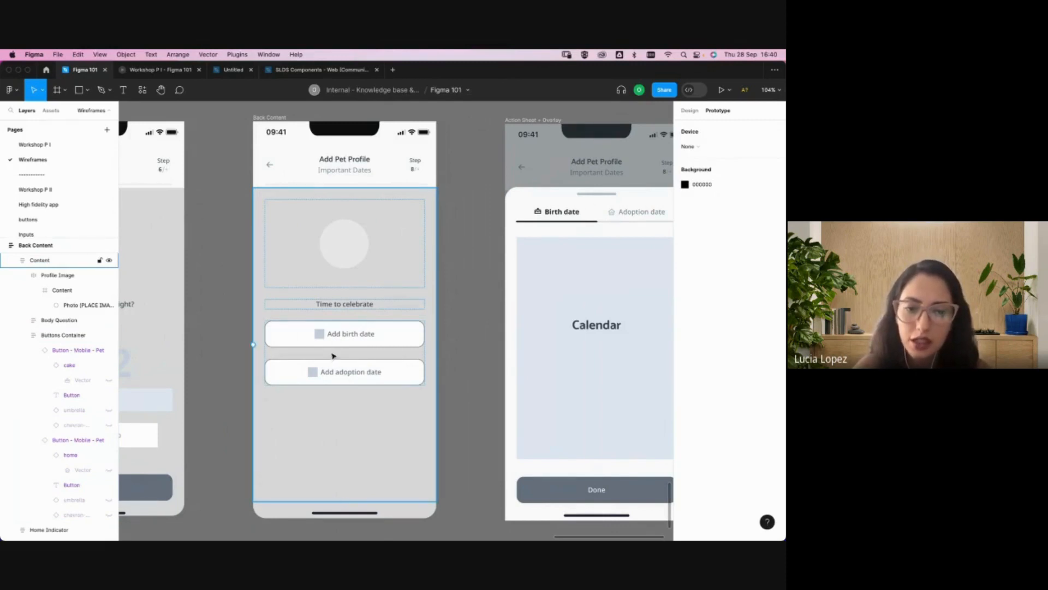
left_click(319, 338)
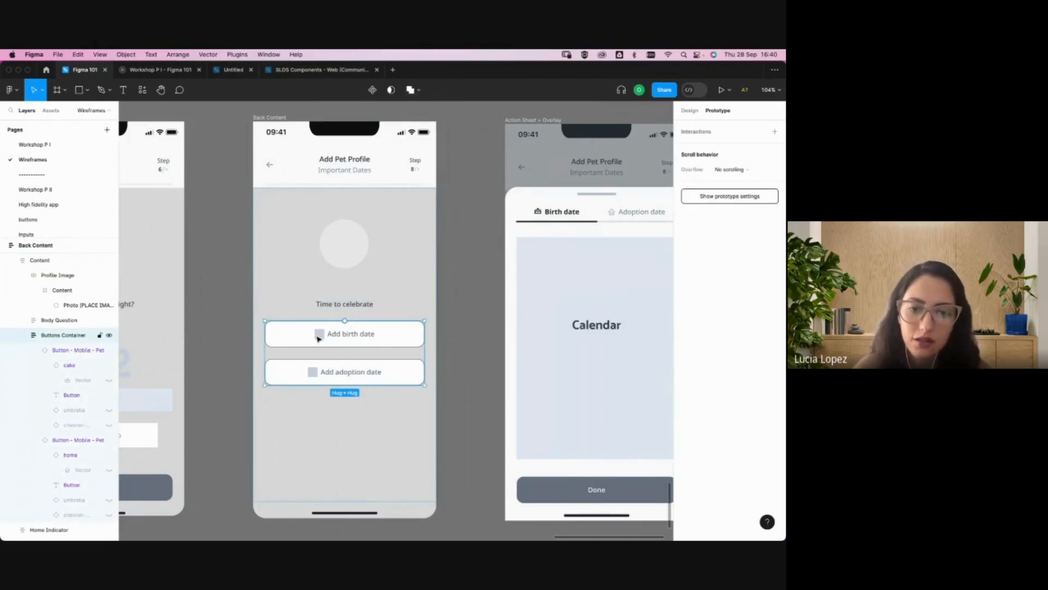
left_click(456, 328)
scroll(458, 327, "right", 5)
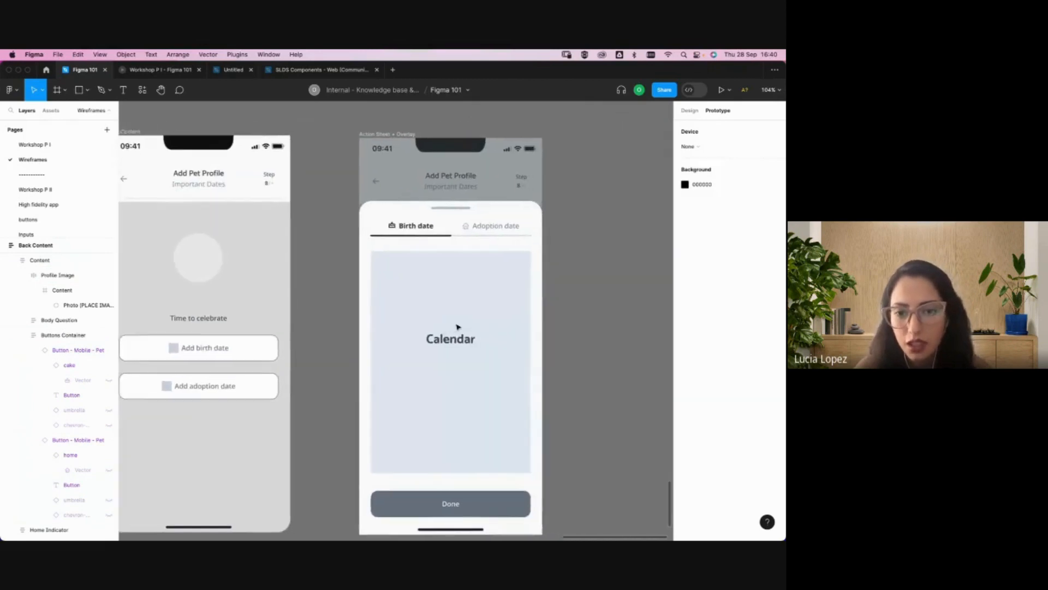
scroll(457, 327, "down", 3)
scroll(458, 326, "up", 3)
scroll(457, 326, "down", 2)
left_click(234, 334)
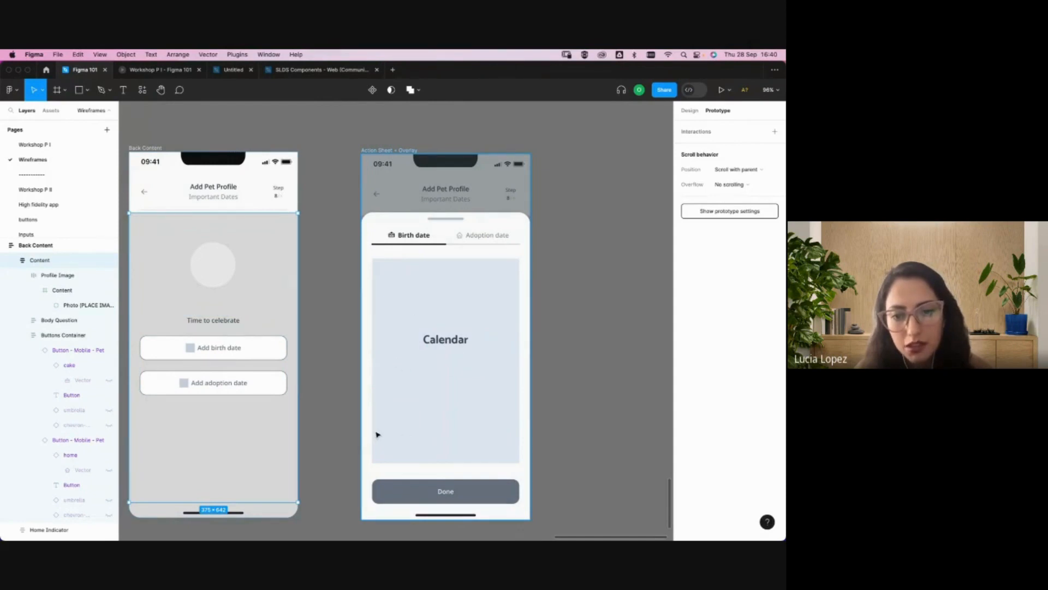
scroll(376, 434, "down", 6)
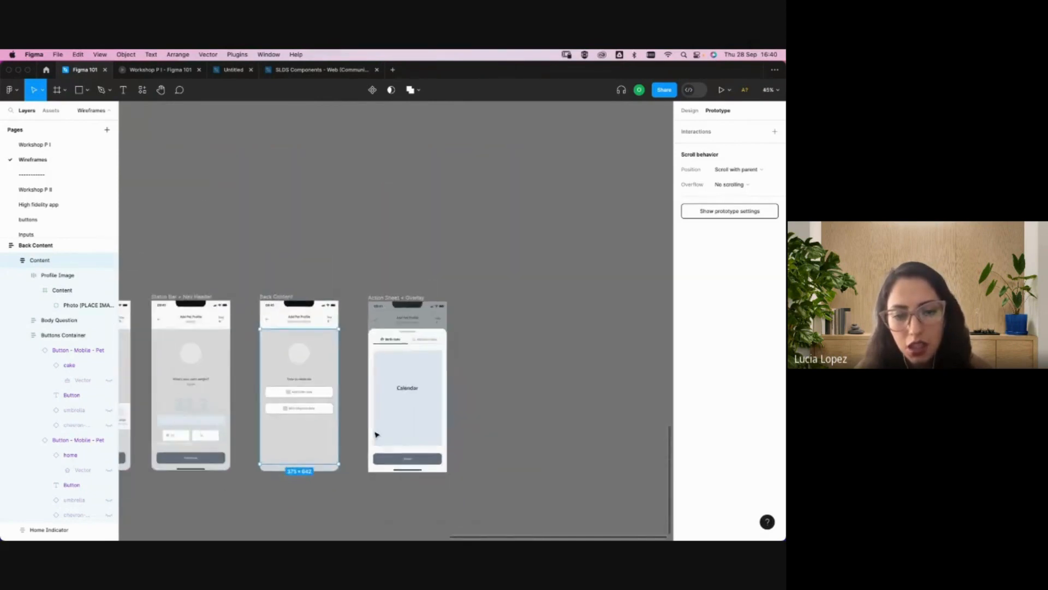
- Examine the complete row of wireframe screens as a whole, from the splash screen to the Calendar overlay
left_click(412, 255)
scroll(412, 255, "down", 4)
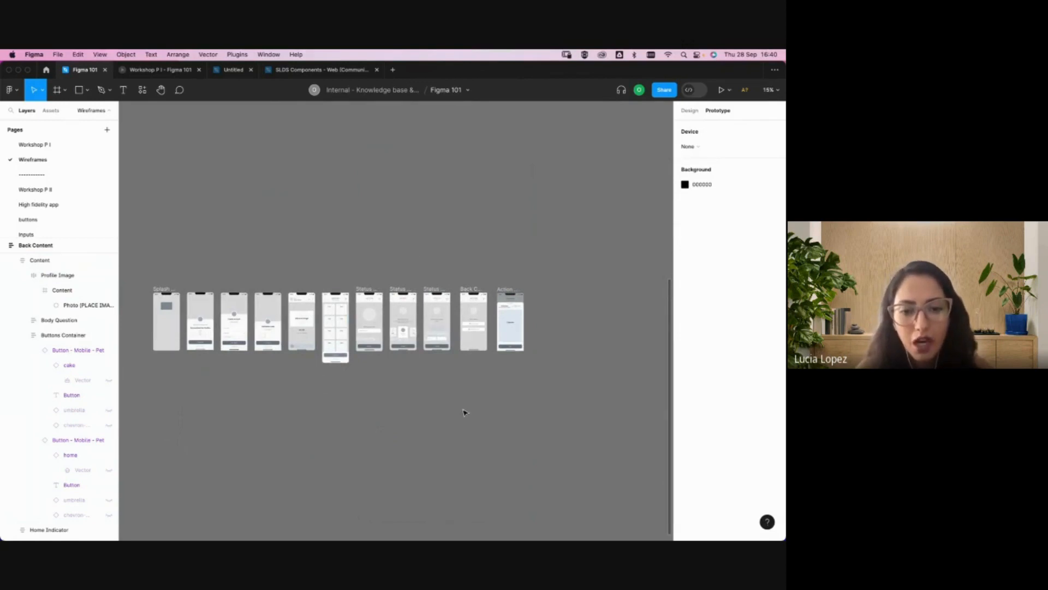
left_click_drag(576, 404, 134, 243)
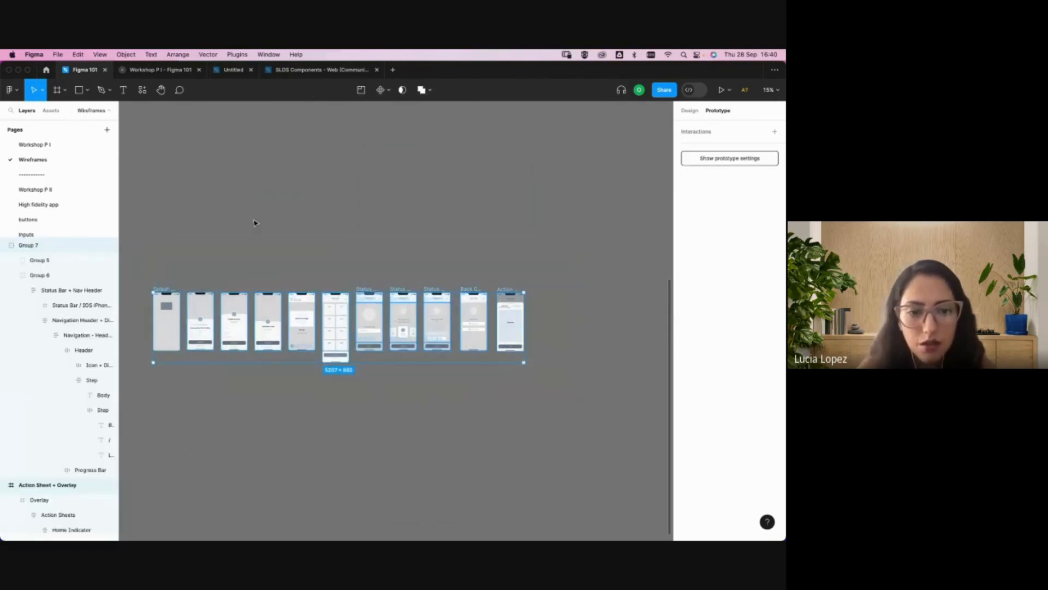
left_click(253, 222)
- Compare the Step #4 pen-and-paper example sketches with the actual sketch slide in the Workshop P I - Figma 101 presentation
left_click(185, 73)
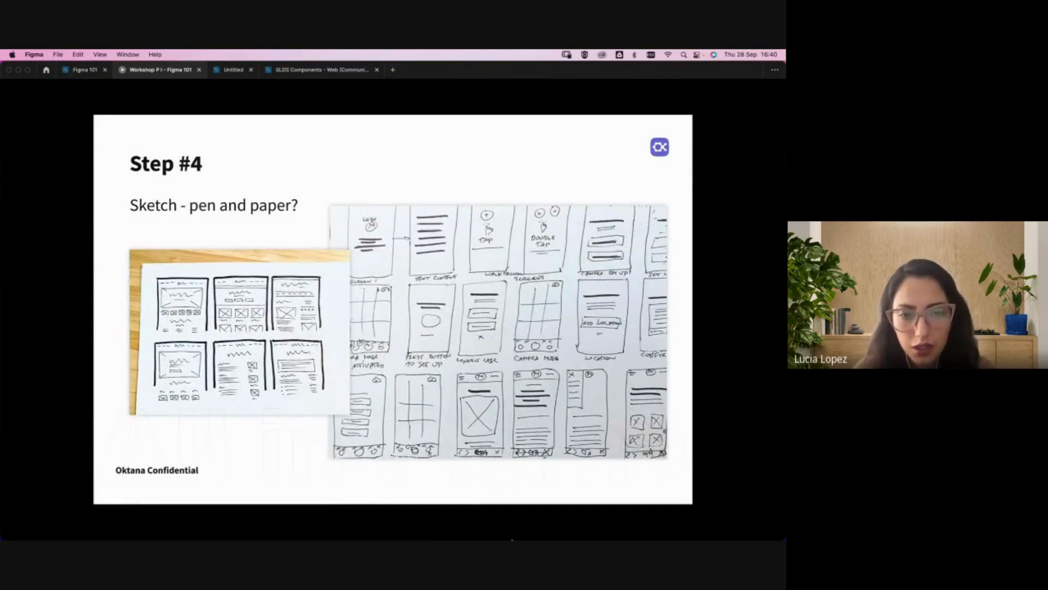
key("Right")
key("Left")
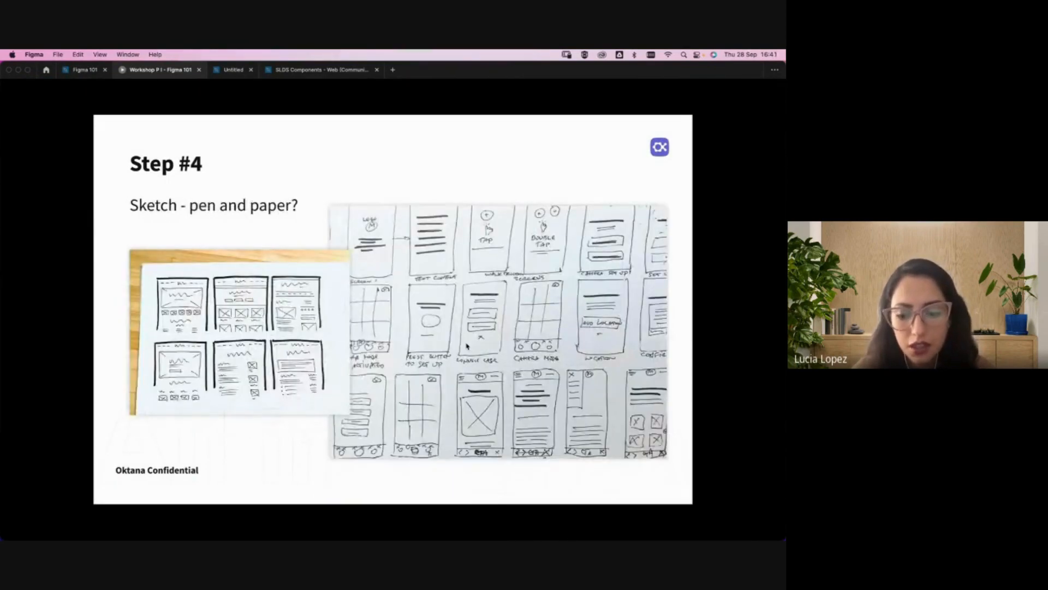
key("Right")
key("Left")
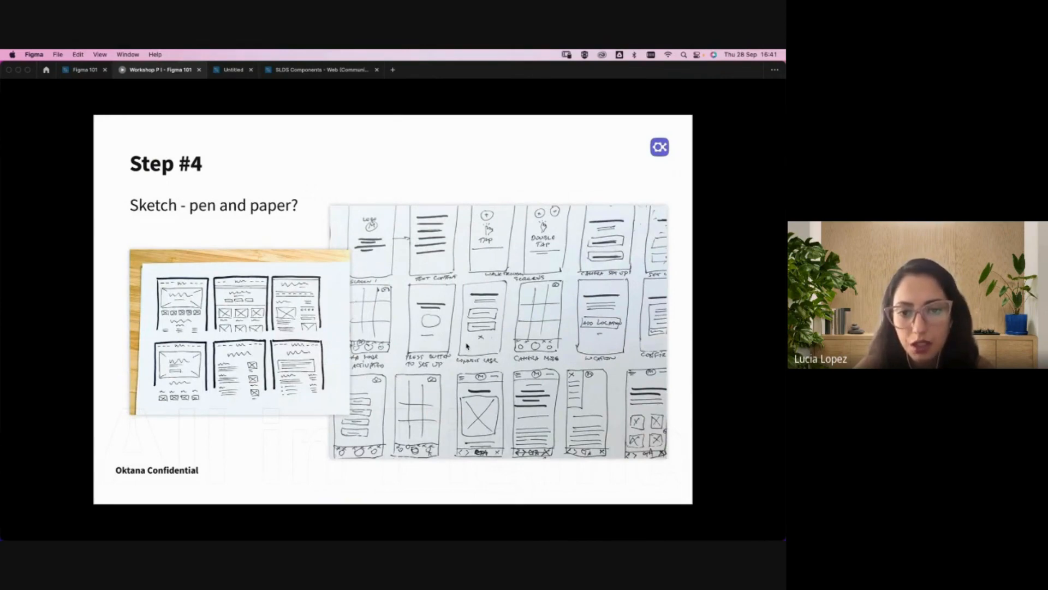
key("Right")
key("Right")
key("Left")
key("Left")
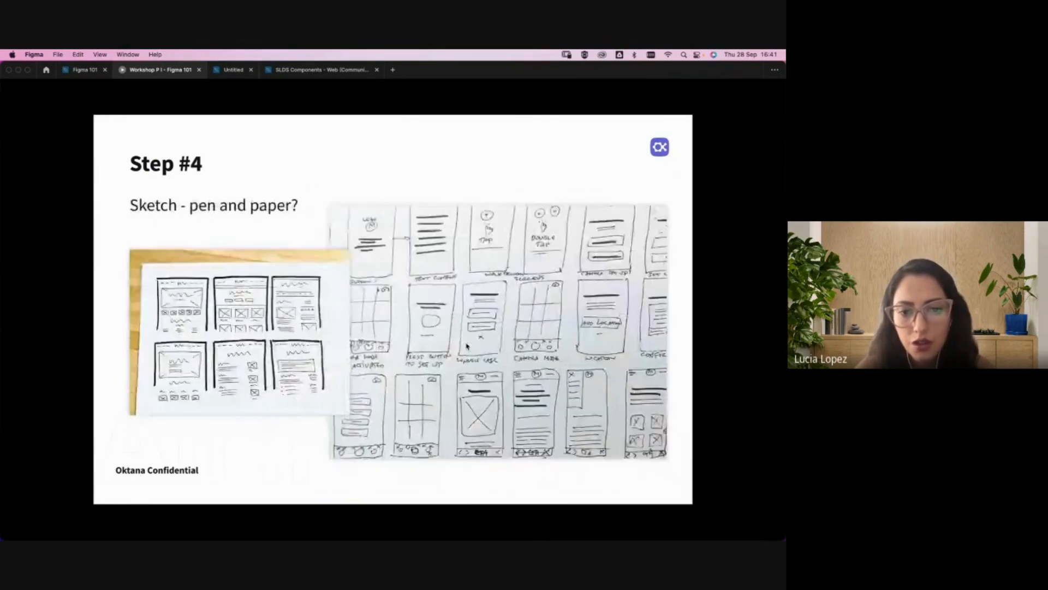
key("Right")
key("Right")
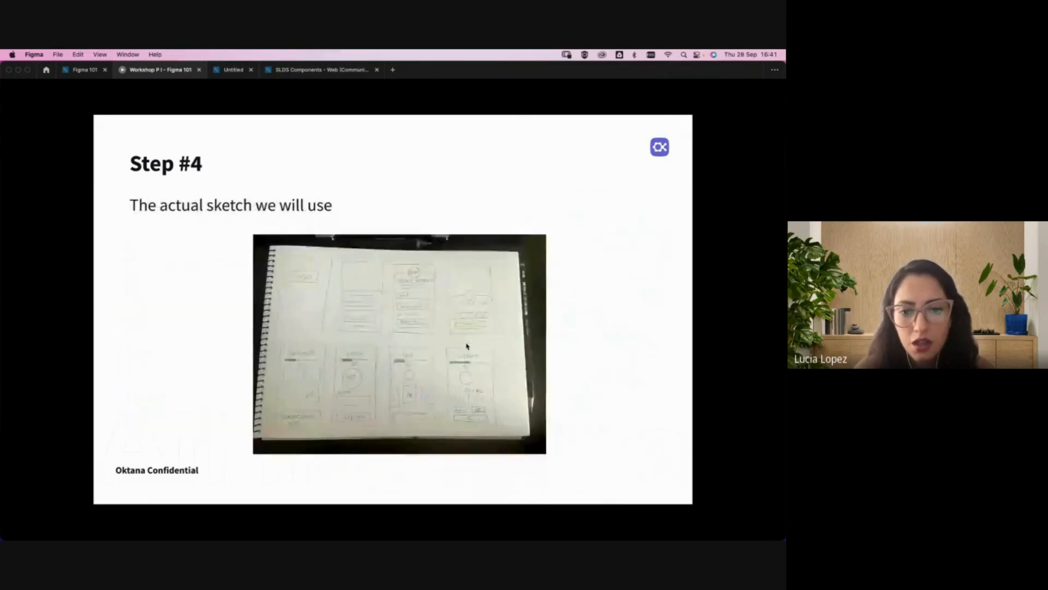
key("Left")
key("Left")
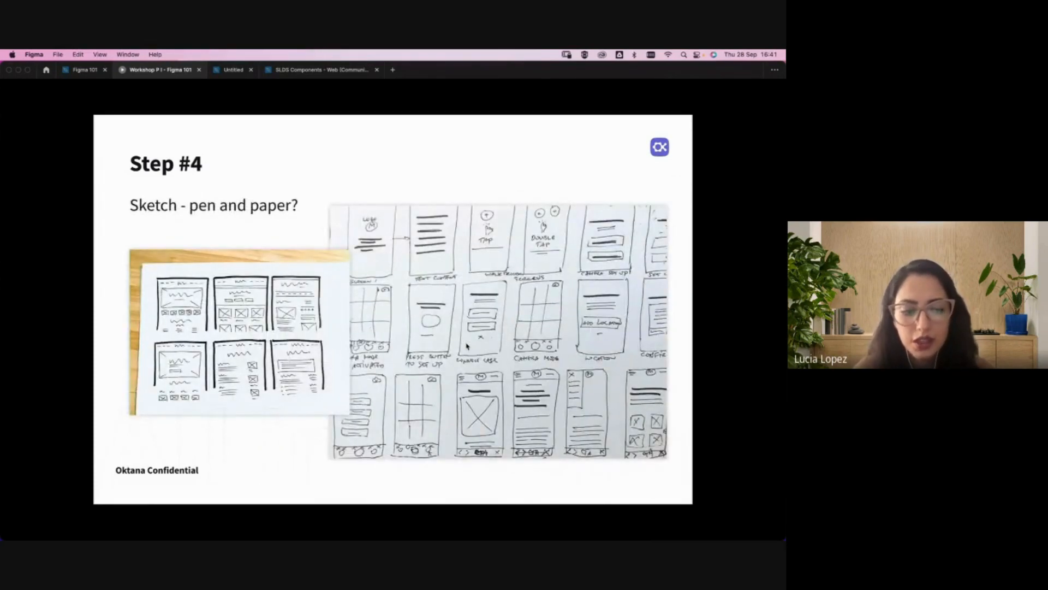